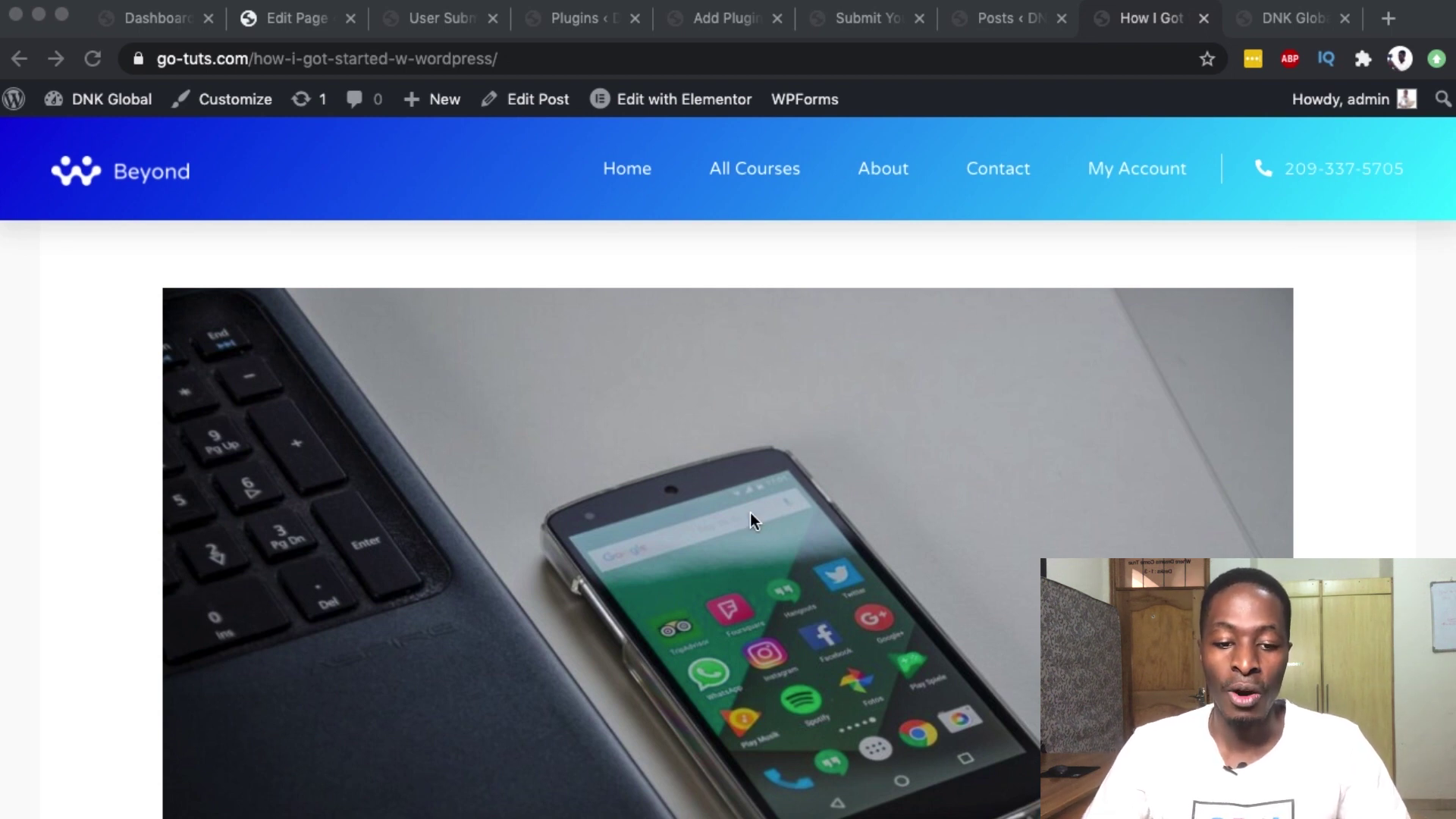
- Scroll through the published How I Got Started post, then return to the Posts list
{"action": "scroll", "coordinate": [749, 513], "scroll_direction": "down", "scroll_amount": 8}
{"action": "scroll", "coordinate": [749, 513], "scroll_direction": "up", "scroll_amount": 5}
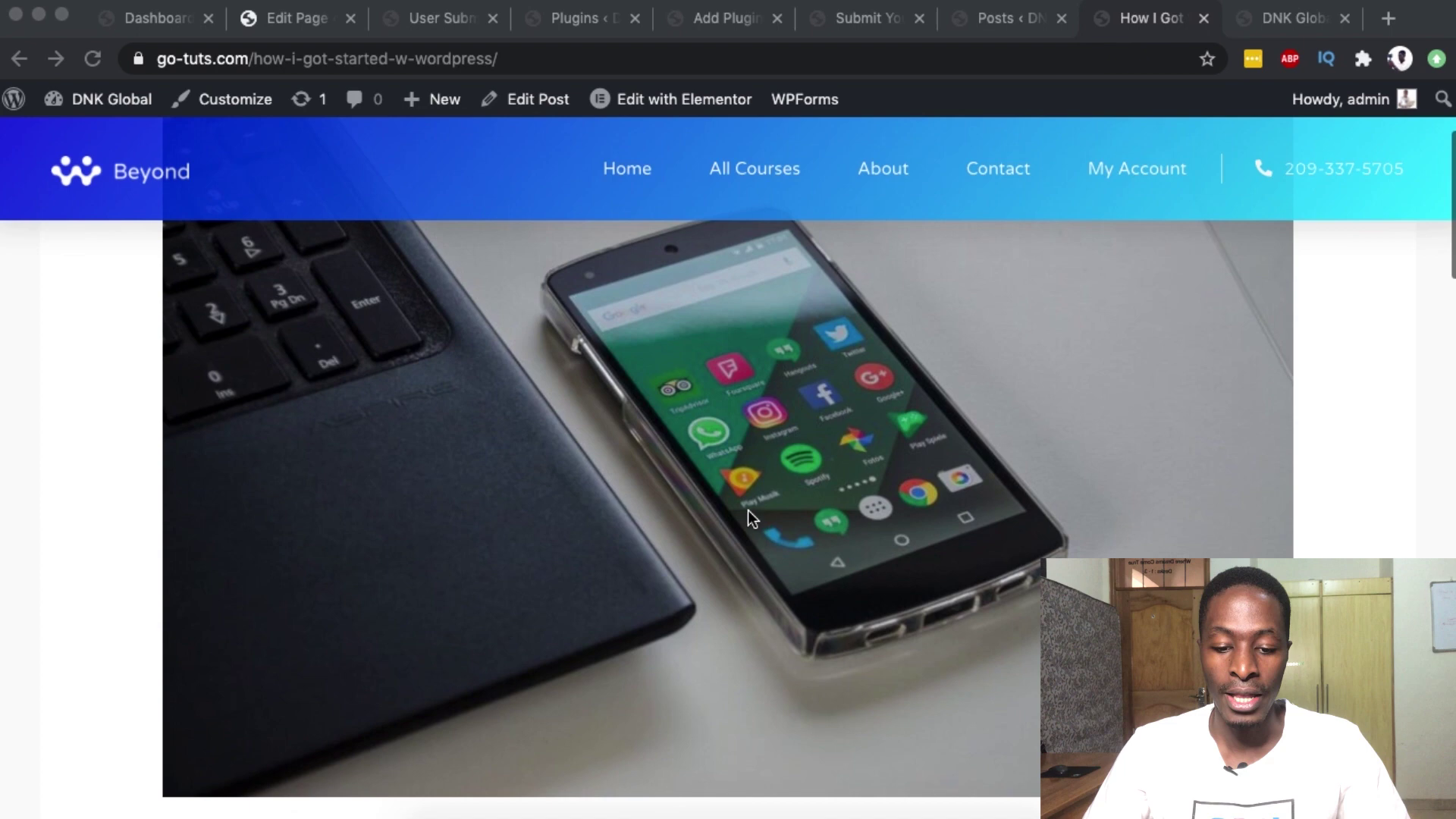
{"action": "scroll", "coordinate": [708, 545], "scroll_direction": "down", "scroll_amount": 10}
{"action": "scroll", "coordinate": [378, 562], "scroll_direction": "down", "scroll_amount": 10}
{"action": "scroll", "coordinate": [378, 562], "scroll_direction": "up", "scroll_amount": 20}
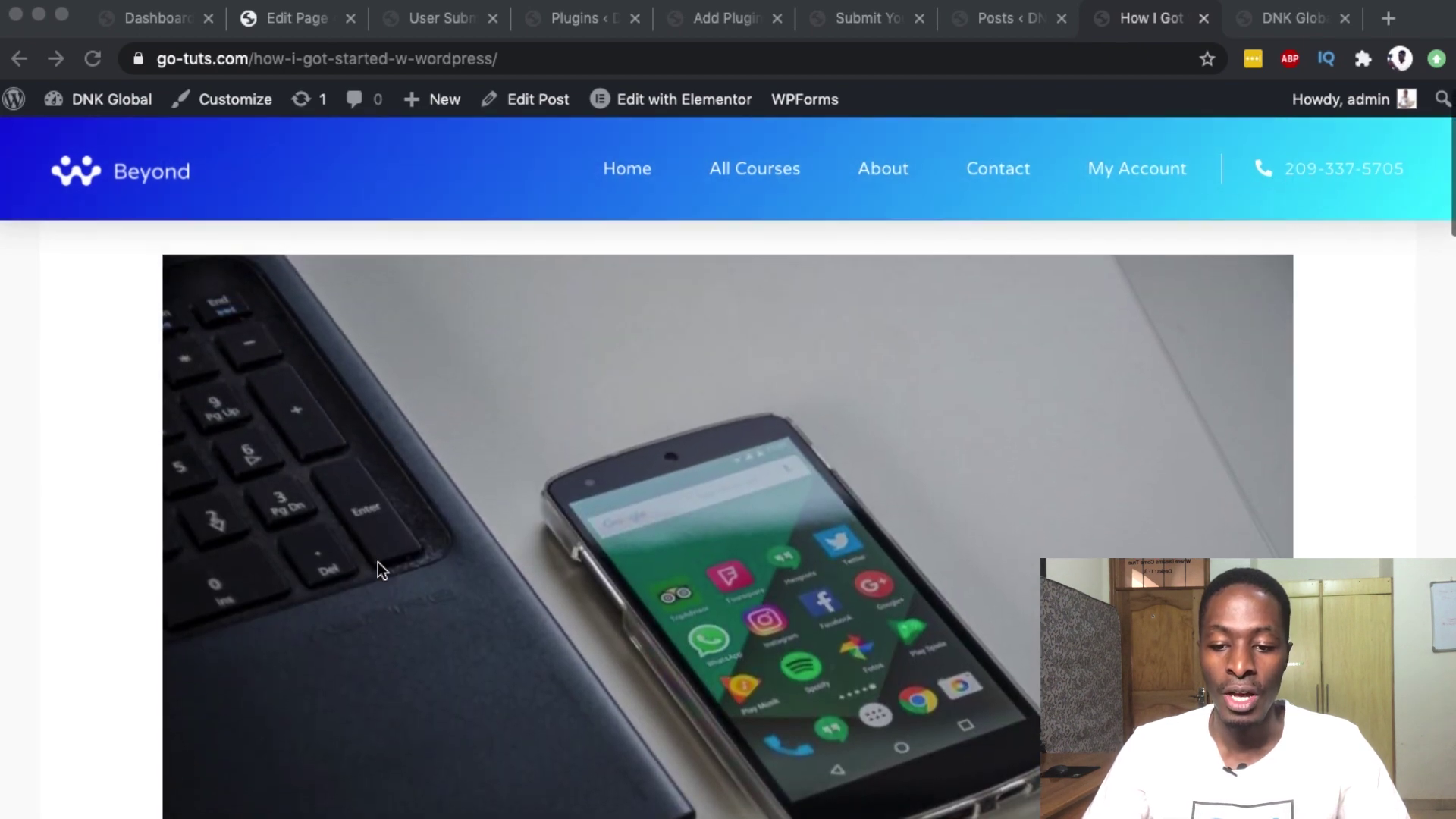
{"action": "left_click", "coordinate": [1023, 20]}
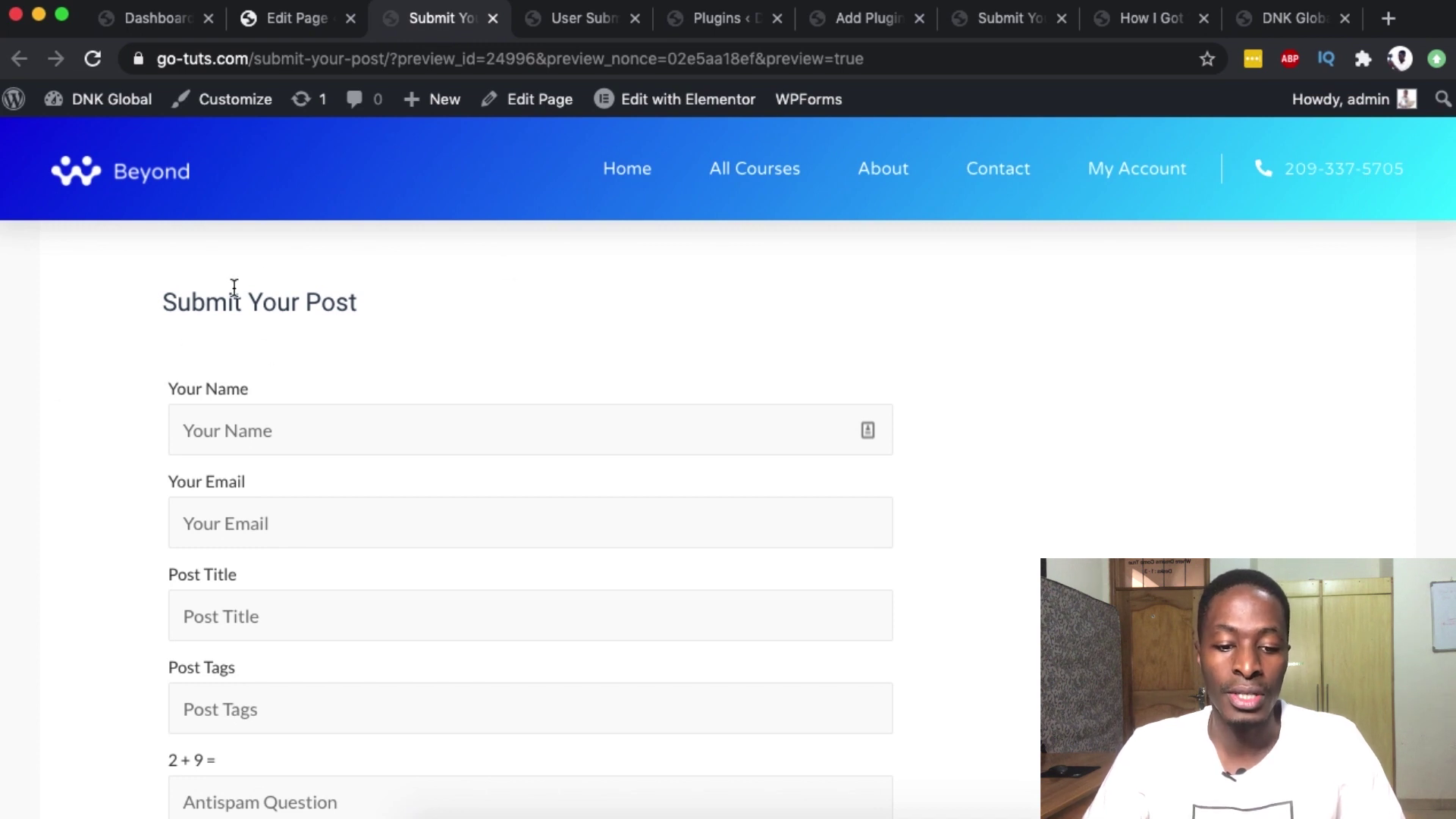
{"action": "scroll", "coordinate": [326, 263], "scroll_direction": "down", "scroll_amount": 2}
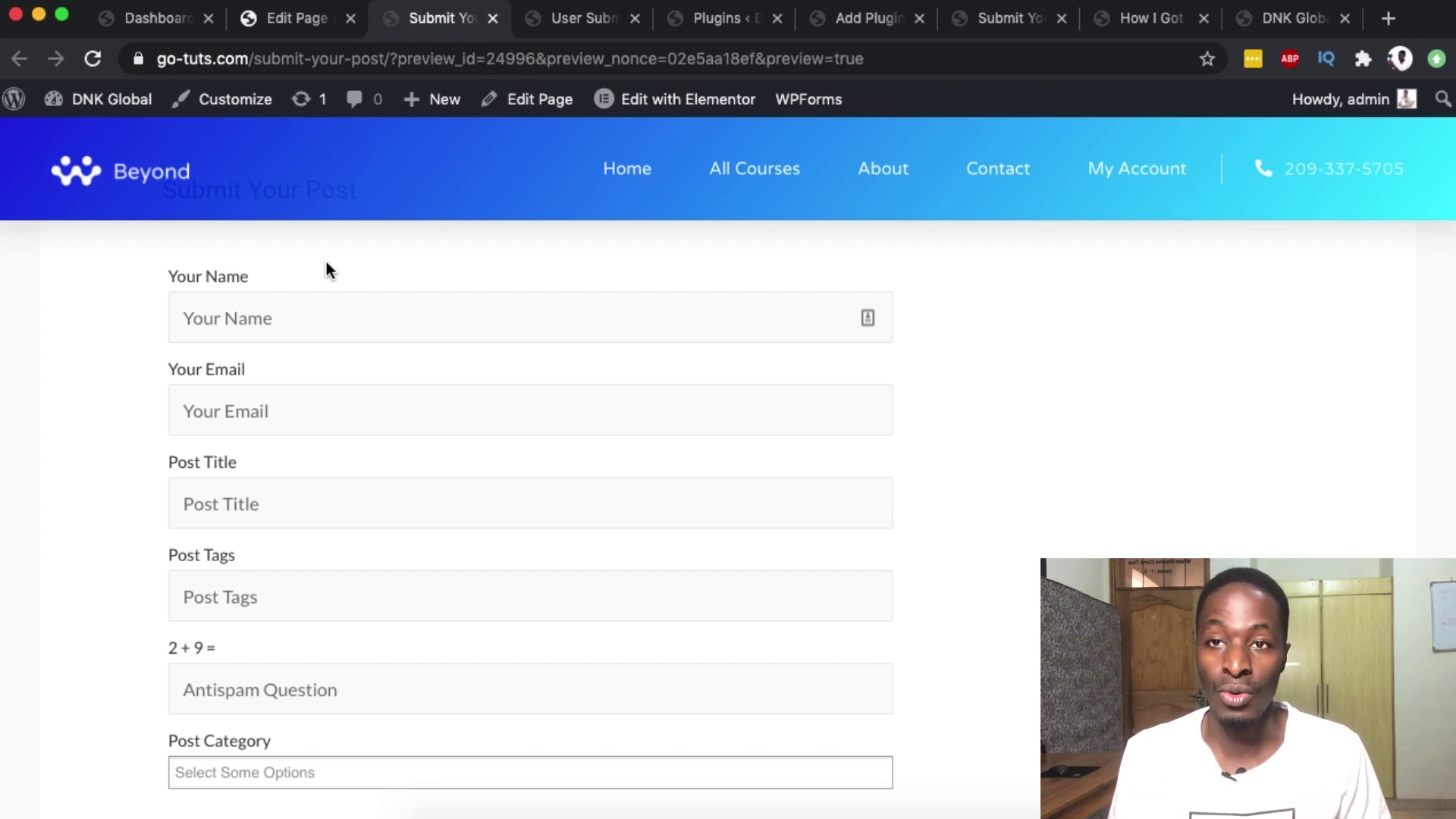
{"action": "scroll", "coordinate": [326, 271], "scroll_direction": "up", "scroll_amount": 1}
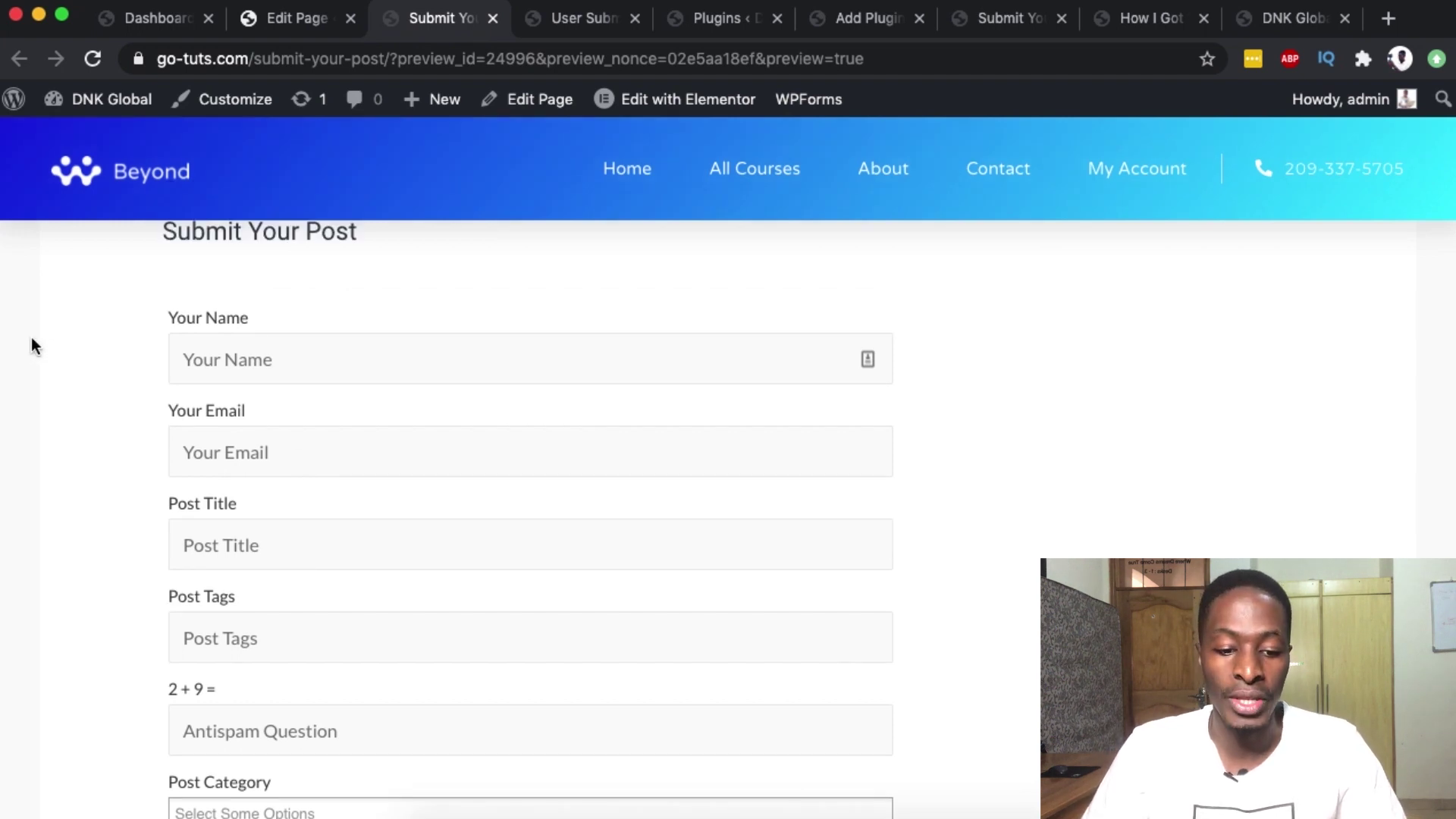
{"action": "scroll", "coordinate": [291, 457], "scroll_direction": "down", "scroll_amount": 1}
{"action": "scroll", "coordinate": [290, 458], "scroll_direction": "down", "scroll_amount": 5}
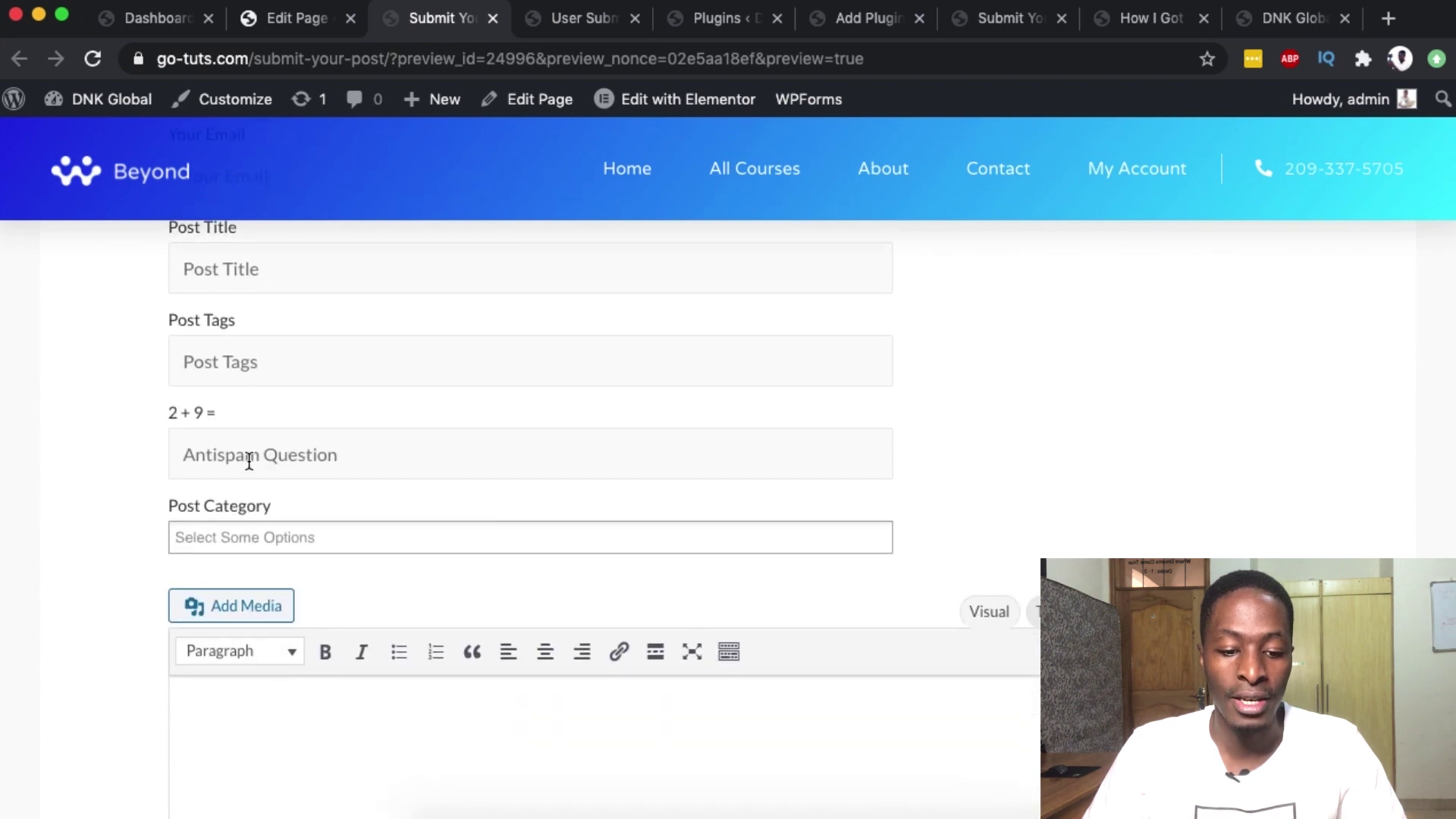
{"action": "left_click", "coordinate": [177, 473]}
{"action": "left_click", "coordinate": [173, 530]}
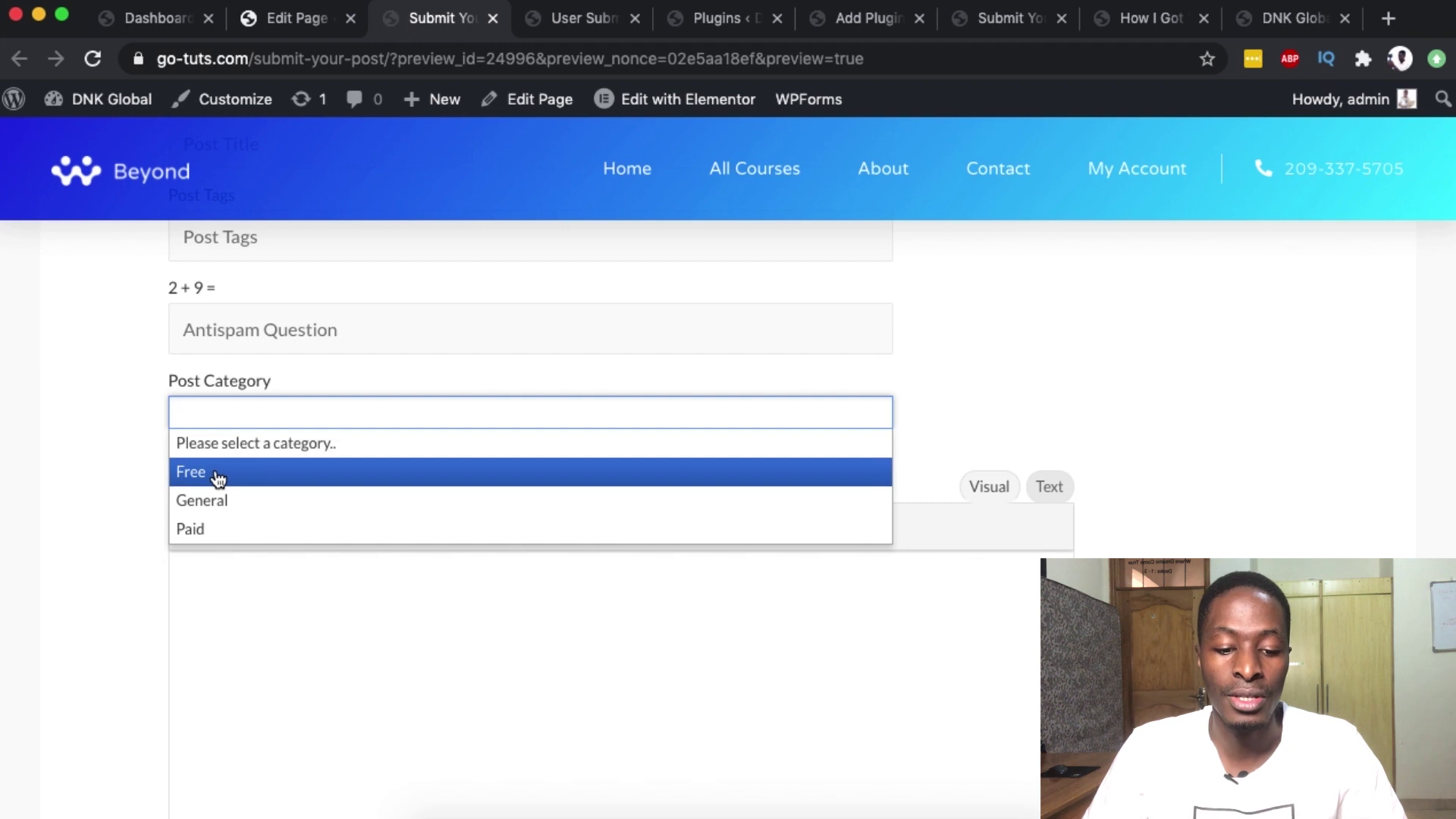
{"action": "left_click", "coordinate": [126, 598]}
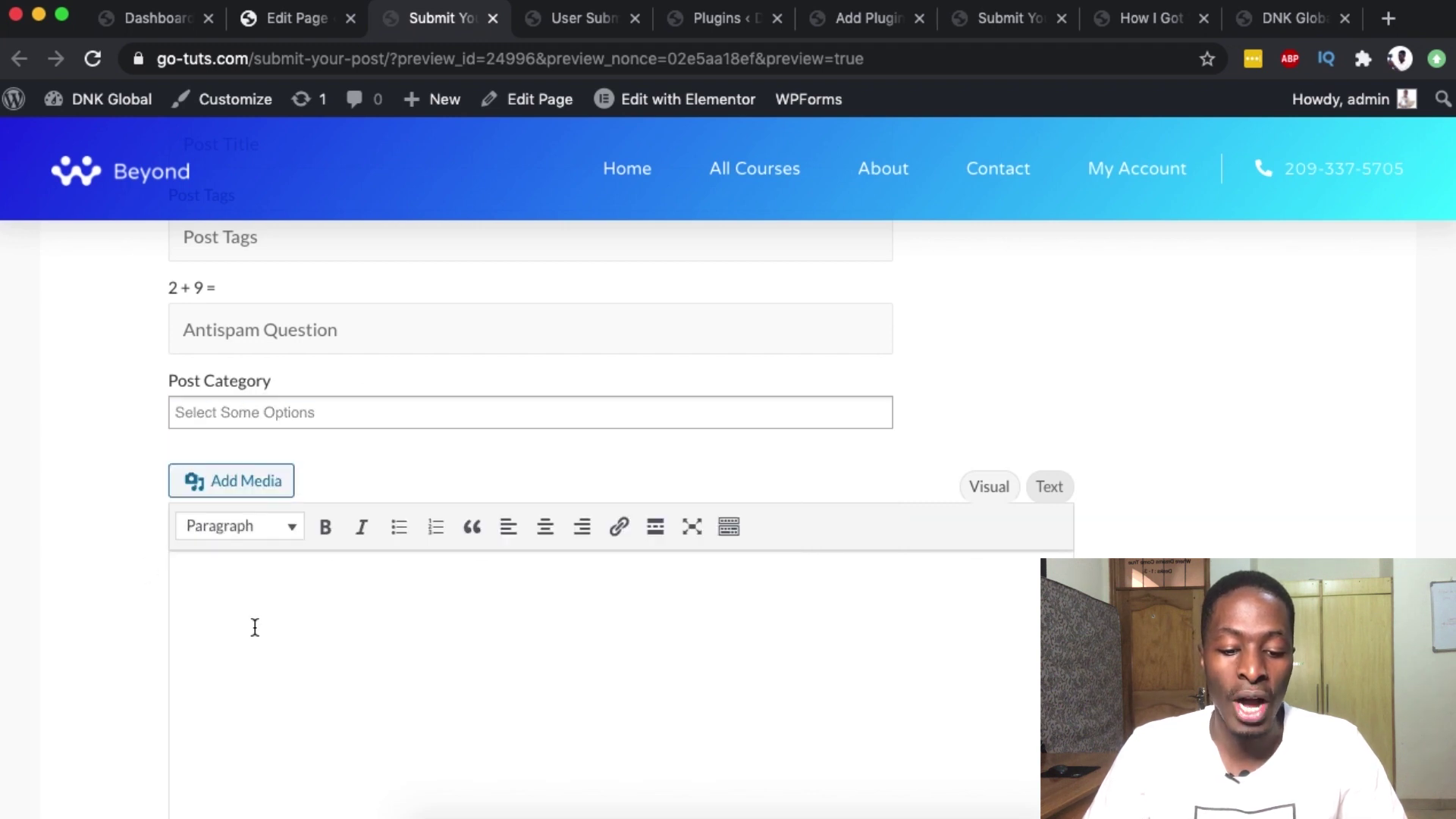
{"action": "scroll", "coordinate": [258, 628], "scroll_direction": "down", "scroll_amount": 4}
{"action": "scroll", "coordinate": [338, 412], "scroll_direction": "up", "scroll_amount": 2}
{"action": "left_click", "coordinate": [276, 426]}
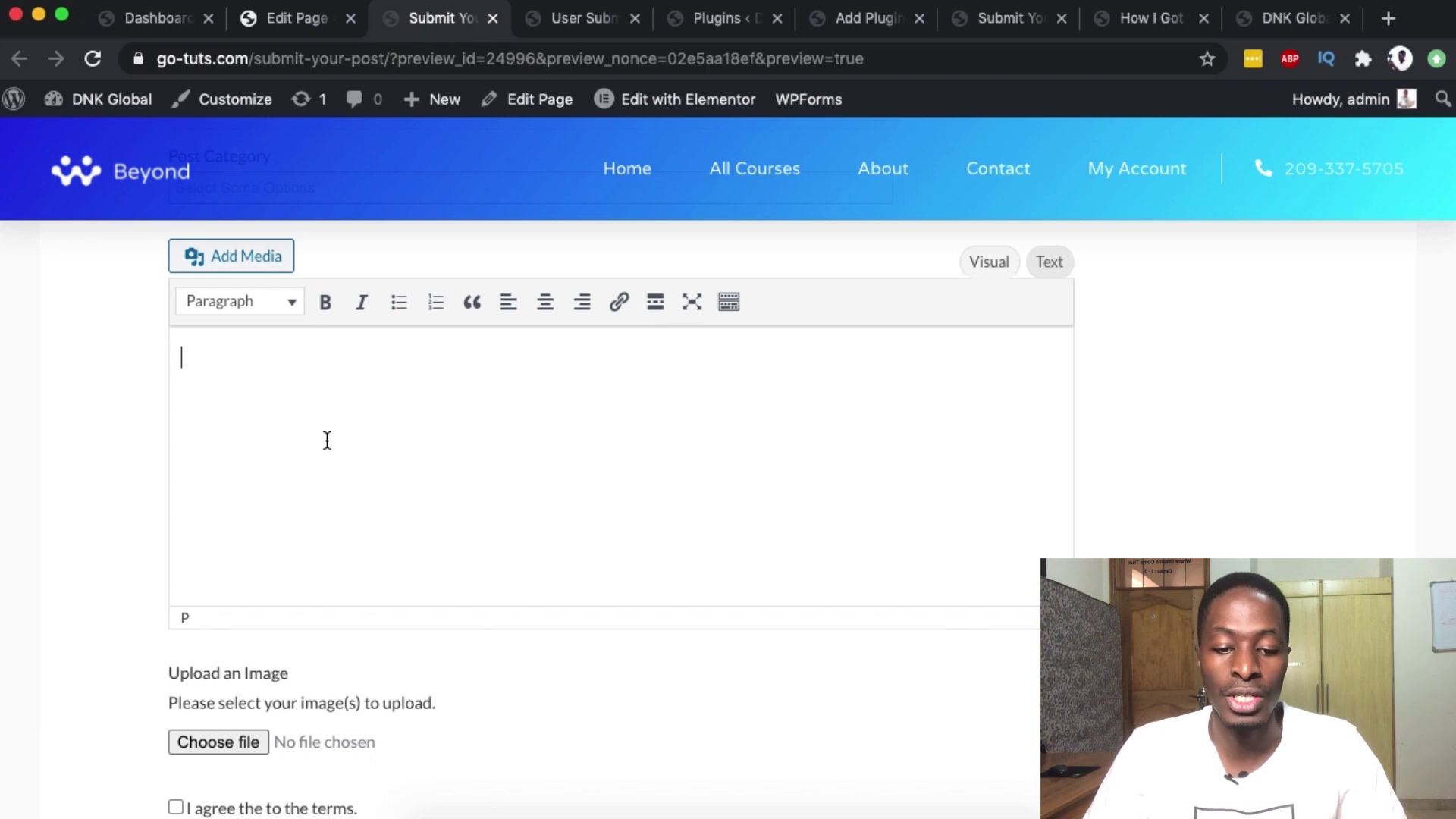
{"action": "scroll", "coordinate": [325, 439], "scroll_direction": "down", "scroll_amount": 5}
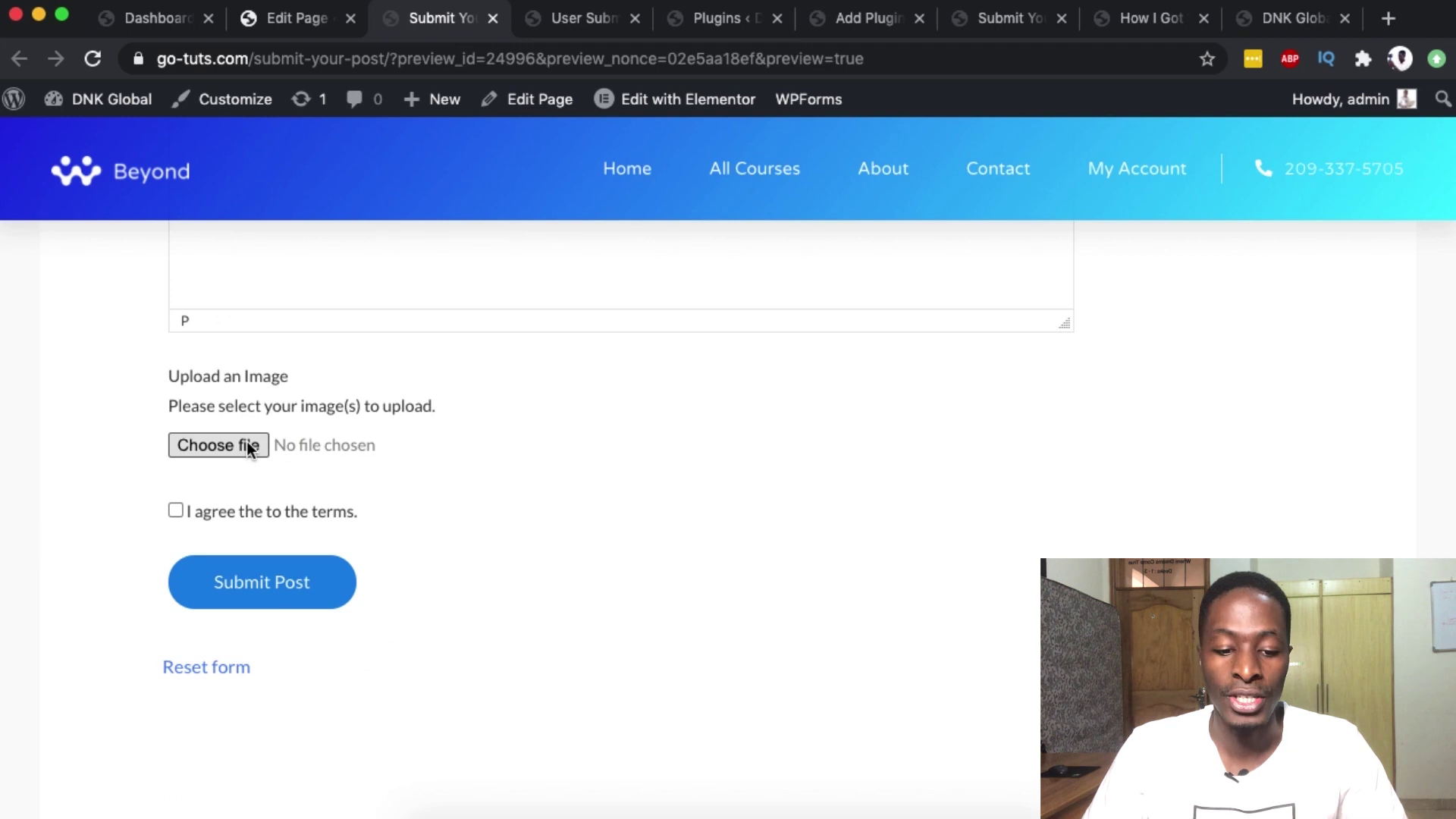
{"action": "scroll", "coordinate": [227, 470], "scroll_direction": "down", "scroll_amount": 1}
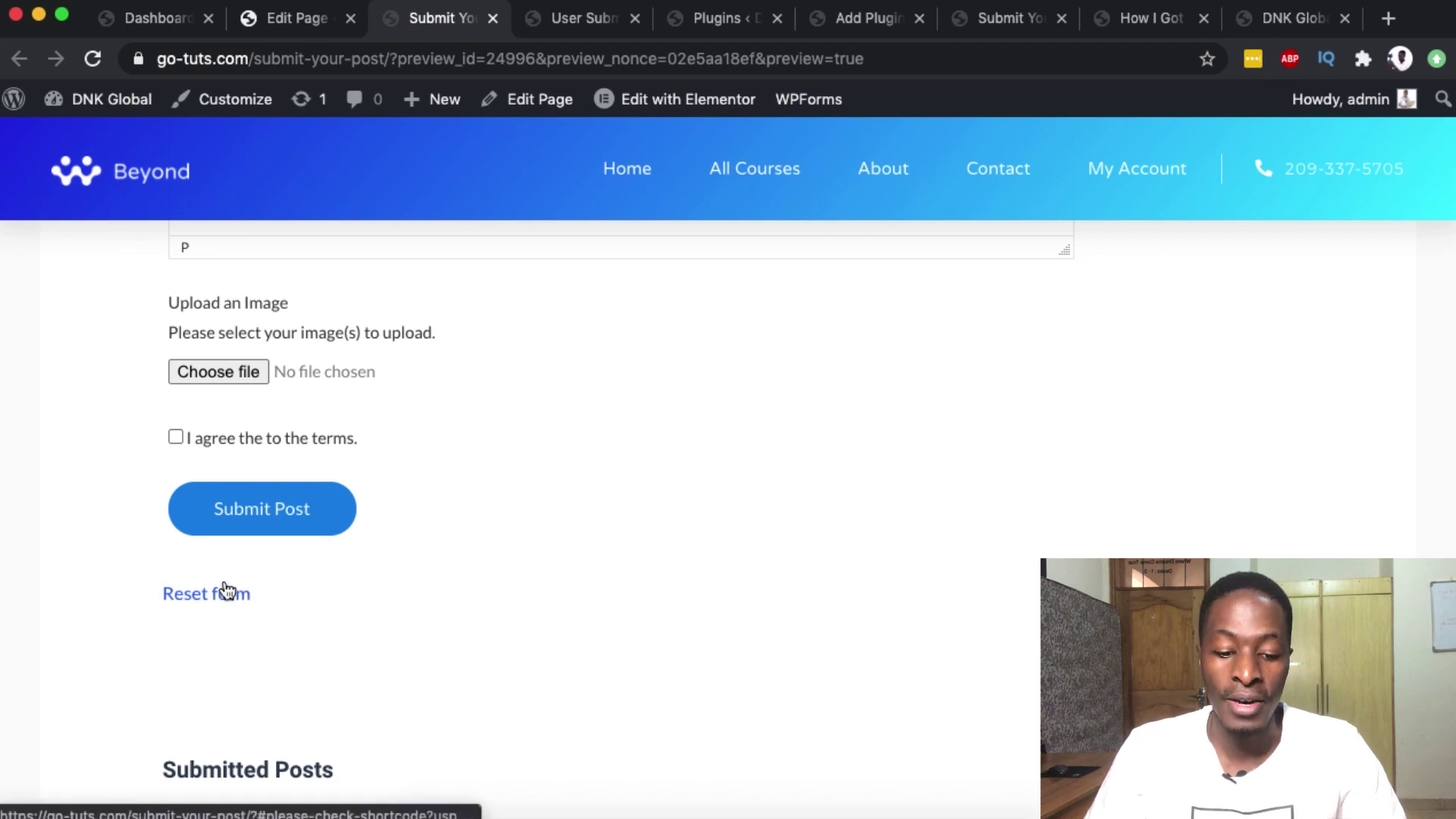
{"action": "scroll", "coordinate": [232, 579], "scroll_direction": "down", "scroll_amount": 4}
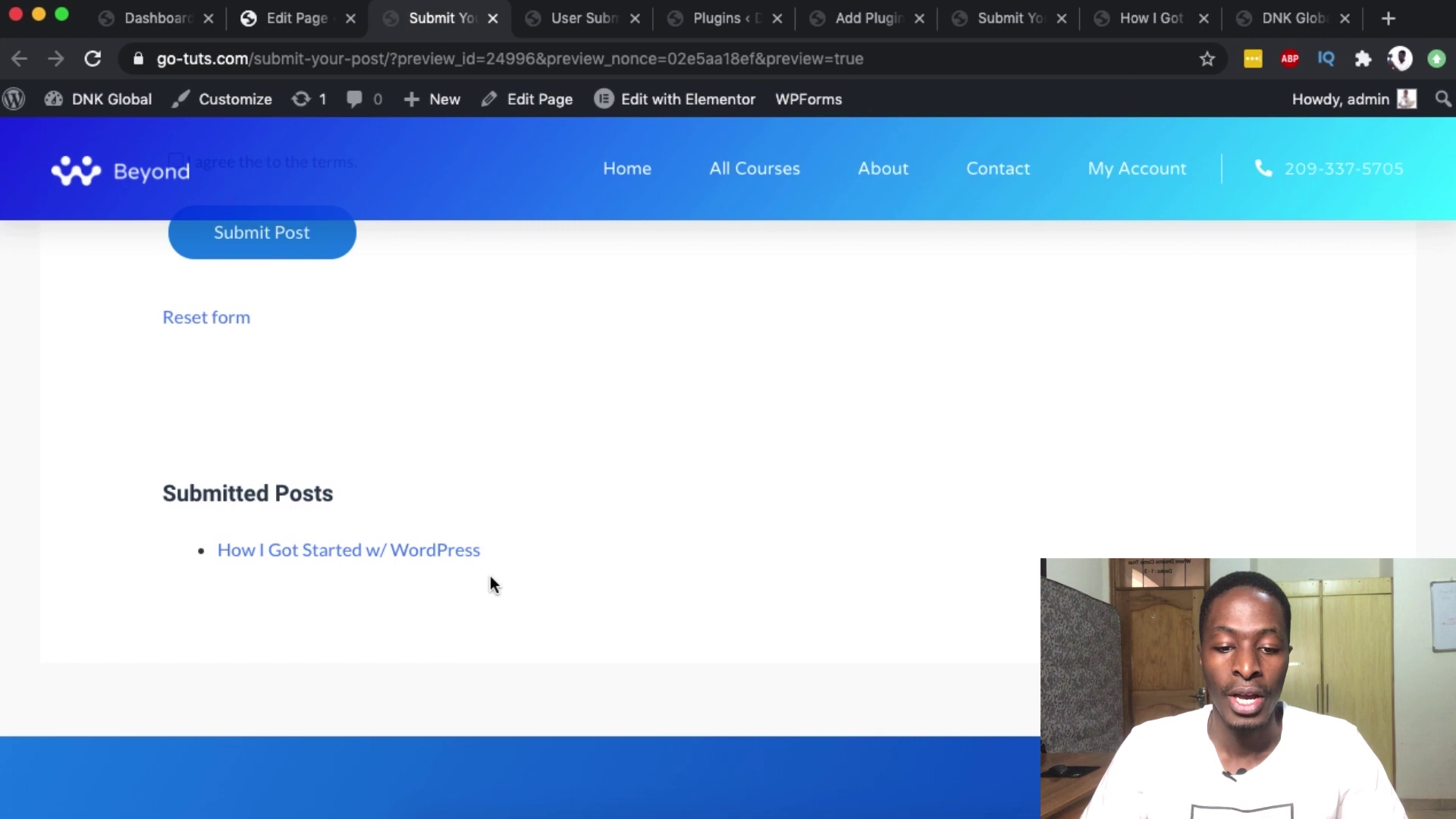
{"action": "scroll", "coordinate": [383, 588], "scroll_direction": "up", "scroll_amount": 15}
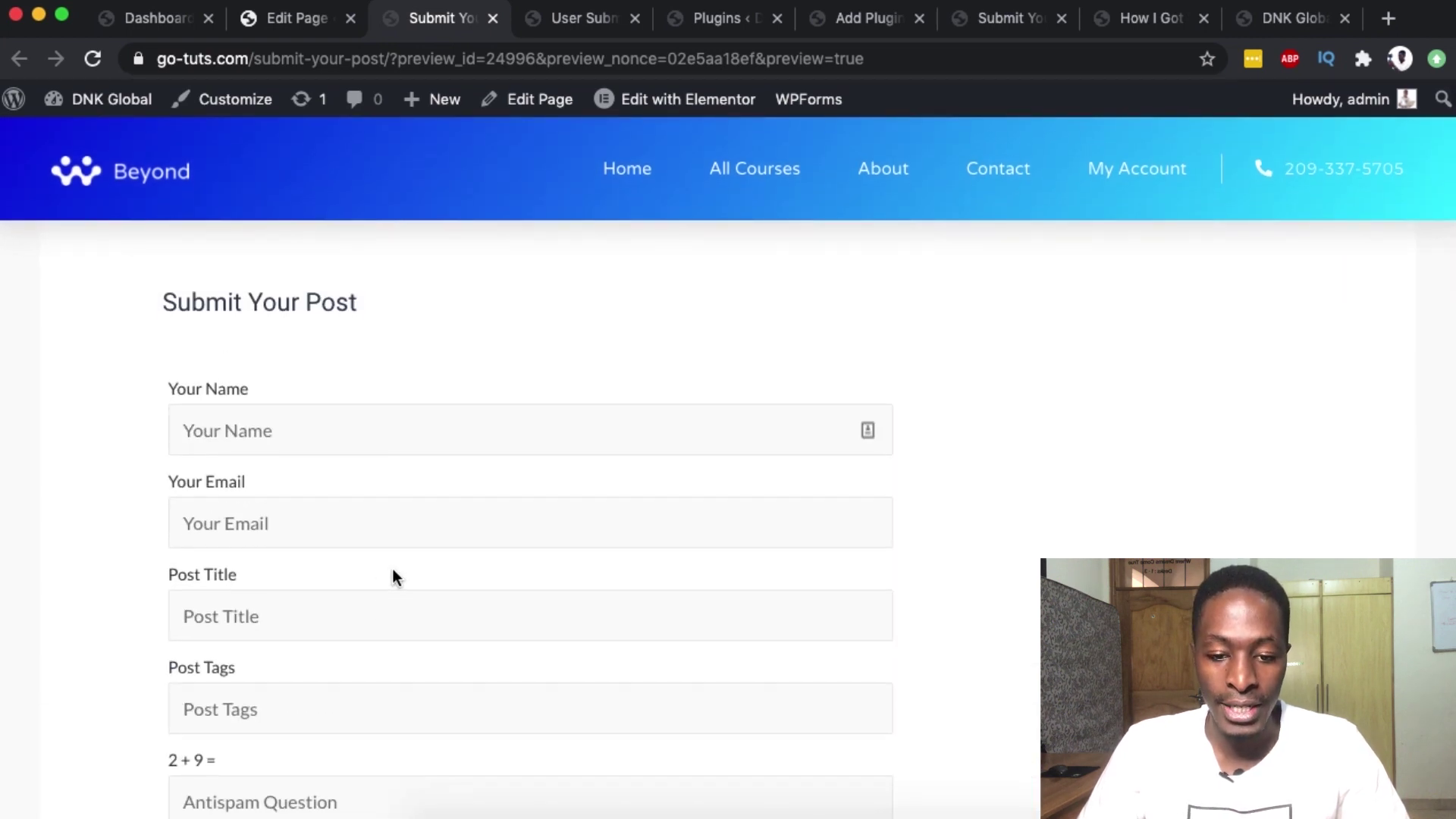
- Close the Submit Your Post preview tabs and review the 'User' plugin search results
{"action": "left_click", "coordinate": [494, 18]}
{"action": "left_click", "coordinate": [645, 18]}
{"action": "left_click", "coordinate": [796, 18]}
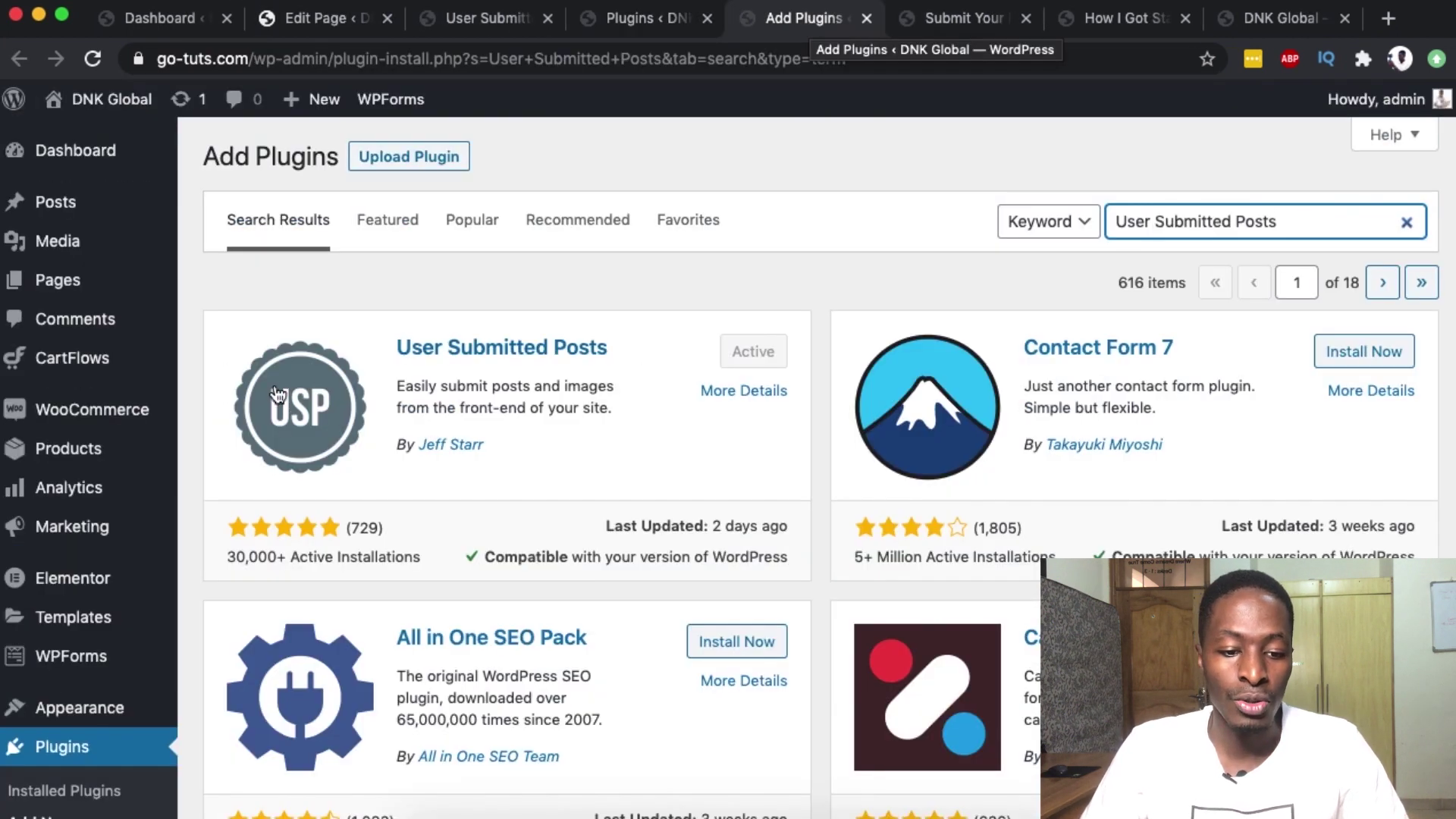
{"action": "mouse_move", "coordinate": [61, 709]}
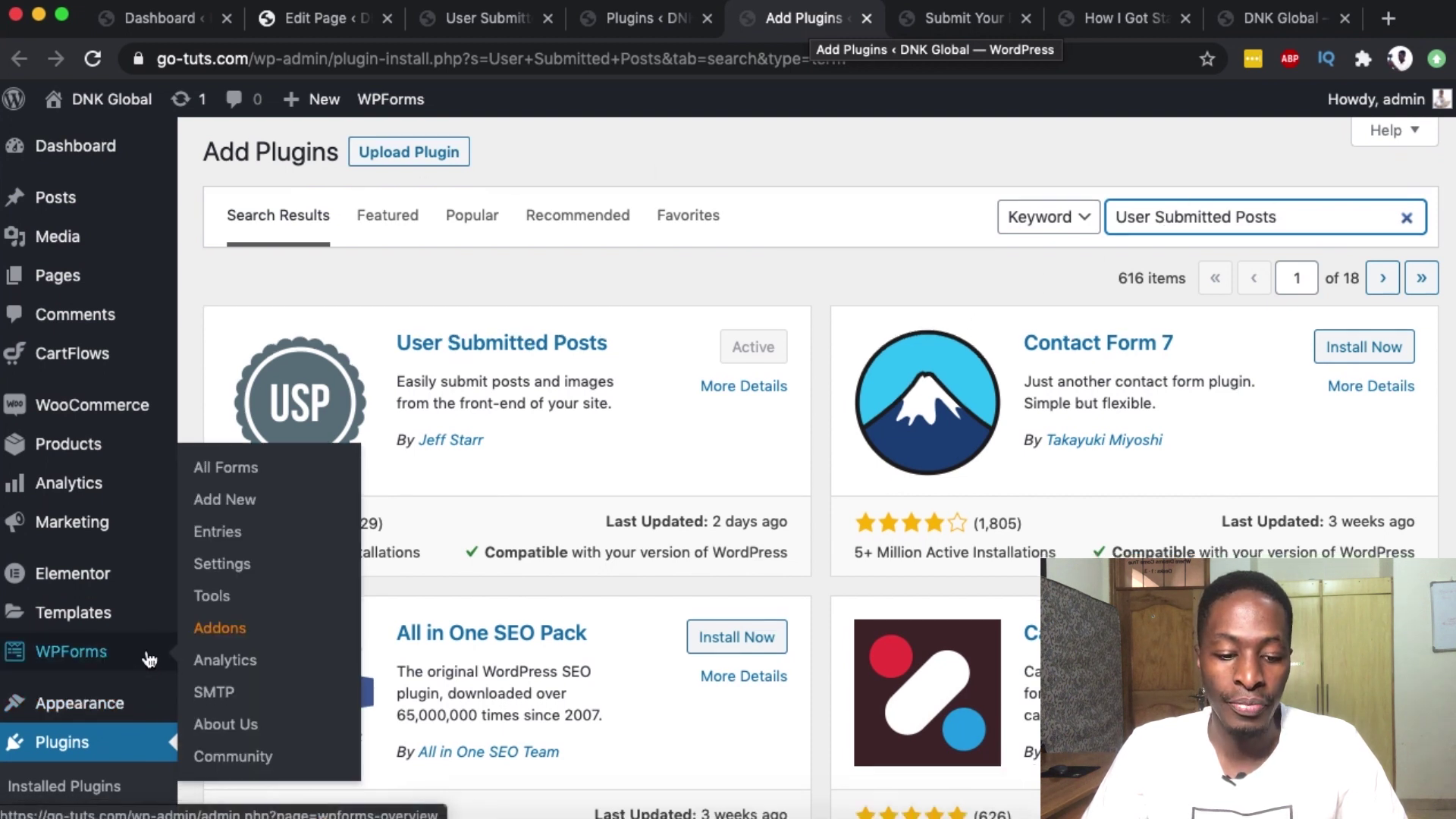
{"action": "scroll", "coordinate": [190, 652], "scroll_direction": "down", "scroll_amount": 3}
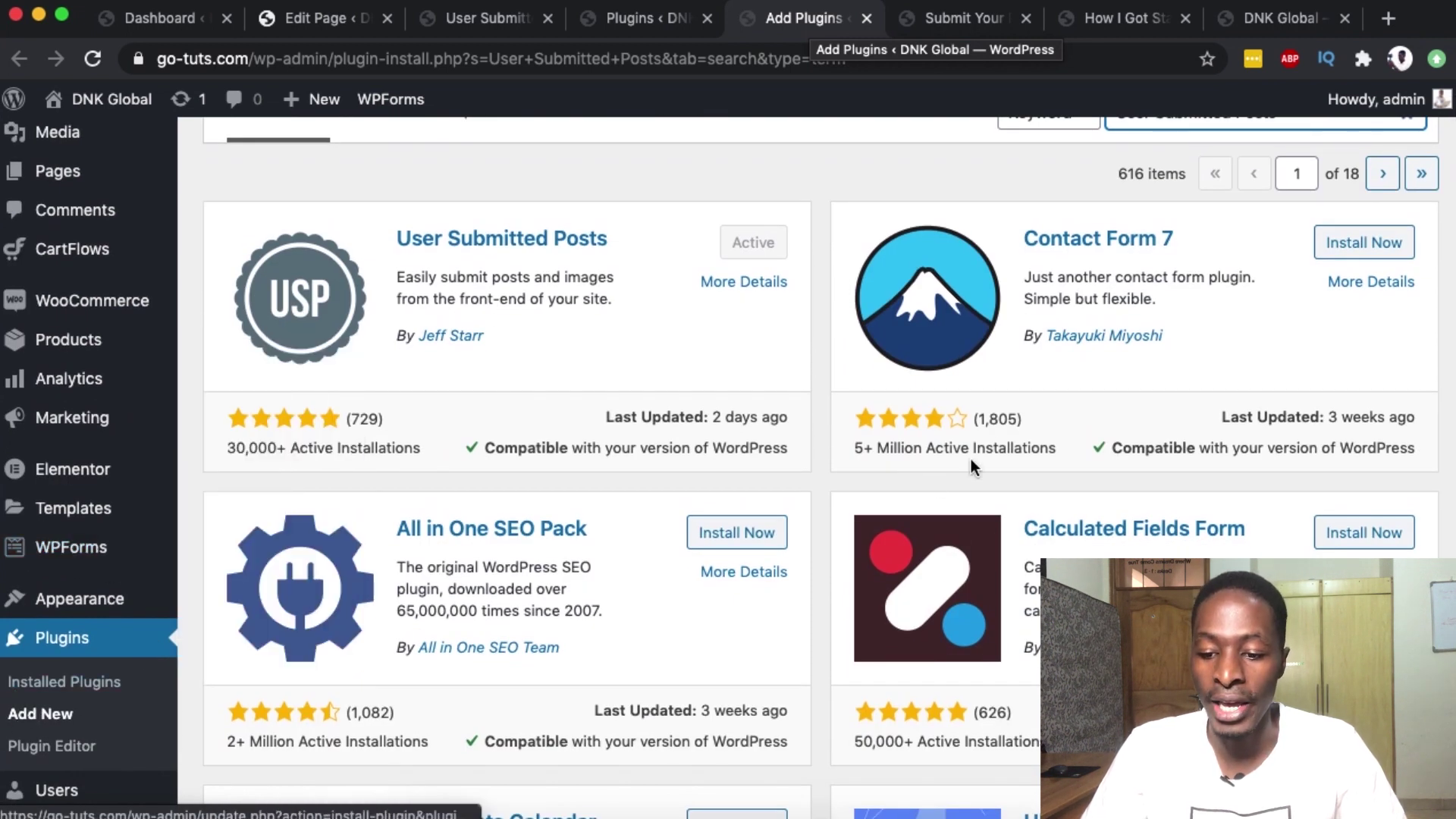
{"action": "scroll", "coordinate": [970, 458], "scroll_direction": "up", "scroll_amount": 3}
{"action": "double_click", "coordinate": [1131, 216]}
{"action": "key", "text": "alt+Right"}
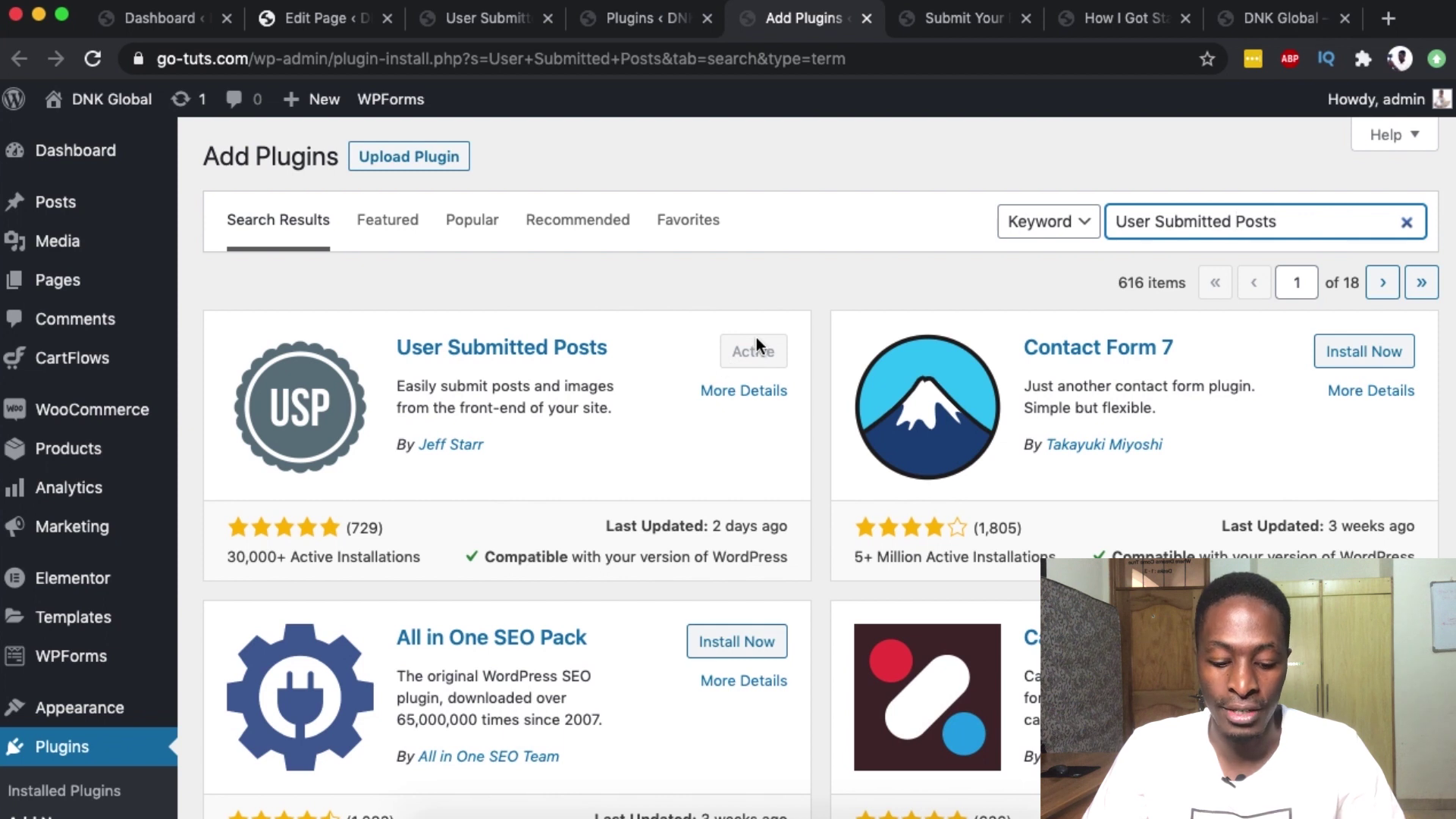
- Close the Add Plugins page and open User Submitted Posts settings from Installed Plugins
{"action": "scroll", "coordinate": [757, 337], "scroll_direction": "down", "scroll_amount": 10}
{"action": "scroll", "coordinate": [660, 380], "scroll_direction": "up", "scroll_amount": 3}
{"action": "scroll", "coordinate": [660, 381], "scroll_direction": "up", "scroll_amount": 10}
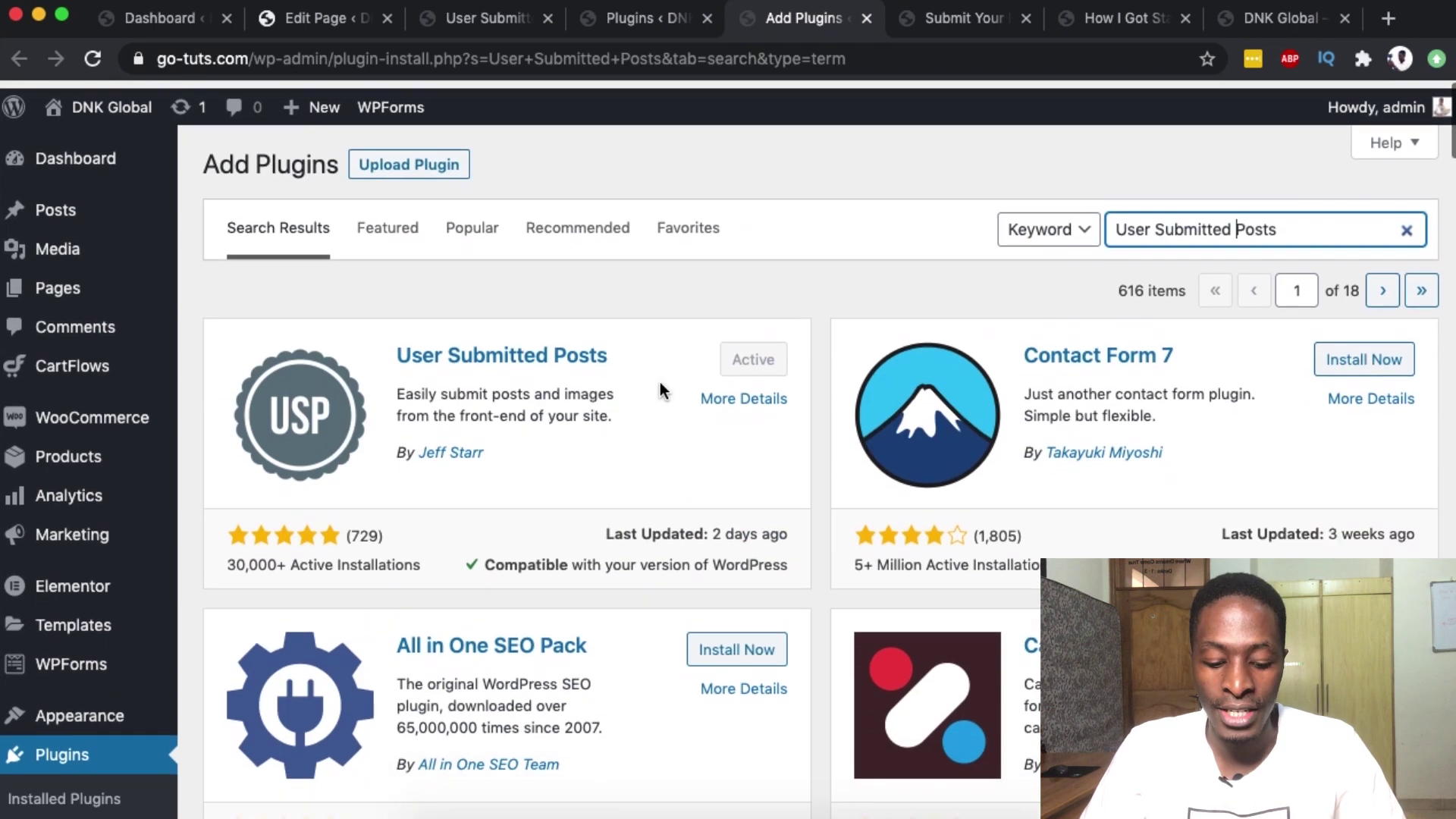
{"action": "scroll", "coordinate": [277, 558], "scroll_direction": "down", "scroll_amount": 5}
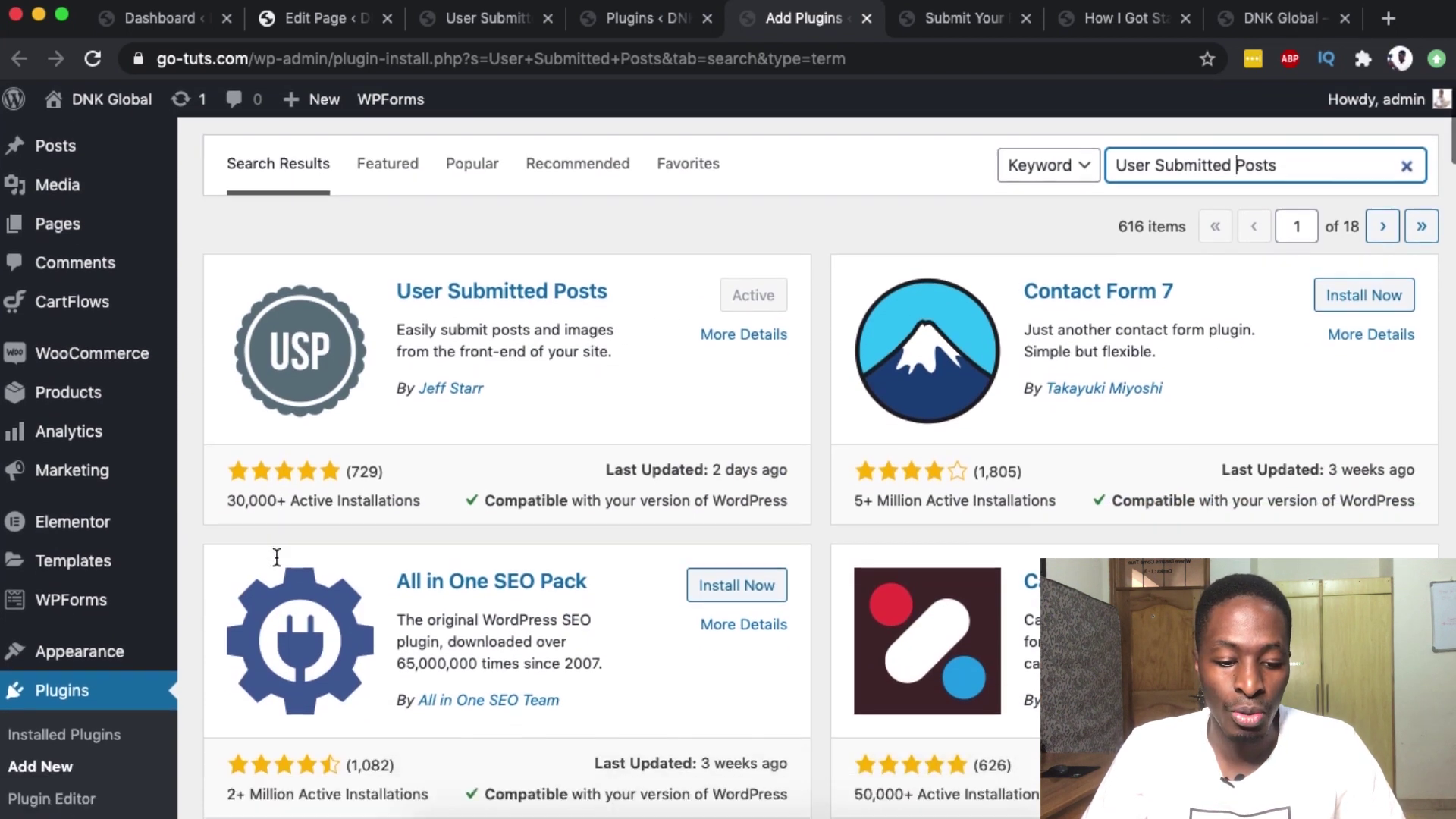
{"action": "key", "text": "super+w"}
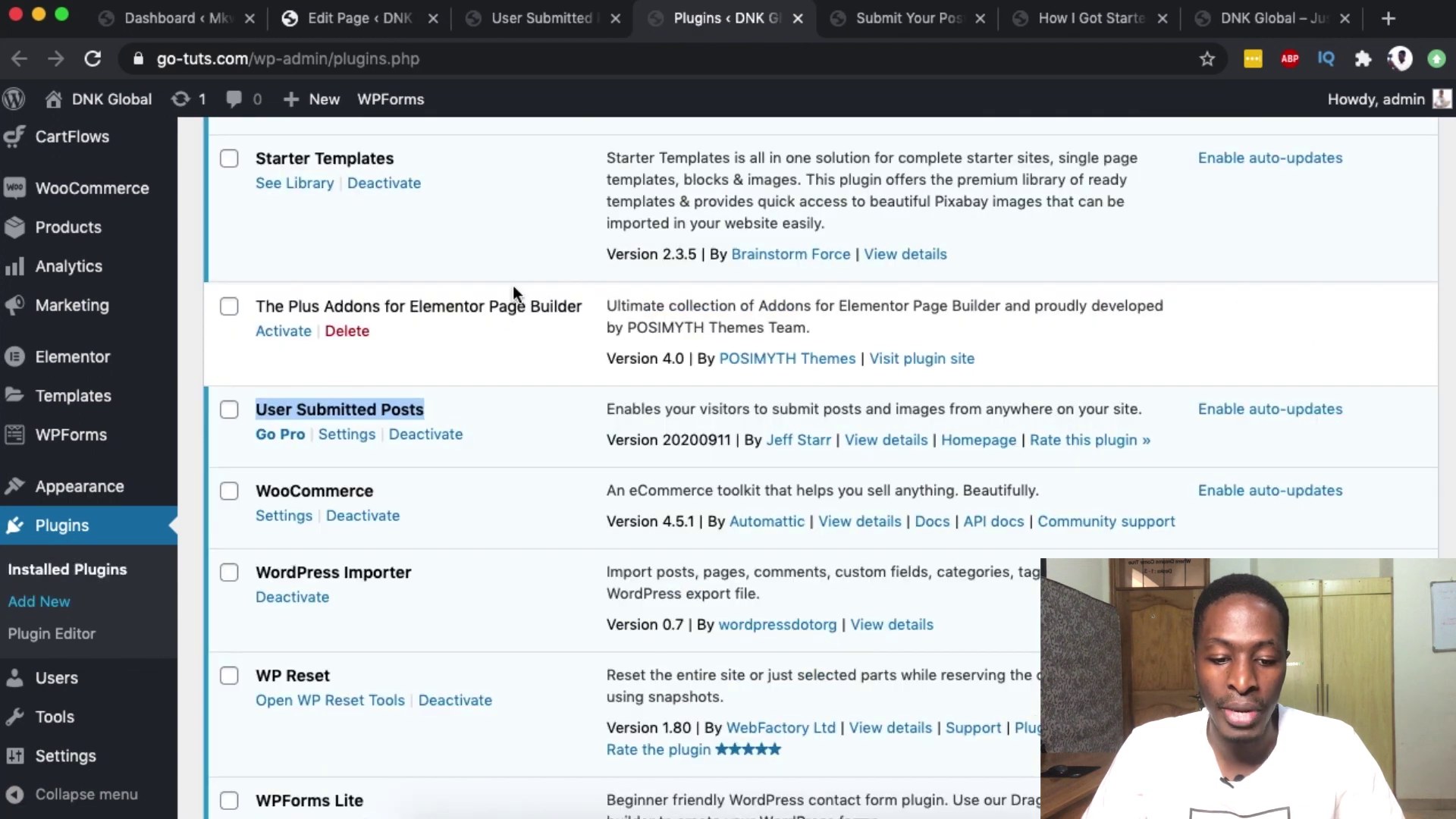
{"action": "left_click", "coordinate": [357, 367]}
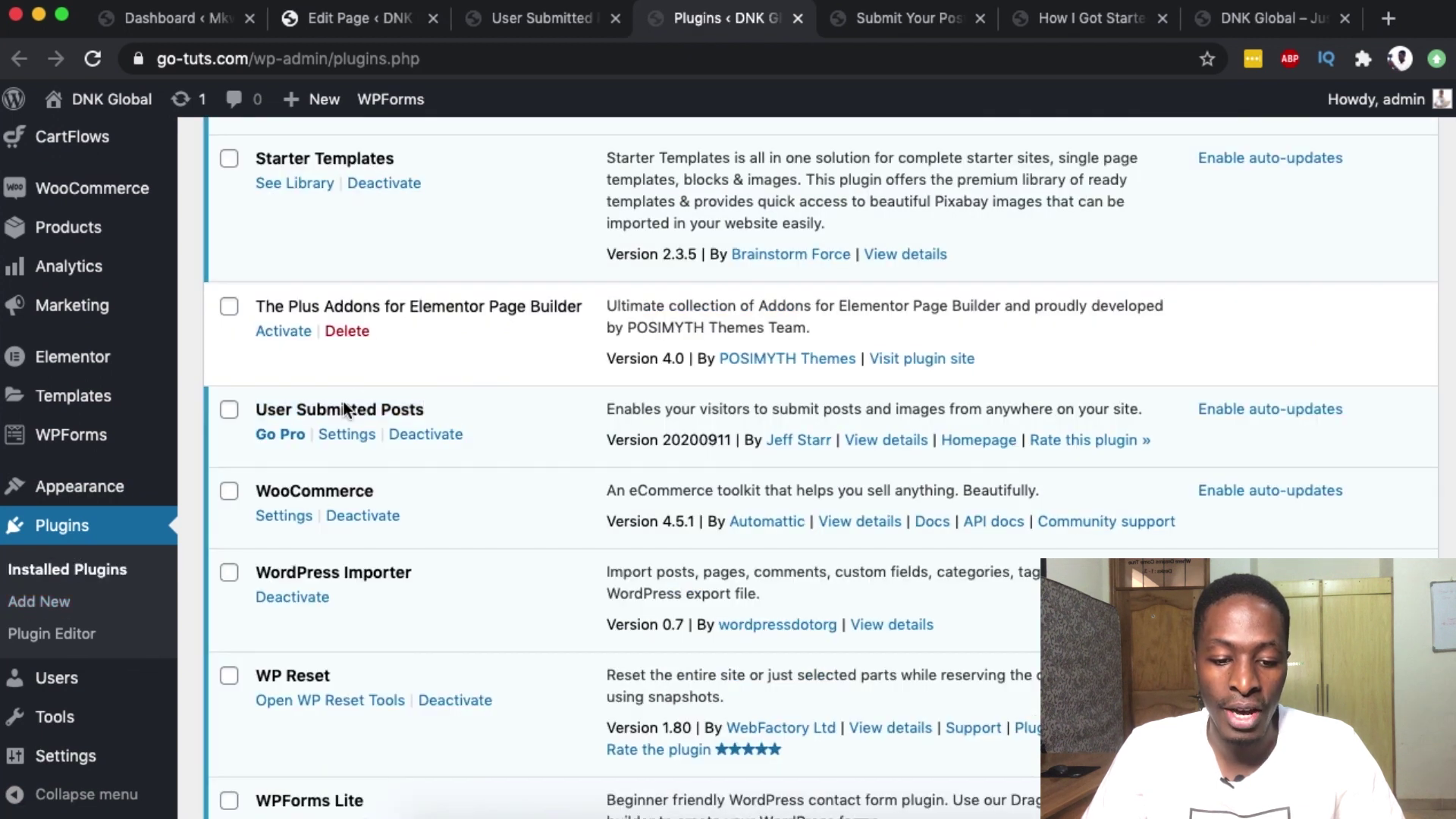
{"action": "triple_click", "coordinate": [282, 409]}
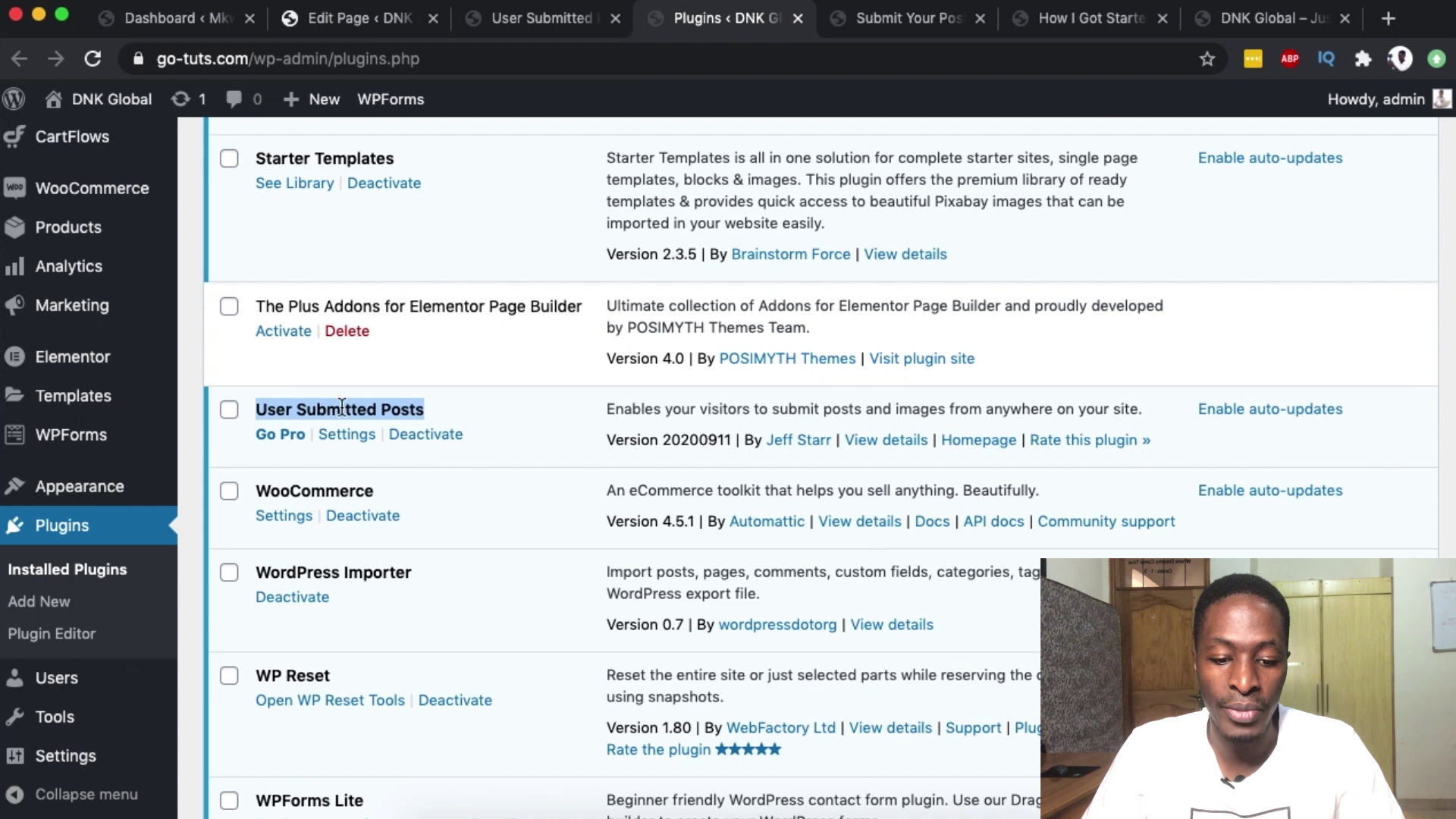
{"action": "left_click", "coordinate": [346, 434]}
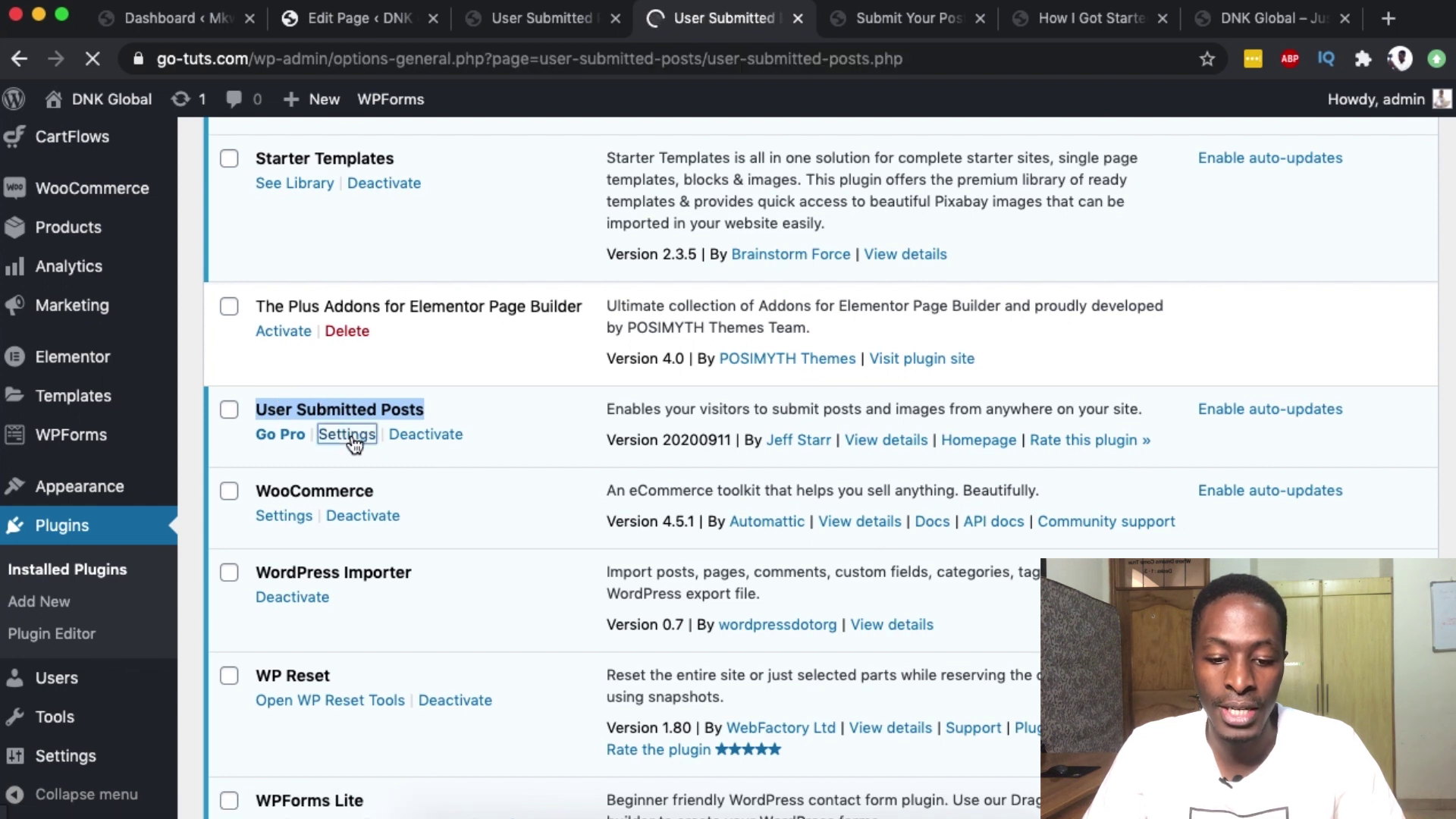
- Review the User Name, Email, URL and Post Tags requirement settings, leaving them unchanged
{"action": "scroll", "coordinate": [932, 466], "scroll_direction": "down", "scroll_amount": 5}
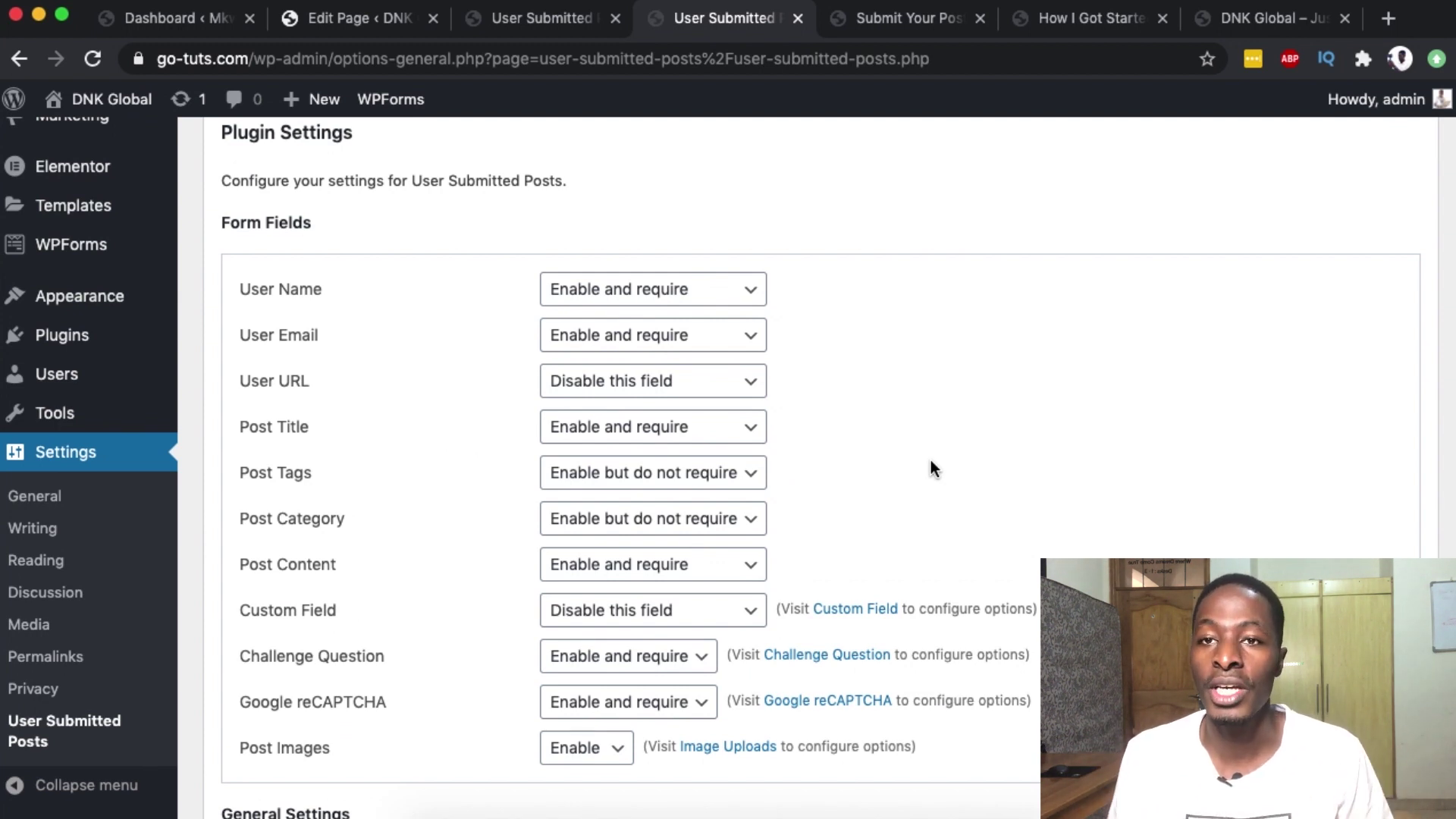
{"action": "scroll", "coordinate": [931, 460], "scroll_direction": "down", "scroll_amount": 1}
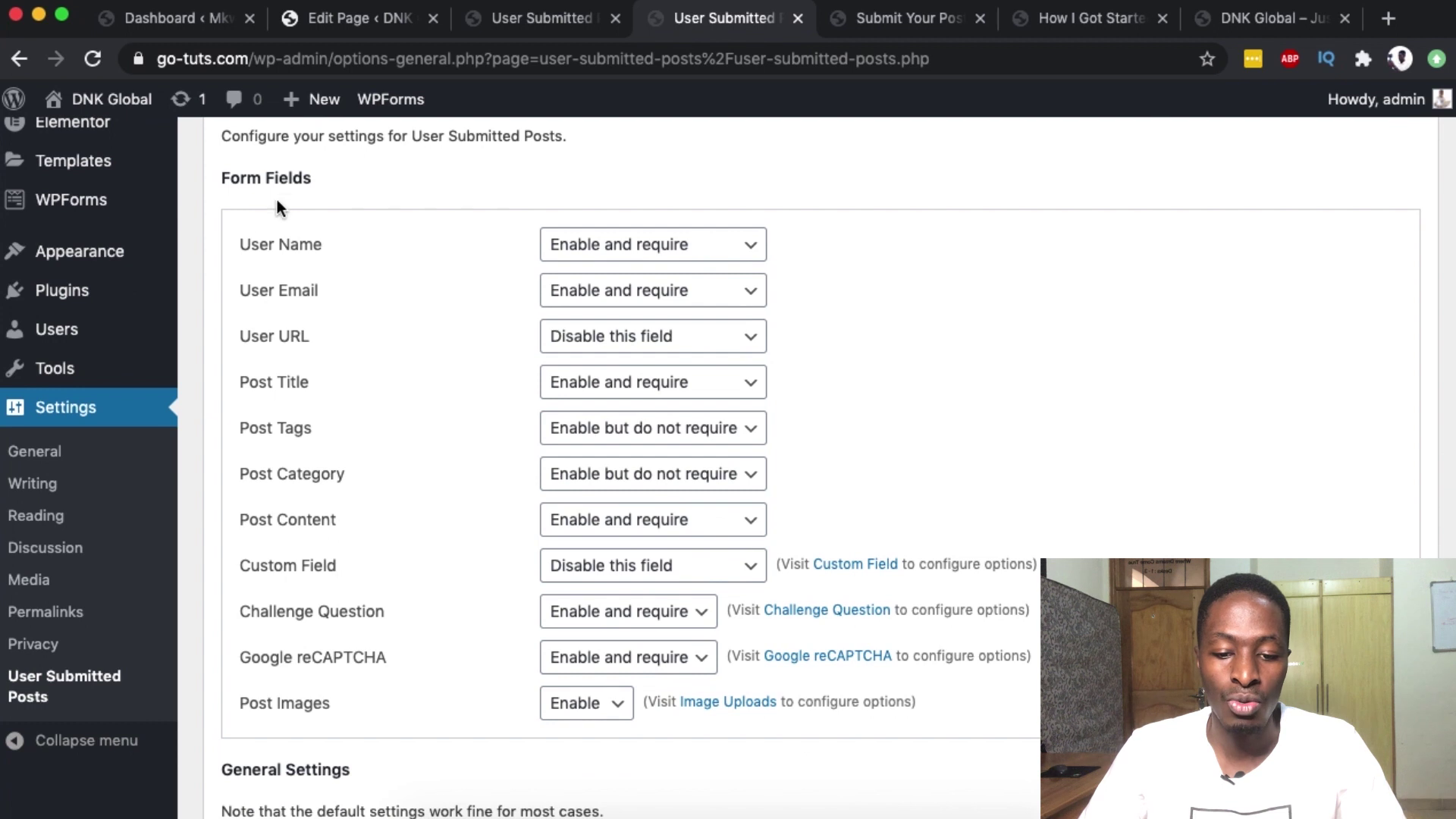
{"action": "left_click", "coordinate": [603, 244]}
{"action": "left_click", "coordinate": [603, 244]}
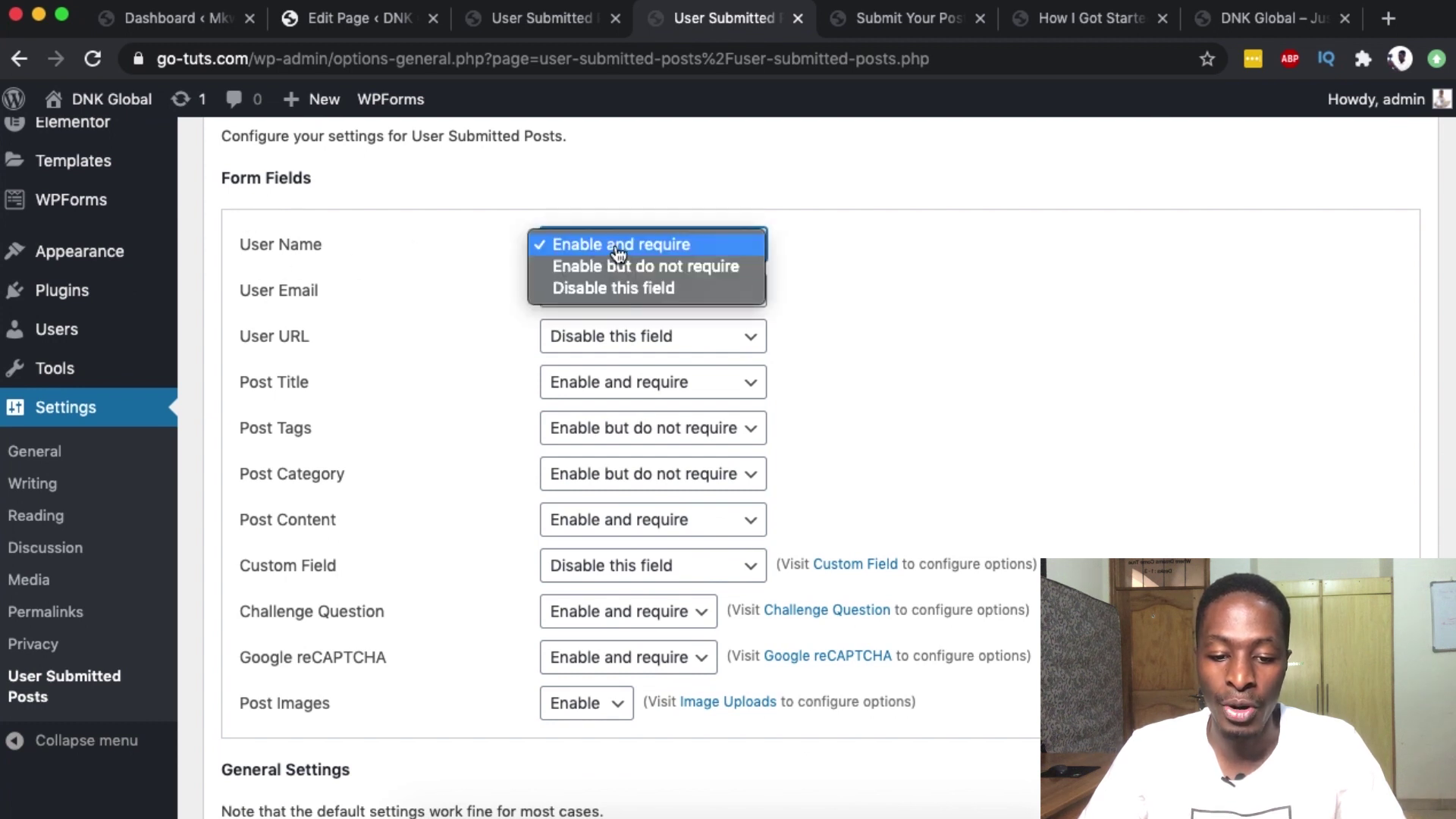
{"action": "left_click", "coordinate": [742, 293]}
{"action": "left_click", "coordinate": [741, 293]}
{"action": "left_click", "coordinate": [926, 296]}
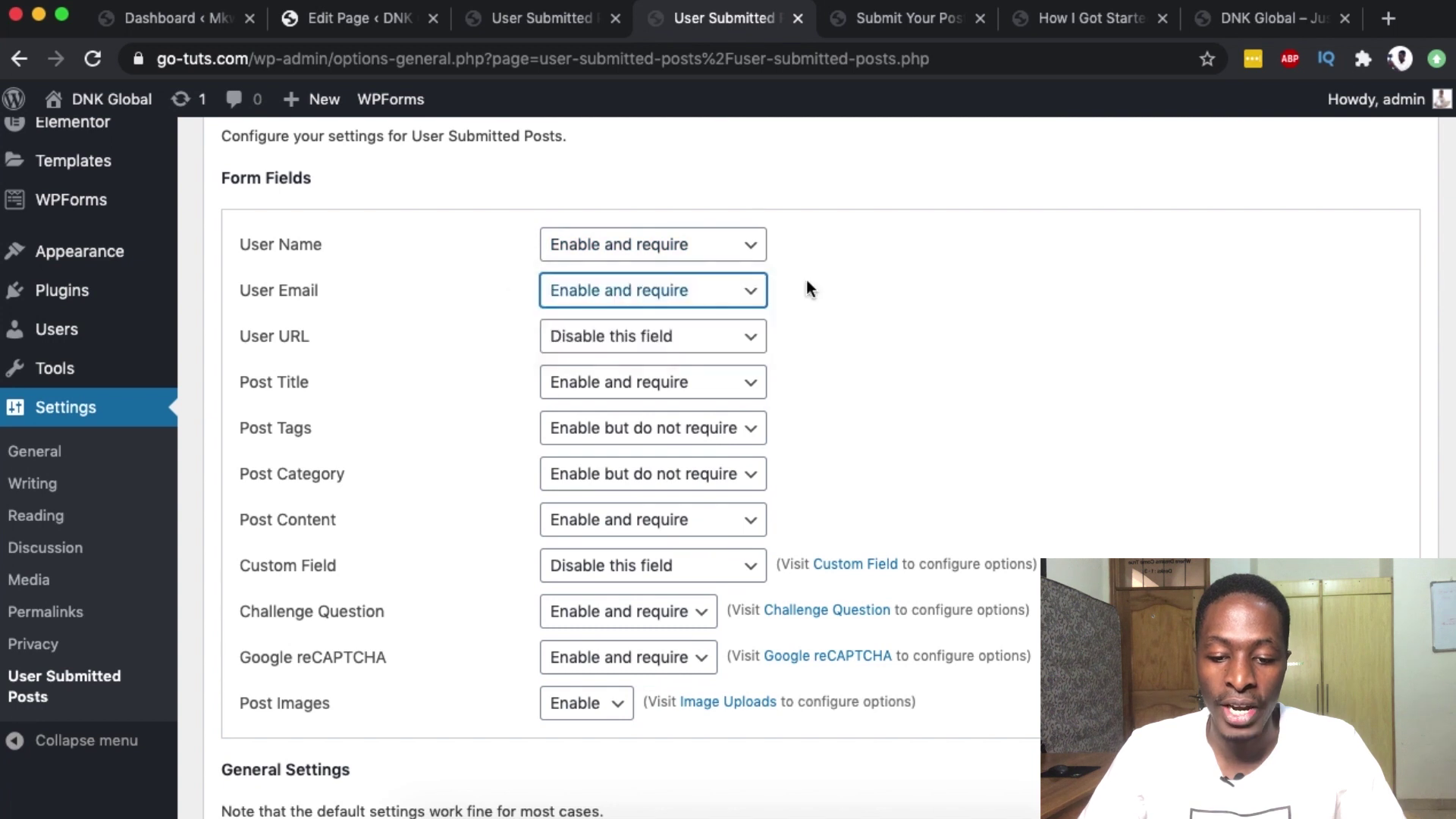
{"action": "left_click", "coordinate": [718, 341]}
{"action": "left_click", "coordinate": [972, 329]}
{"action": "left_click", "coordinate": [730, 339]}
{"action": "left_click", "coordinate": [990, 364]}
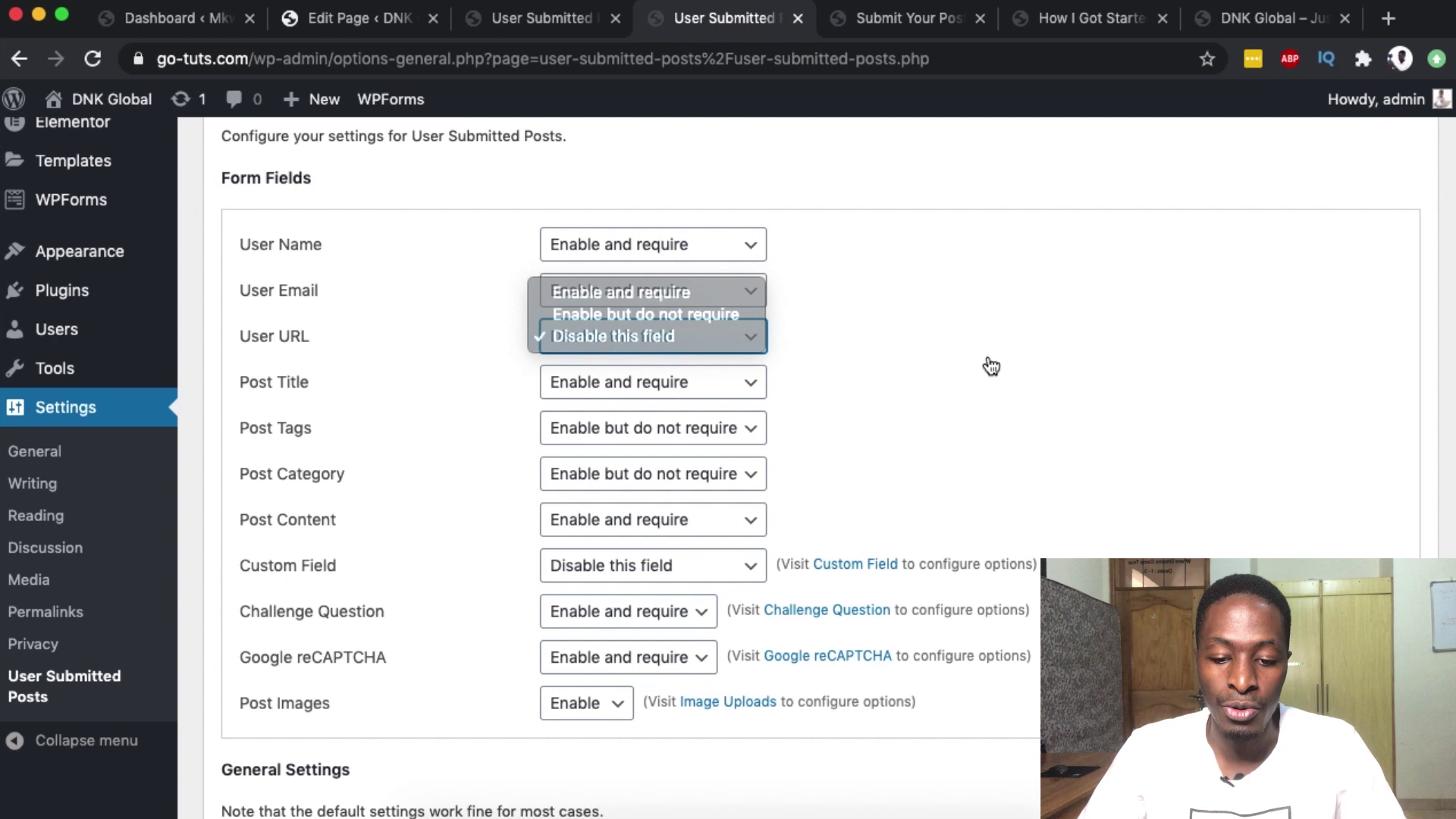
{"action": "left_click", "coordinate": [665, 426]}
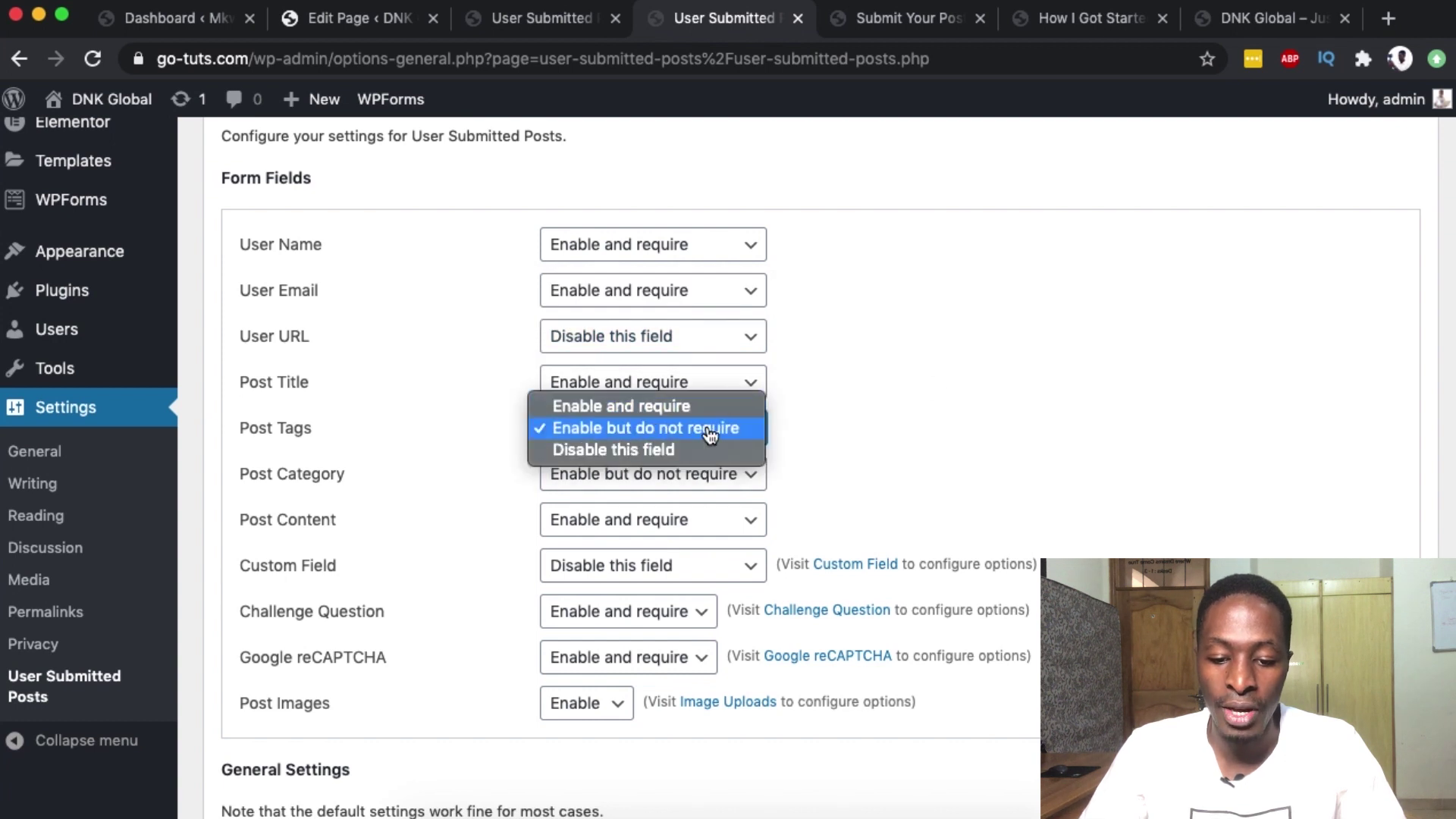
{"action": "left_click", "coordinate": [862, 426]}
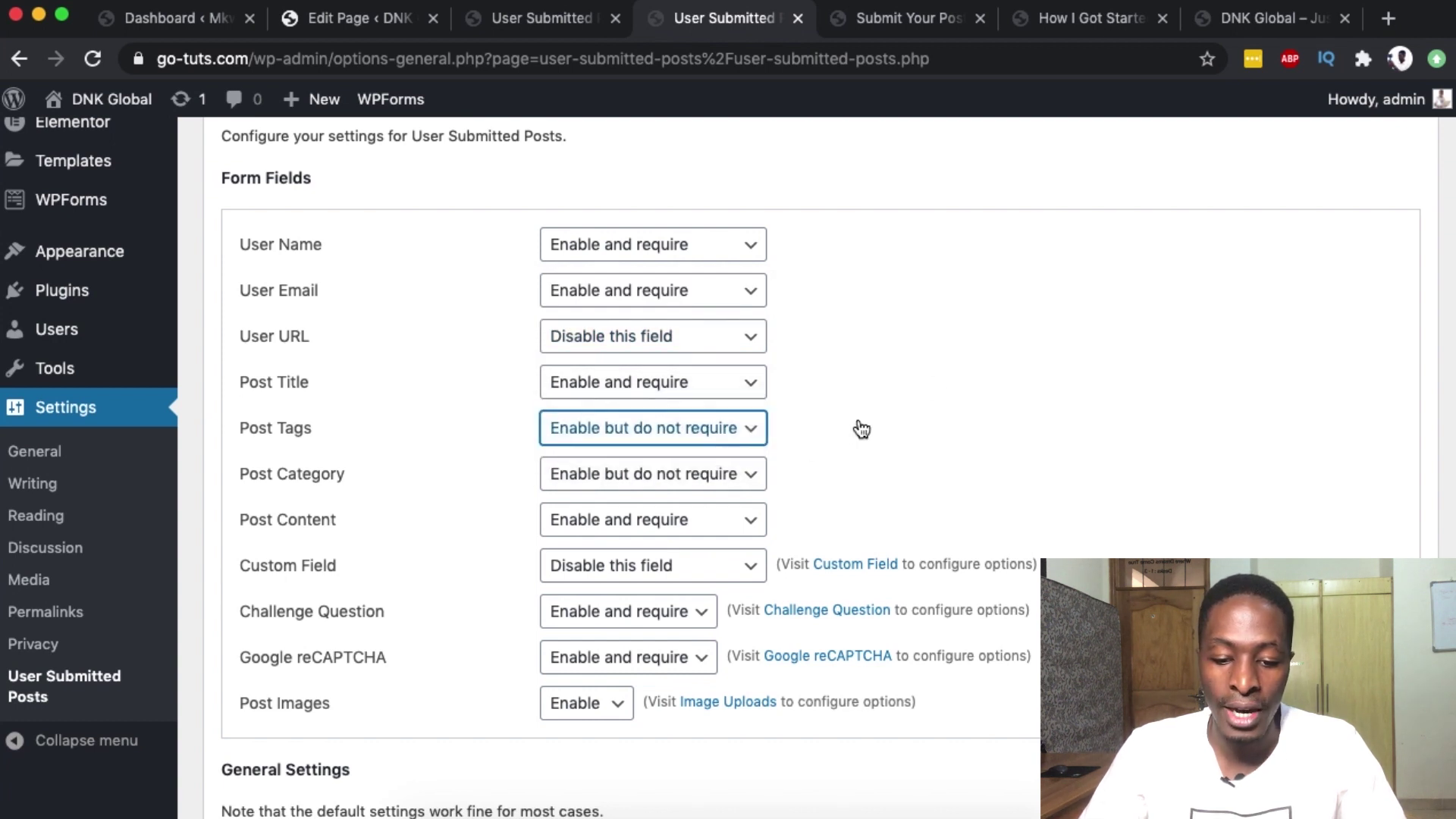
- Set Post Category to 'Enable and require', keeping Post Content, Custom Field and Challenge Question unchanged
{"action": "left_click", "coordinate": [626, 479]}
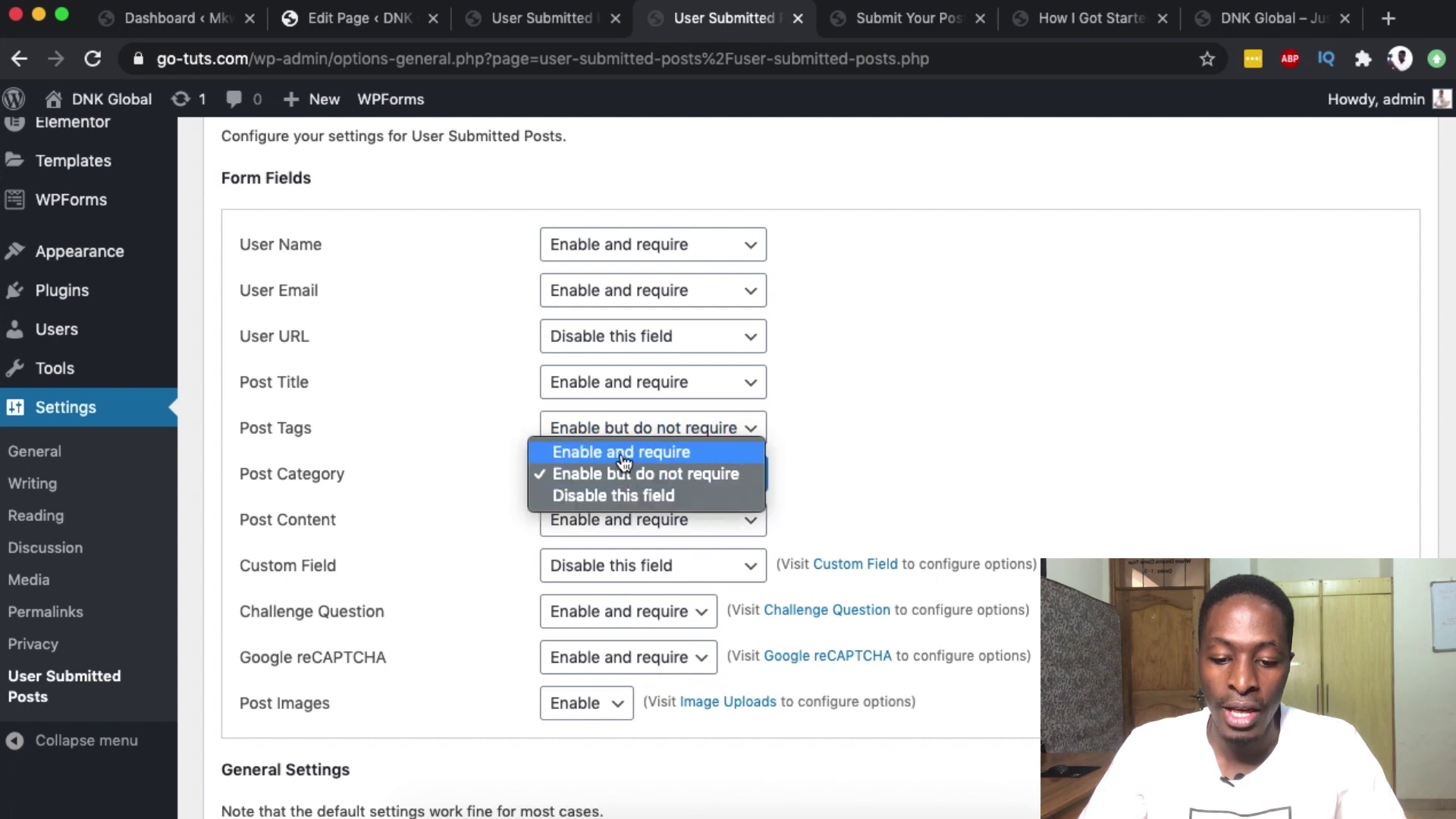
{"action": "left_click", "coordinate": [619, 453]}
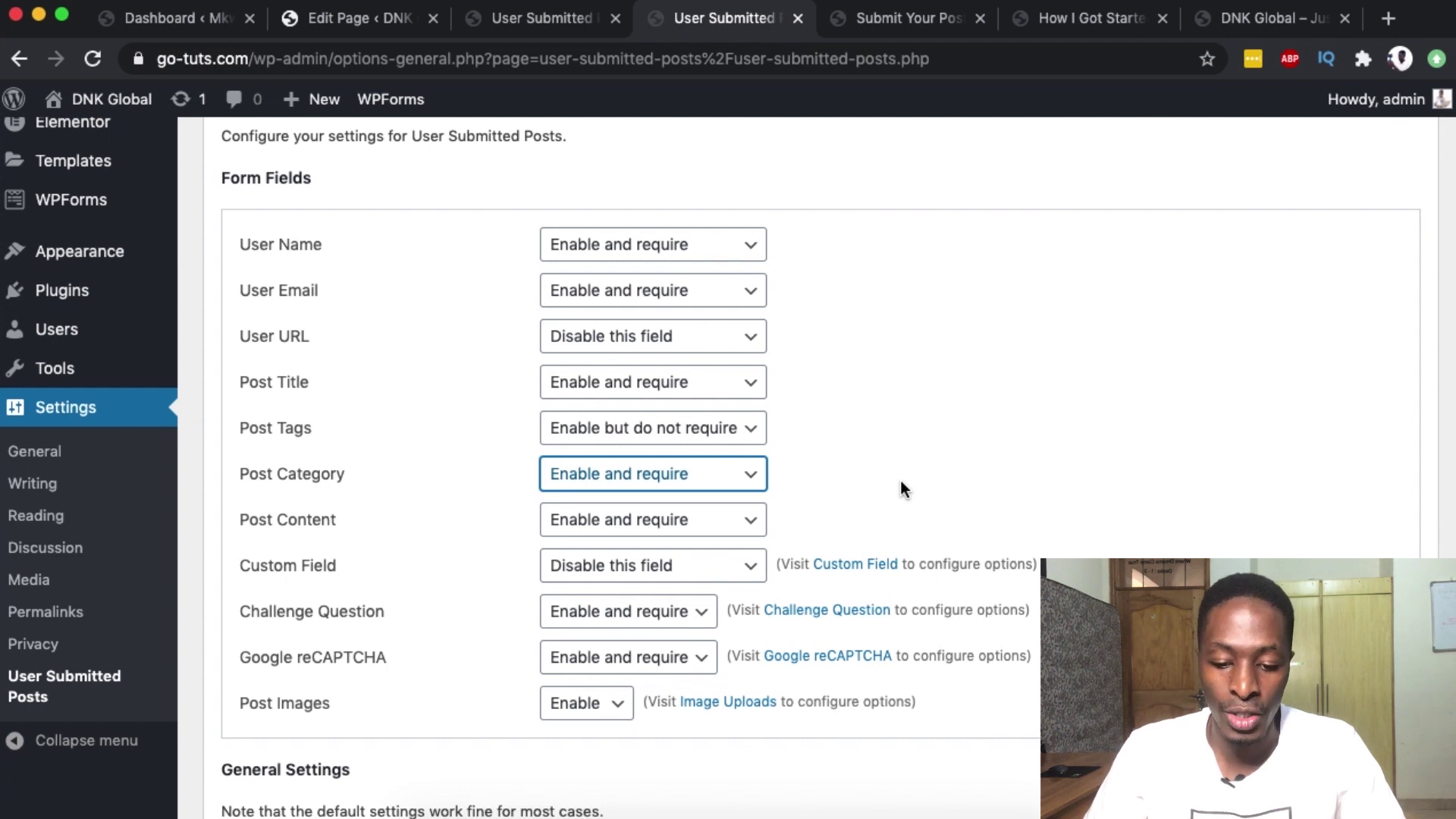
{"action": "scroll", "coordinate": [899, 480], "scroll_direction": "down", "scroll_amount": 1}
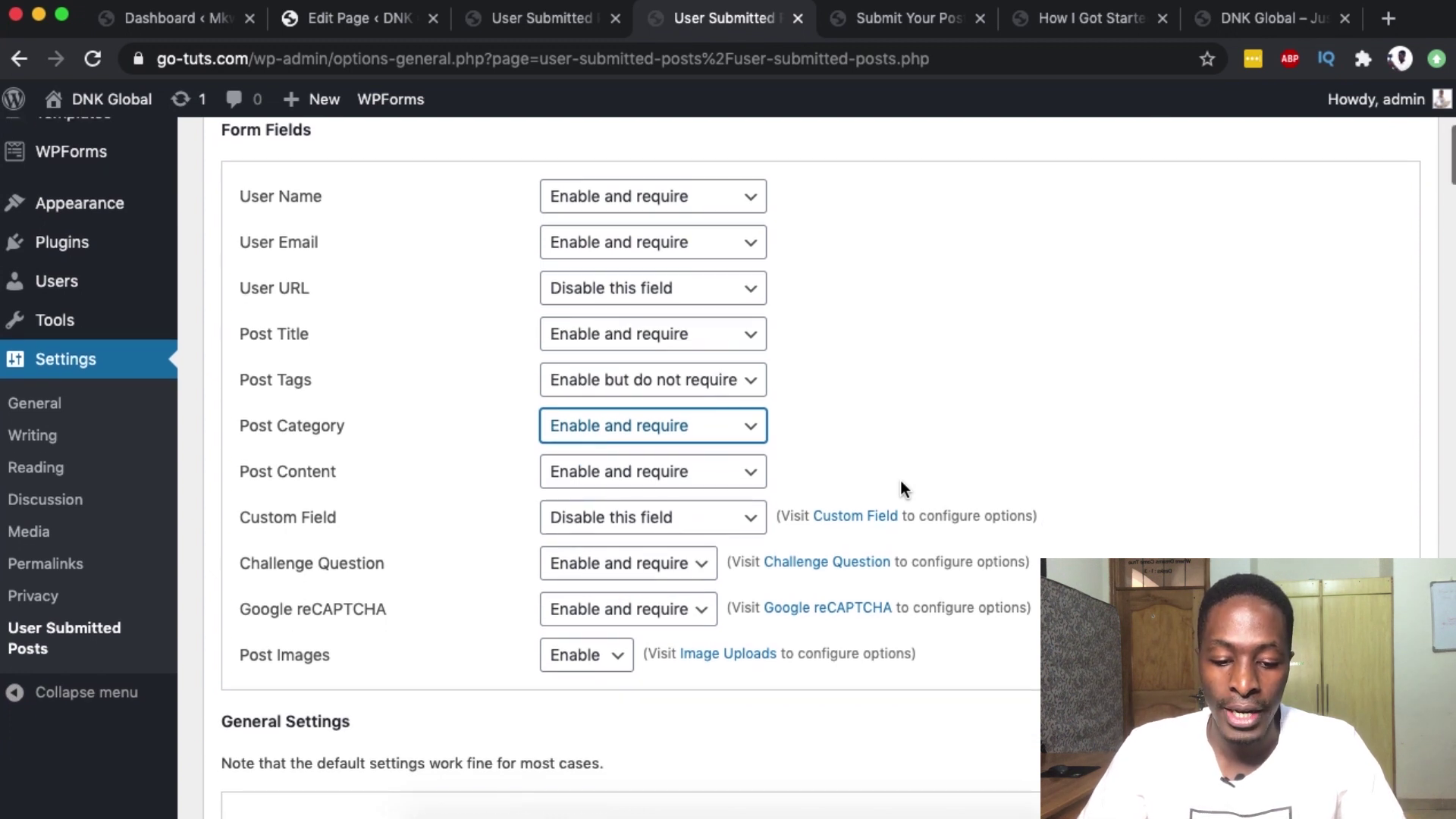
{"action": "left_click", "coordinate": [653, 469]}
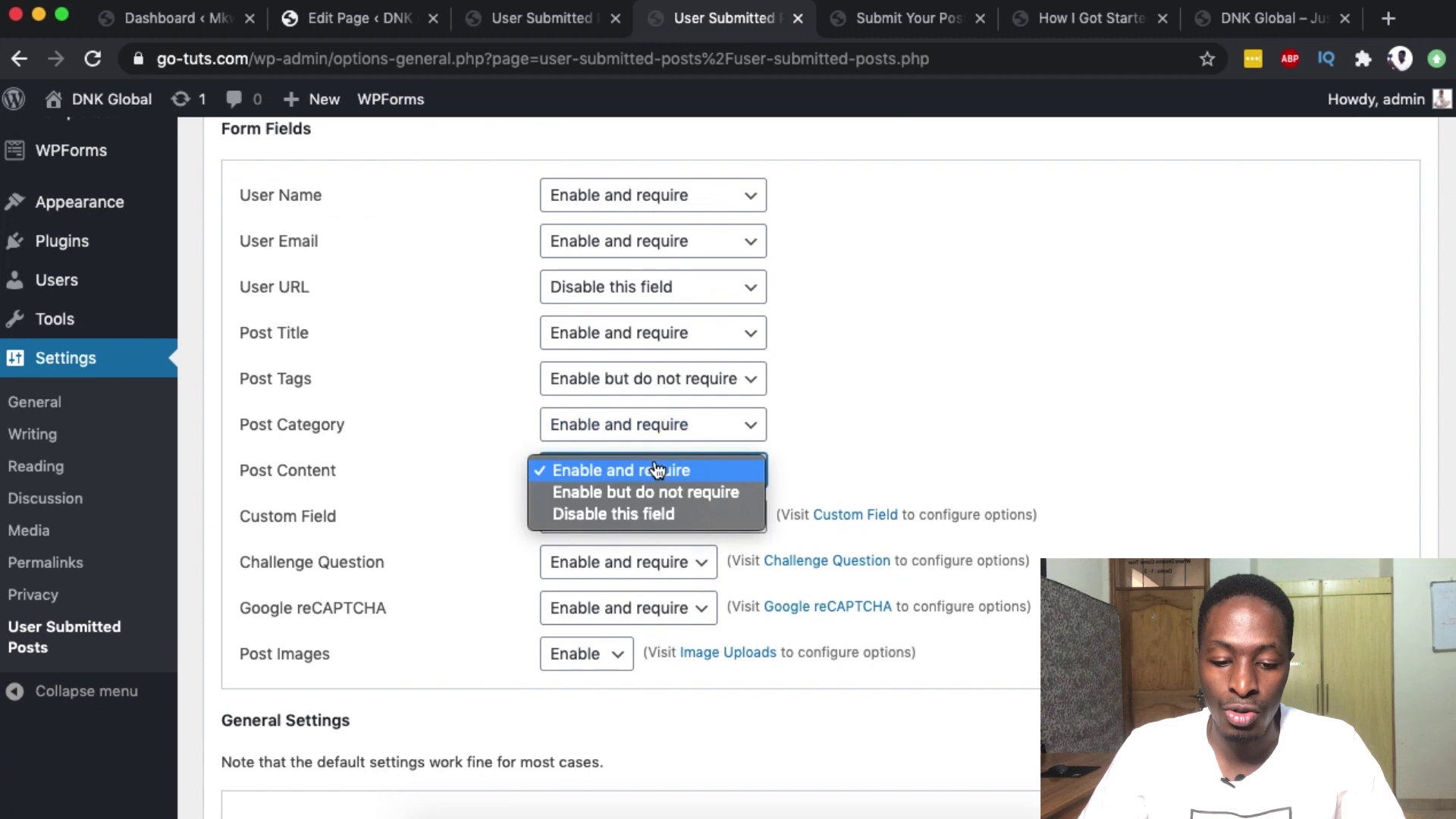
{"action": "left_click", "coordinate": [1032, 429]}
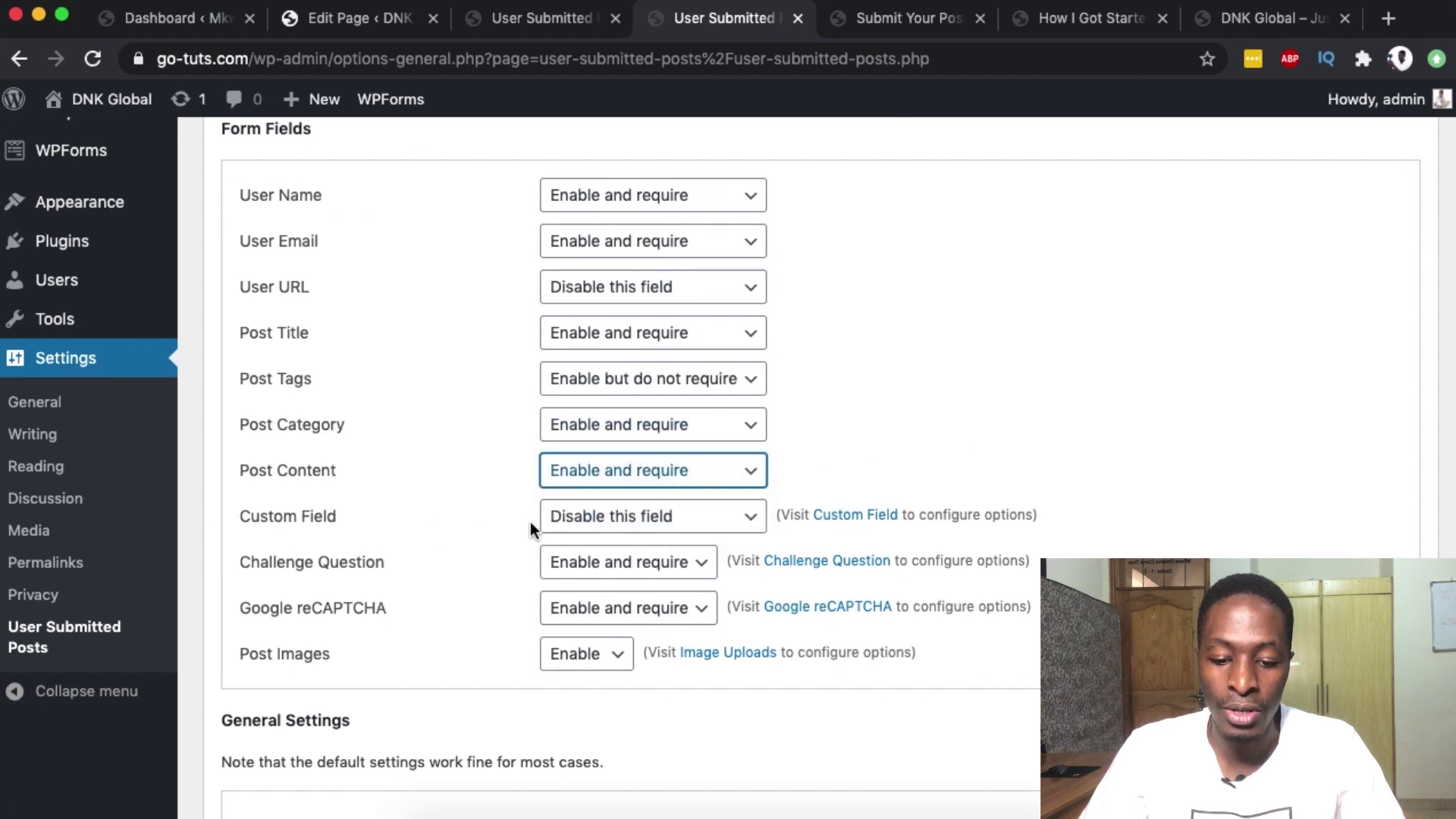
{"action": "left_click", "coordinate": [603, 523]}
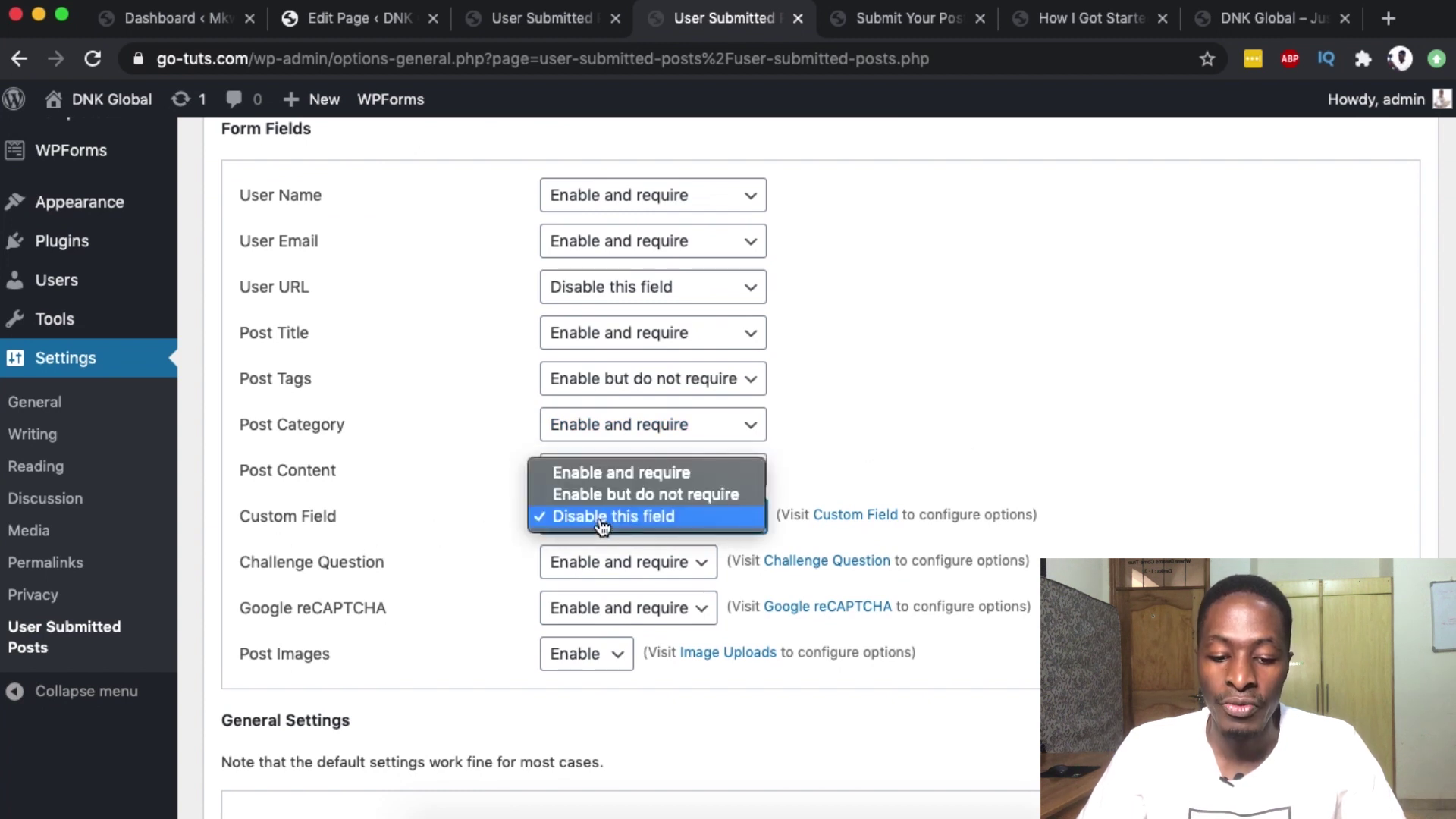
{"action": "left_click", "coordinate": [1052, 372]}
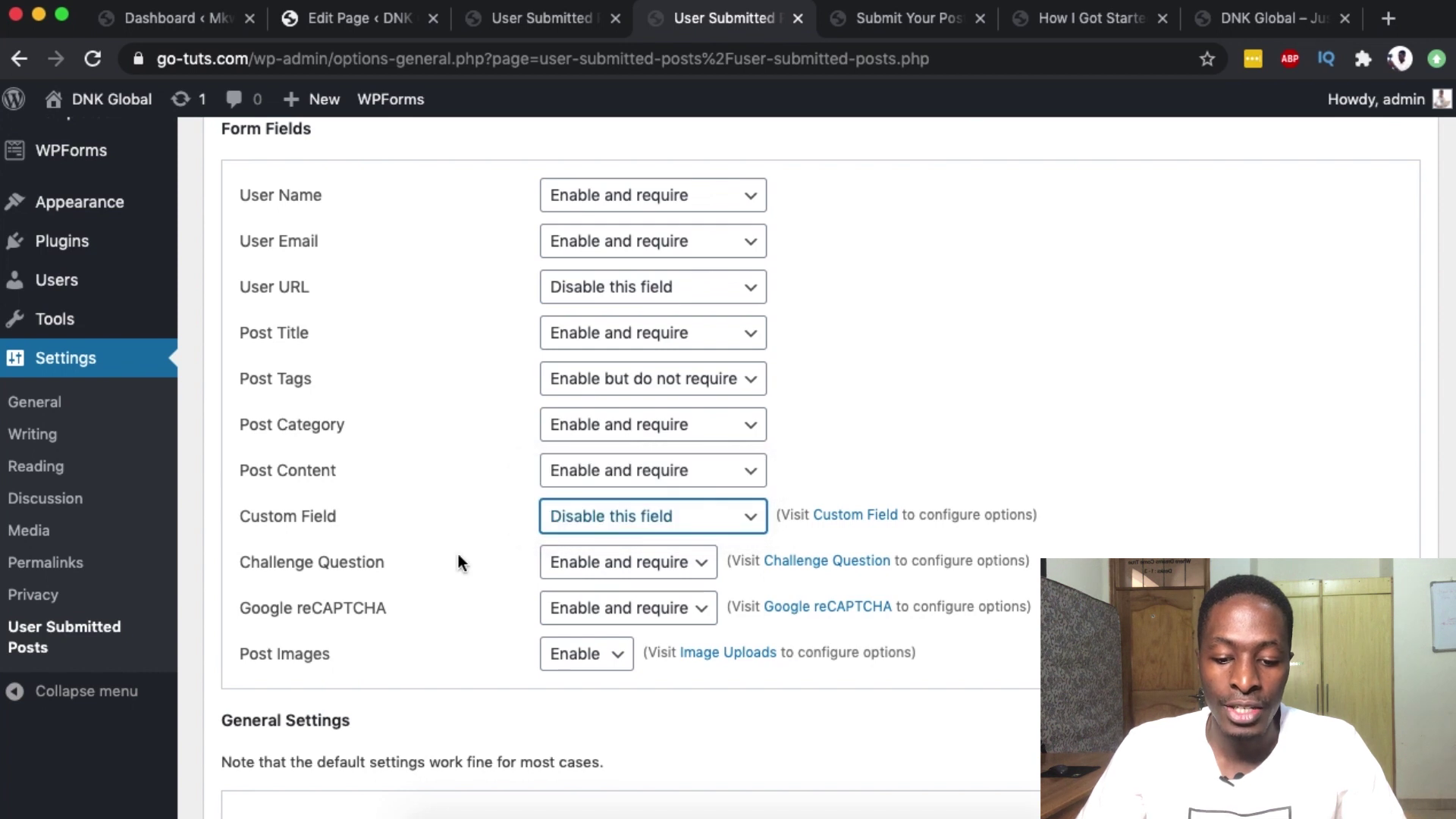
{"action": "scroll", "coordinate": [458, 562], "scroll_direction": "down", "scroll_amount": 2}
{"action": "left_click", "coordinate": [651, 501]}
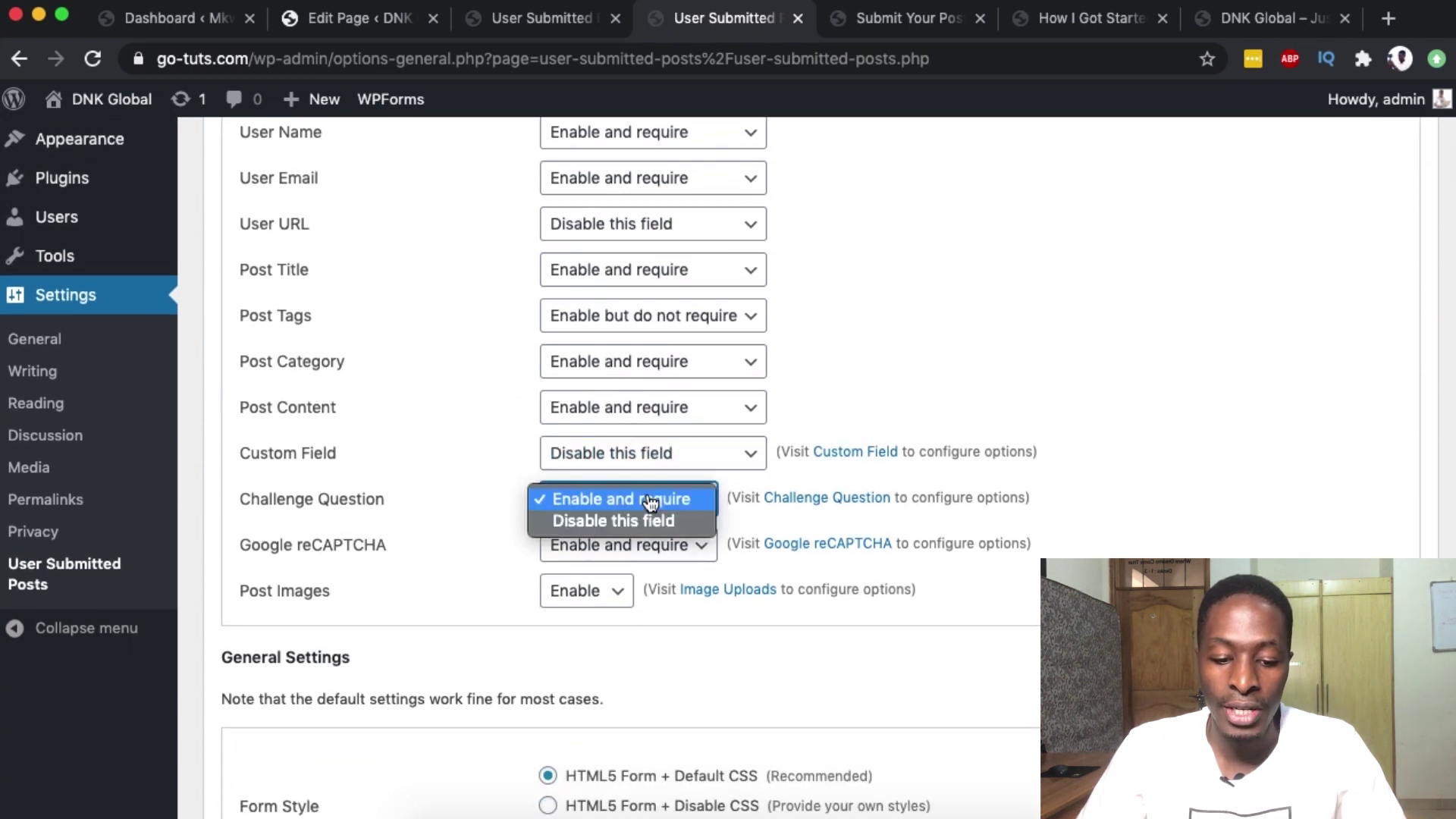
{"action": "left_click", "coordinate": [993, 385]}
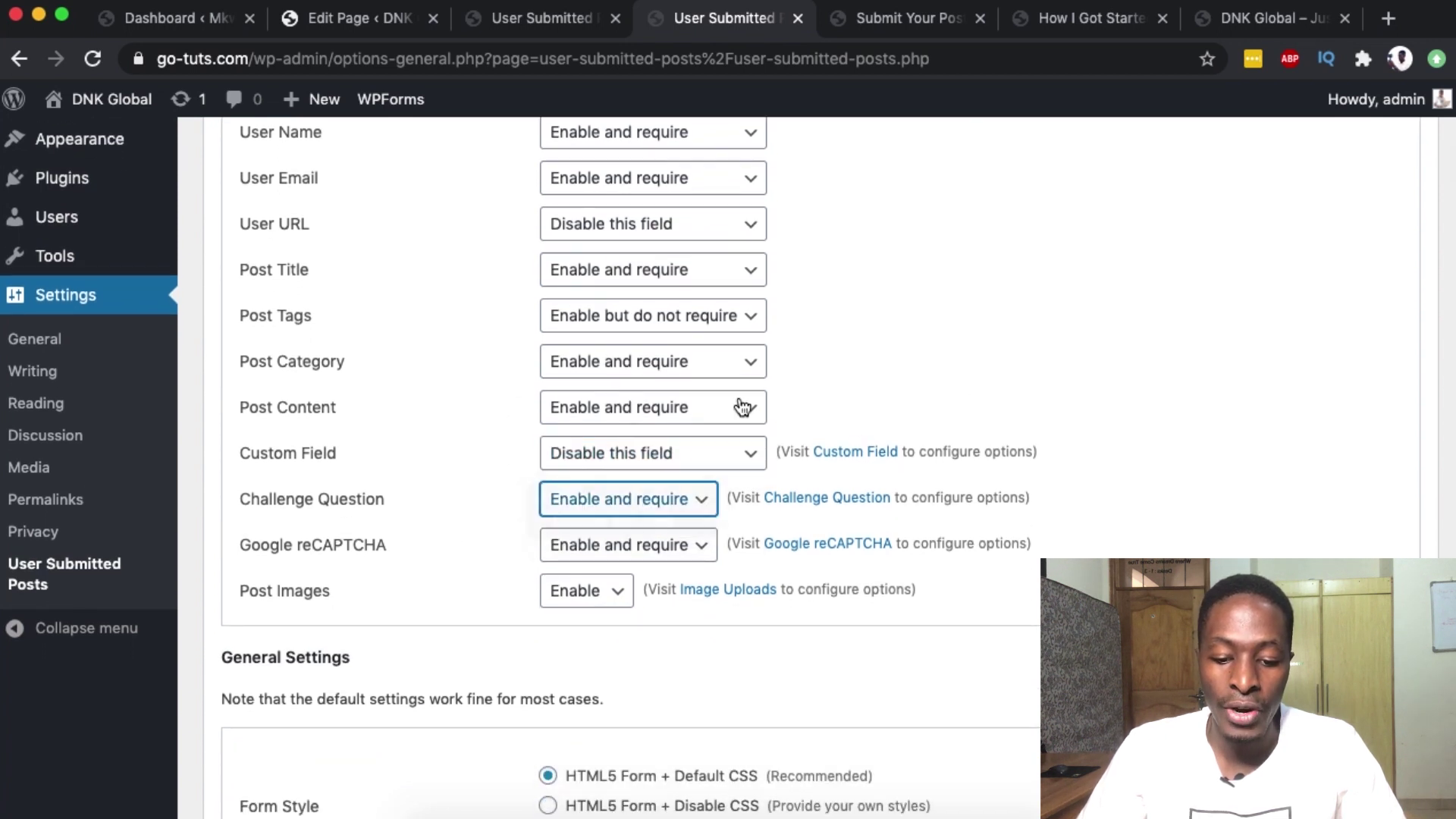
- Set Google reCAPTCHA to 'Disable this field' and keep Post Images enabled
{"action": "left_click", "coordinate": [695, 562]}
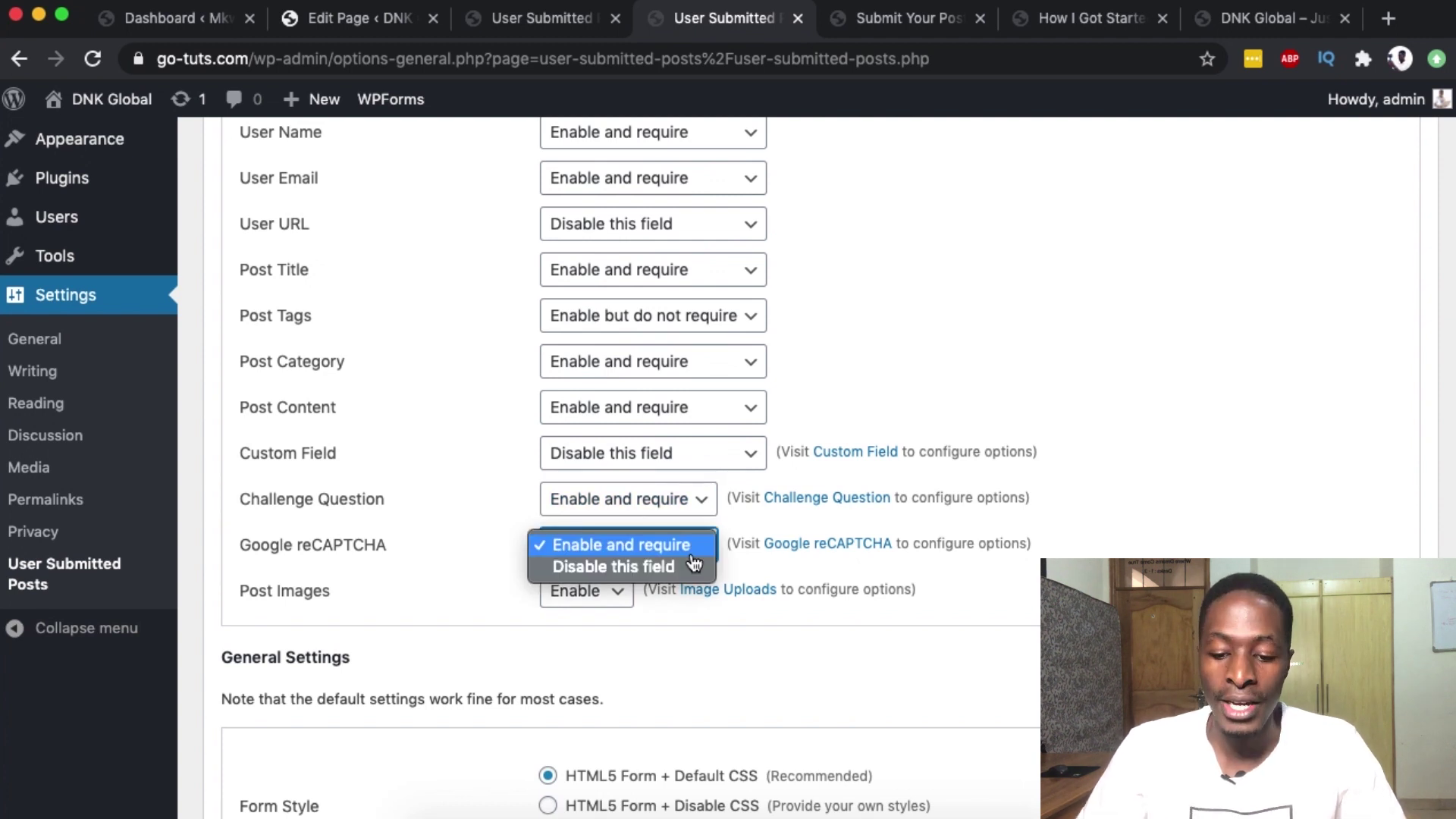
{"action": "left_click", "coordinate": [489, 558]}
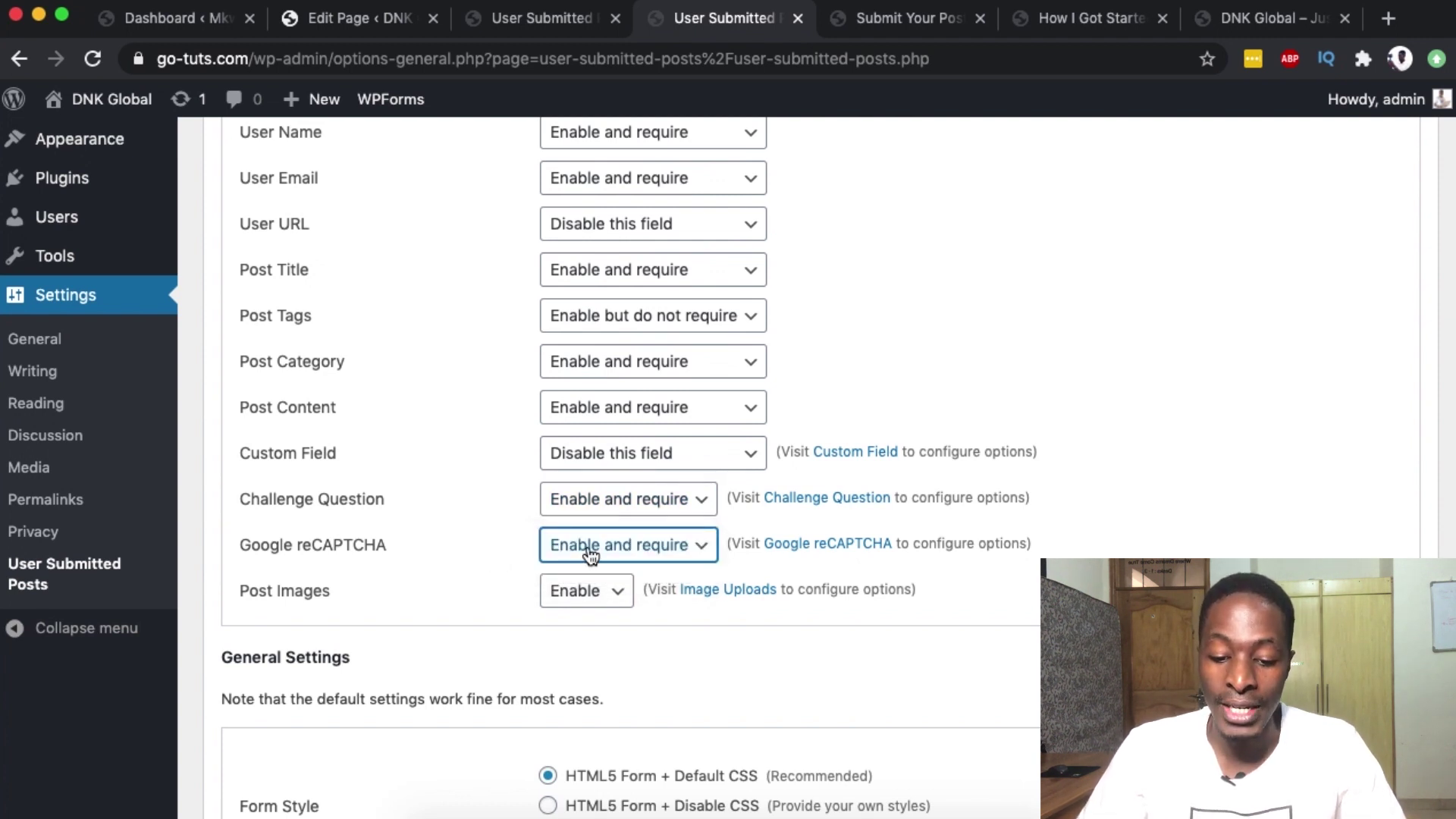
{"action": "left_click", "coordinate": [591, 558]}
{"action": "left_click", "coordinate": [591, 569]}
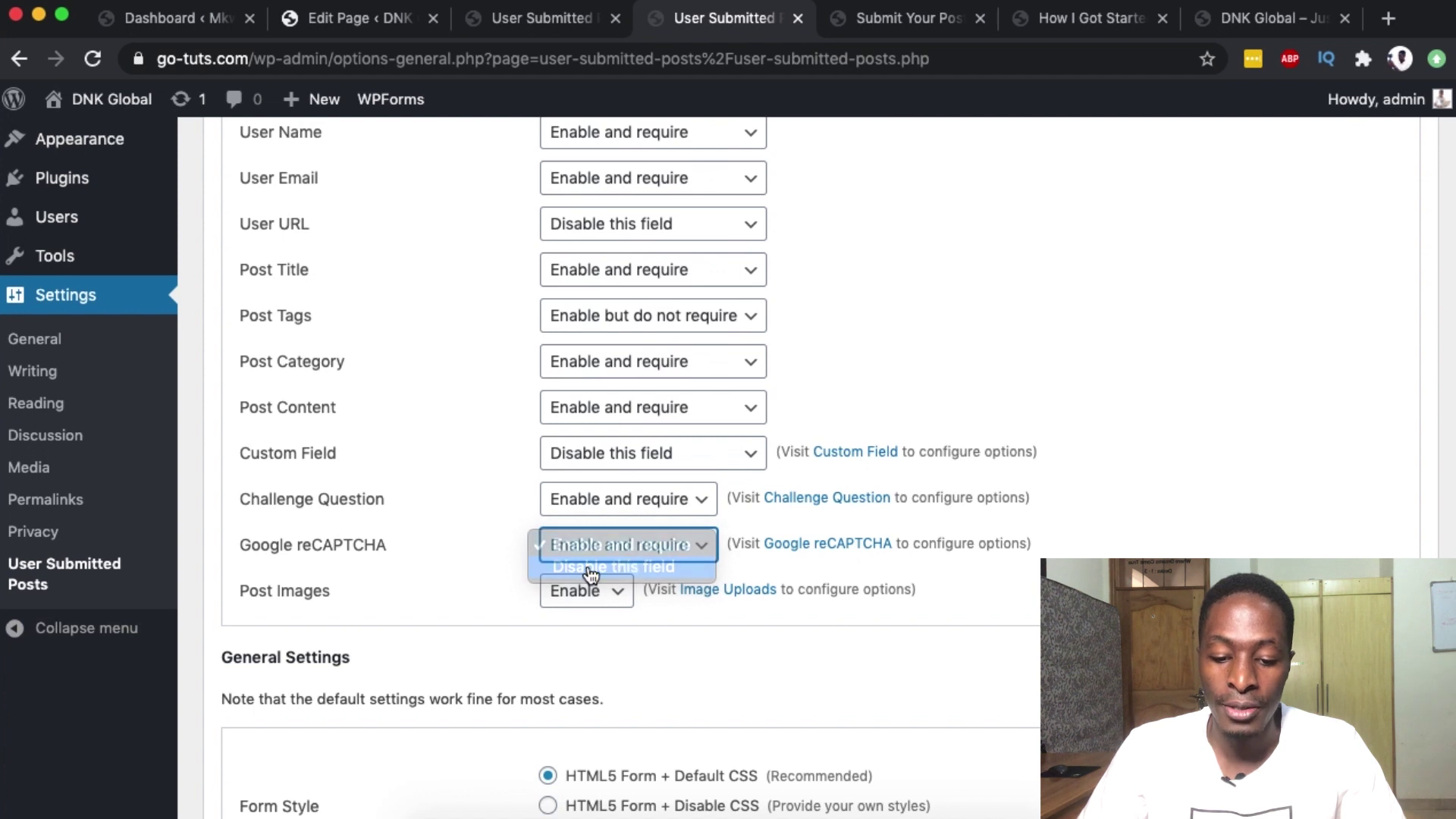
{"action": "scroll", "coordinate": [552, 550], "scroll_direction": "down", "scroll_amount": 3}
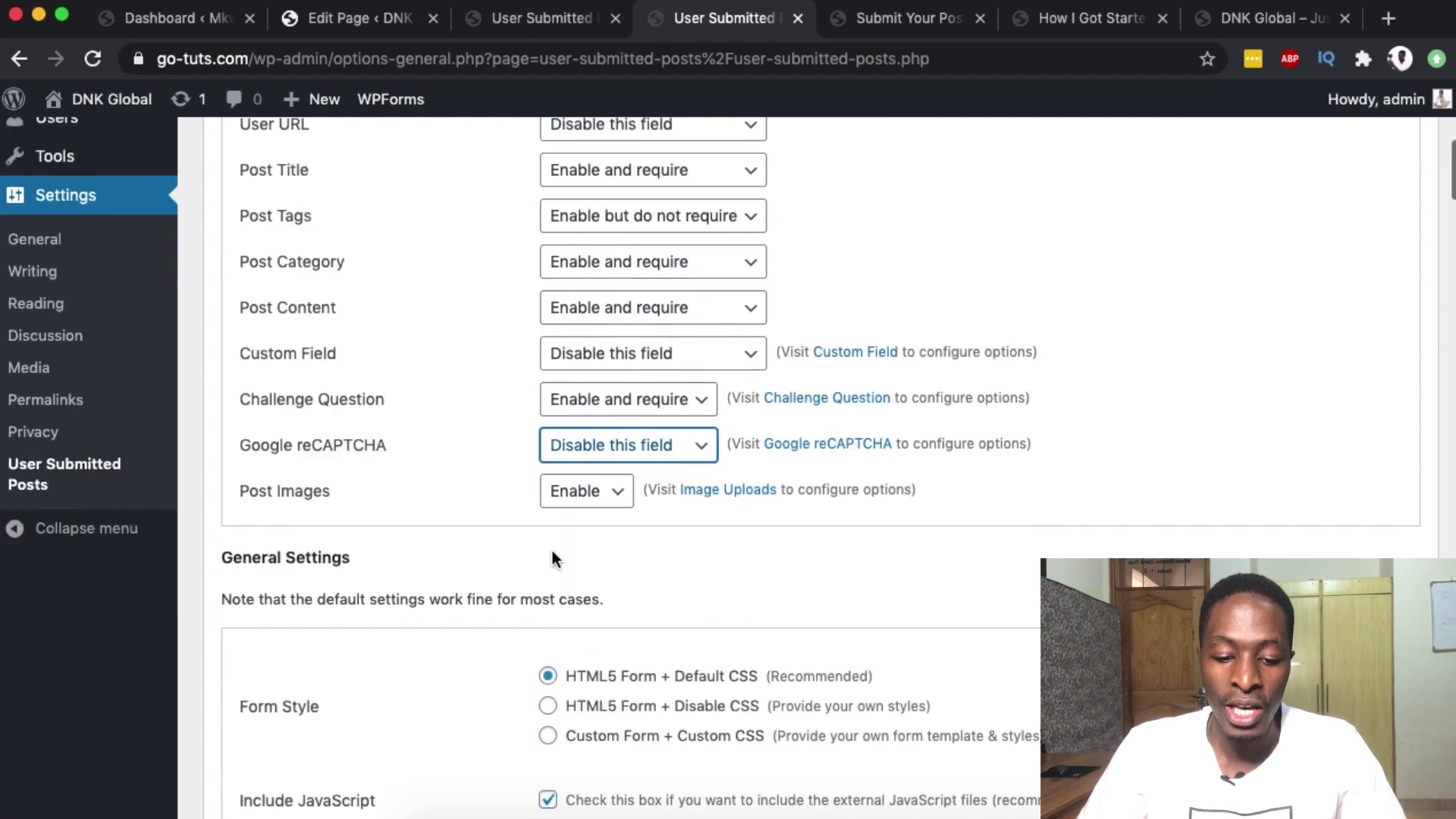
{"action": "left_click", "coordinate": [616, 494]}
{"action": "left_click", "coordinate": [563, 493]}
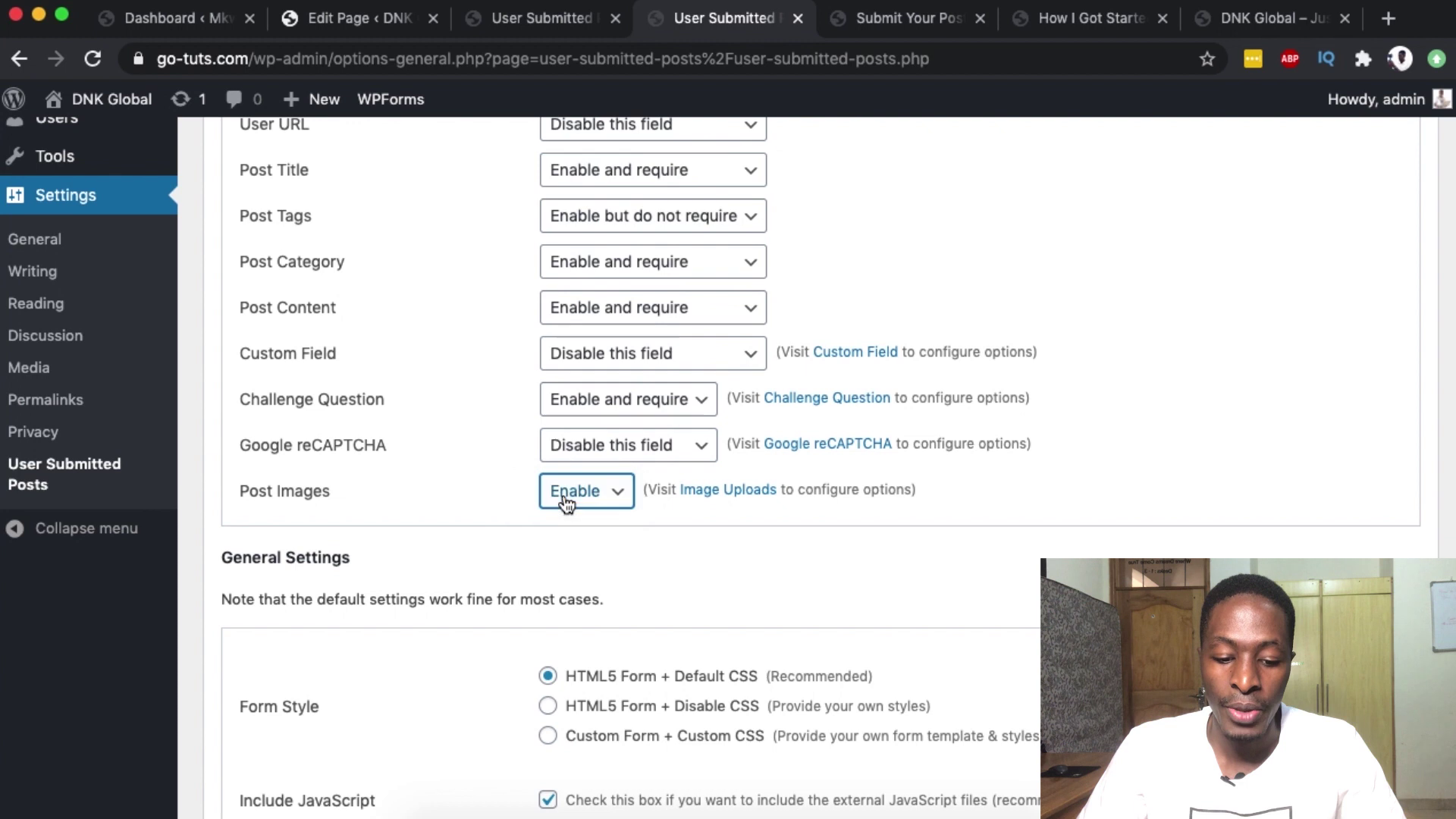
{"action": "scroll", "coordinate": [818, 609], "scroll_direction": "down", "scroll_amount": 5}
{"action": "scroll", "coordinate": [817, 608], "scroll_direction": "down", "scroll_amount": 20}
{"action": "scroll", "coordinate": [820, 611], "scroll_direction": "down", "scroll_amount": 3}
{"action": "scroll", "coordinate": [820, 610], "scroll_direction": "up", "scroll_amount": 15}
{"action": "scroll", "coordinate": [818, 609], "scroll_direction": "up", "scroll_amount": 14}
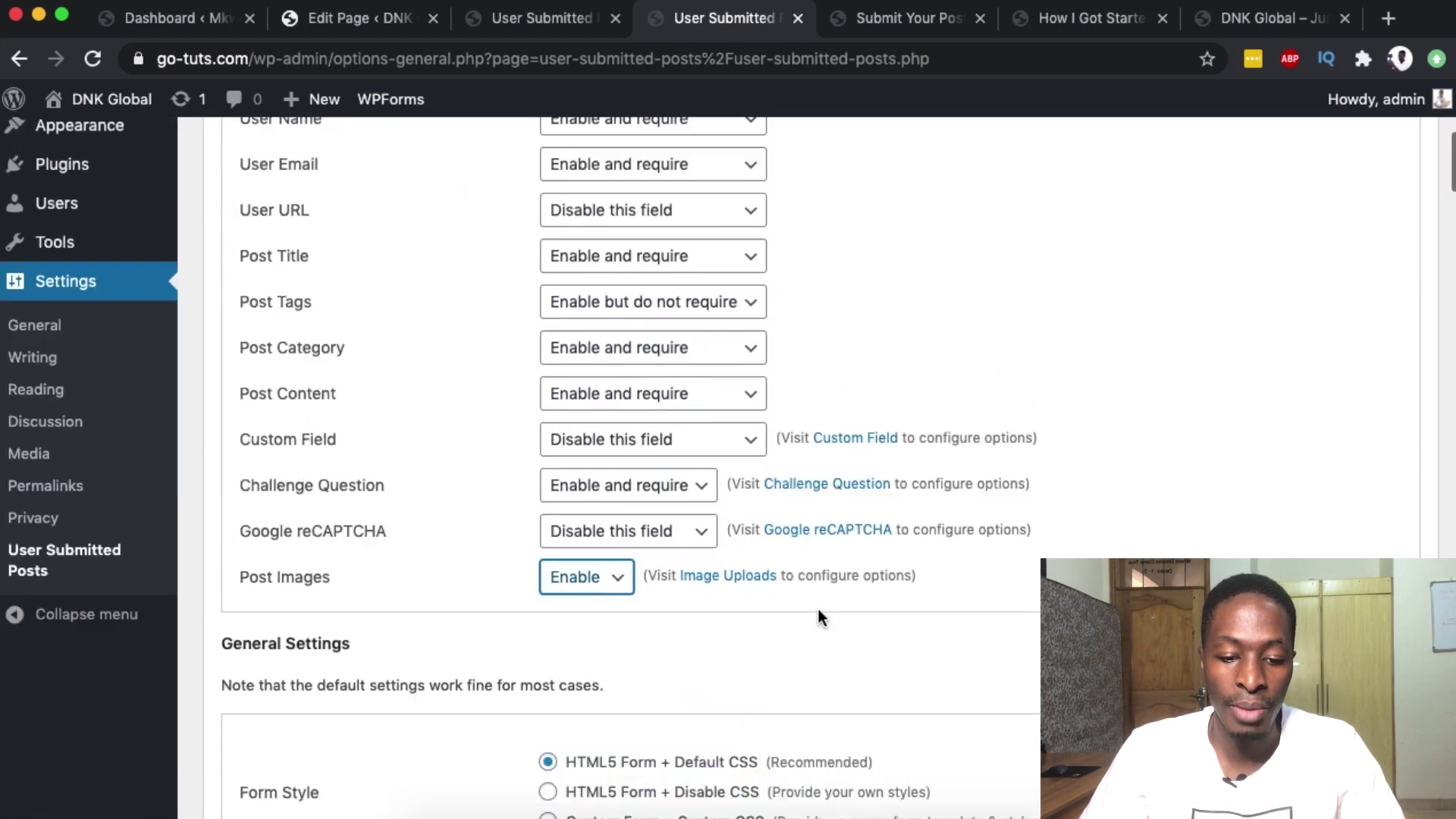
{"action": "scroll", "coordinate": [818, 608], "scroll_direction": "down", "scroll_amount": 8}
{"action": "scroll", "coordinate": [709, 548], "scroll_direction": "up", "scroll_amount": 2}
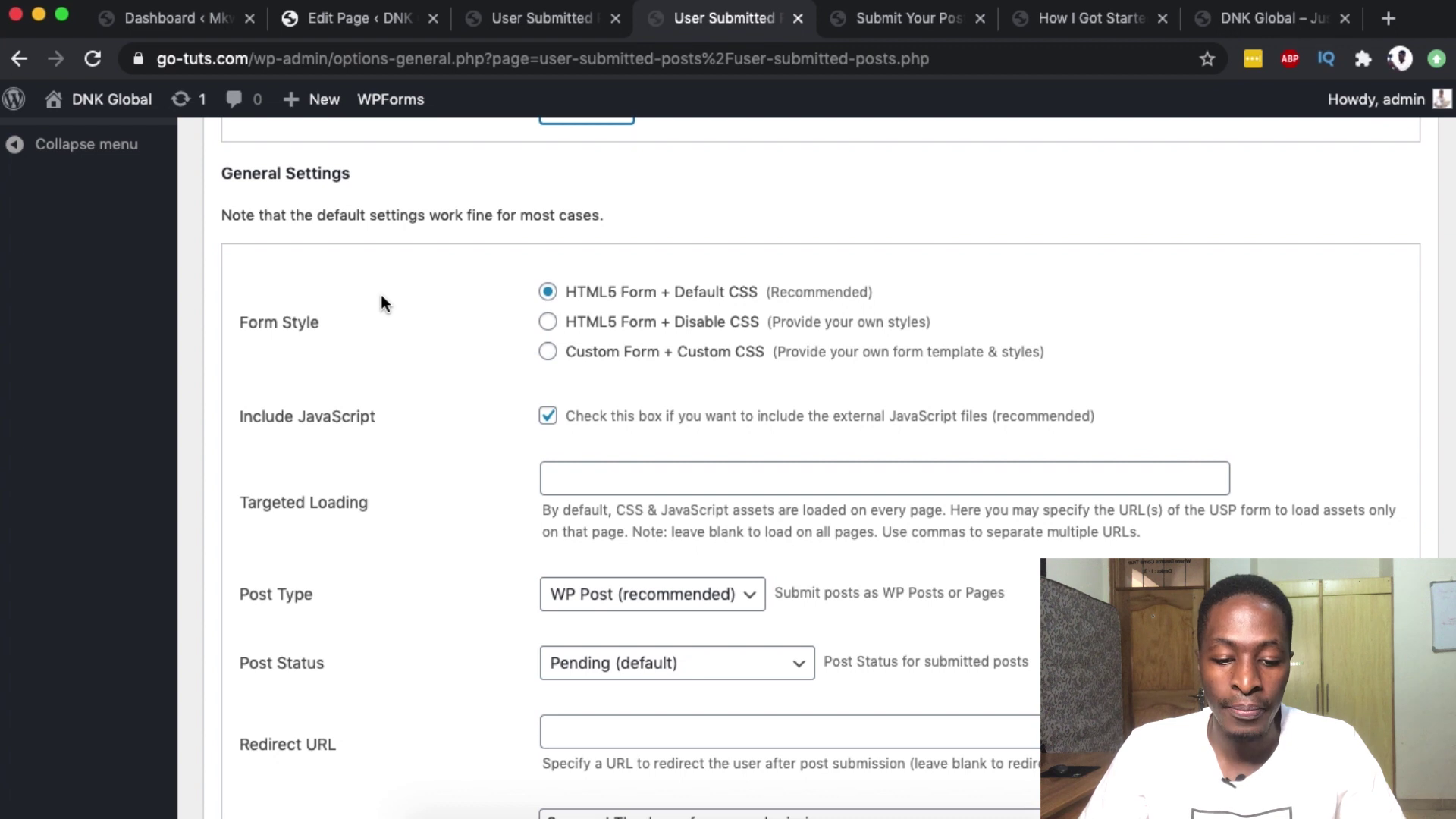
{"action": "scroll", "coordinate": [369, 425], "scroll_direction": "down", "scroll_amount": 3}
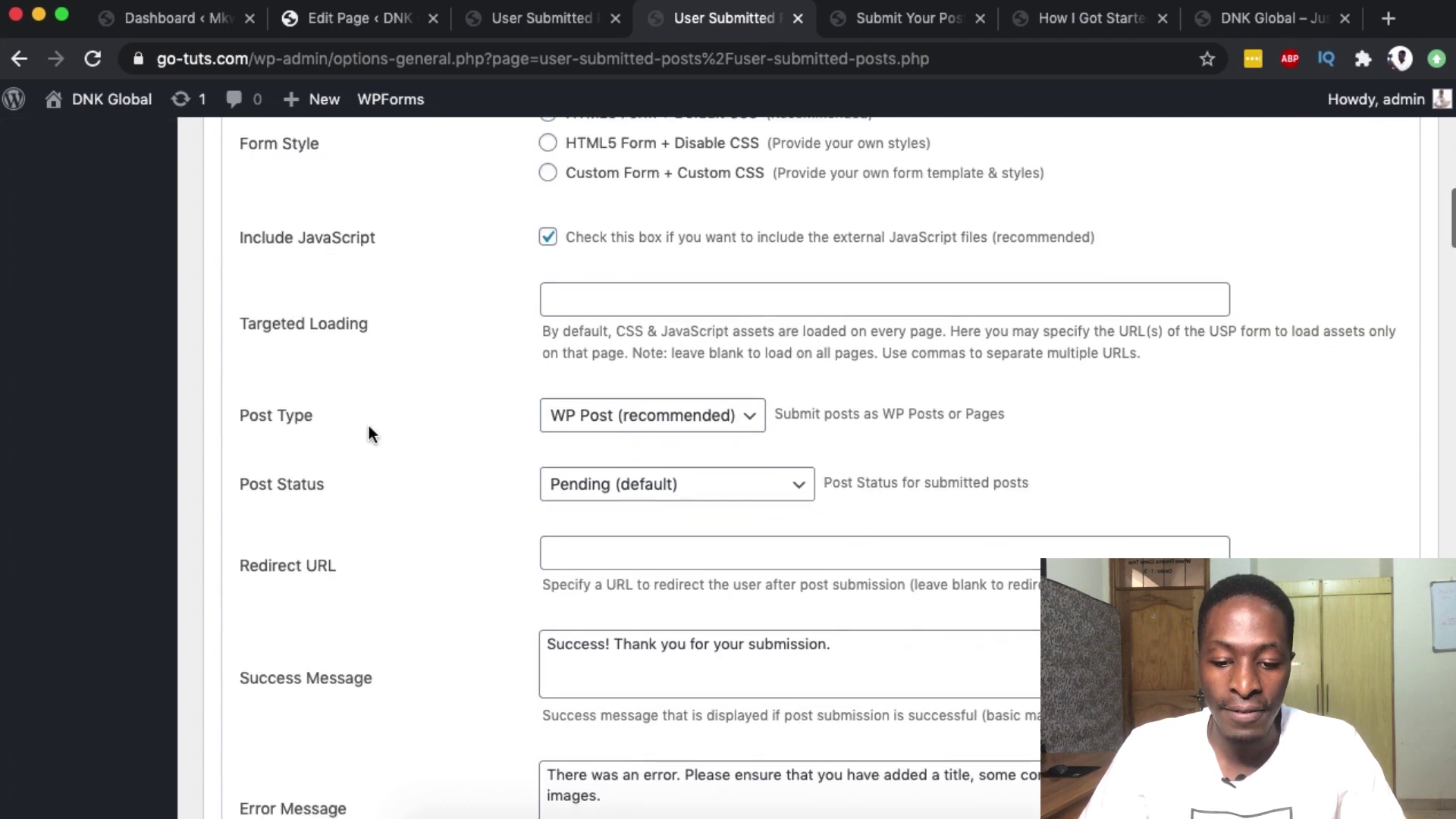
{"action": "scroll", "coordinate": [368, 426], "scroll_direction": "down", "scroll_amount": 2}
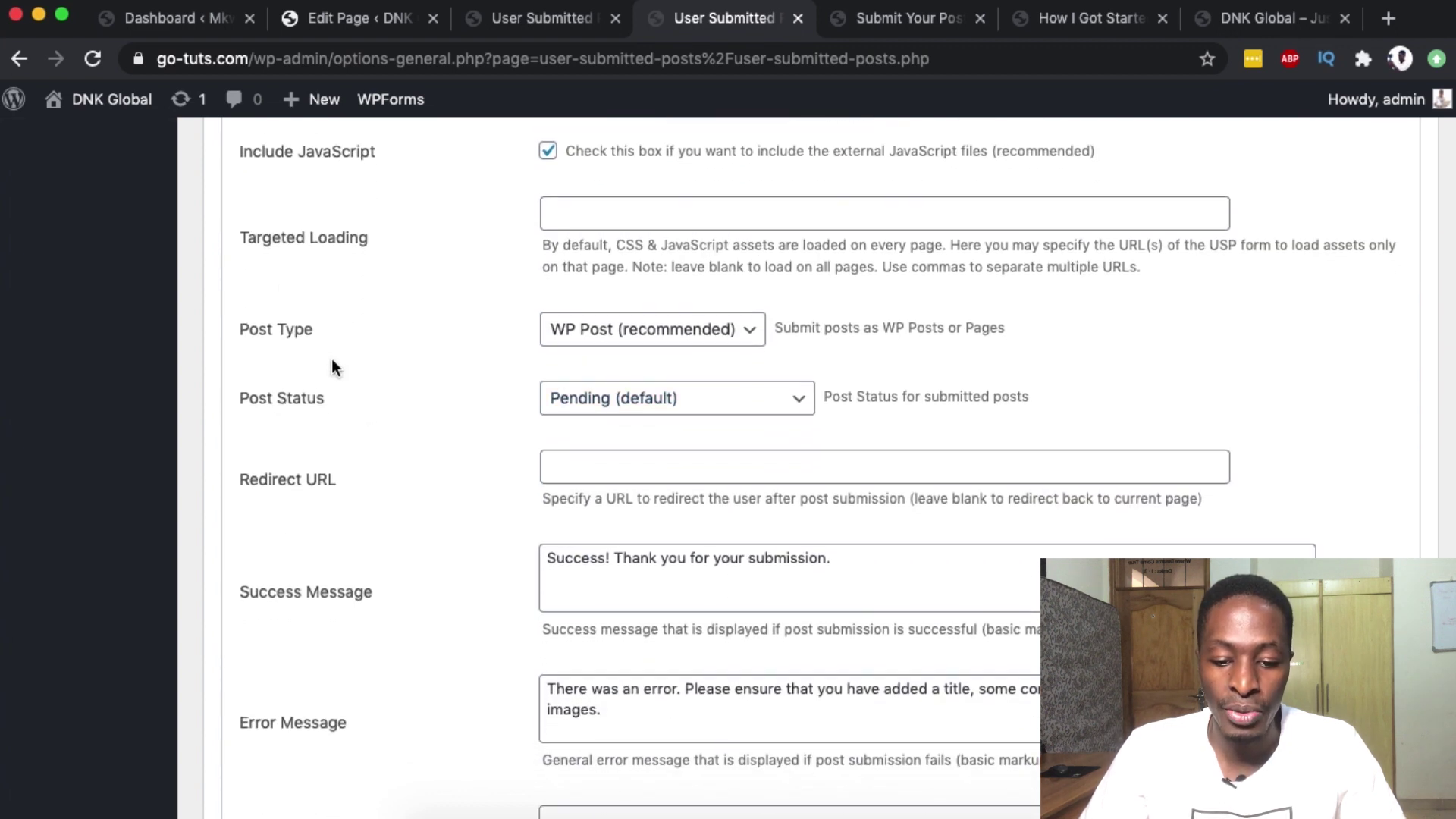
{"action": "left_click", "coordinate": [647, 419]}
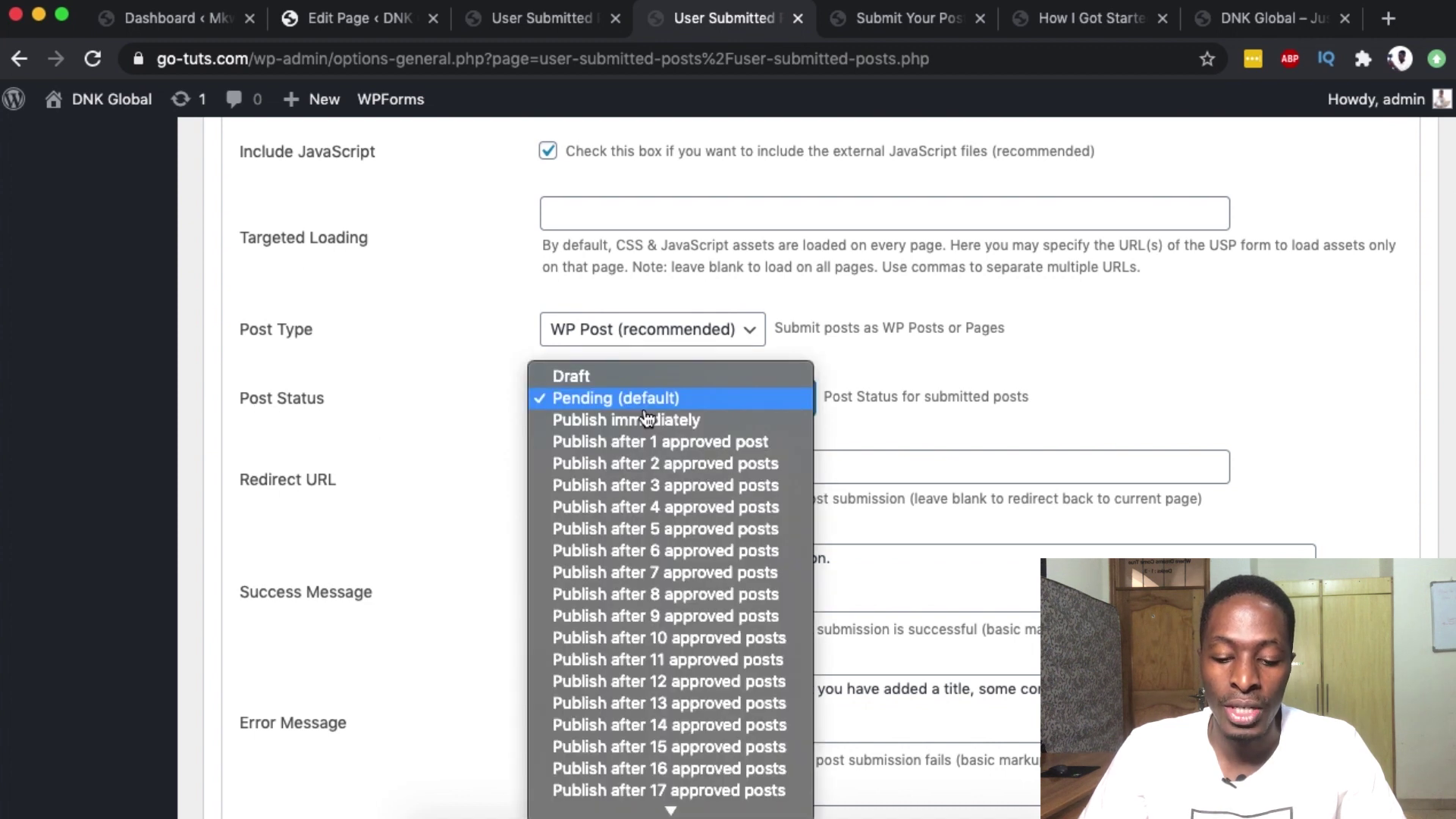
{"action": "left_click", "coordinate": [929, 391]}
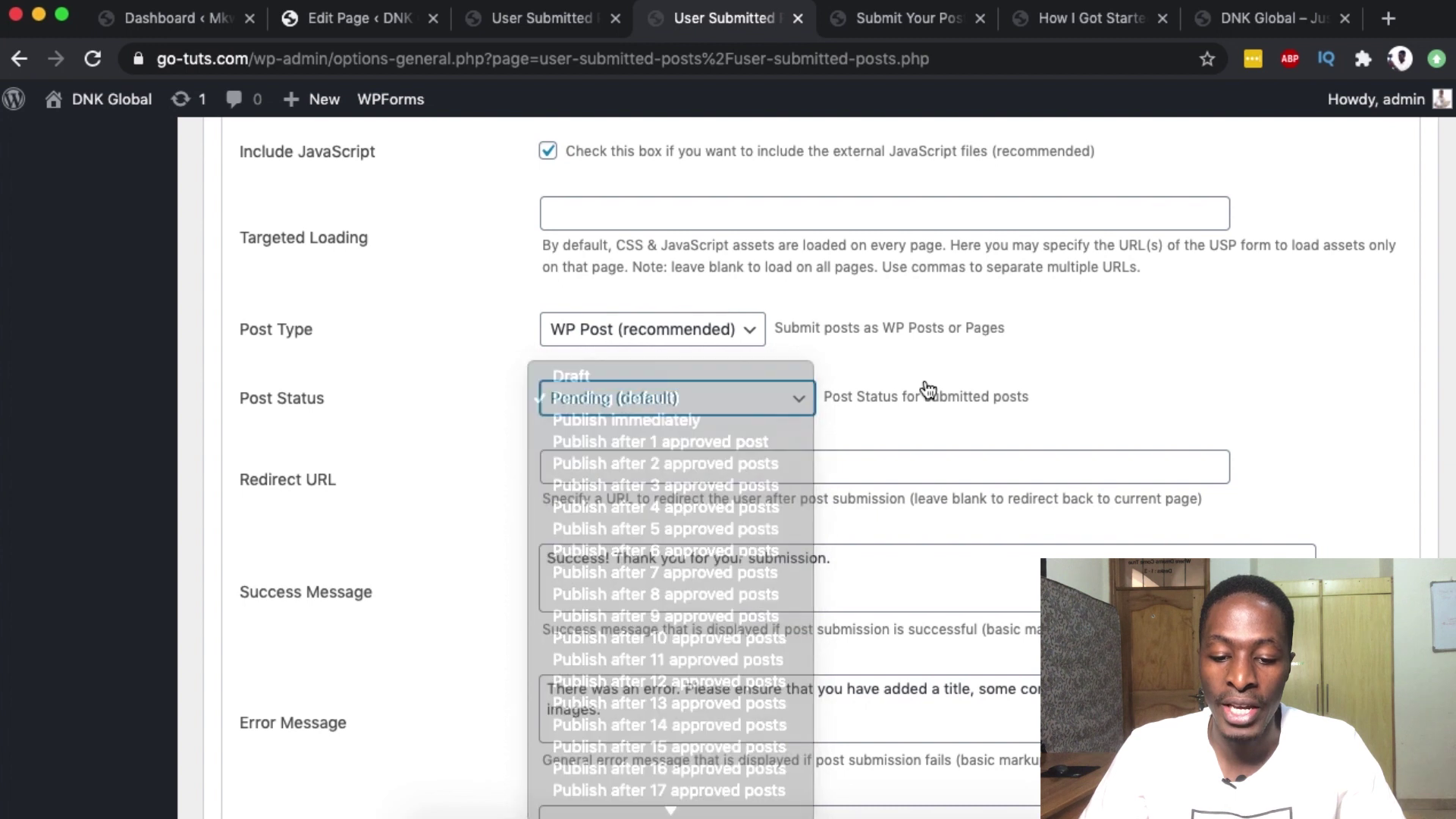
{"action": "left_click", "coordinate": [707, 402]}
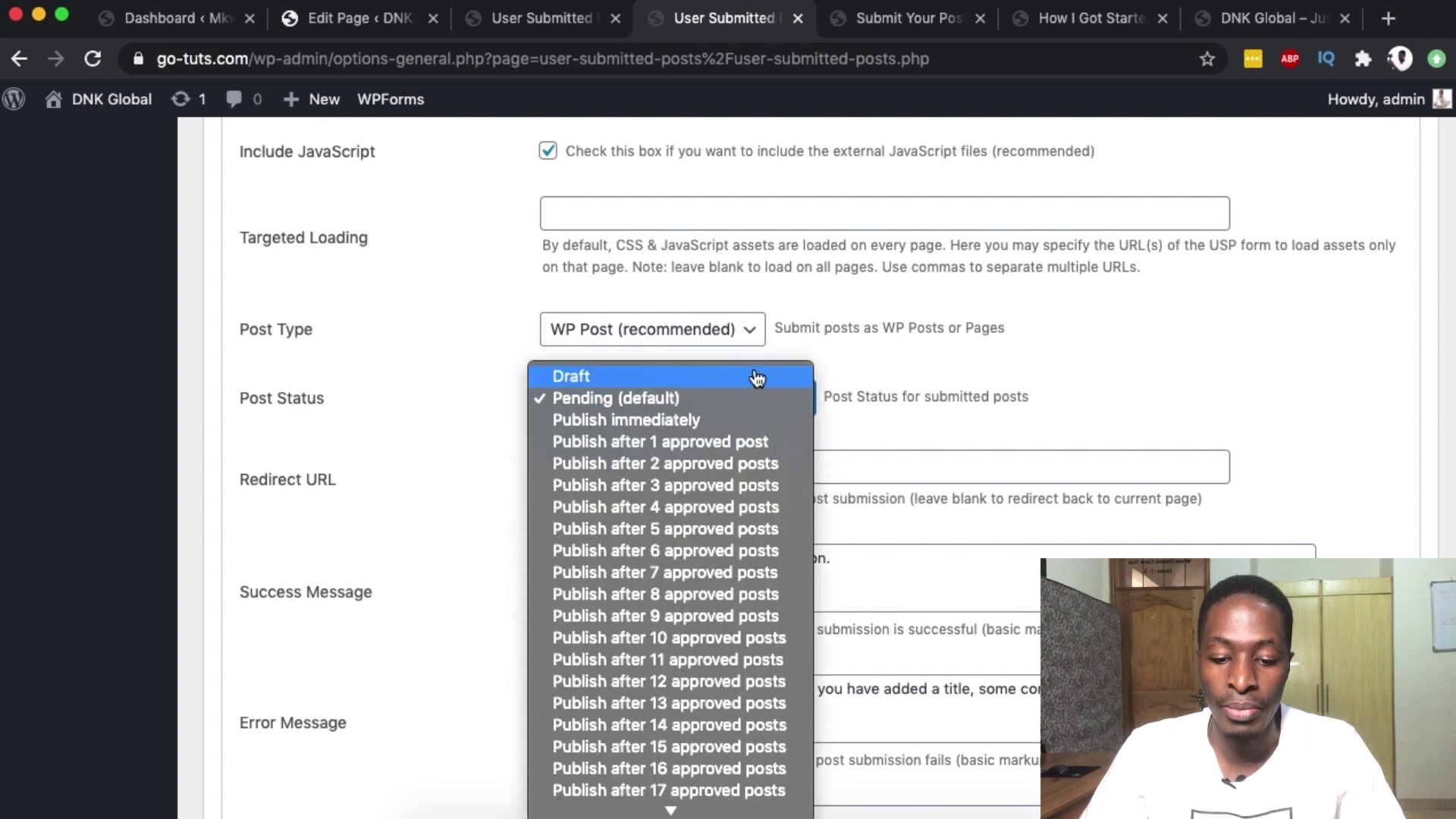
{"action": "left_click", "coordinate": [888, 391]}
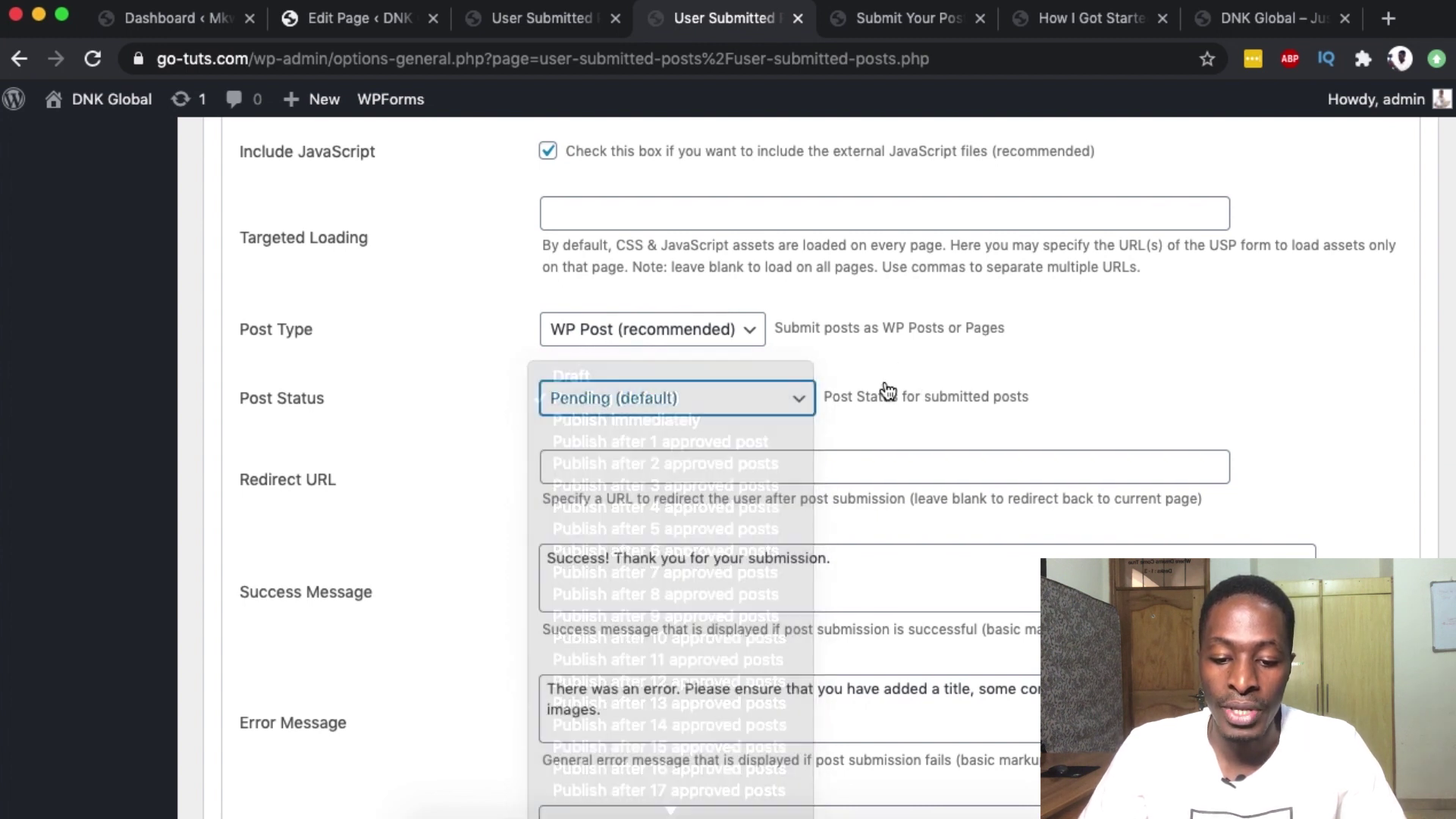
{"action": "left_click", "coordinate": [682, 398]}
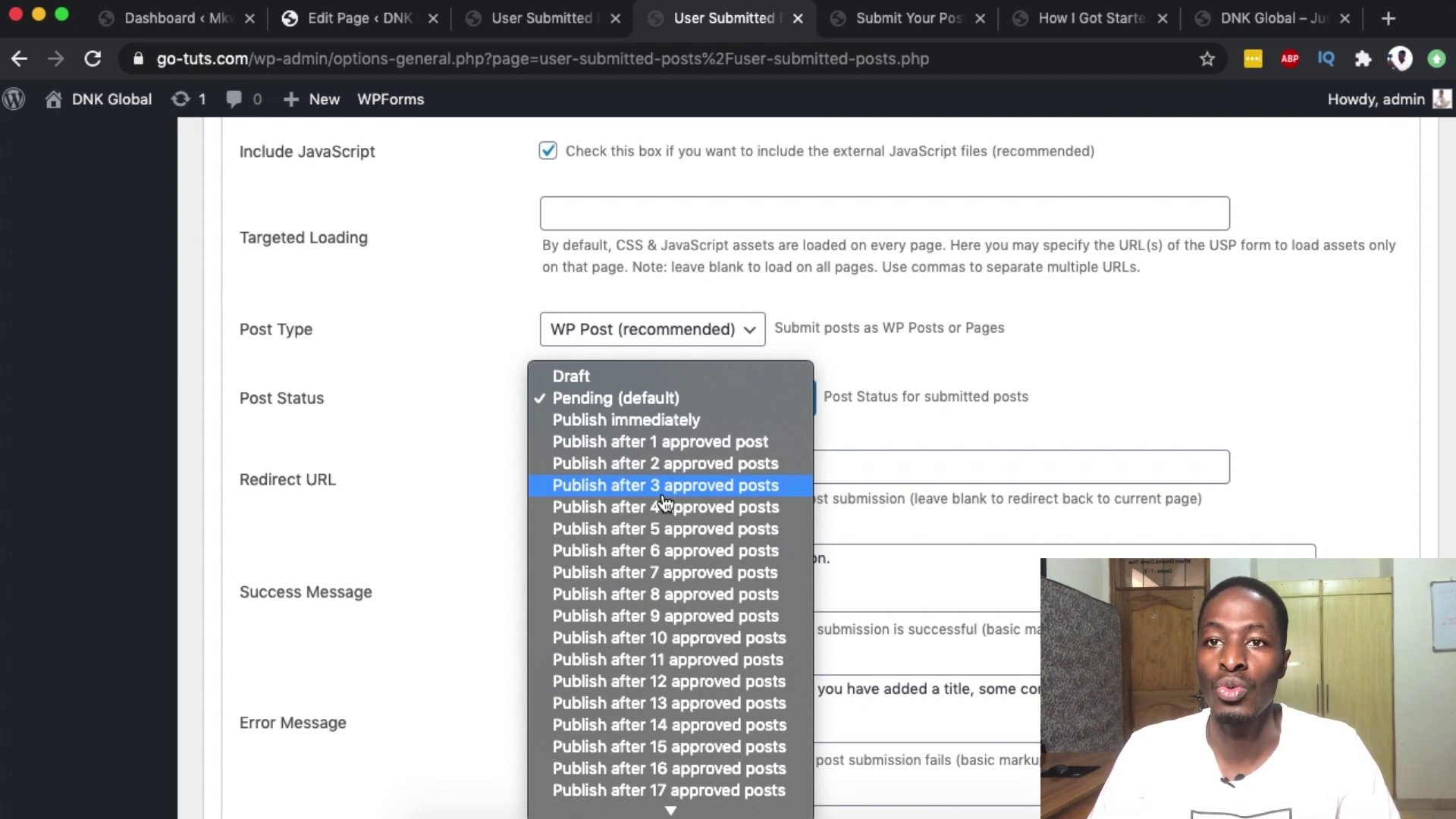
{"action": "scroll", "coordinate": [665, 577], "scroll_direction": "down", "scroll_amount": 2}
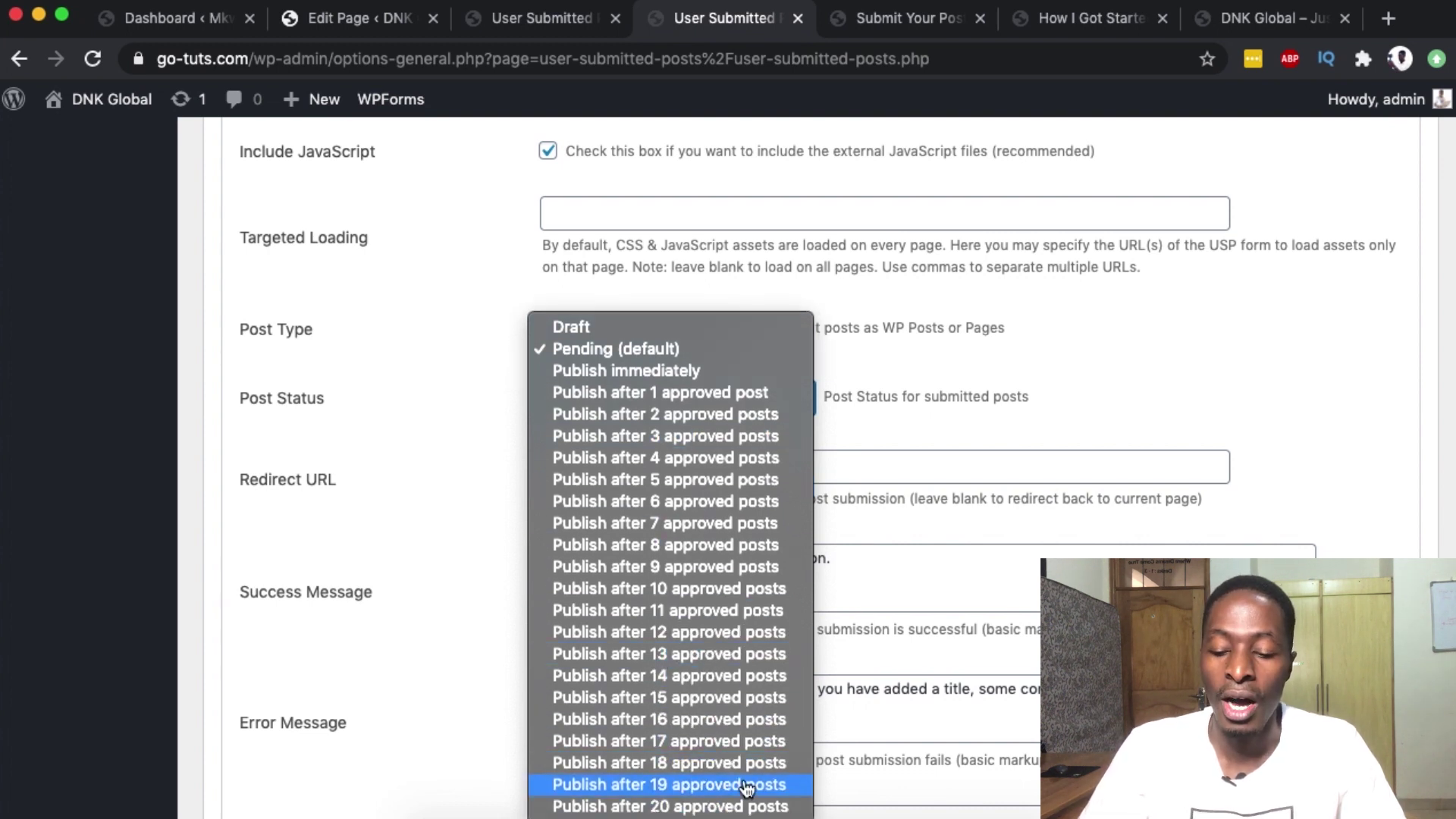
{"action": "left_click", "coordinate": [1112, 345]}
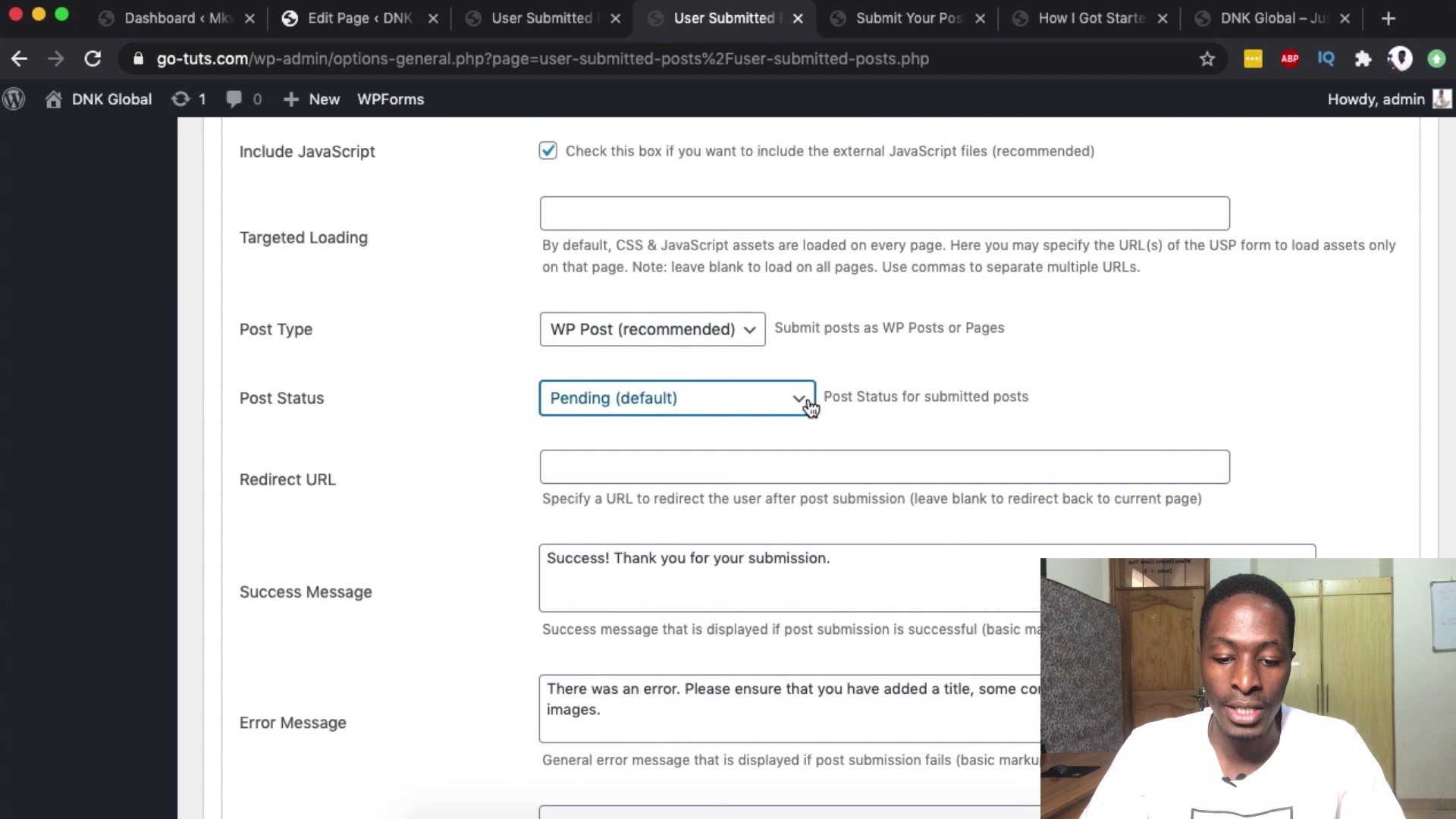
{"action": "scroll", "coordinate": [640, 479], "scroll_direction": "down", "scroll_amount": 5}
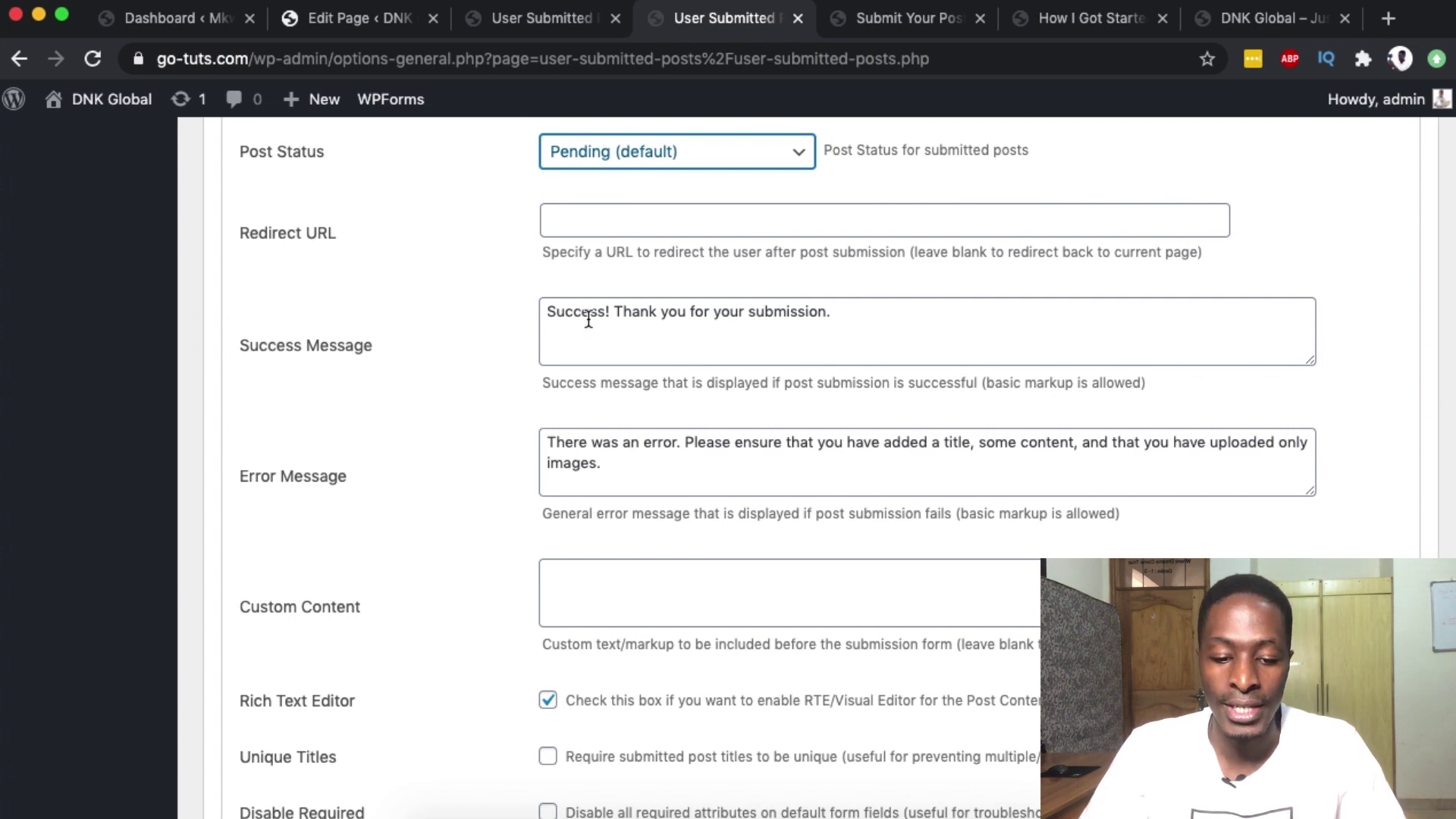
{"action": "scroll", "coordinate": [589, 319], "scroll_direction": "down", "scroll_amount": 7}
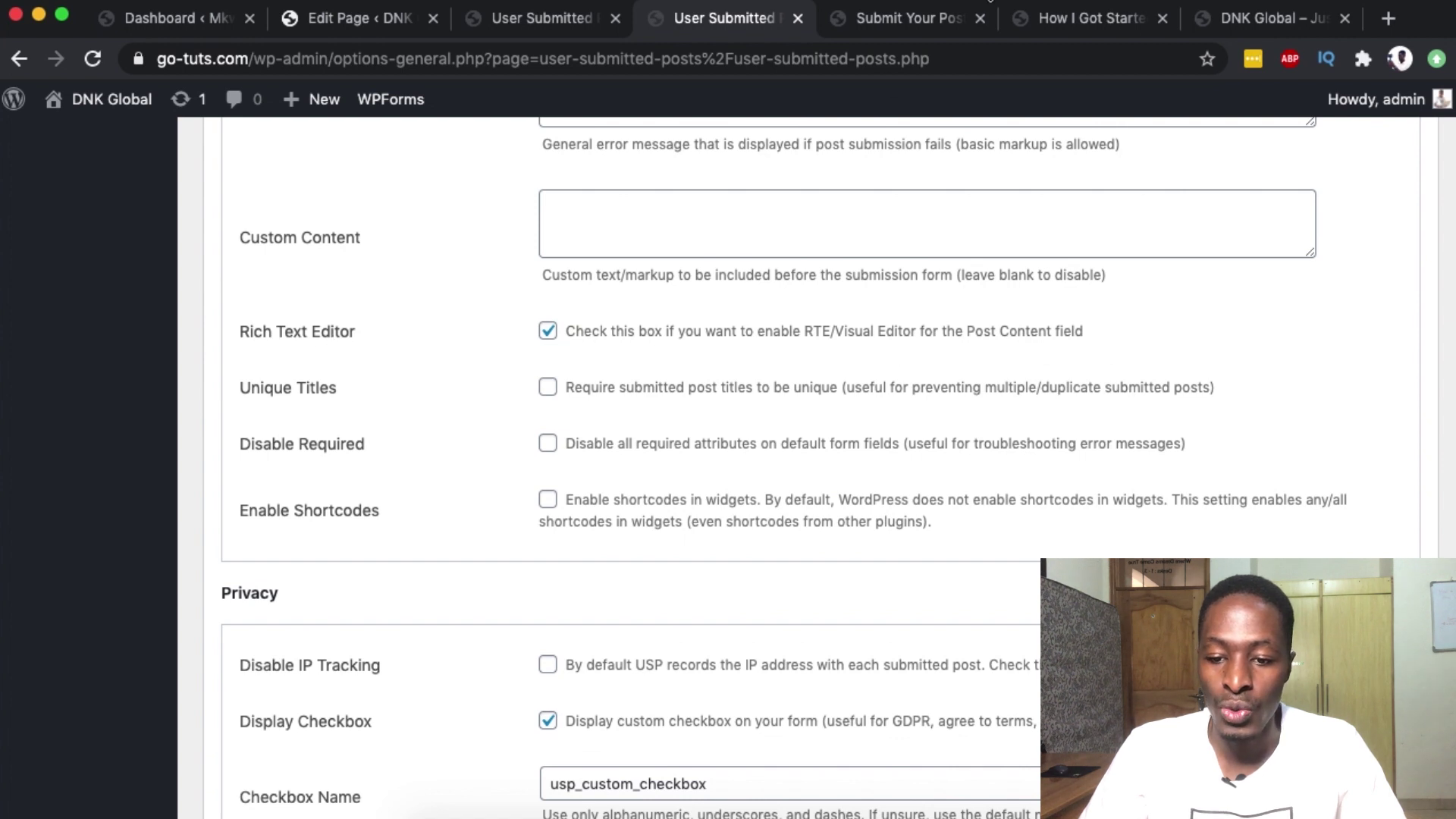
- Check the text format options in the Submit Your Post form's editor
{"action": "left_click", "coordinate": [901, 18]}
{"action": "scroll", "coordinate": [660, 494], "scroll_direction": "up", "scroll_amount": 8}
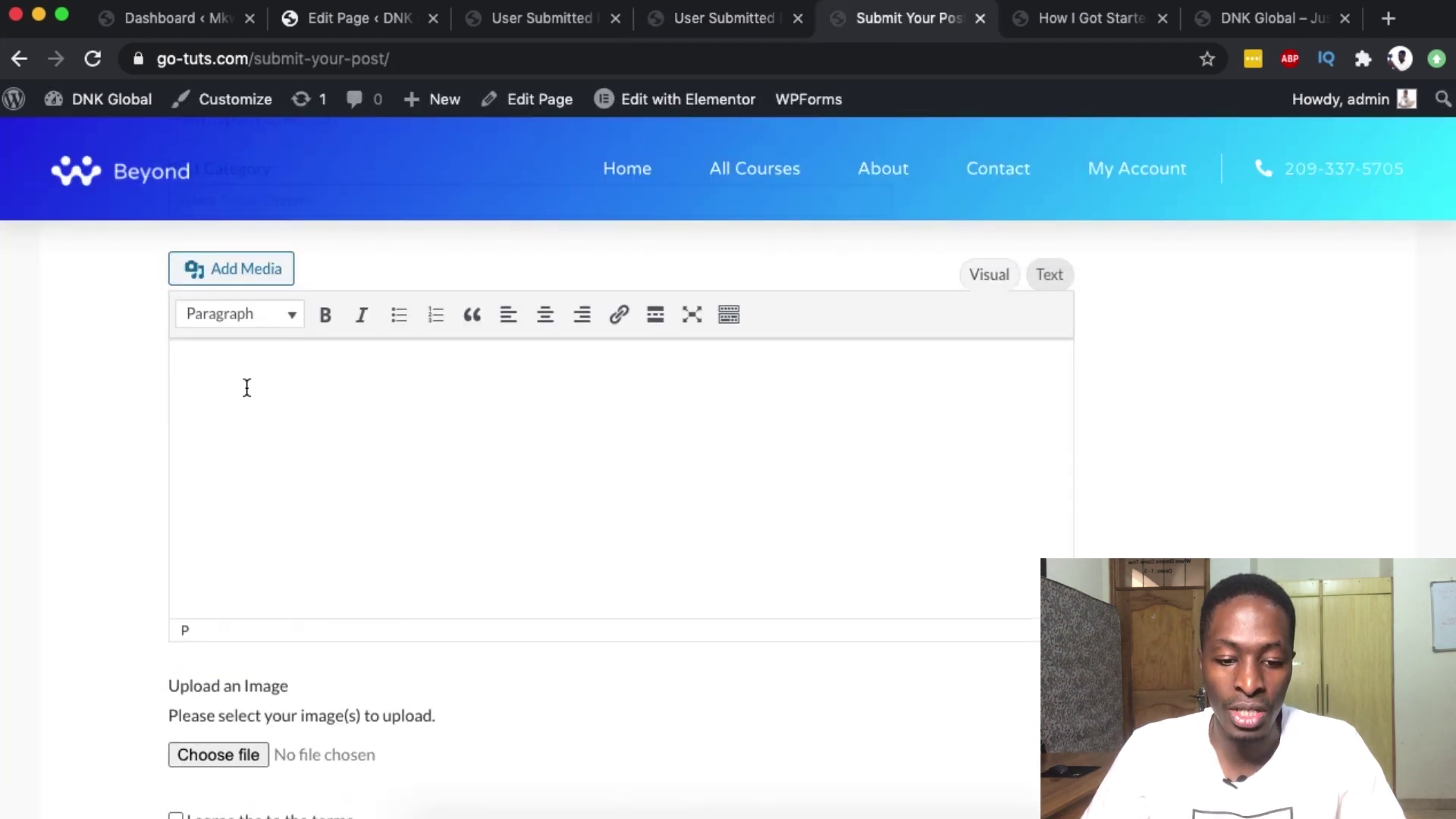
{"action": "left_click", "coordinate": [266, 315]}
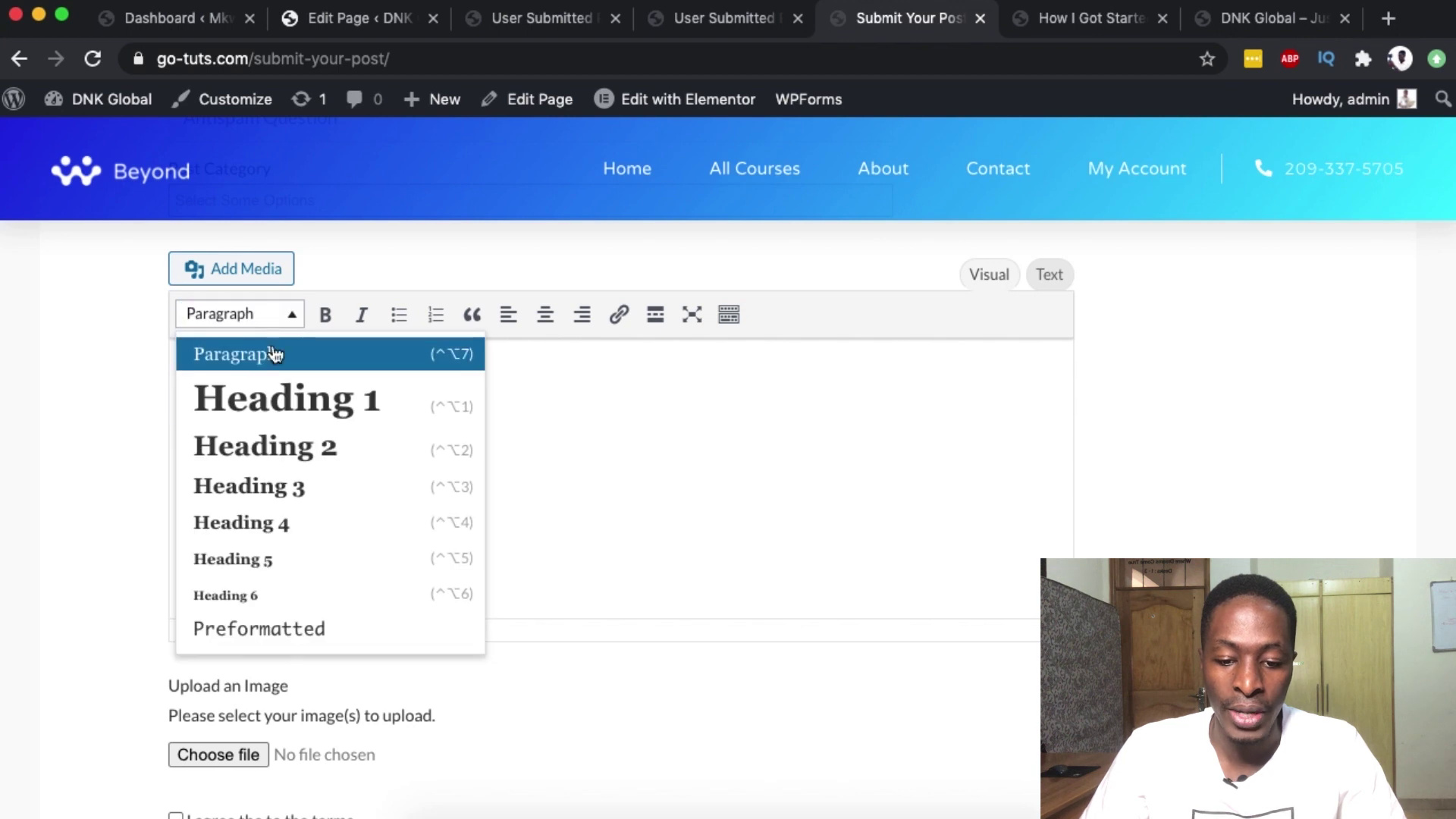
{"action": "left_click", "coordinate": [571, 409]}
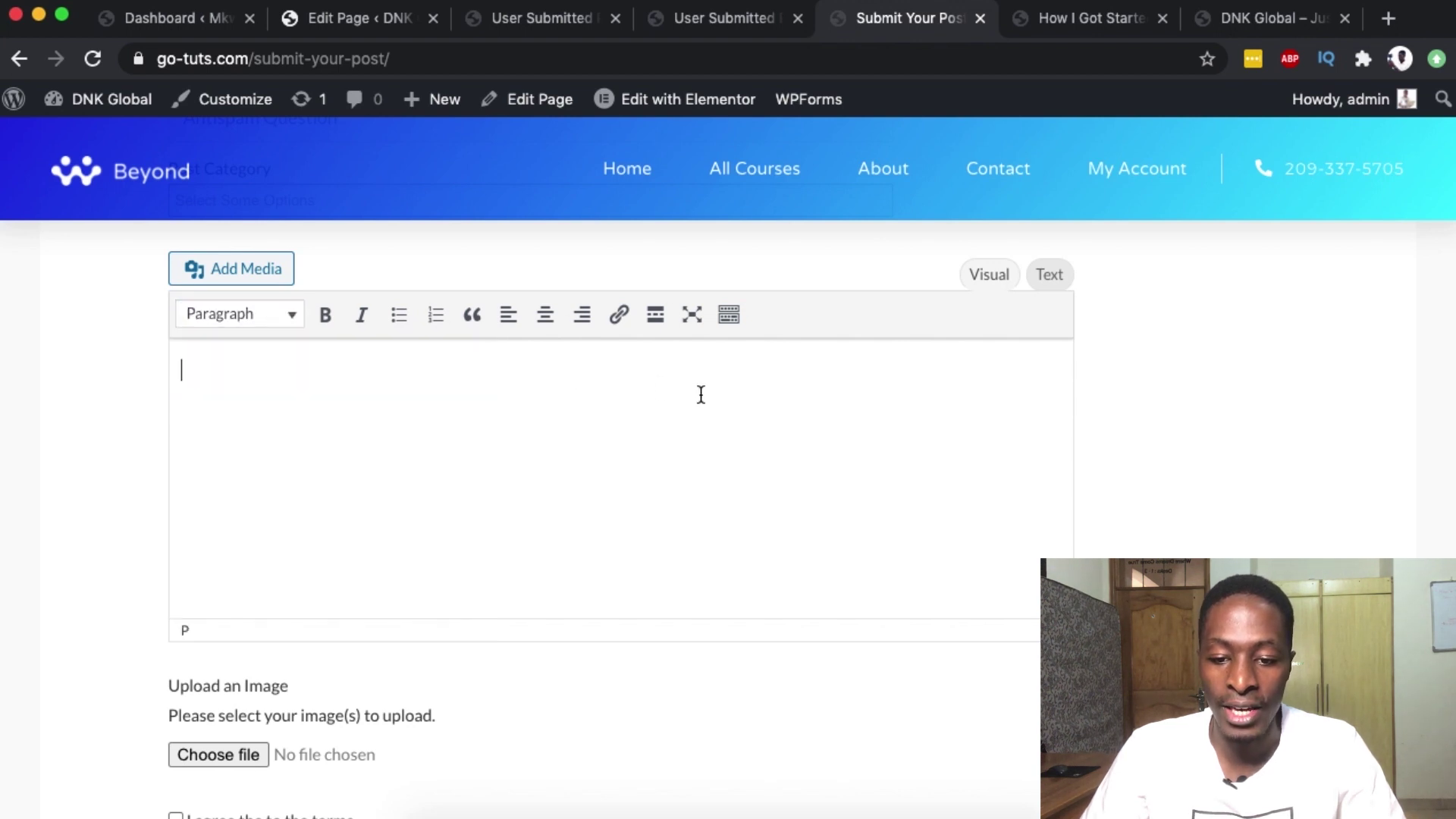
- Close the duplicate plugin settings page, return to settings, then back to the submission form
{"action": "left_click", "coordinate": [707, 27]}
{"action": "left_click", "coordinate": [615, 19]}
{"action": "scroll", "coordinate": [315, 407], "scroll_direction": "down", "scroll_amount": 5}
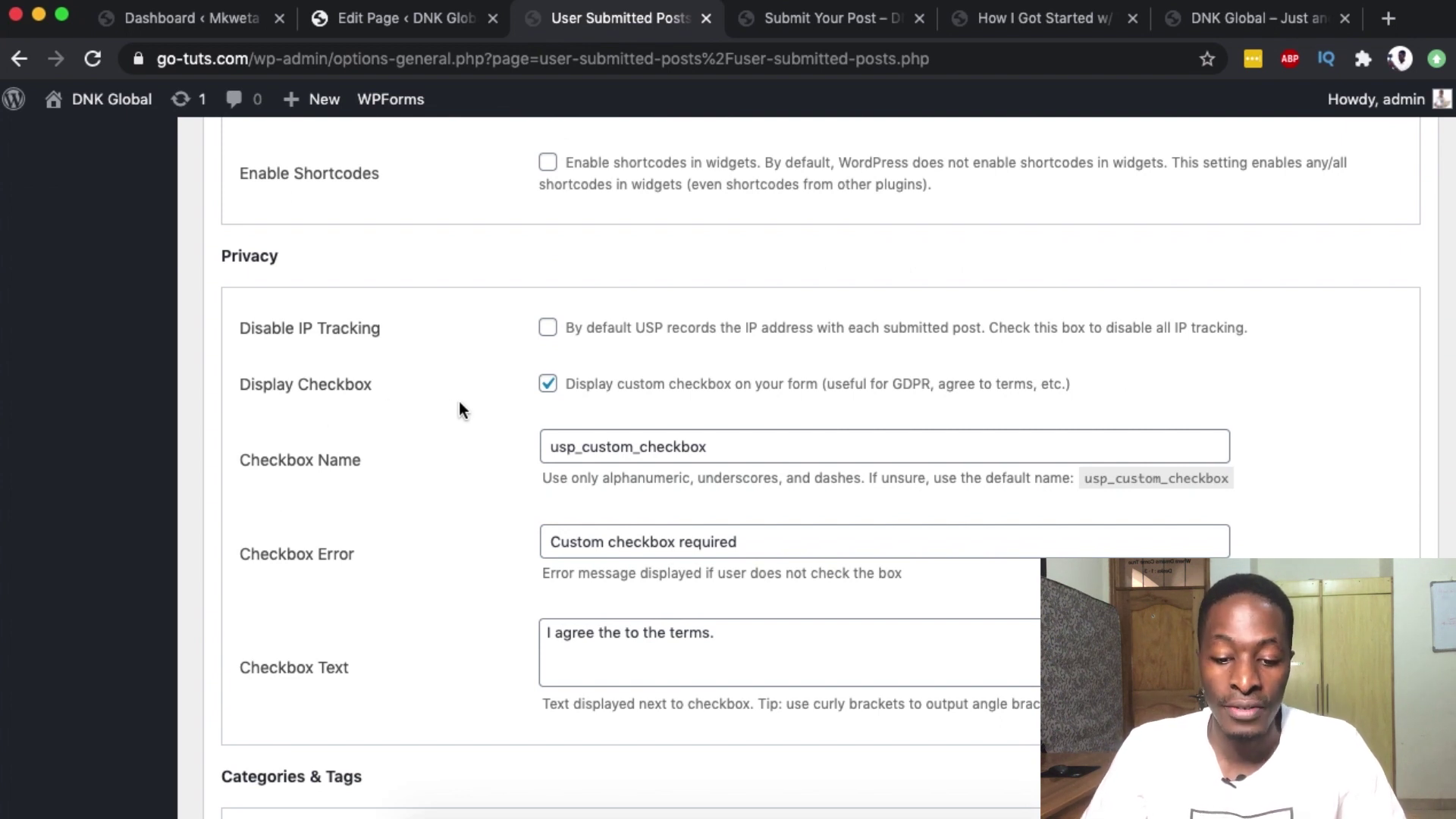
{"action": "key", "text": "ctrl+Tab"}
{"action": "scroll", "coordinate": [460, 588], "scroll_direction": "down", "scroll_amount": 6}
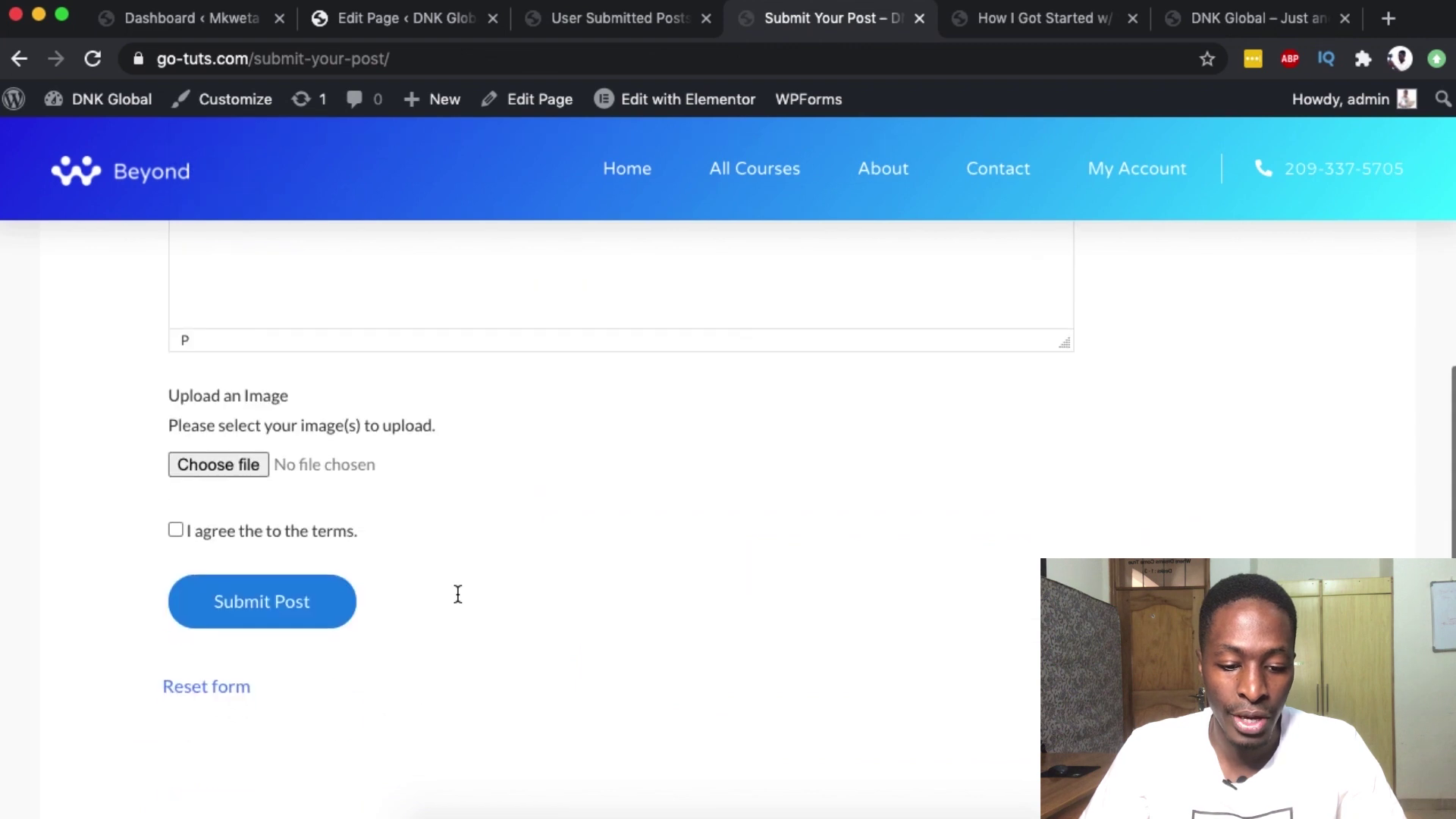
- Expand the category checkboxes, showing Free, General and Paid enabled and Uncategorized not
{"action": "key", "text": "ctrl+shift+Tab"}
{"action": "scroll", "coordinate": [618, 441], "scroll_direction": "down", "scroll_amount": 1}
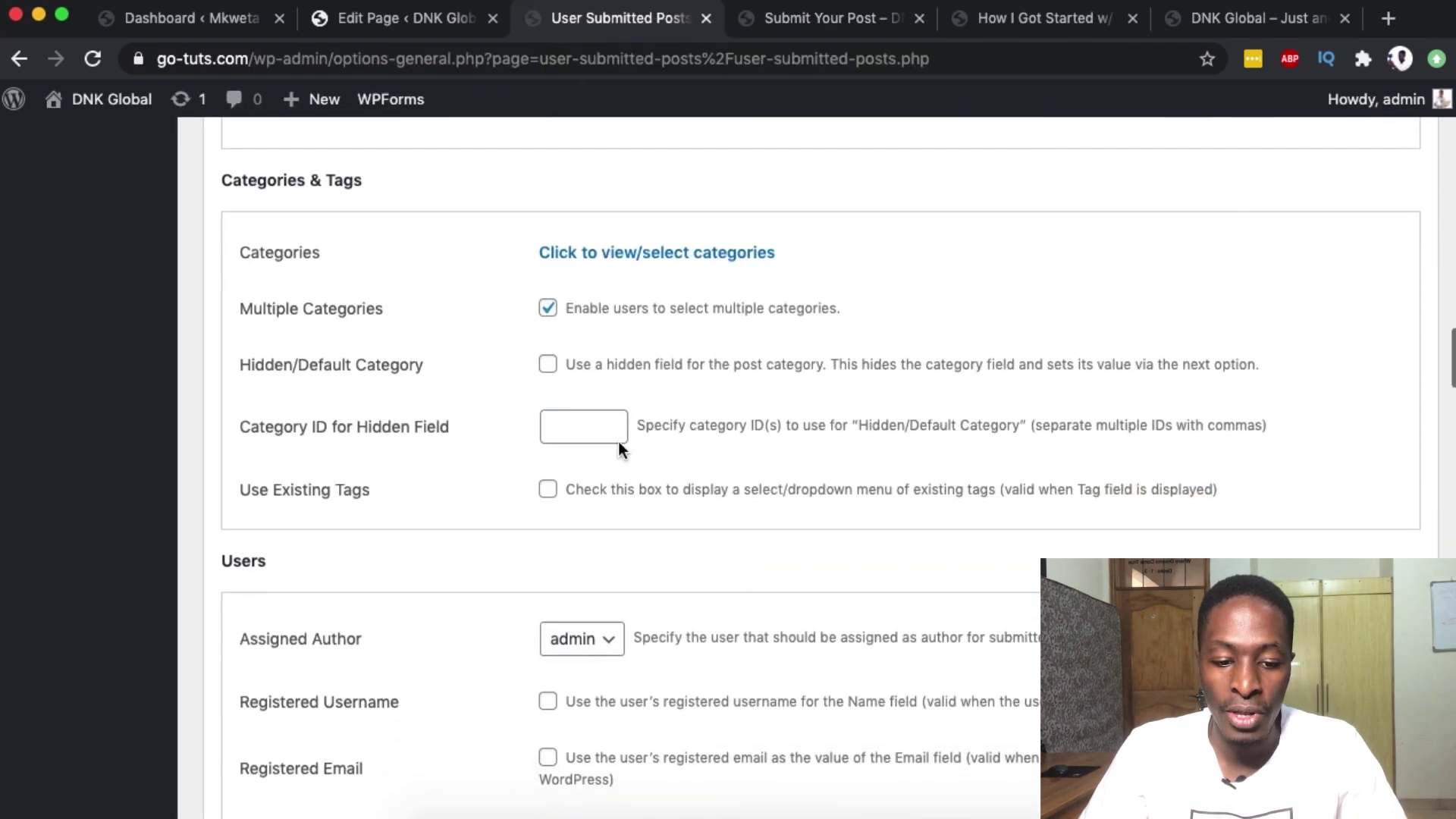
{"action": "left_click", "coordinate": [643, 252]}
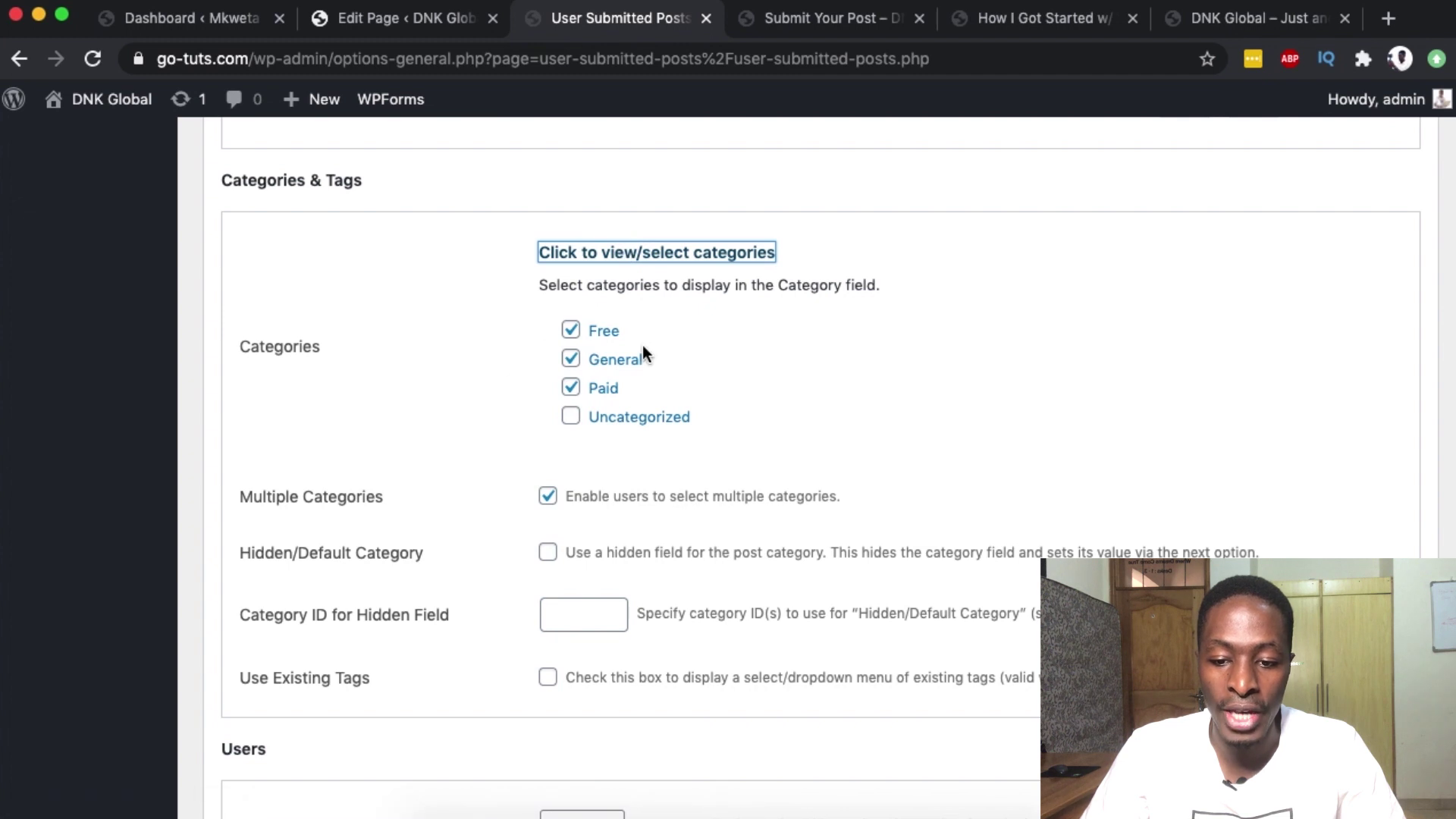
{"action": "scroll", "coordinate": [554, 258], "scroll_direction": "up", "scroll_amount": 15}
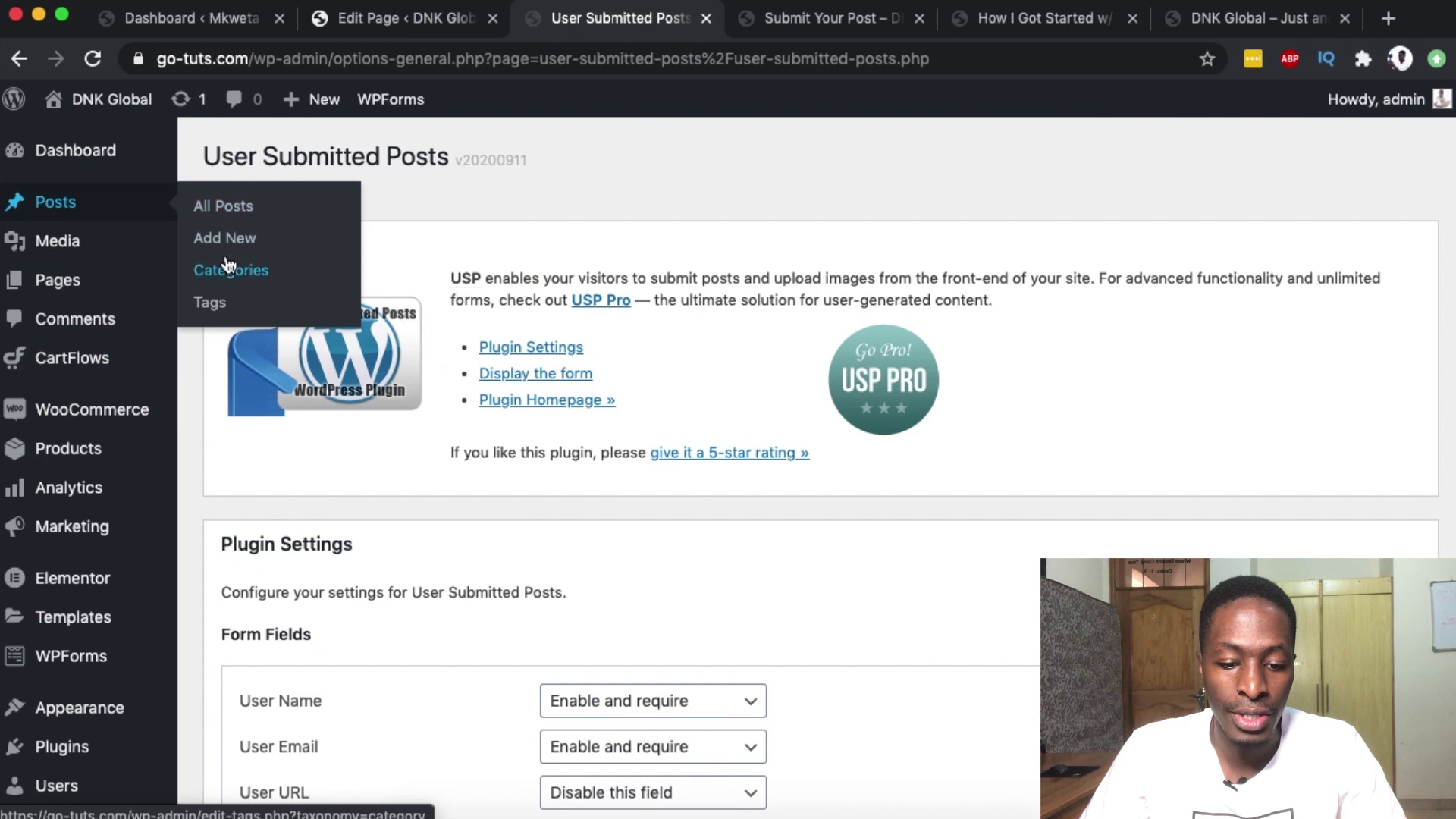
{"action": "scroll", "coordinate": [657, 353], "scroll_direction": "down", "scroll_amount": 2}
{"action": "scroll", "coordinate": [657, 353], "scroll_direction": "down", "scroll_amount": 20}
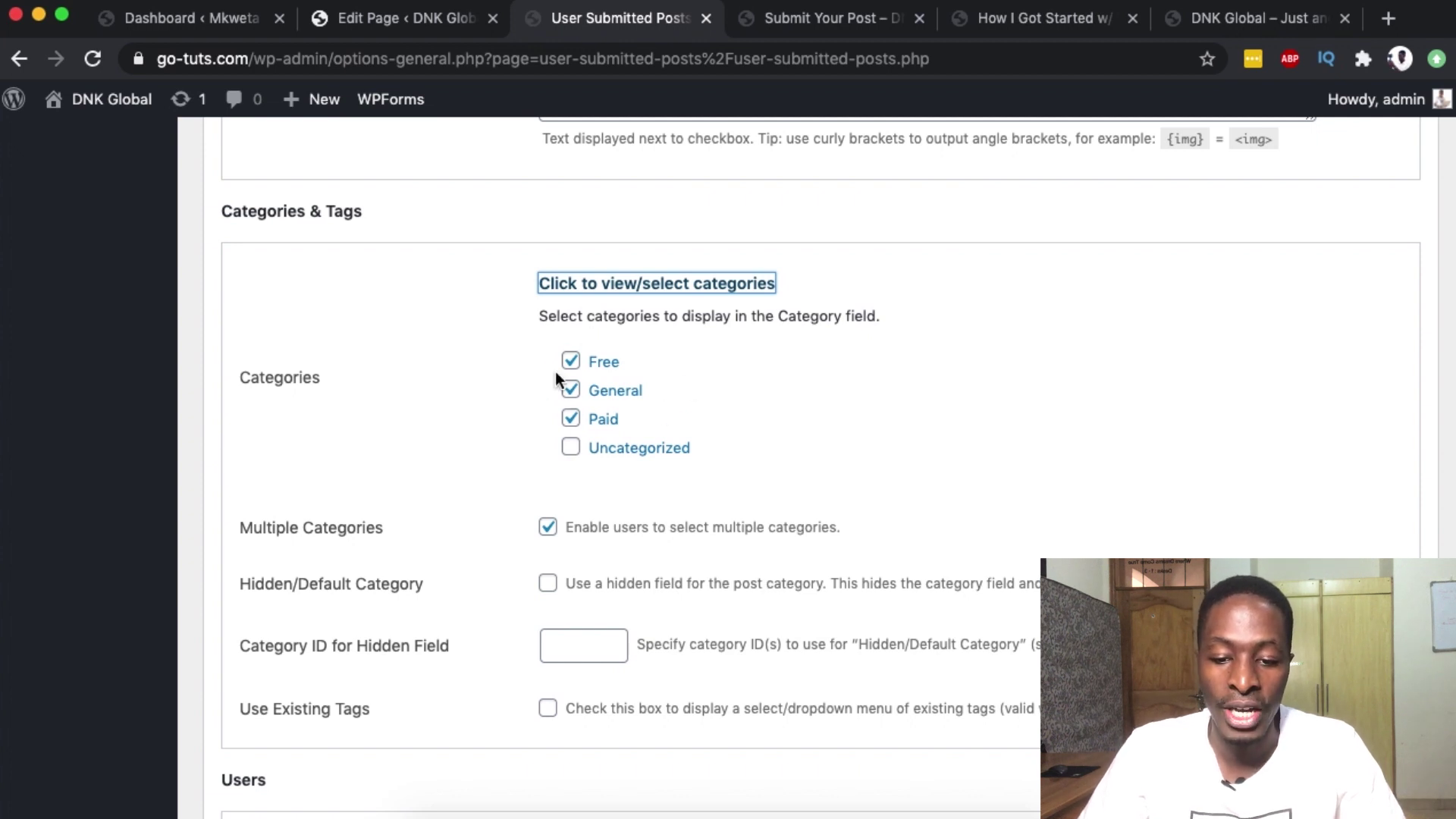
{"action": "left_click", "coordinate": [824, 29]}
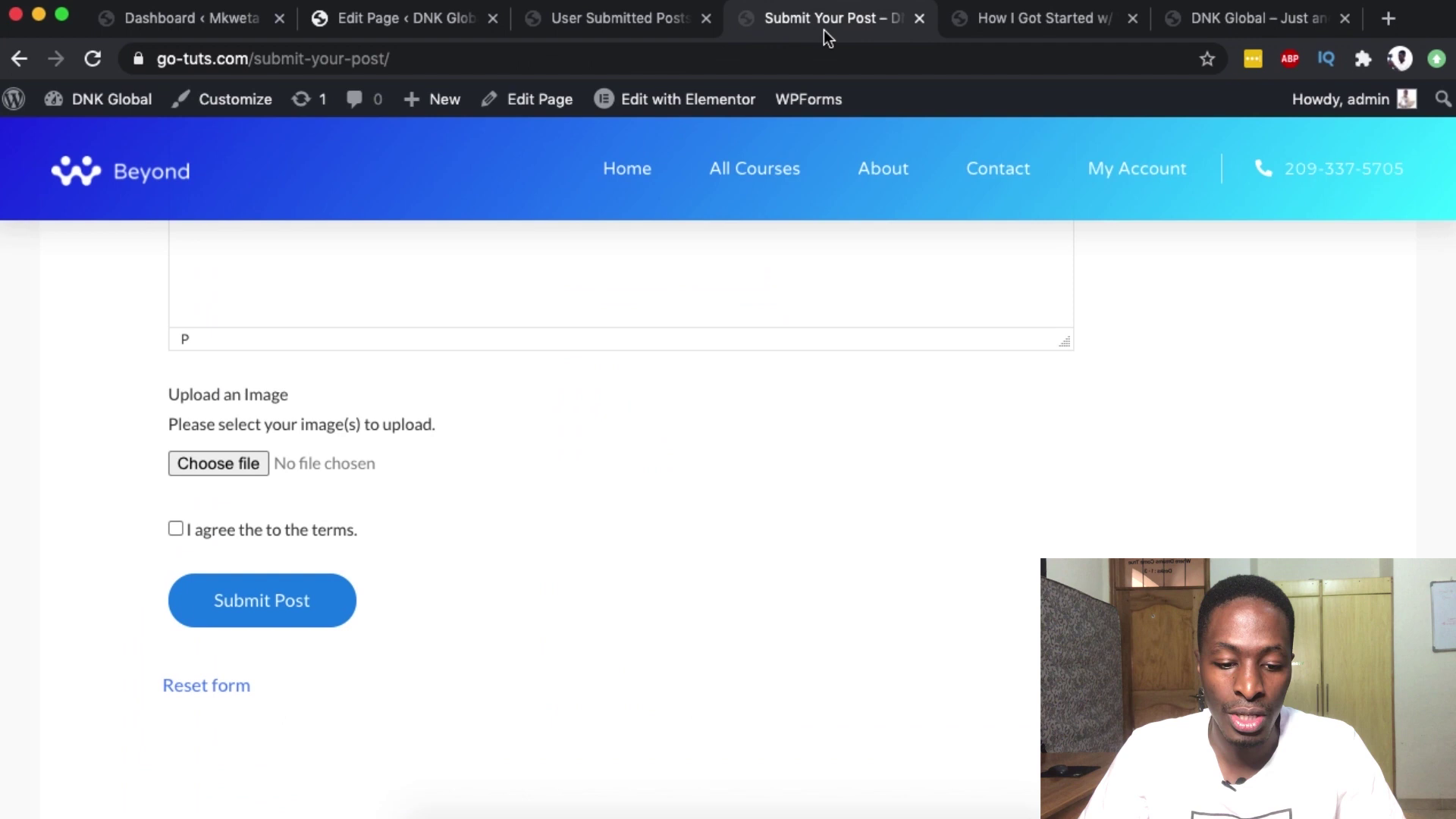
{"action": "scroll", "coordinate": [357, 394], "scroll_direction": "up", "scroll_amount": 6}
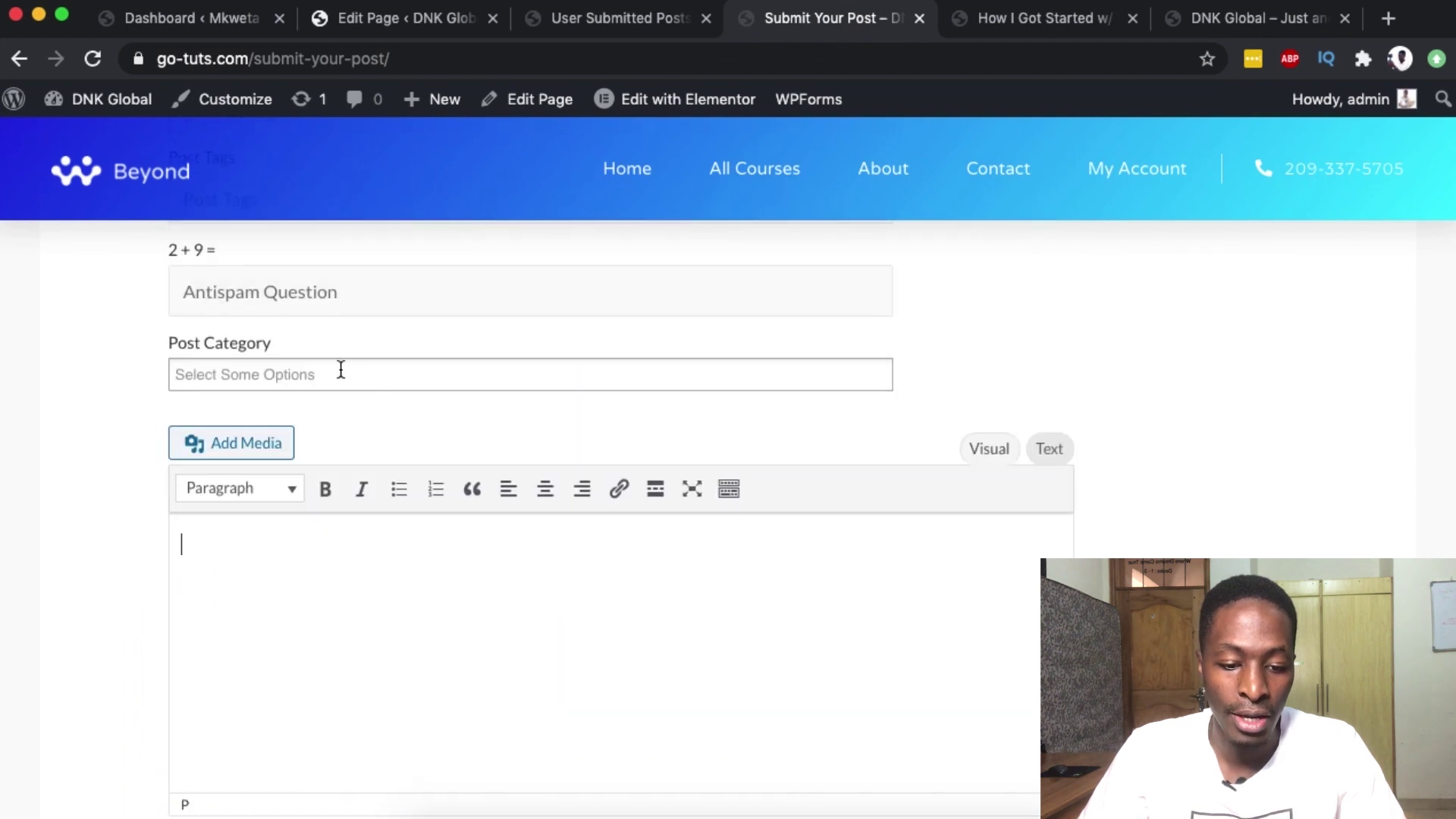
{"action": "left_click", "coordinate": [328, 375]}
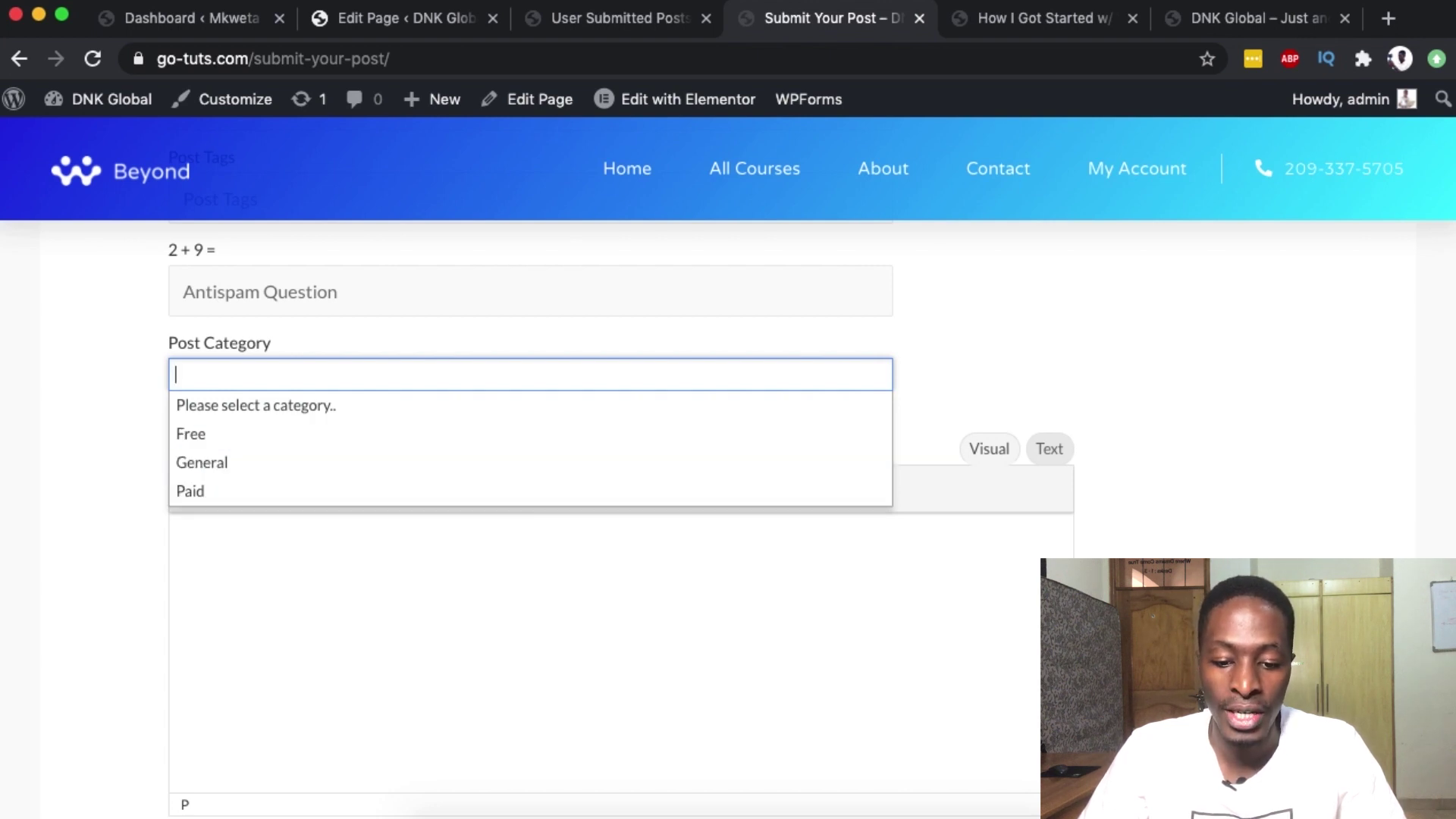
{"action": "left_click", "coordinate": [588, 20]}
{"action": "scroll", "coordinate": [550, 507], "scroll_direction": "down", "scroll_amount": 3}
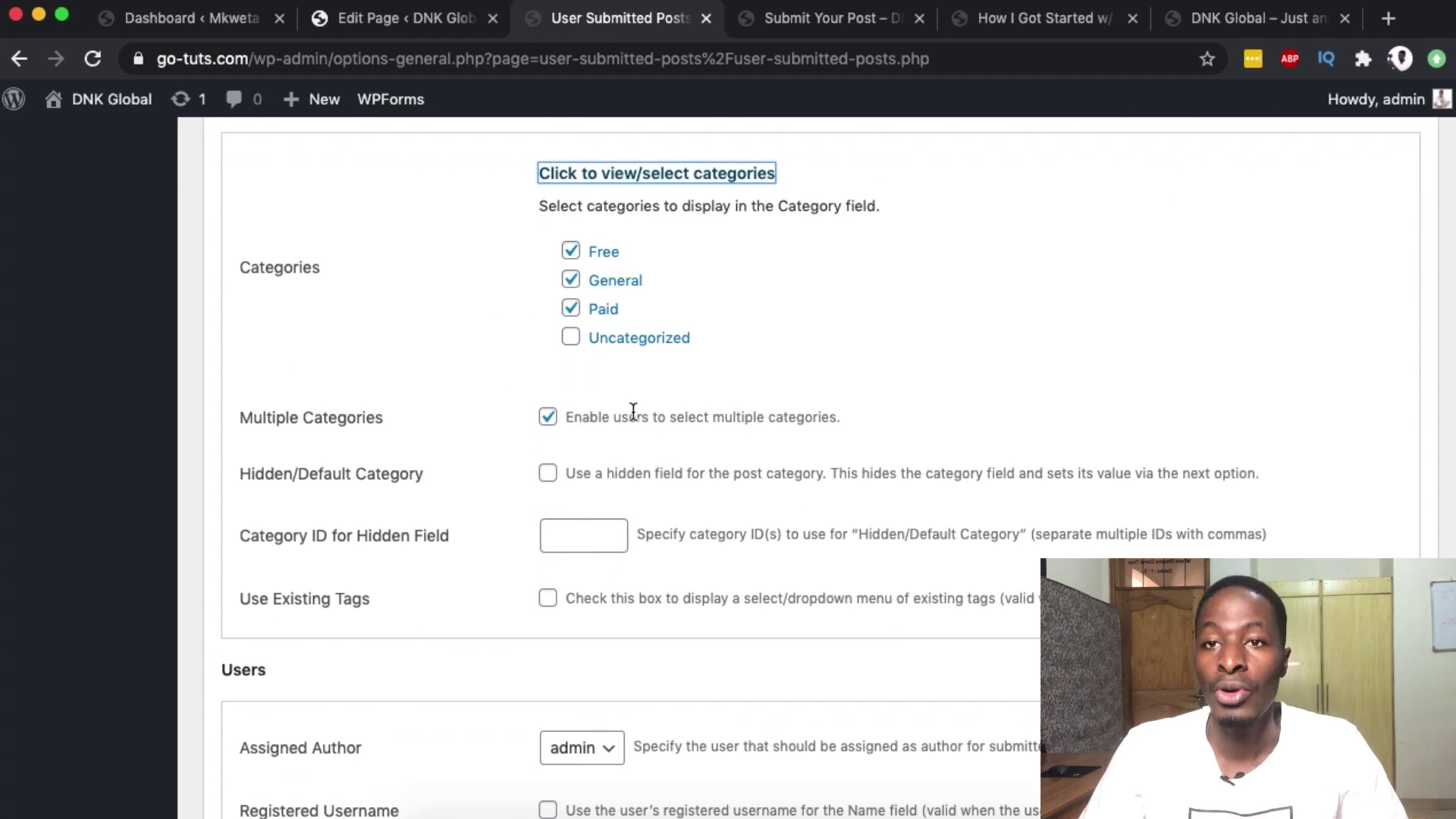
- Change the challenge question to '11 + 7 =' and move into the Challenge Response field
{"action": "scroll", "coordinate": [741, 415], "scroll_direction": "down", "scroll_amount": 10}
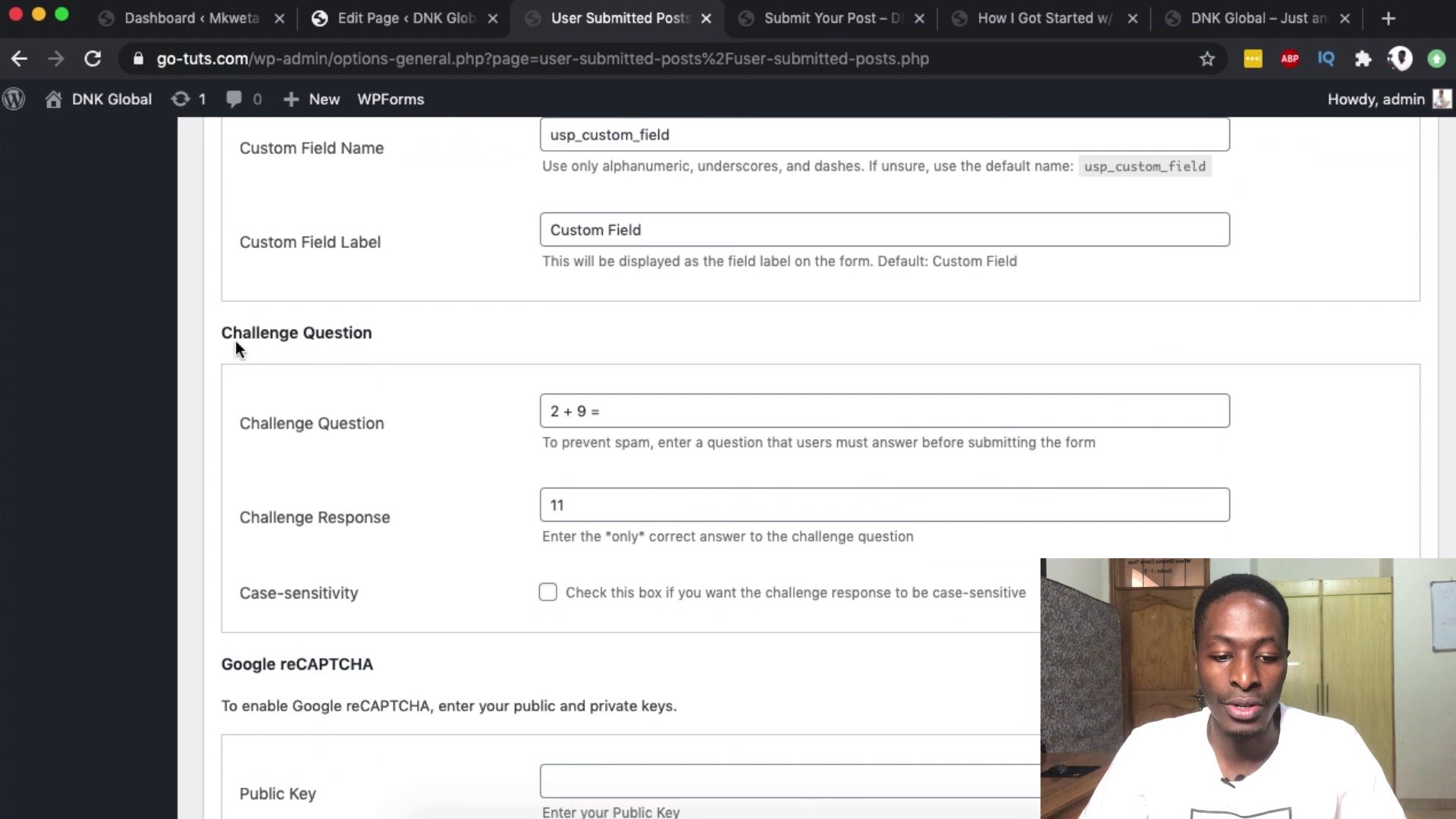
{"action": "triple_click", "coordinate": [557, 410]}
{"action": "left_click", "coordinate": [557, 411]}
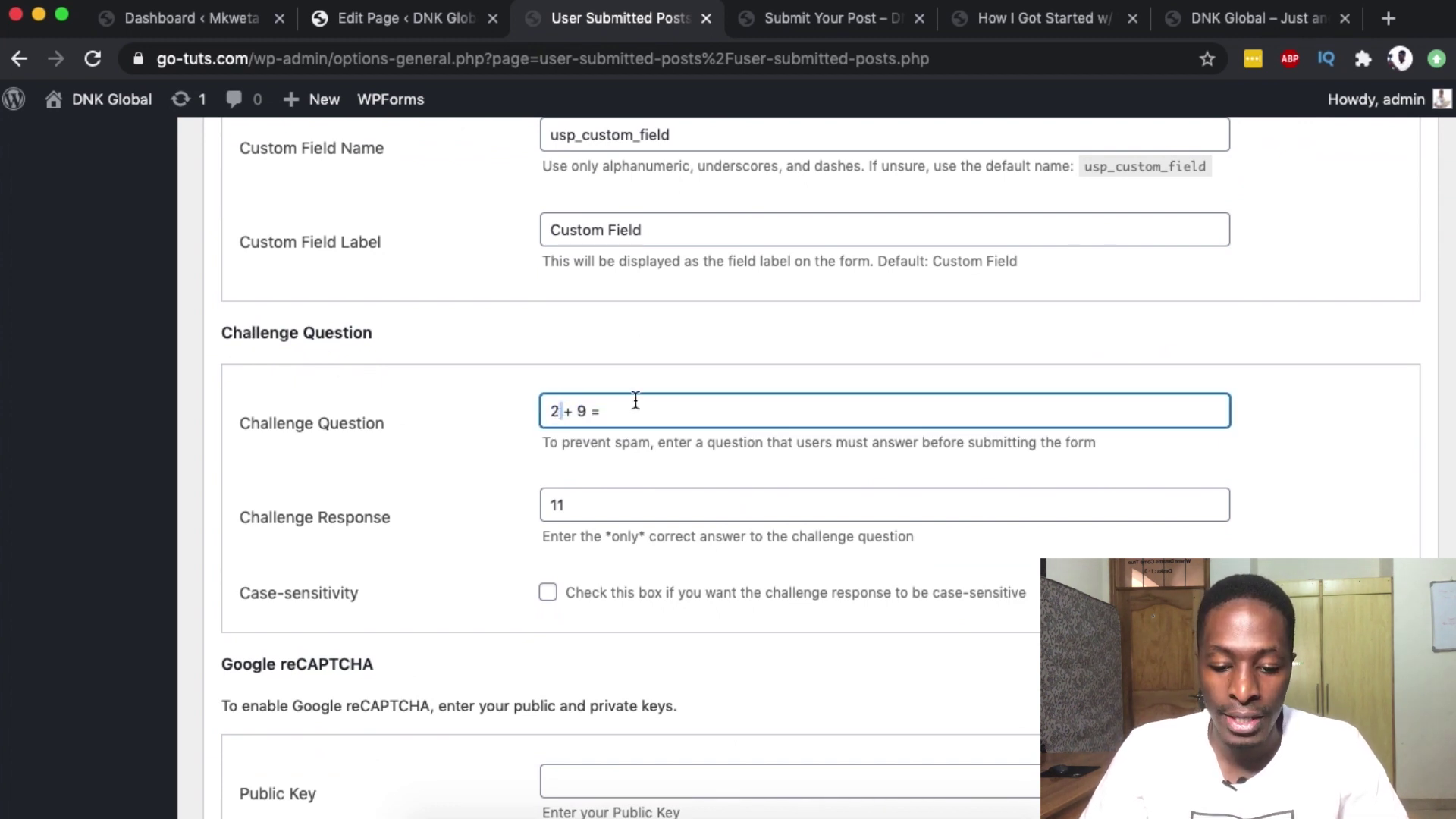
{"action": "key", "text": "BackSpace"}
{"action": "type", "text": "11"}
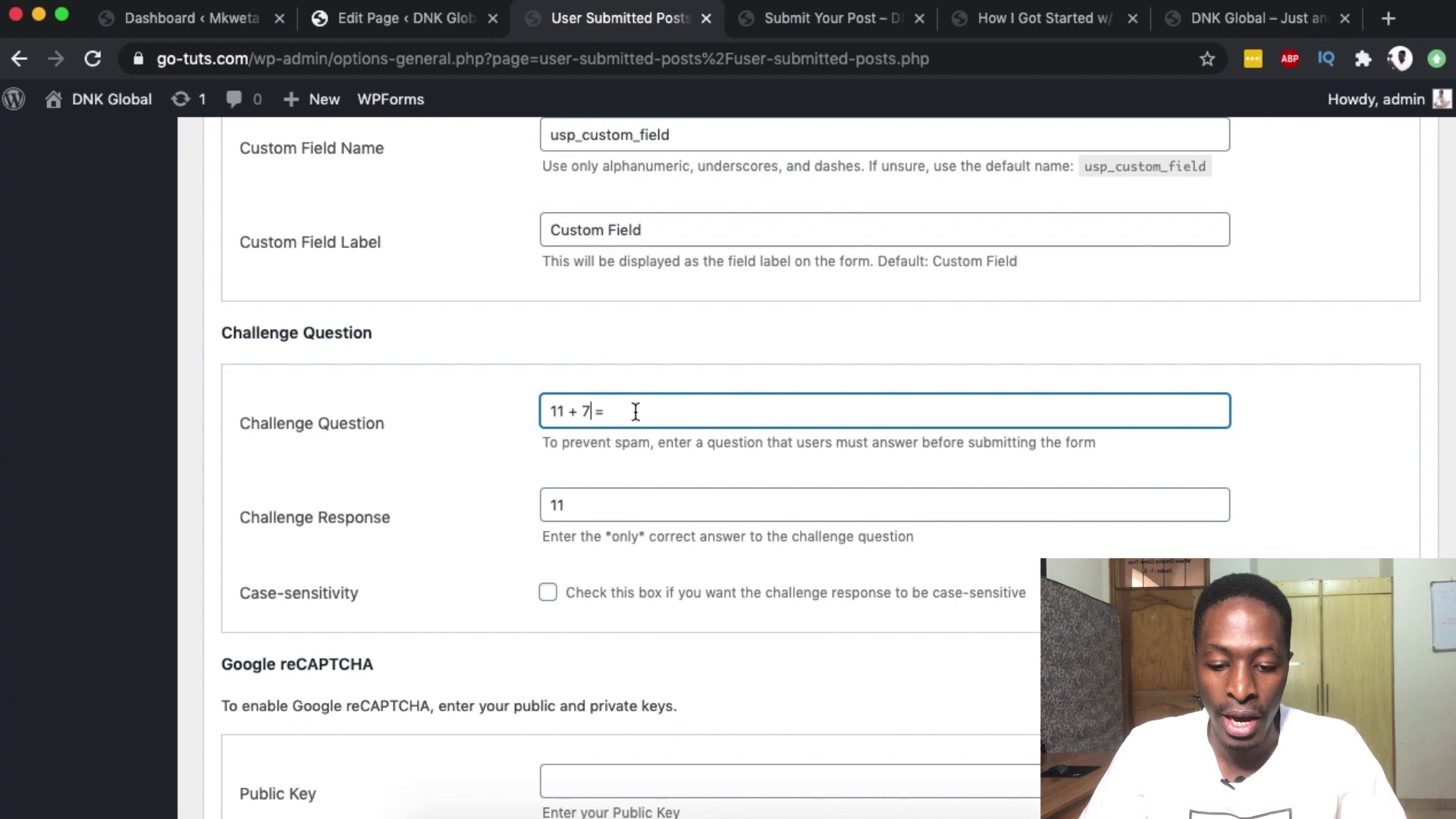
{"action": "left_click", "coordinate": [582, 503]}
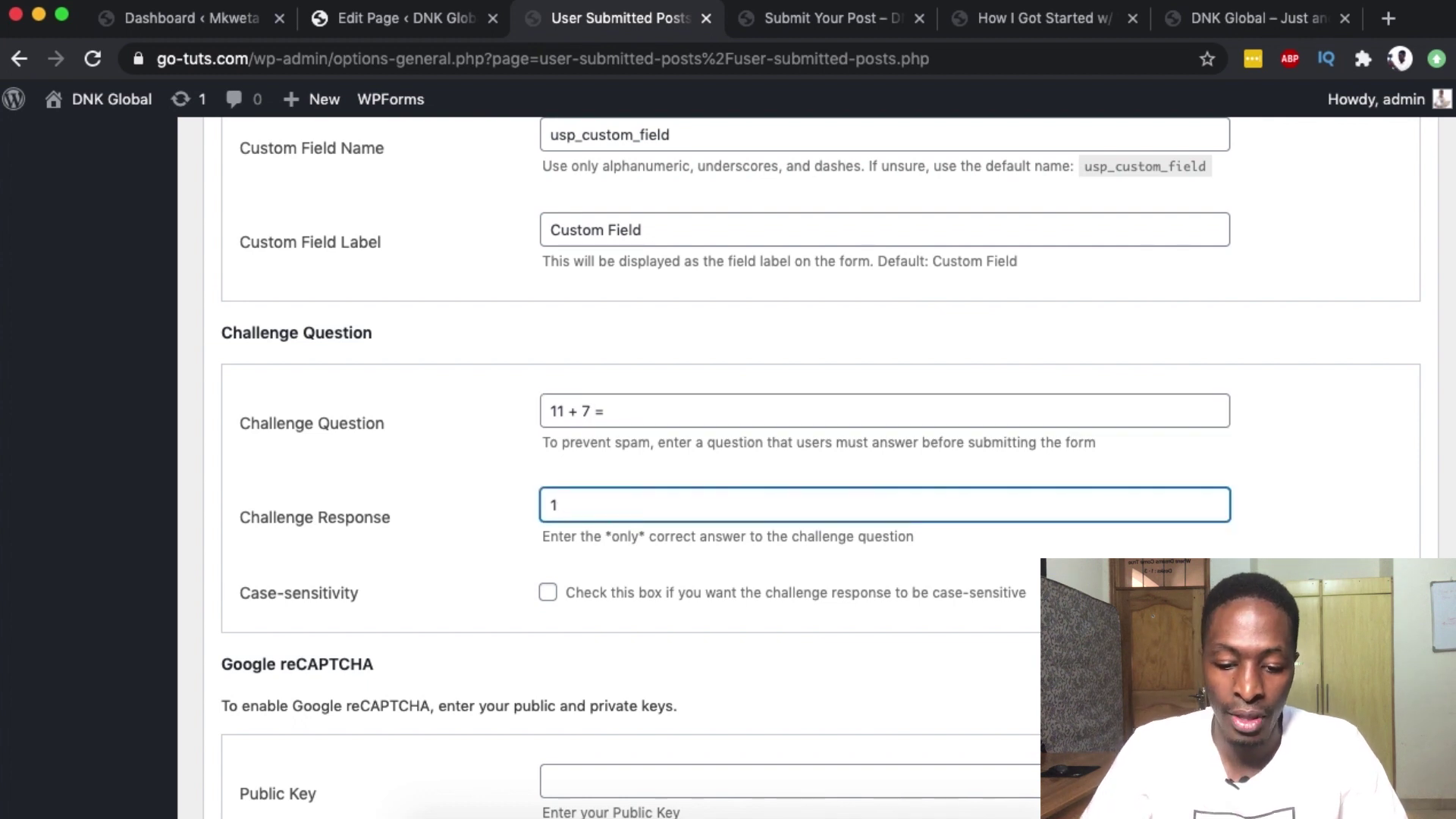
{"action": "scroll", "coordinate": [297, 203], "scroll_direction": "down", "scroll_amount": 6}
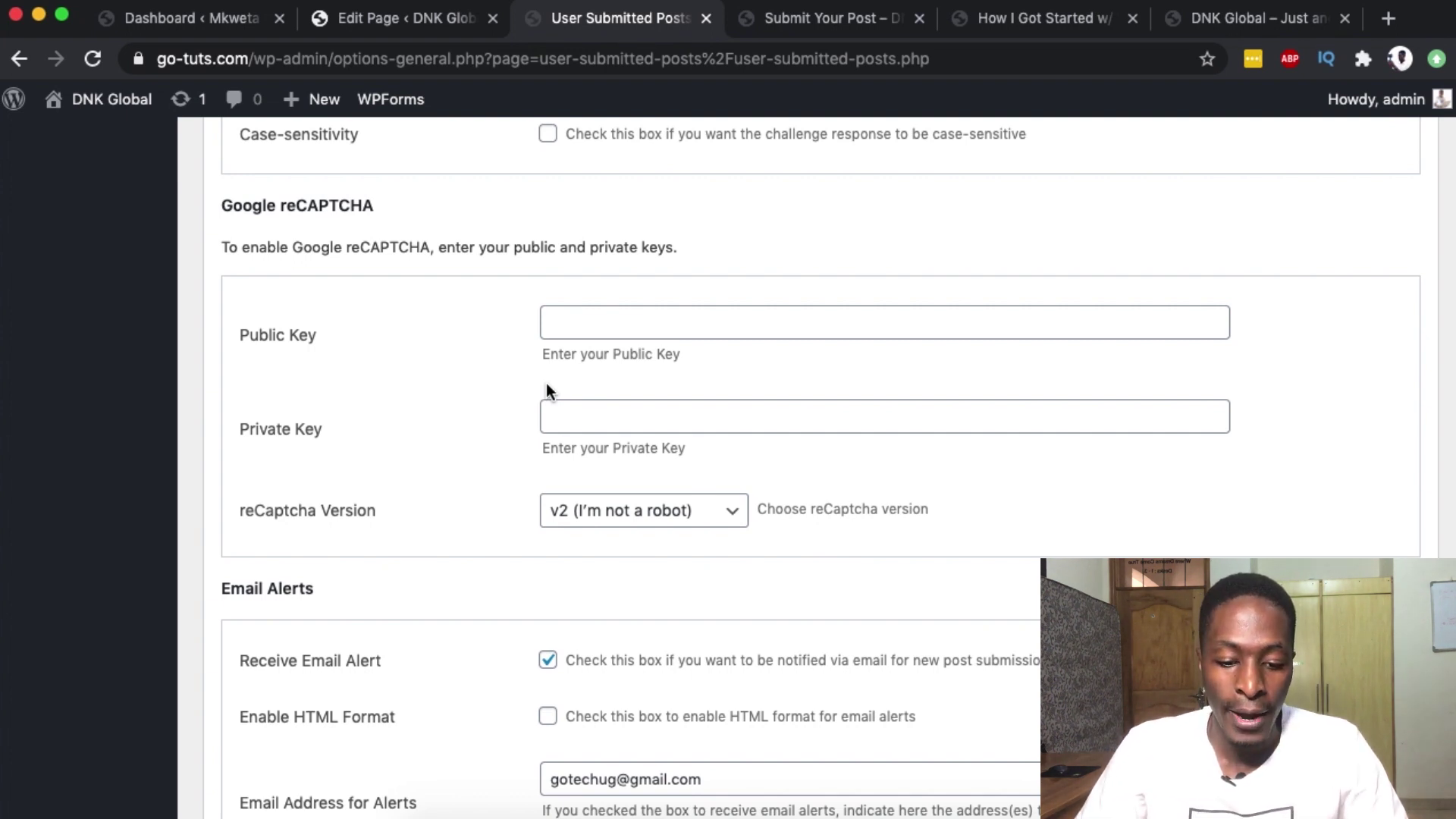
{"action": "scroll", "coordinate": [546, 384], "scroll_direction": "down", "scroll_amount": 5}
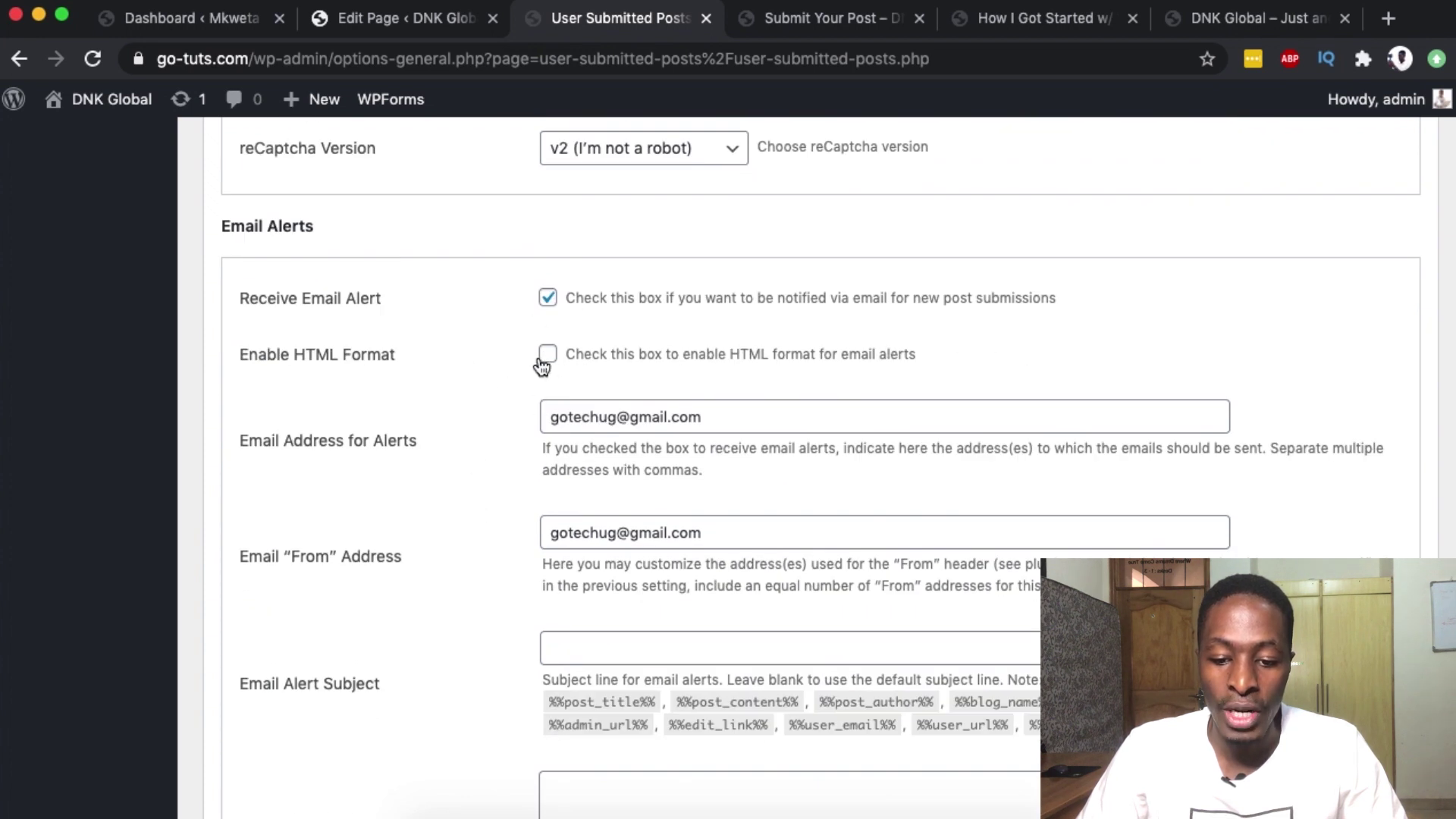
{"action": "scroll", "coordinate": [629, 394], "scroll_direction": "down", "scroll_amount": 9}
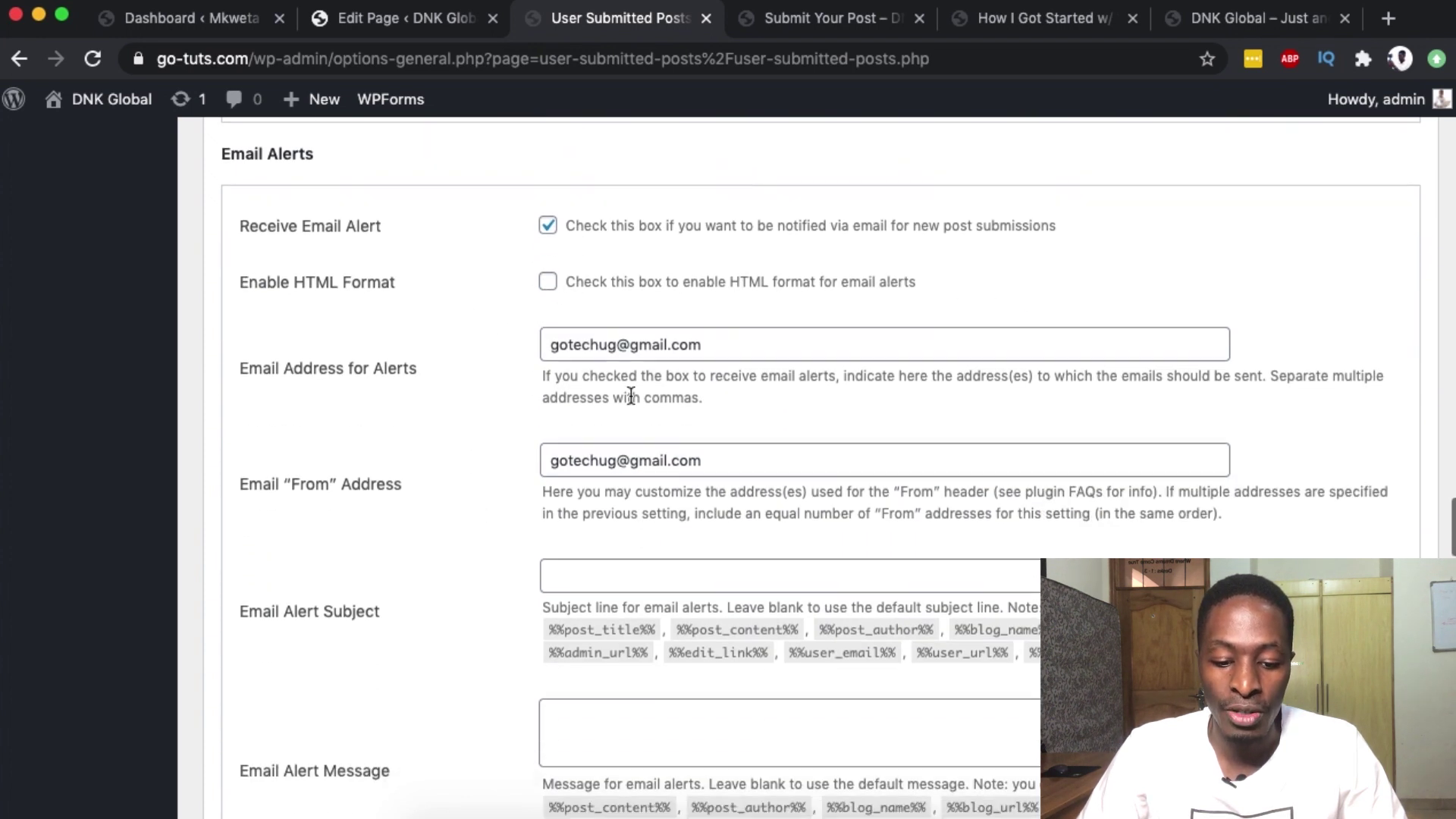
{"action": "scroll", "coordinate": [632, 531], "scroll_direction": "down", "scroll_amount": 4}
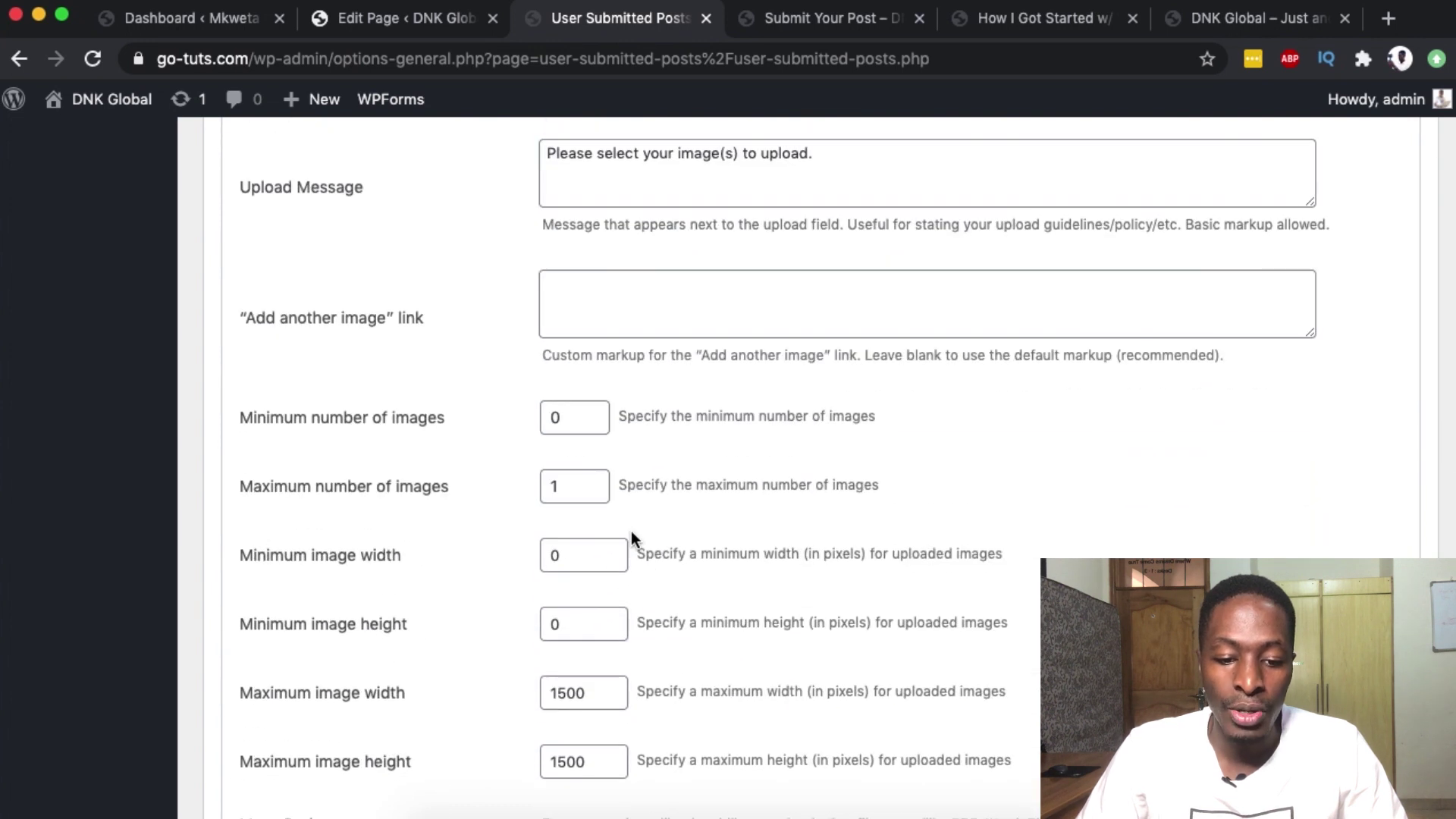
{"action": "scroll", "coordinate": [631, 531], "scroll_direction": "down", "scroll_amount": 2}
{"action": "scroll", "coordinate": [631, 531], "scroll_direction": "up", "scroll_amount": 7}
{"action": "scroll", "coordinate": [631, 531], "scroll_direction": "down", "scroll_amount": 6}
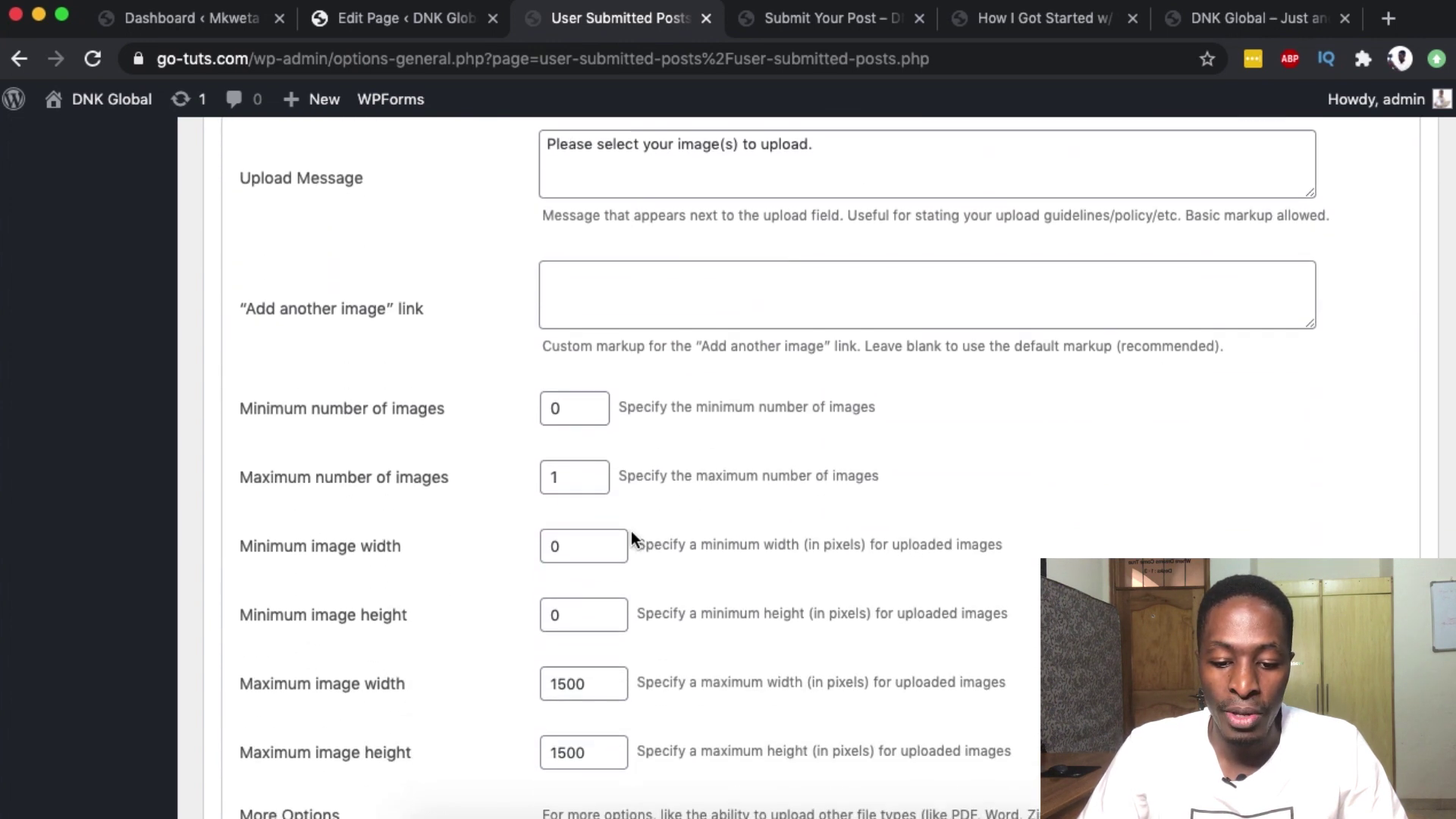
{"action": "scroll", "coordinate": [632, 531], "scroll_direction": "up", "scroll_amount": 2}
{"action": "scroll", "coordinate": [631, 531], "scroll_direction": "up", "scroll_amount": 1}
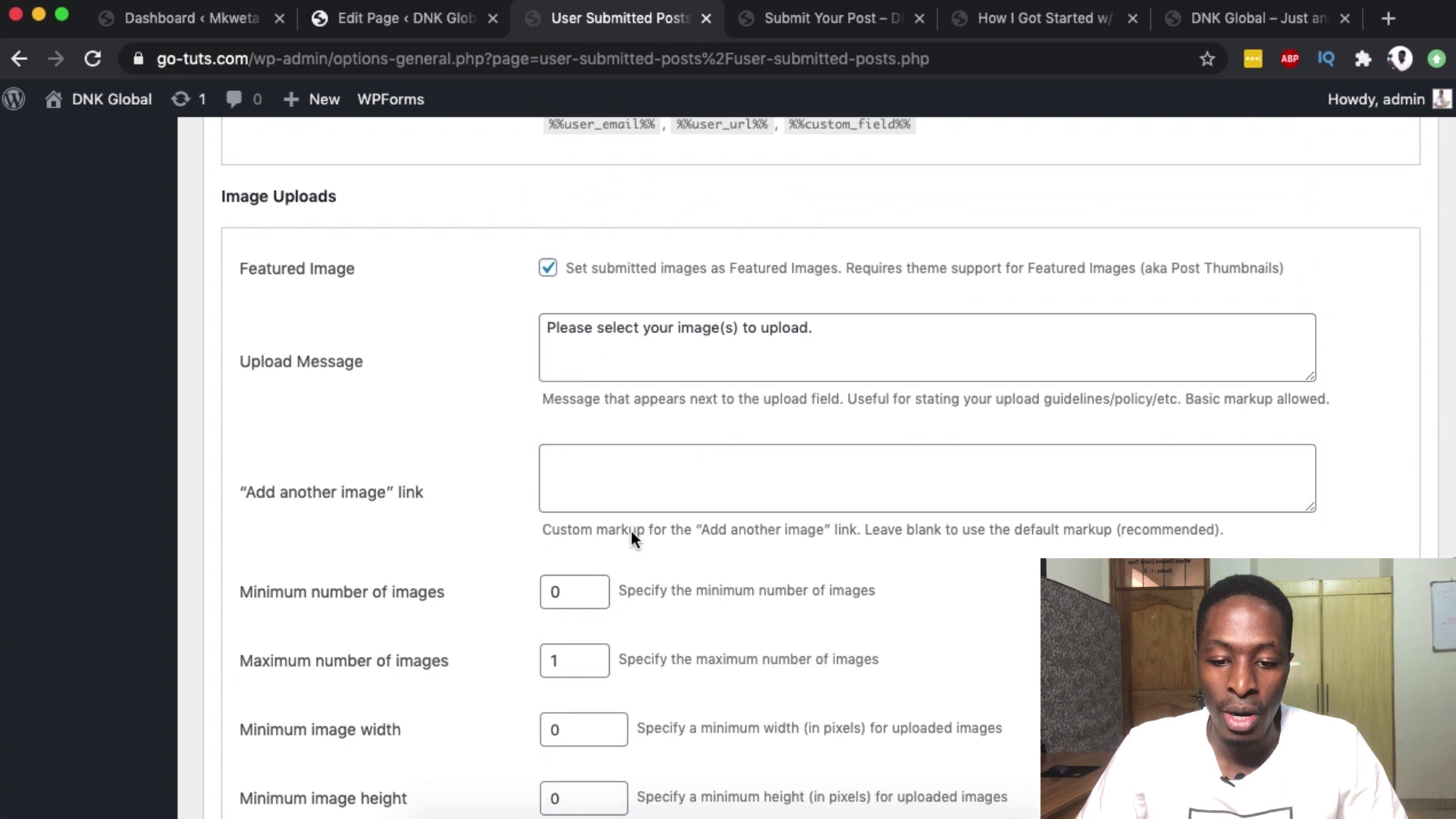
{"action": "scroll", "coordinate": [631, 531], "scroll_direction": "down", "scroll_amount": 2}
{"action": "scroll", "coordinate": [631, 531], "scroll_direction": "up", "scroll_amount": 1}
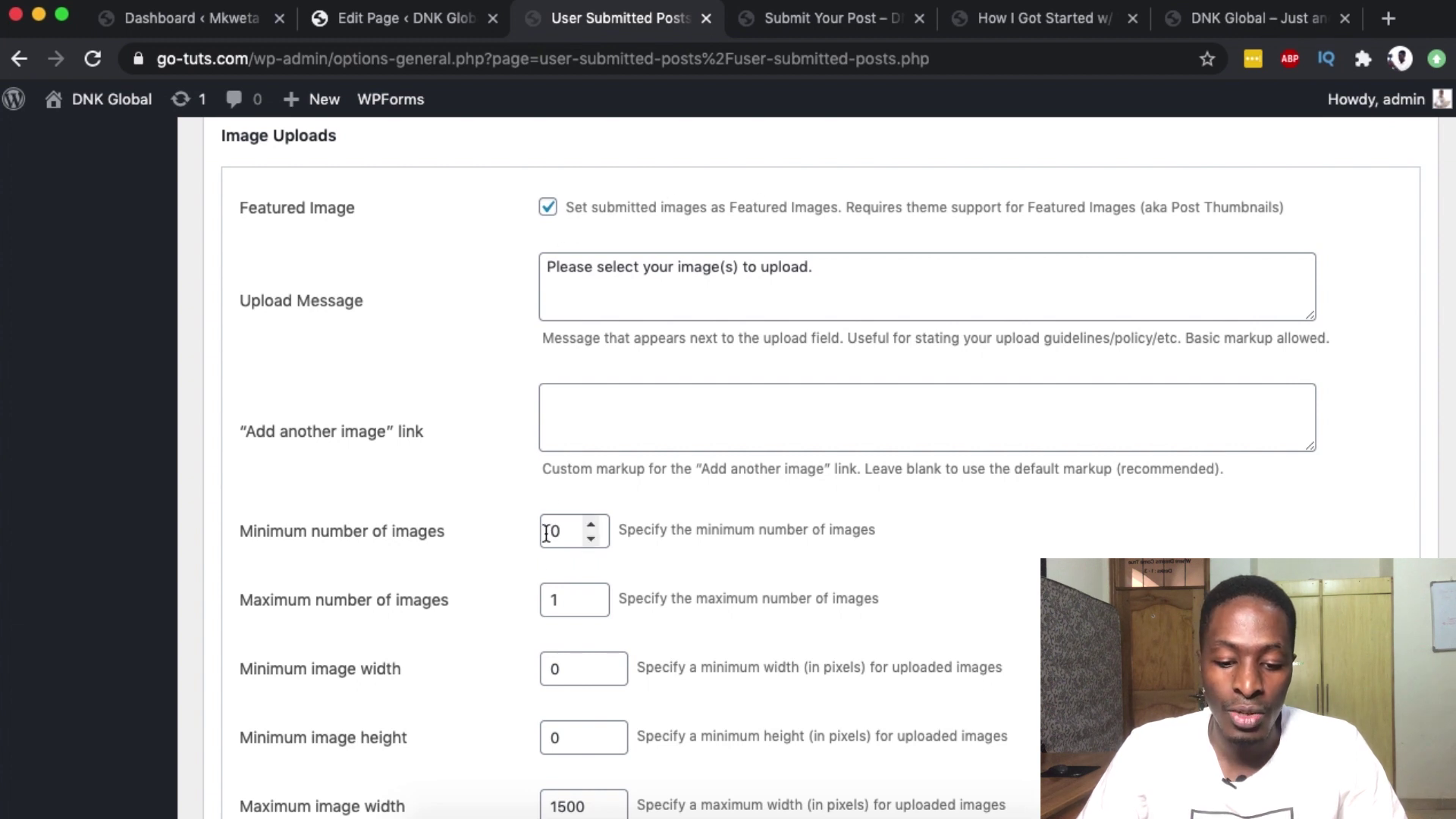
{"action": "left_click", "coordinate": [559, 597]}
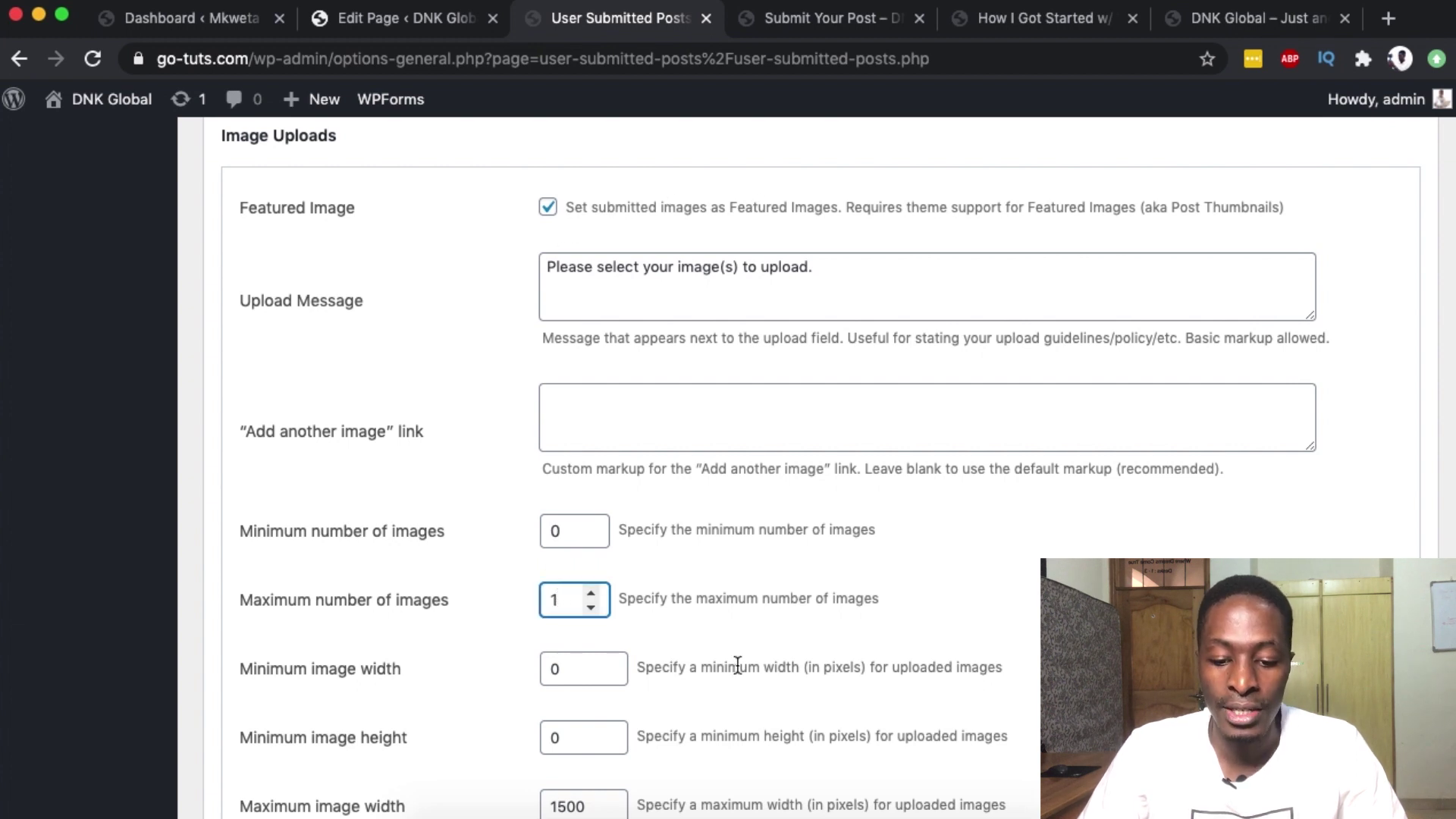
{"action": "scroll", "coordinate": [656, 624], "scroll_direction": "down", "scroll_amount": 5}
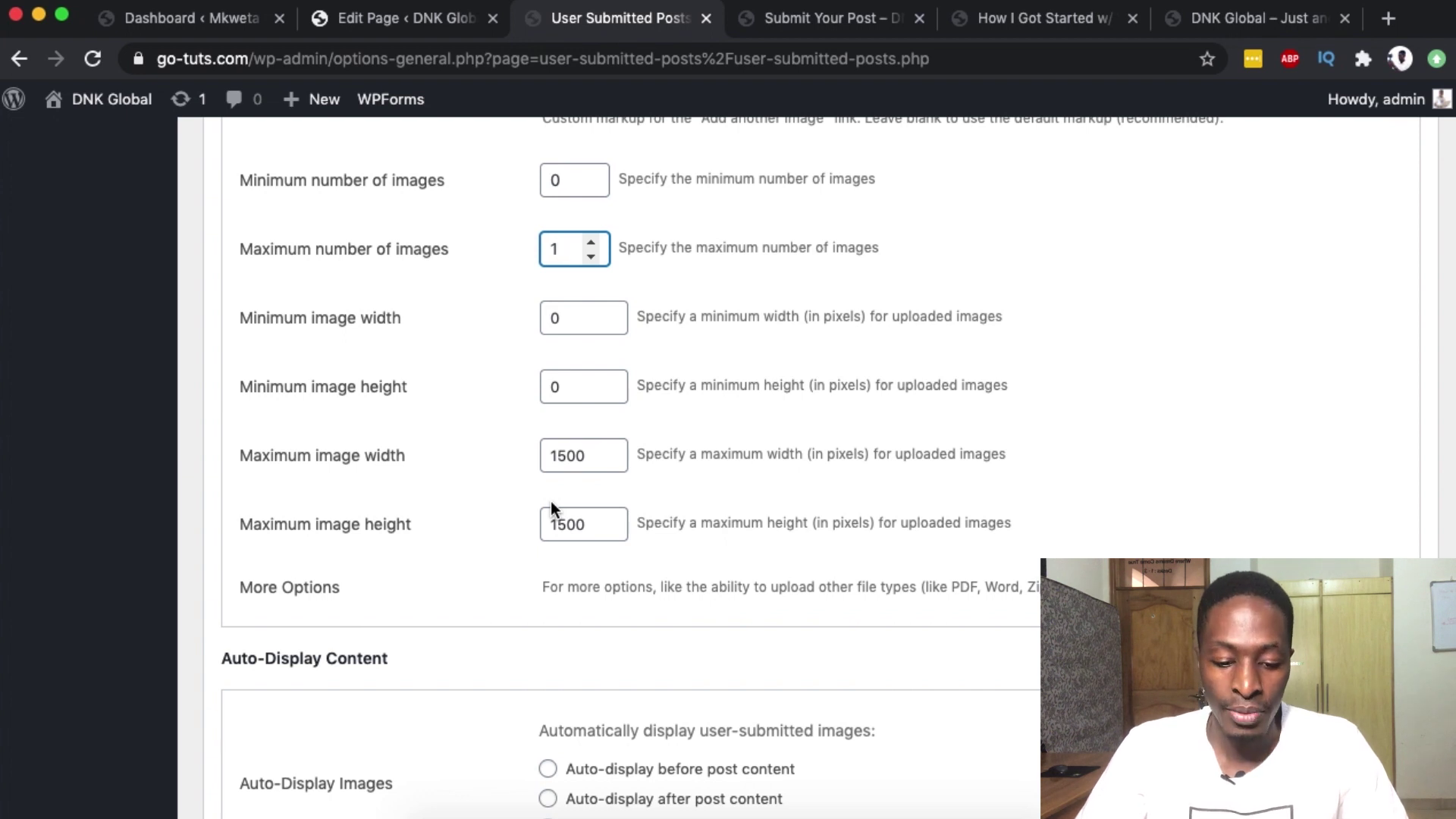
{"action": "scroll", "coordinate": [552, 601], "scroll_direction": "down", "scroll_amount": 3}
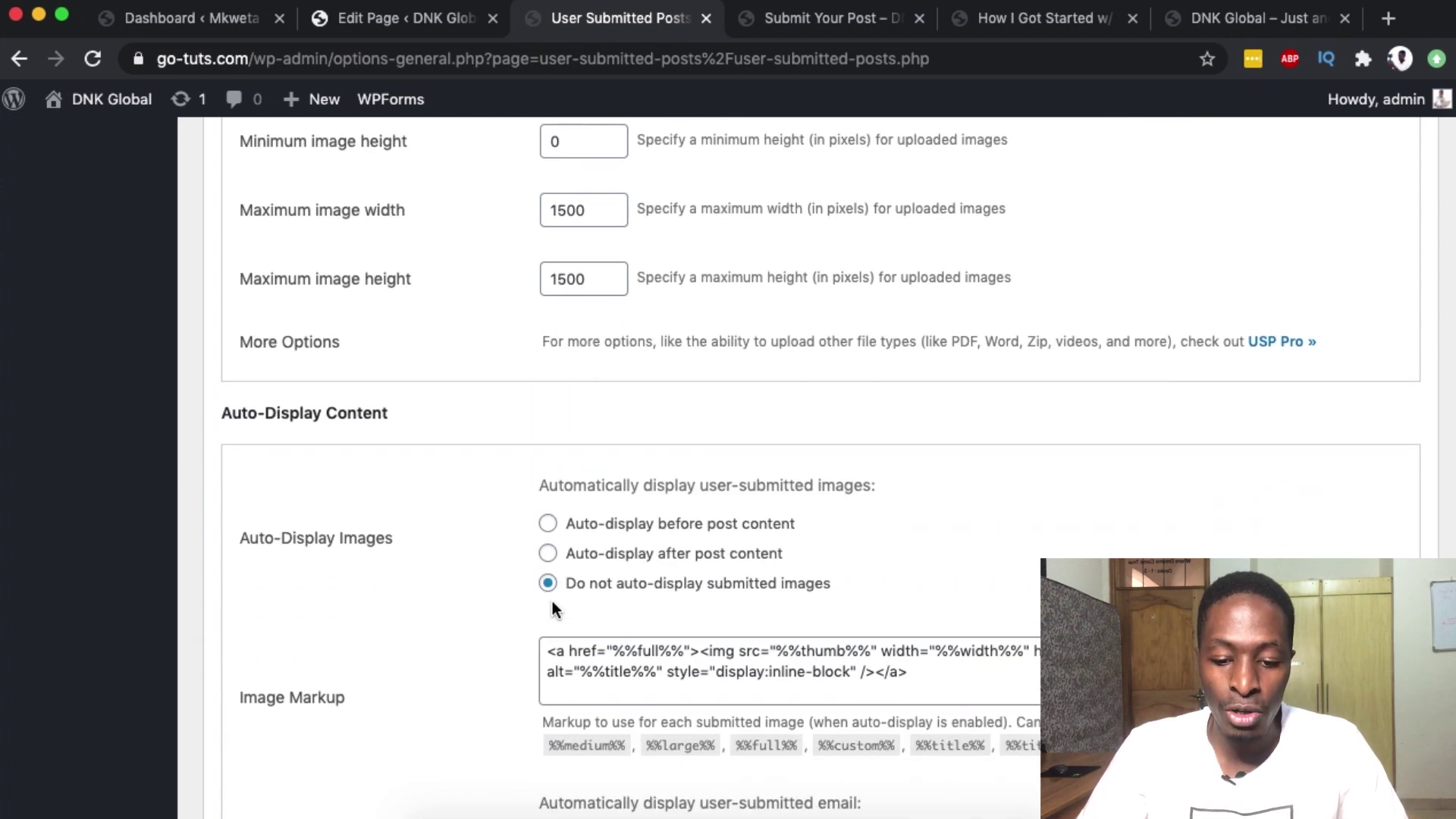
{"action": "scroll", "coordinate": [553, 601], "scroll_direction": "down", "scroll_amount": 10}
{"action": "scroll", "coordinate": [555, 612], "scroll_direction": "down", "scroll_amount": 15}
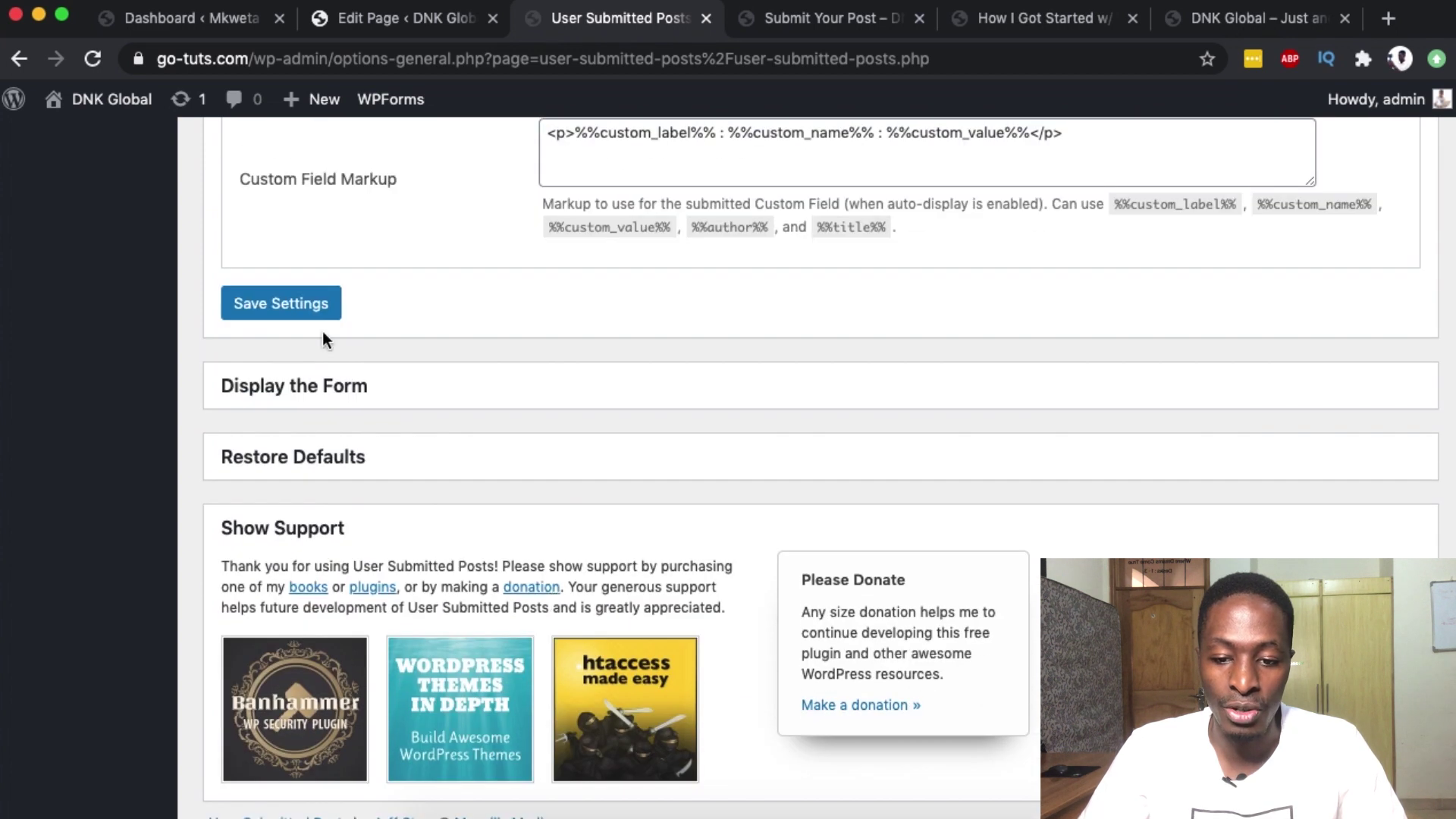
- Save the plugin settings and expand Display the Form to reveal the [user-submitted-posts] shortcode
{"action": "left_click", "coordinate": [286, 317]}
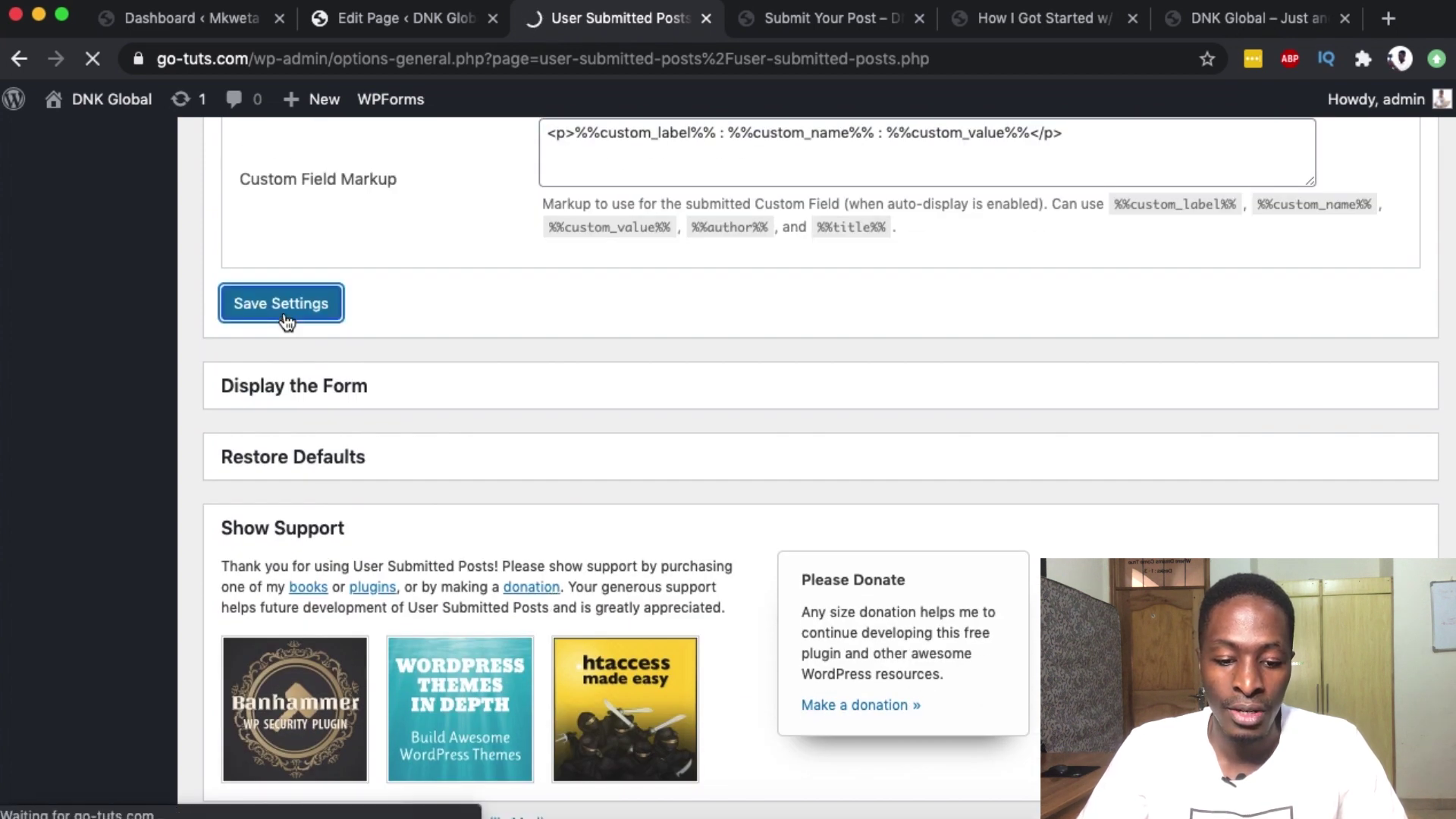
{"action": "scroll", "coordinate": [512, 379], "scroll_direction": "down", "scroll_amount": 15}
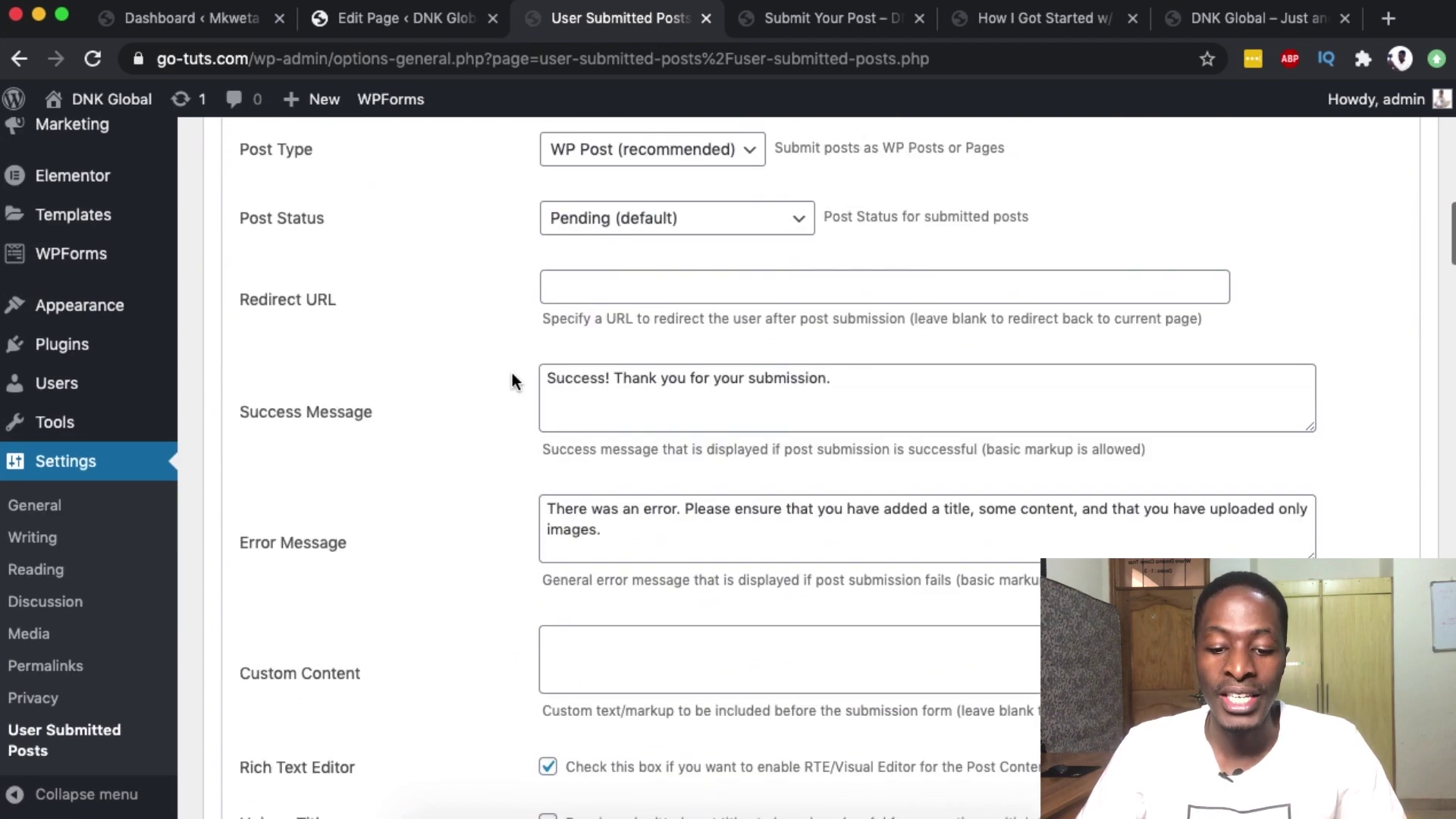
{"action": "scroll", "coordinate": [512, 372], "scroll_direction": "down", "scroll_amount": 20}
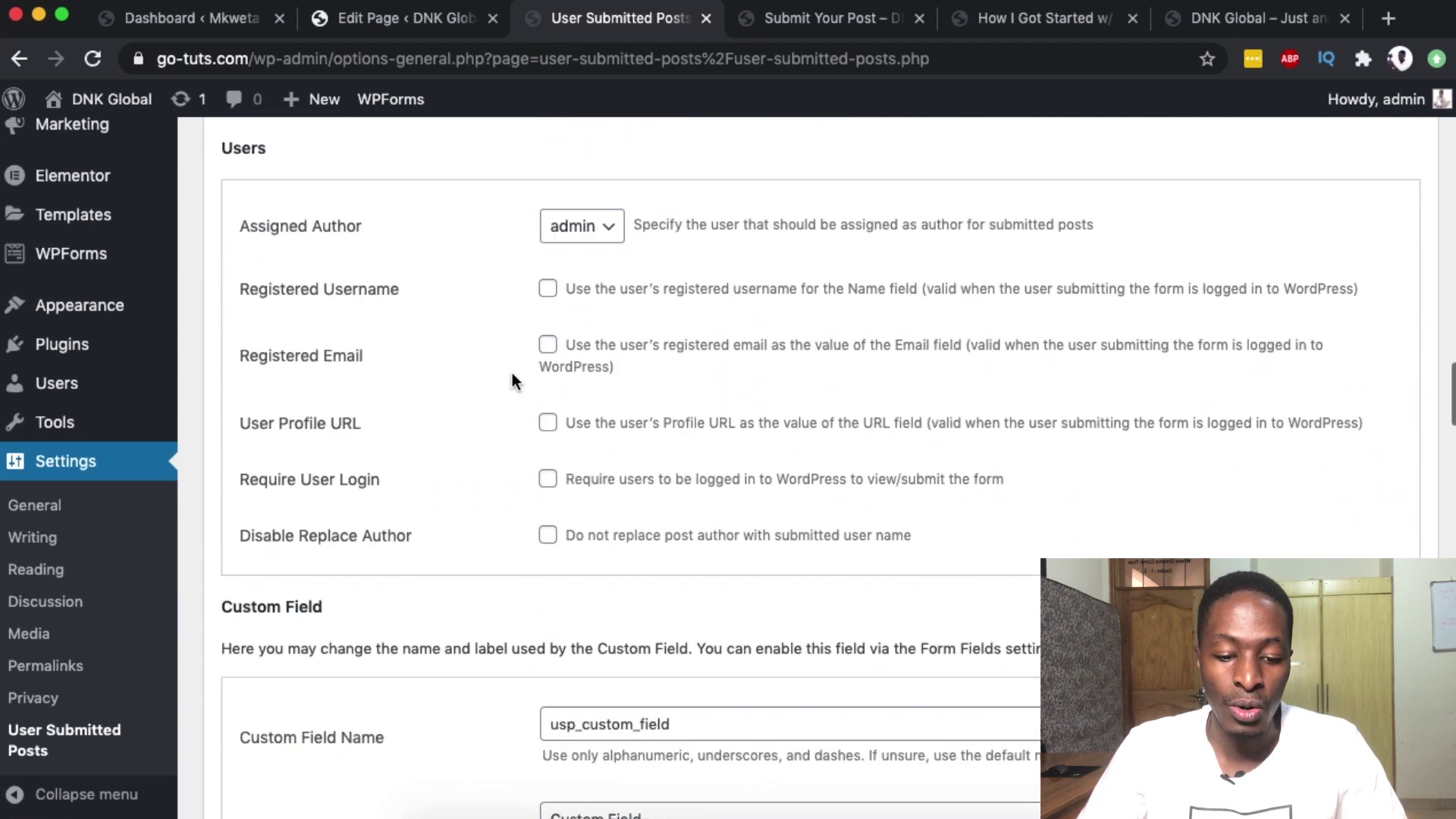
{"action": "scroll", "coordinate": [511, 371], "scroll_direction": "down", "scroll_amount": 10}
{"action": "left_click", "coordinate": [299, 546]}
{"action": "scroll", "coordinate": [504, 607], "scroll_direction": "down", "scroll_amount": 5}
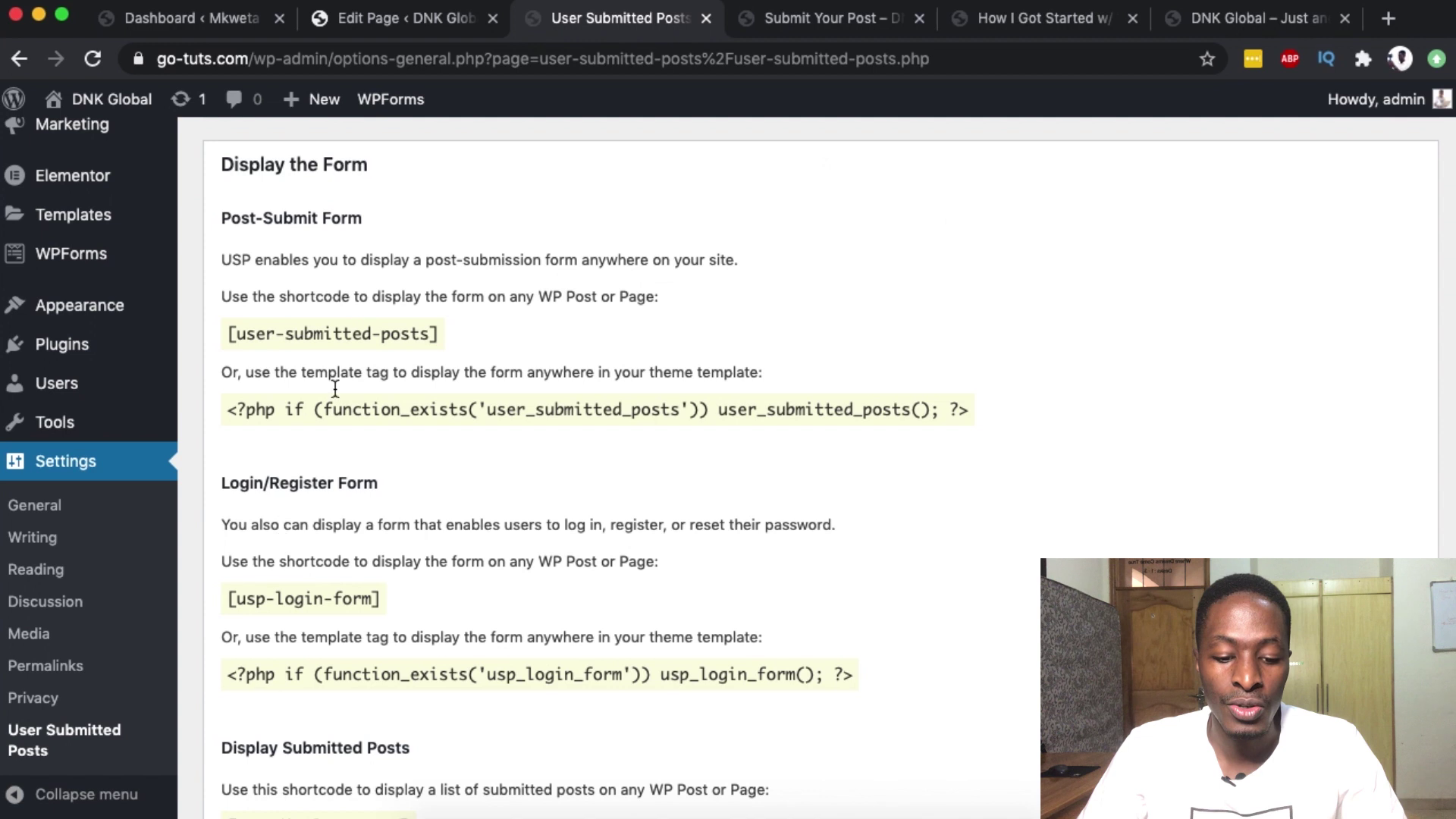
{"action": "scroll", "coordinate": [339, 615], "scroll_direction": "down", "scroll_amount": 5}
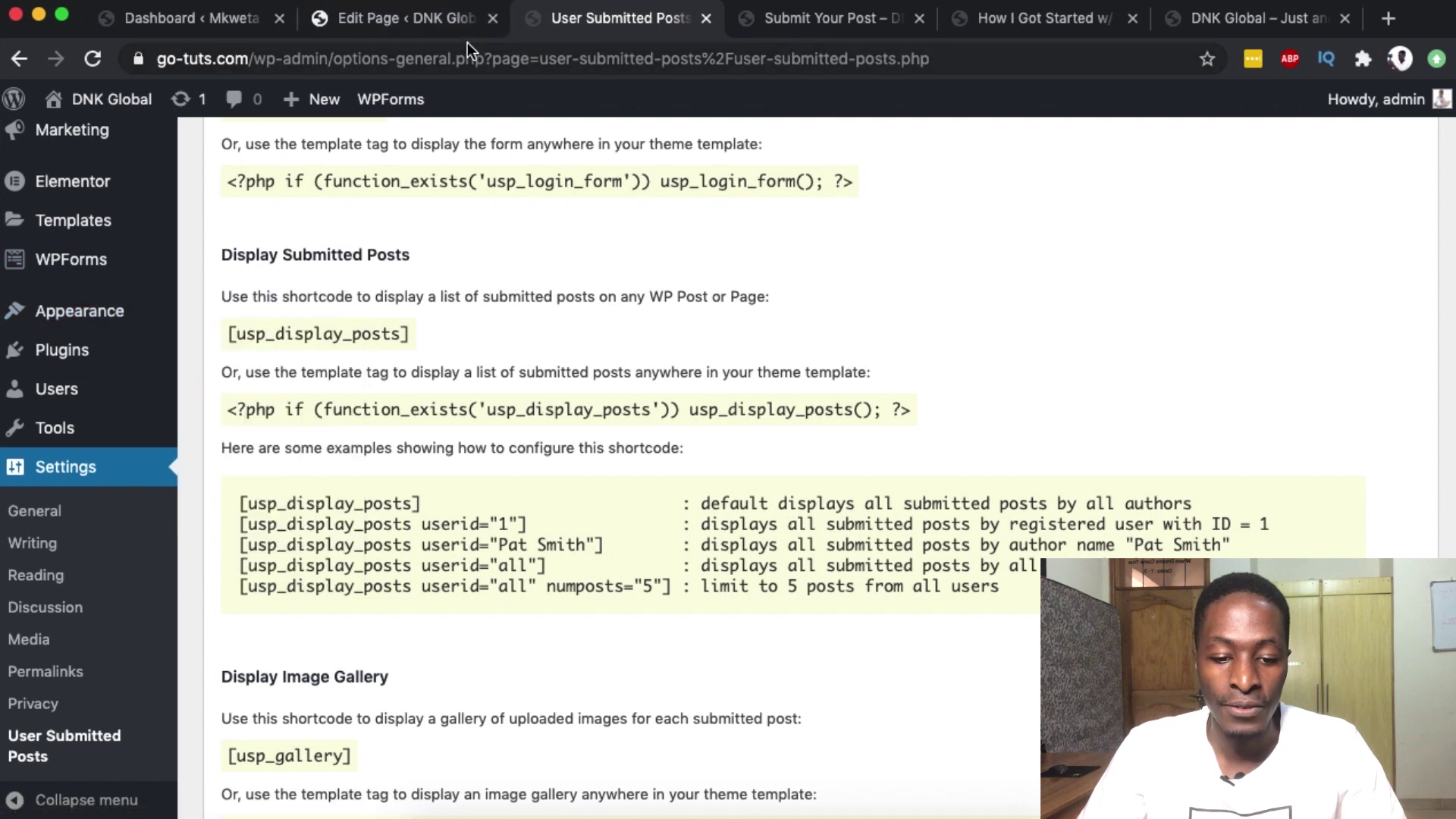
{"action": "scroll", "coordinate": [217, 320], "scroll_direction": "up", "scroll_amount": 5}
{"action": "scroll", "coordinate": [216, 321], "scroll_direction": "up", "scroll_amount": 1}
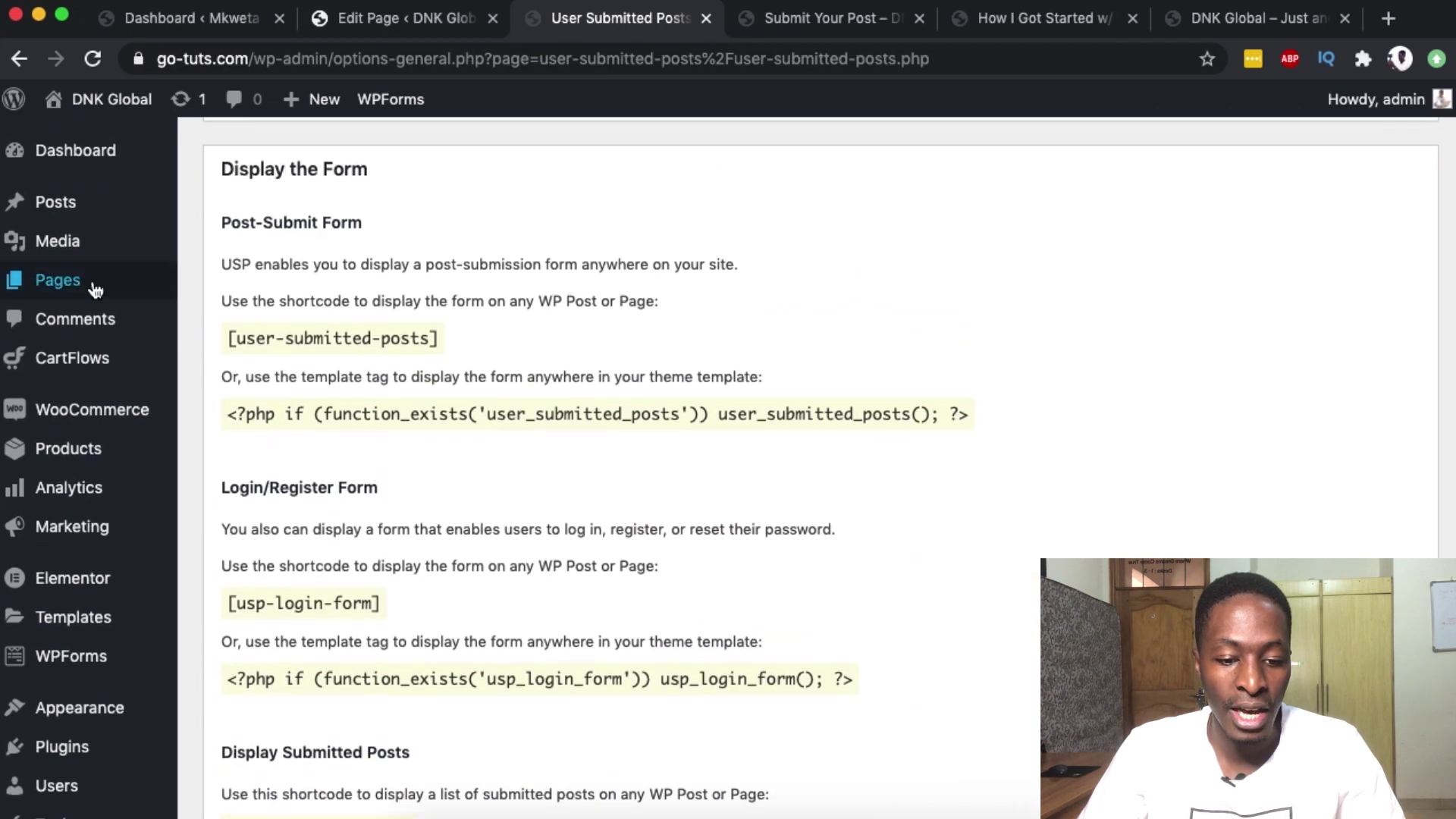
- Create a new page in a background tab and title it 'Frontend Submission'
{"action": "mouse_move", "coordinate": [143, 286]}
{"action": "left_click", "coordinate": [223, 315], "text": "super"}
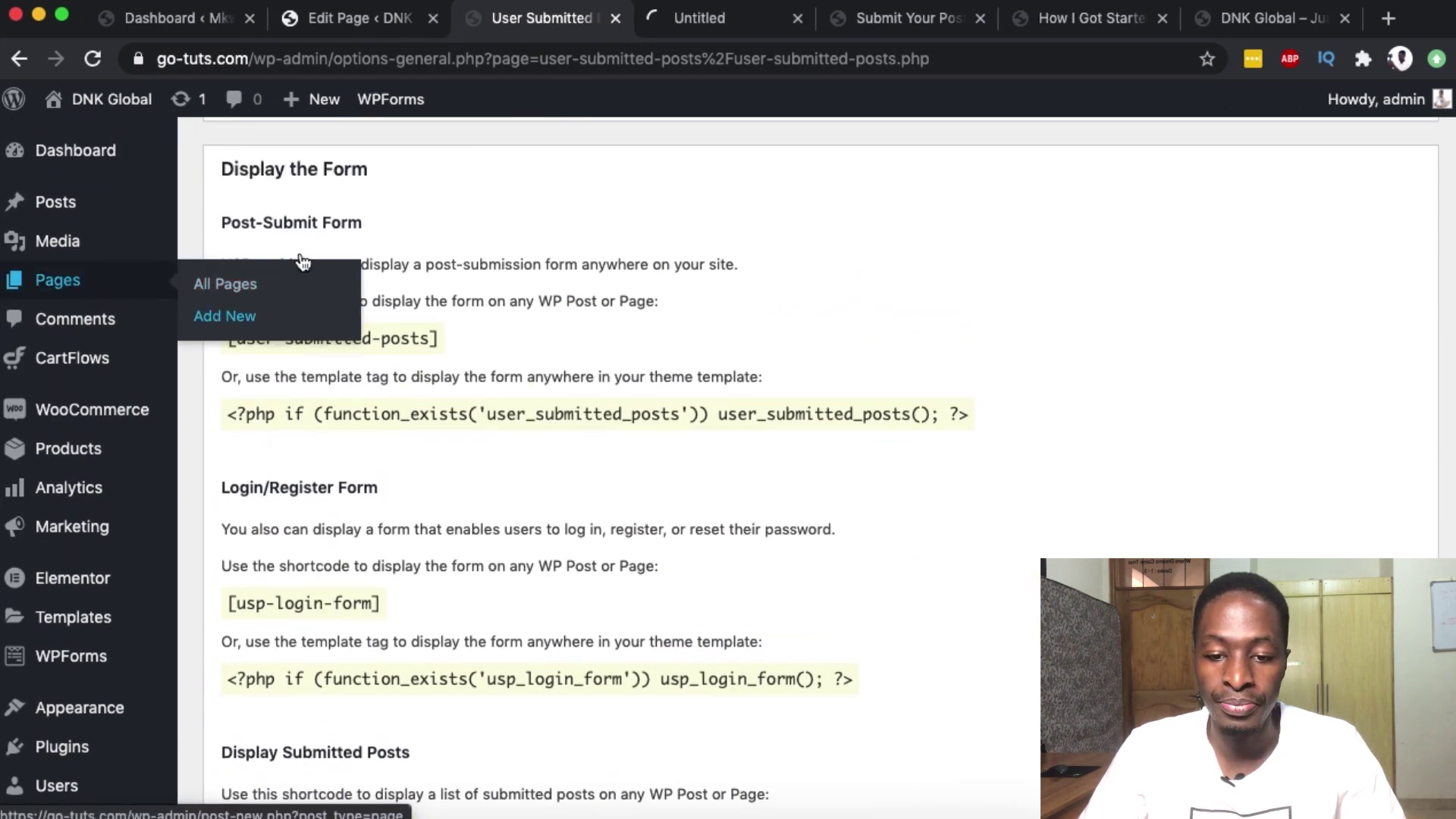
{"action": "left_click", "coordinate": [702, 18]}
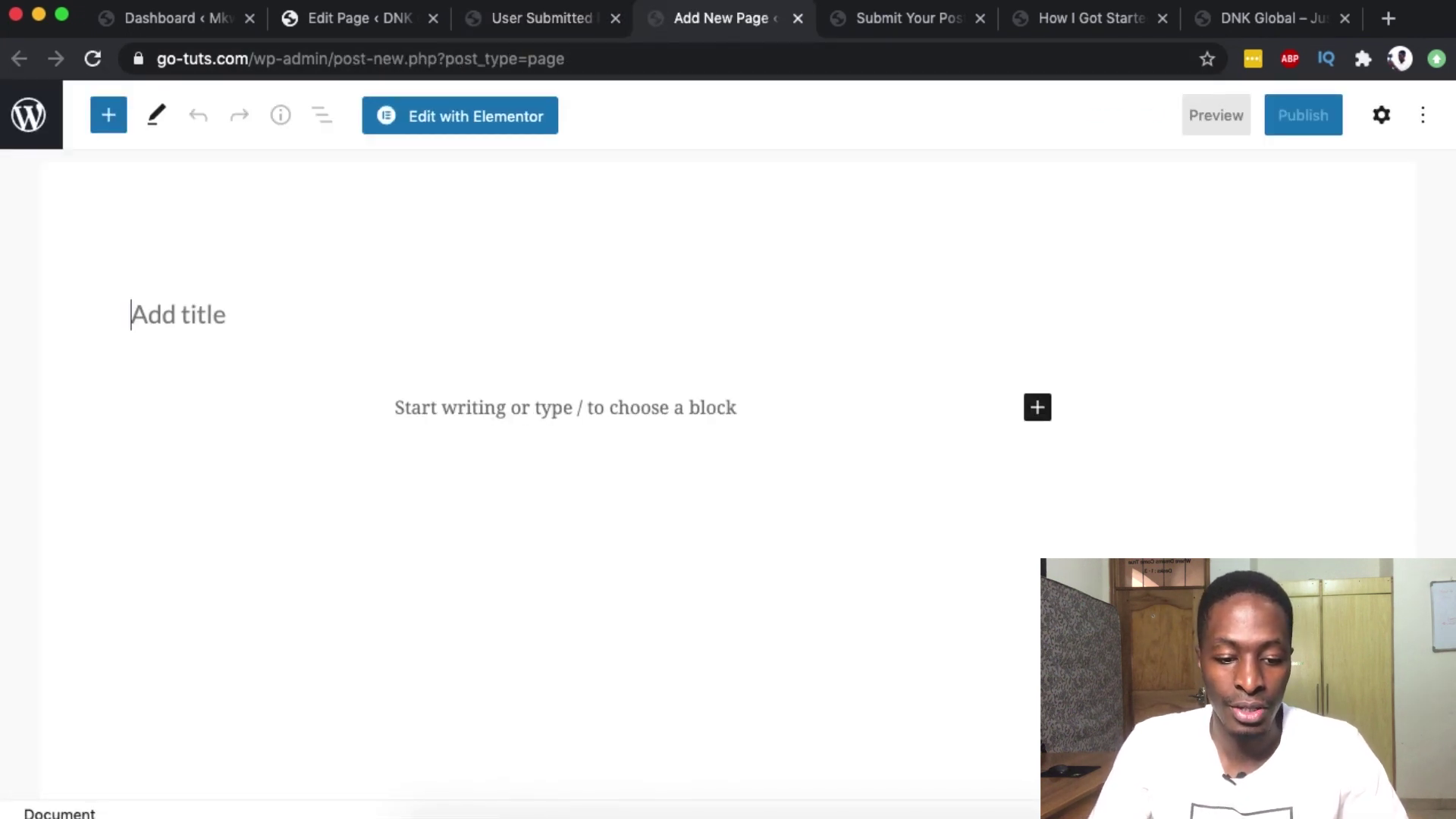
{"action": "type", "text": "User Submission"}
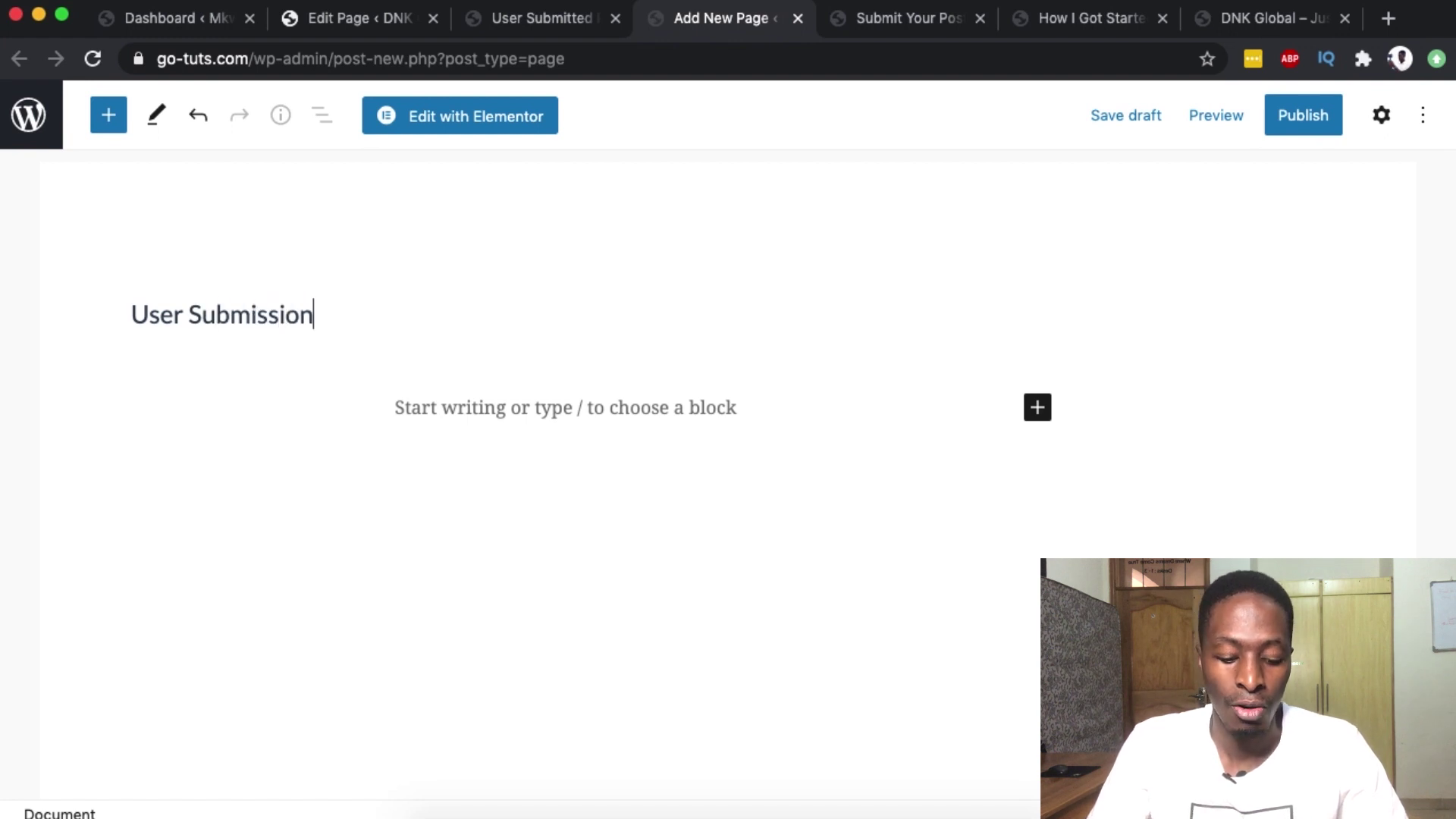
{"action": "key", "text": "super+a"}
{"action": "type", "text": "F"}
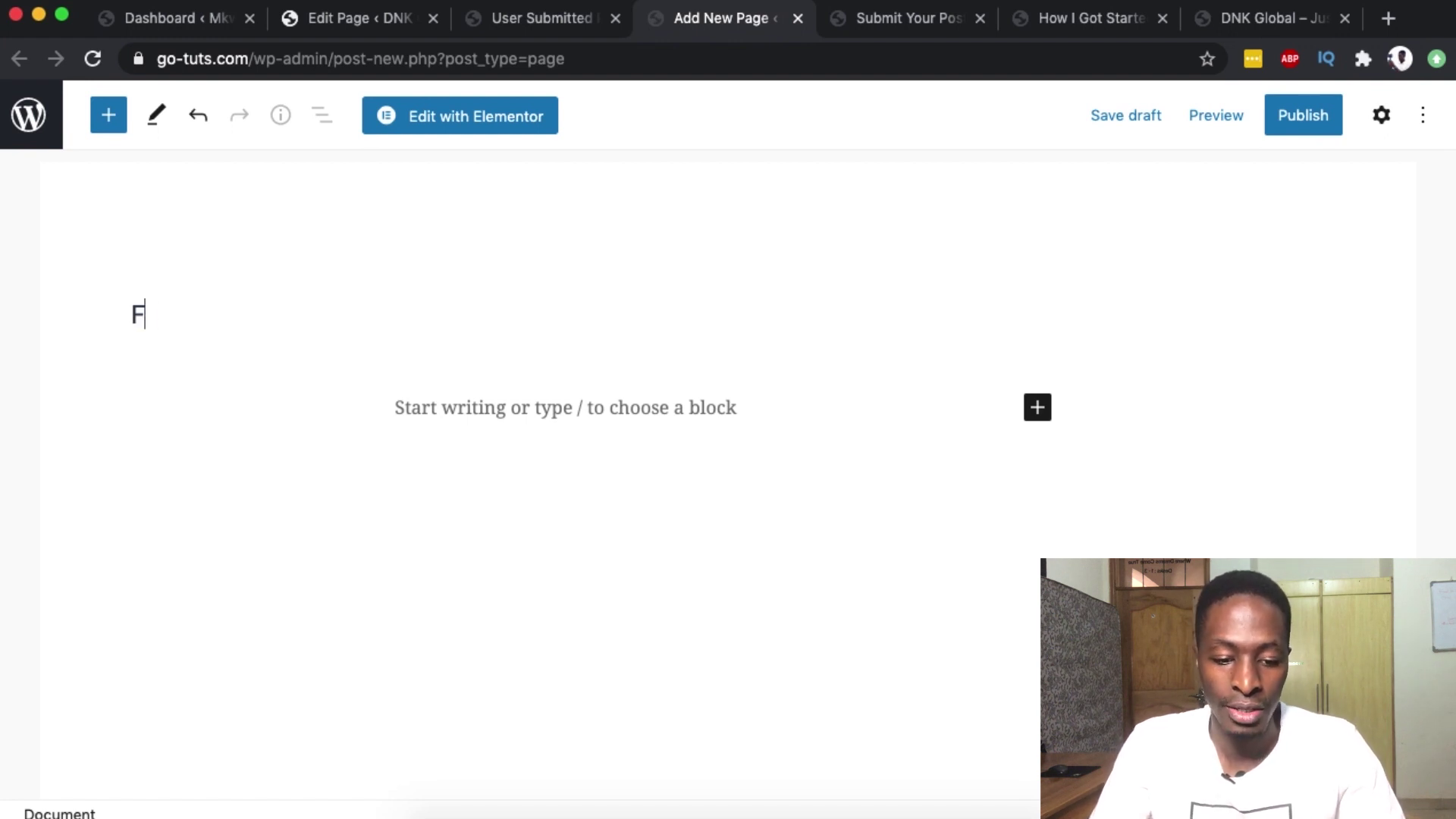
{"action": "type", "text": "ronts"}
{"action": "type", "text": "end Subm"}
{"action": "type", "text": "i"}
{"action": "type", "text": "t"}
{"action": "key", "text": "BackSpace"}
{"action": "type", "text": "ssion"}
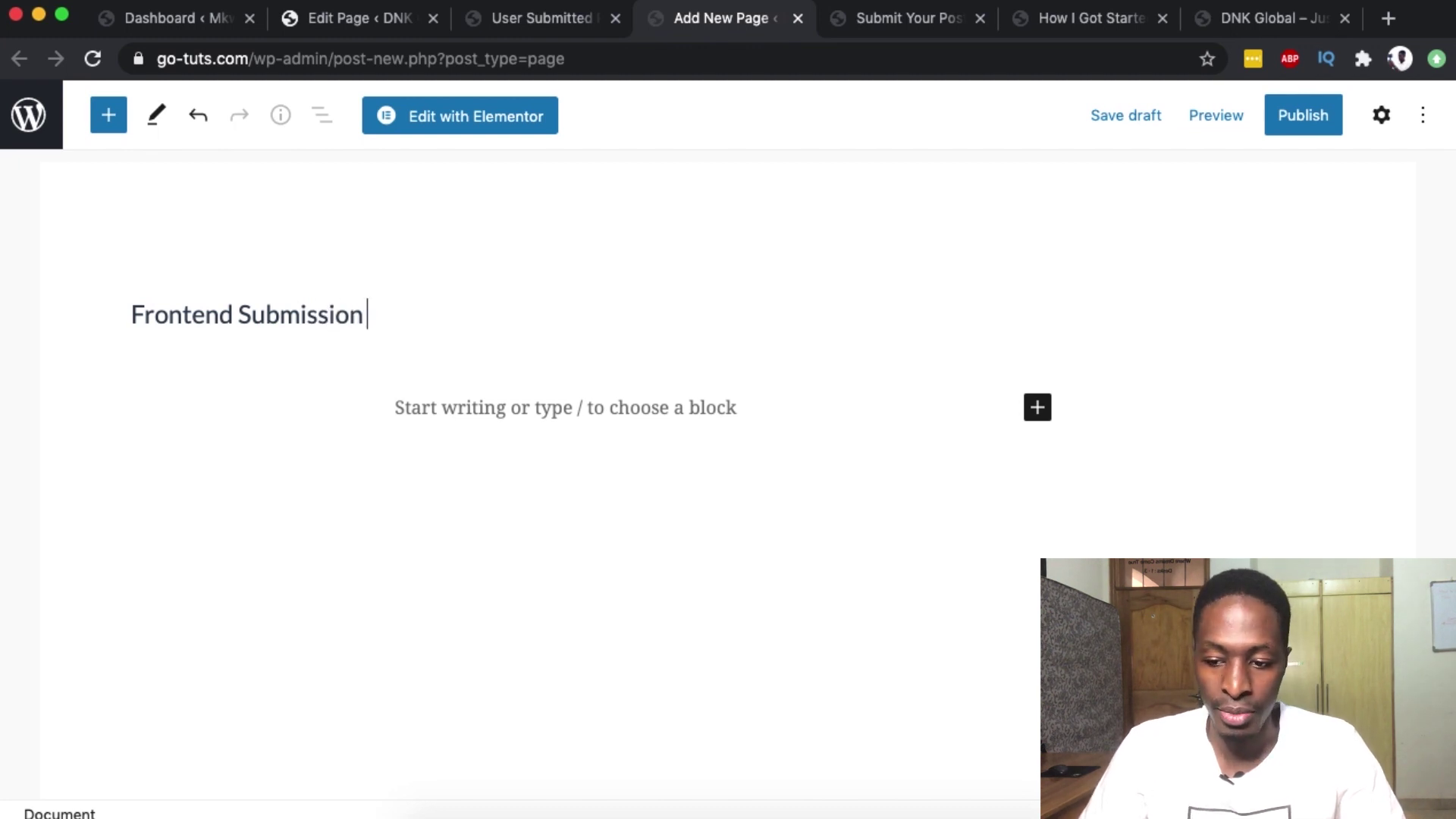
- Publish the Frontend Submission page and preview it in a new tab
{"action": "left_click", "coordinate": [1301, 128]}
{"action": "left_click", "coordinate": [1229, 127]}
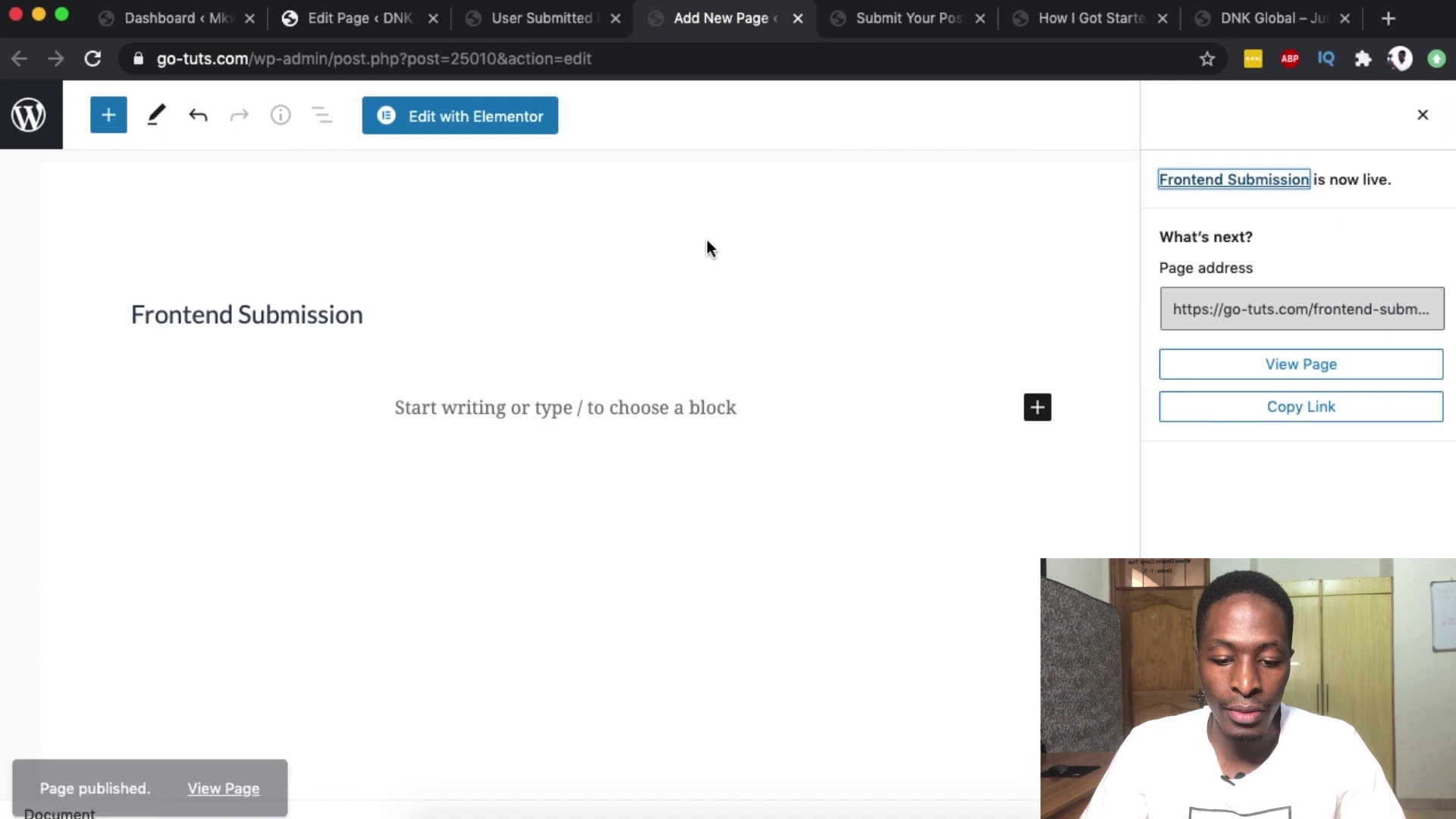
{"action": "left_click", "coordinate": [496, 420]}
{"action": "left_click", "coordinate": [1217, 119]}
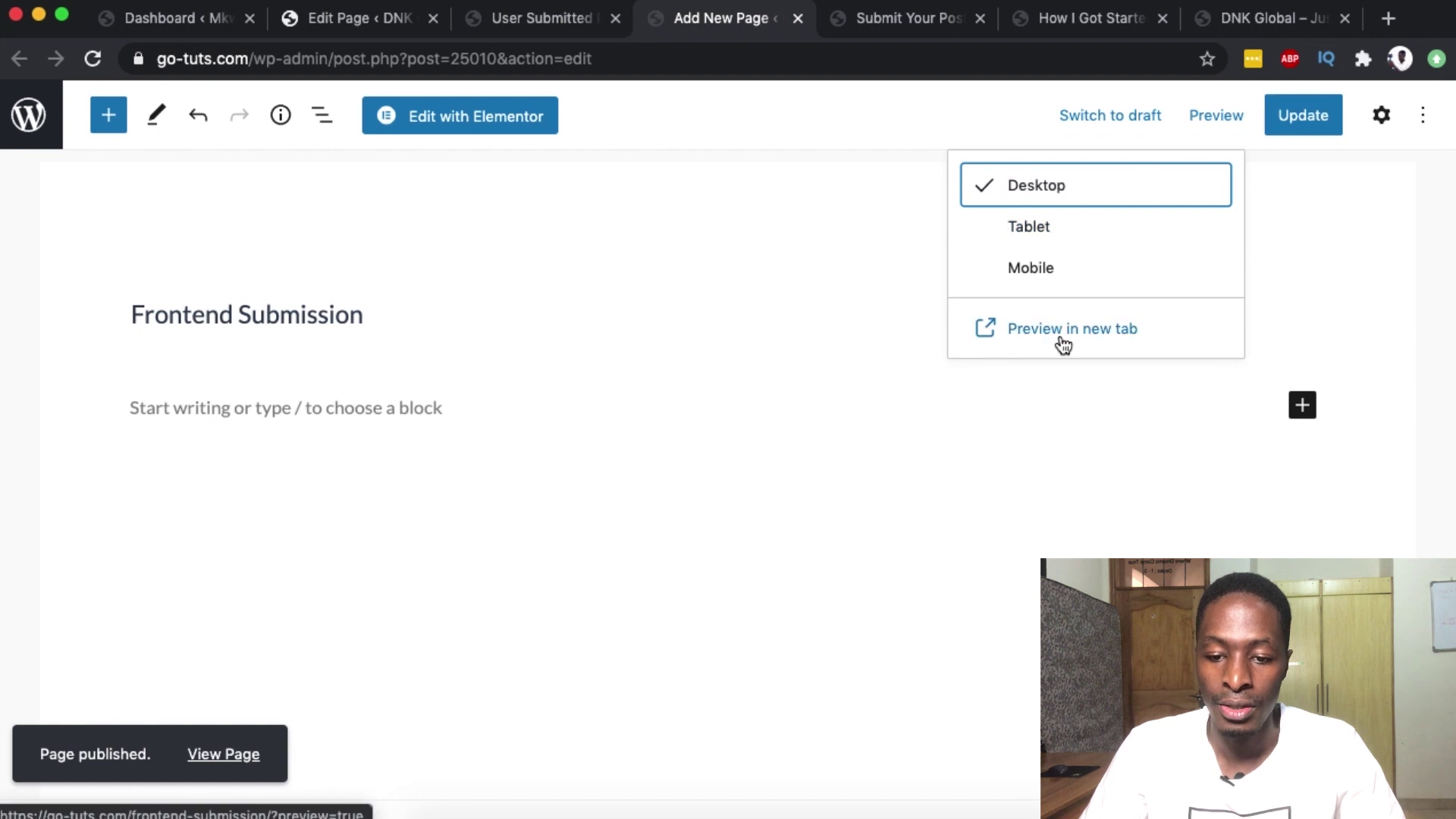
{"action": "left_click", "coordinate": [1063, 331]}
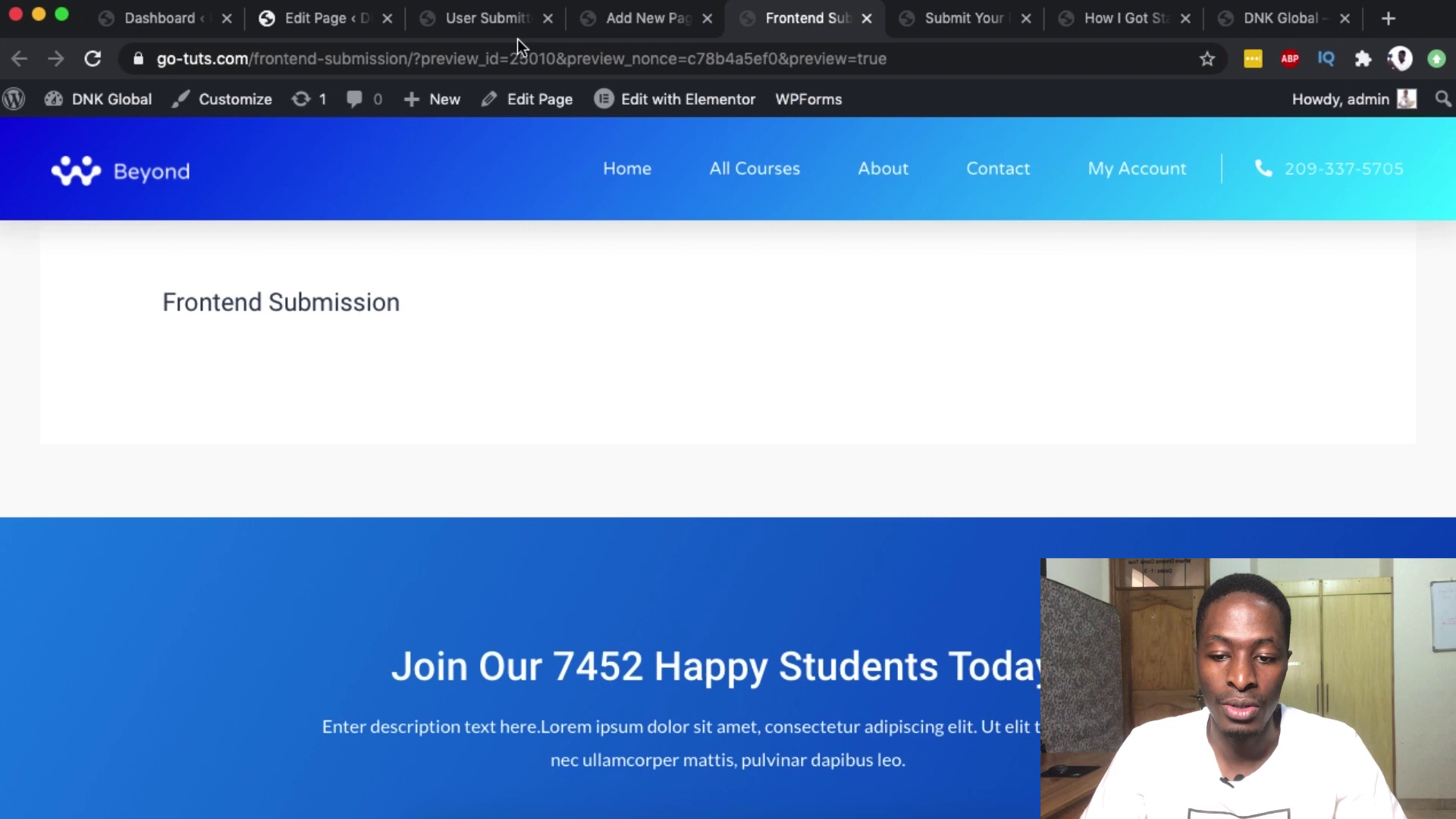
- Copy the [user-submitted-posts] shortcode from the plugin settings
{"action": "left_click", "coordinate": [472, 19]}
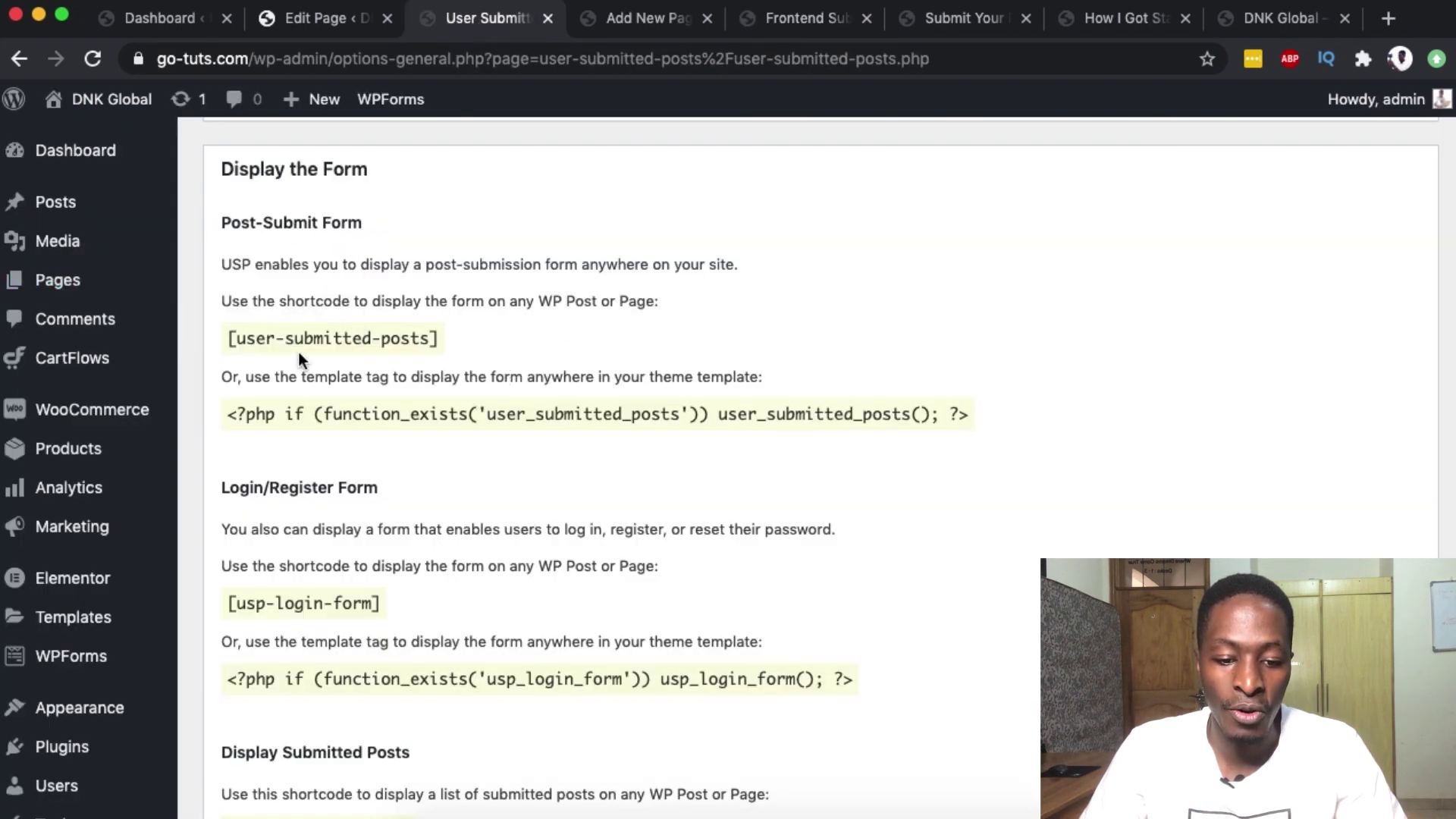
{"action": "triple_click", "coordinate": [298, 339]}
{"action": "key", "text": "super+c"}
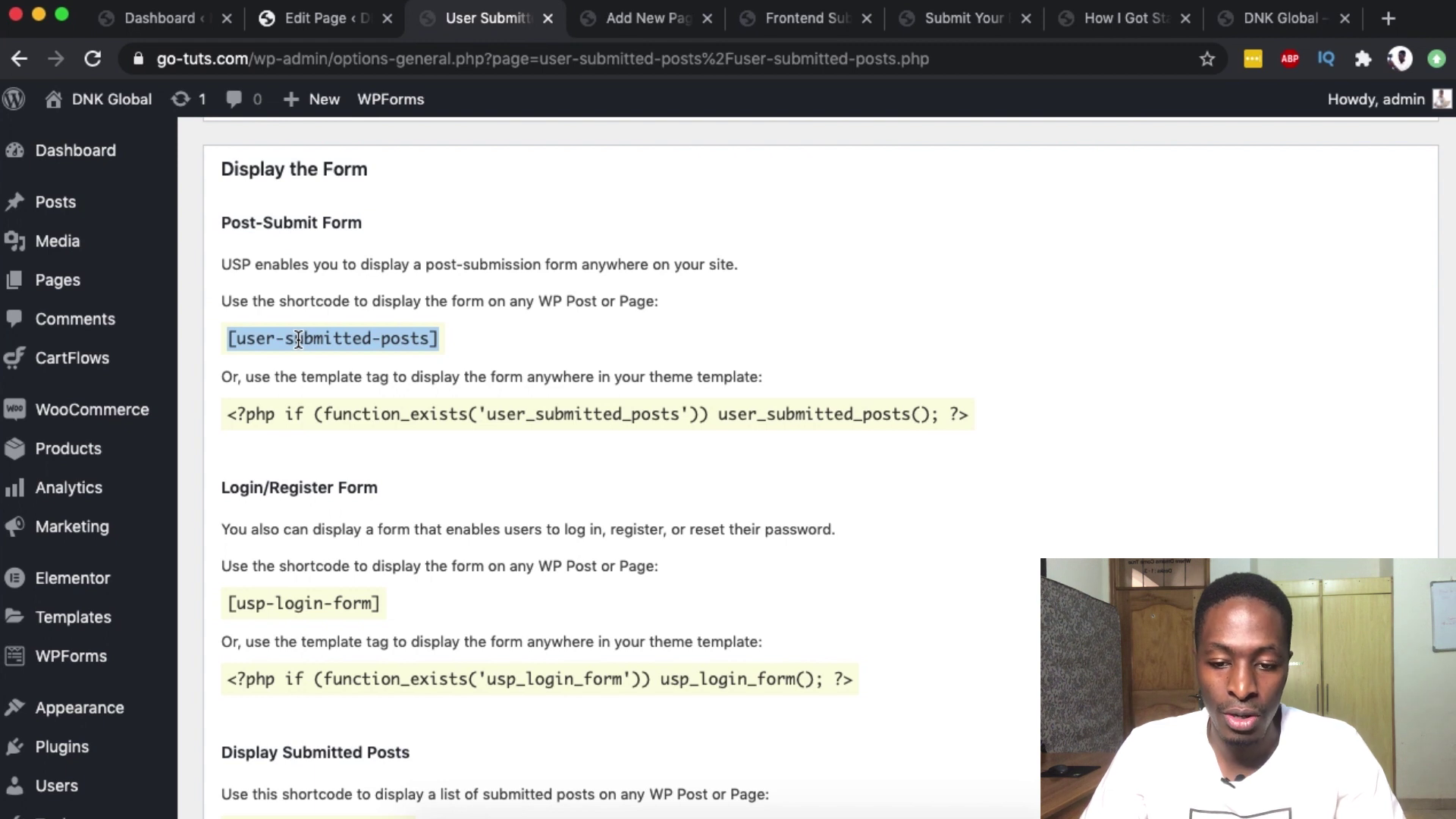
{"action": "left_click", "coordinate": [787, 18]}
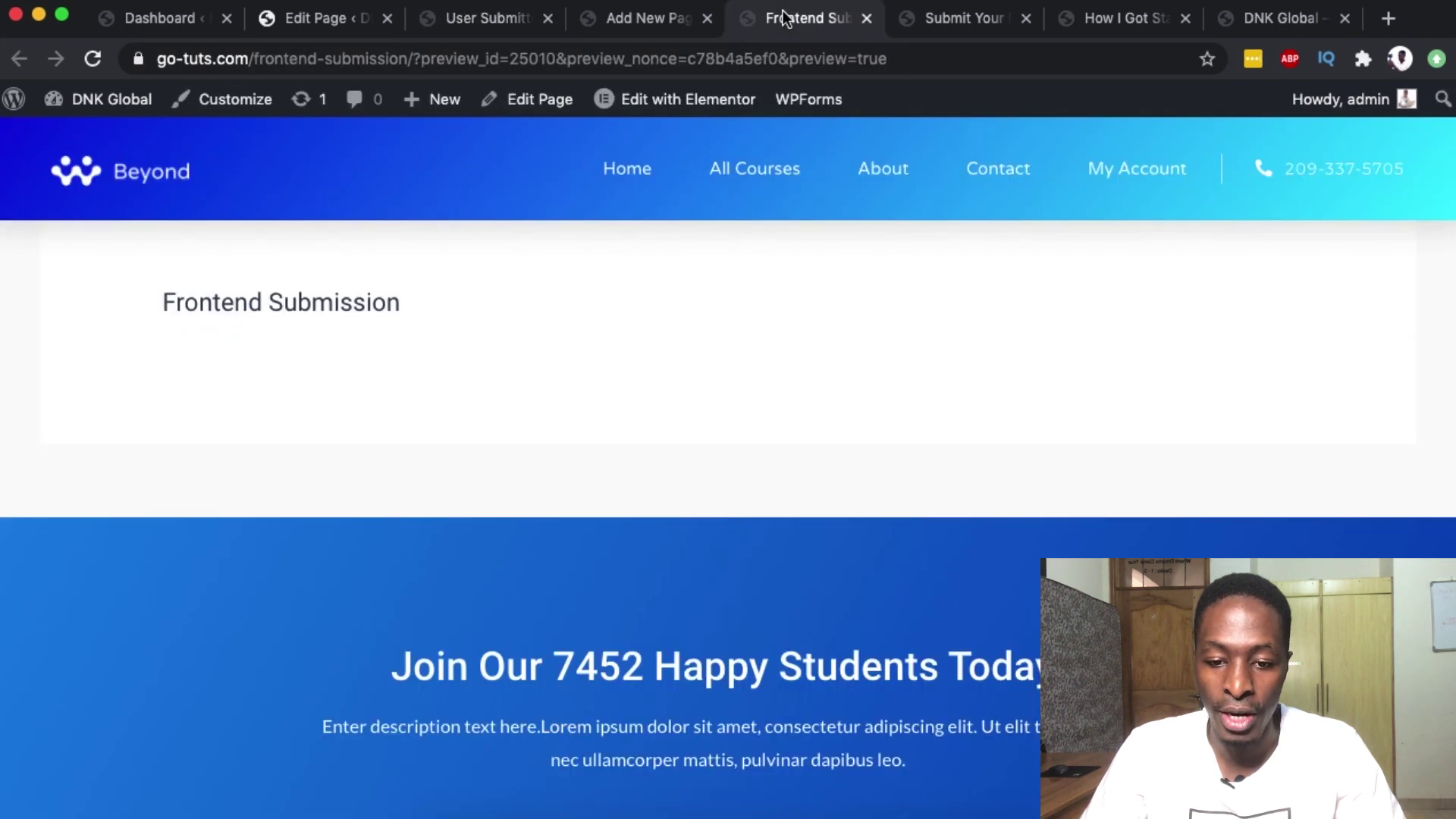
{"action": "left_click", "coordinate": [698, 23]}
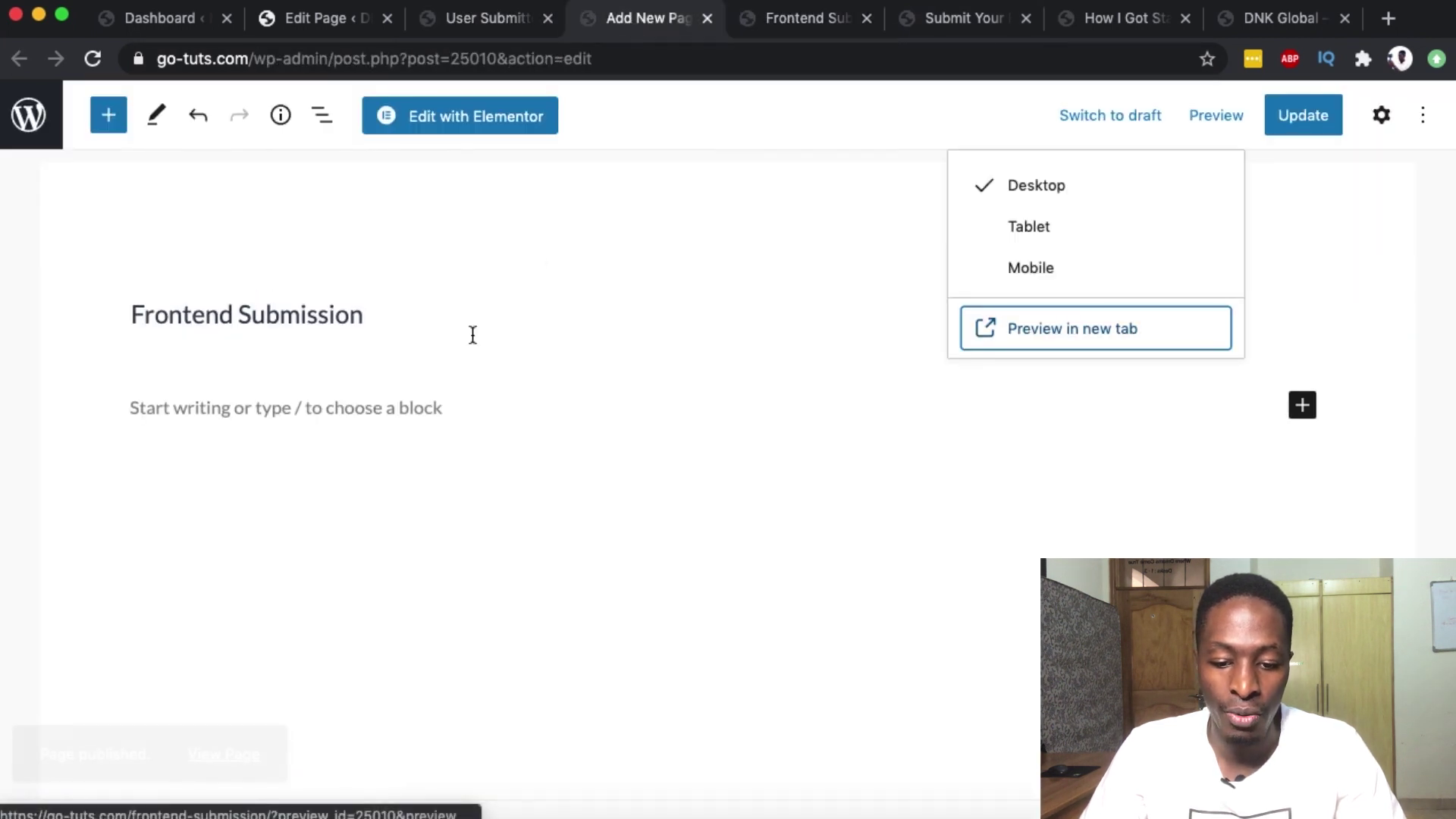
- Add a Shortcode block containing [user-submitted-posts] to the page body
{"action": "left_click", "coordinate": [275, 400]}
{"action": "left_click", "coordinate": [108, 115]}
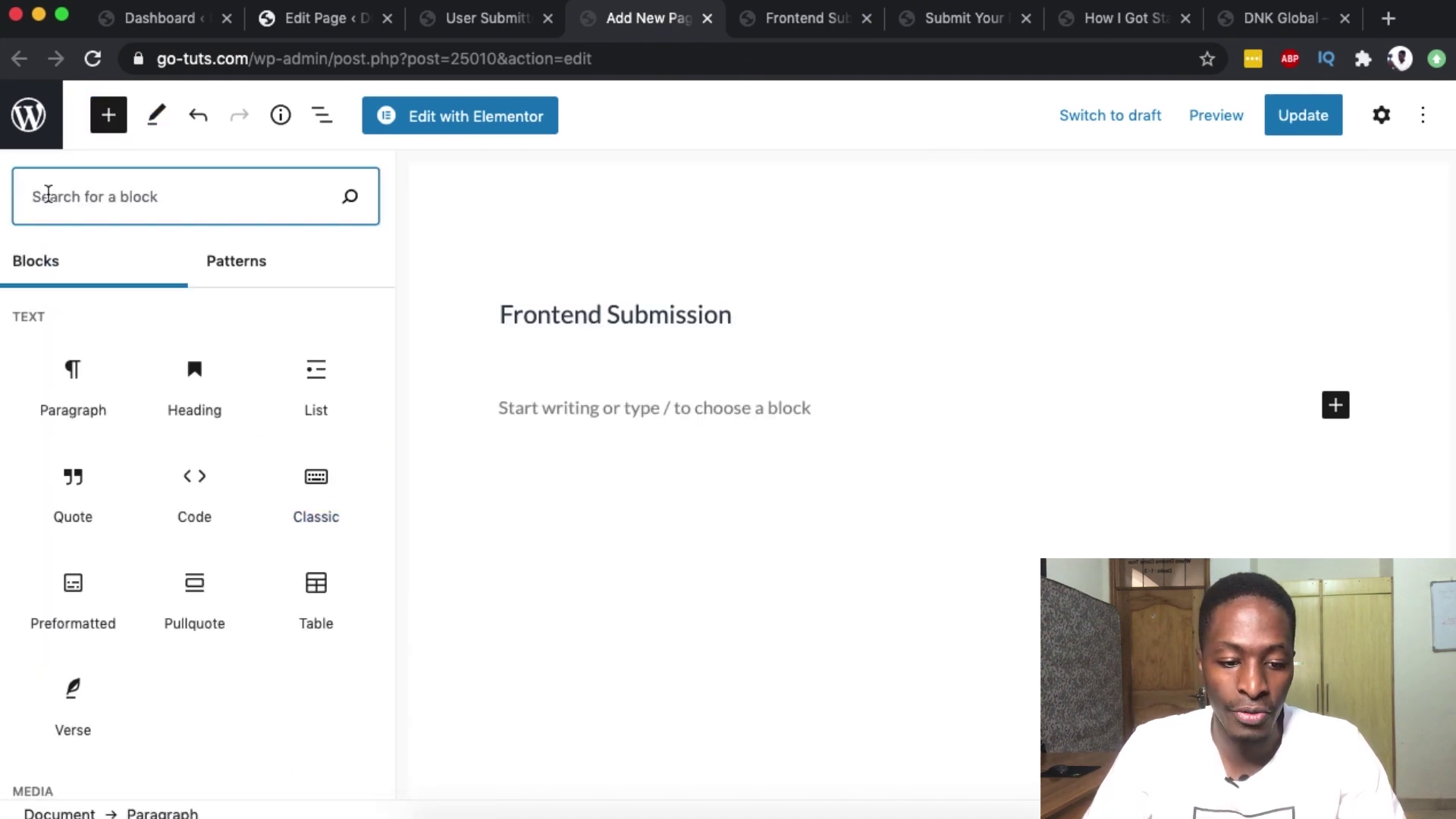
{"action": "type", "text": "soc"}
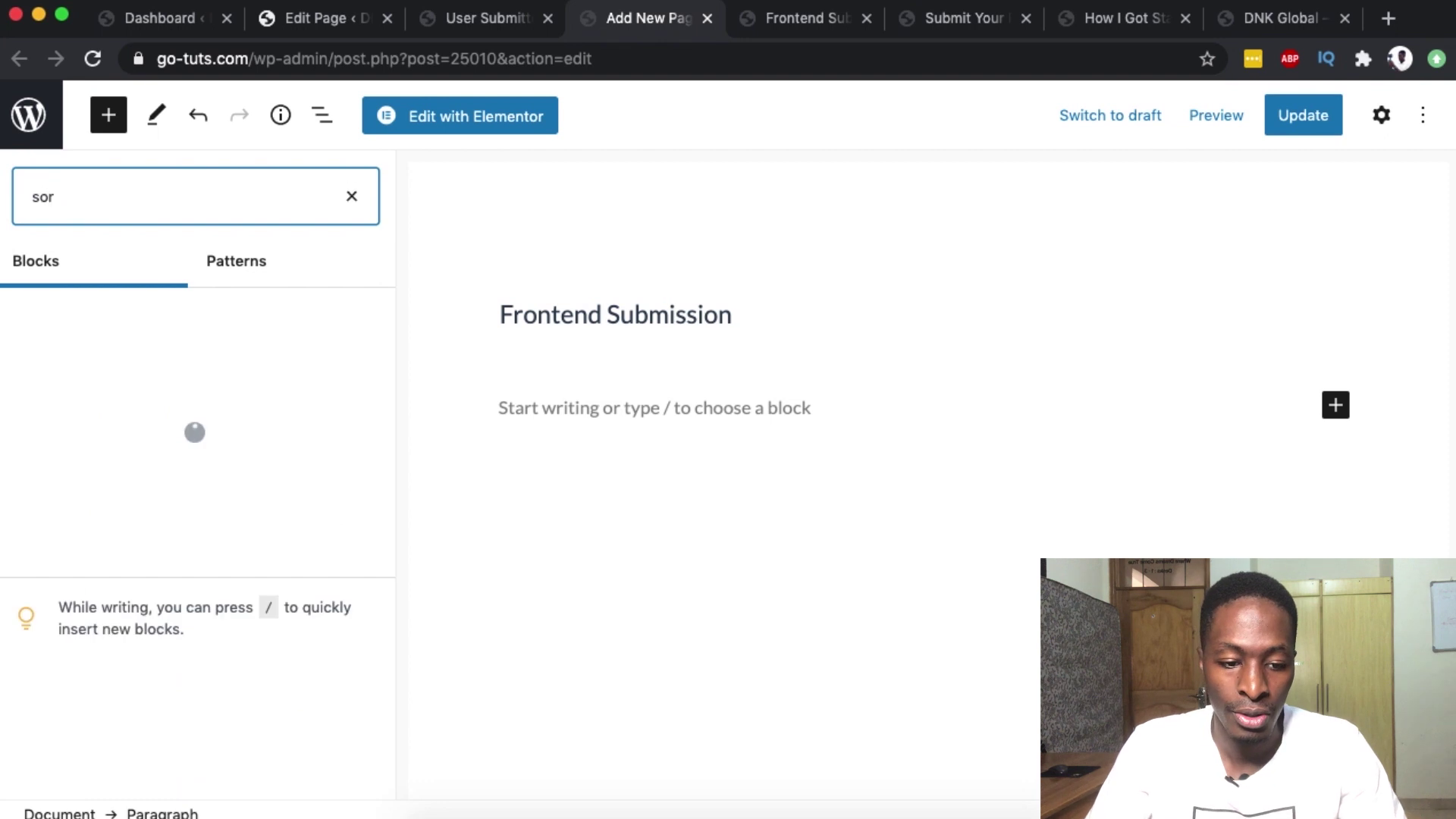
{"action": "key", "text": "BackSpace"}
{"action": "key", "text": "BackSpace"}
{"action": "type", "text": "ho"}
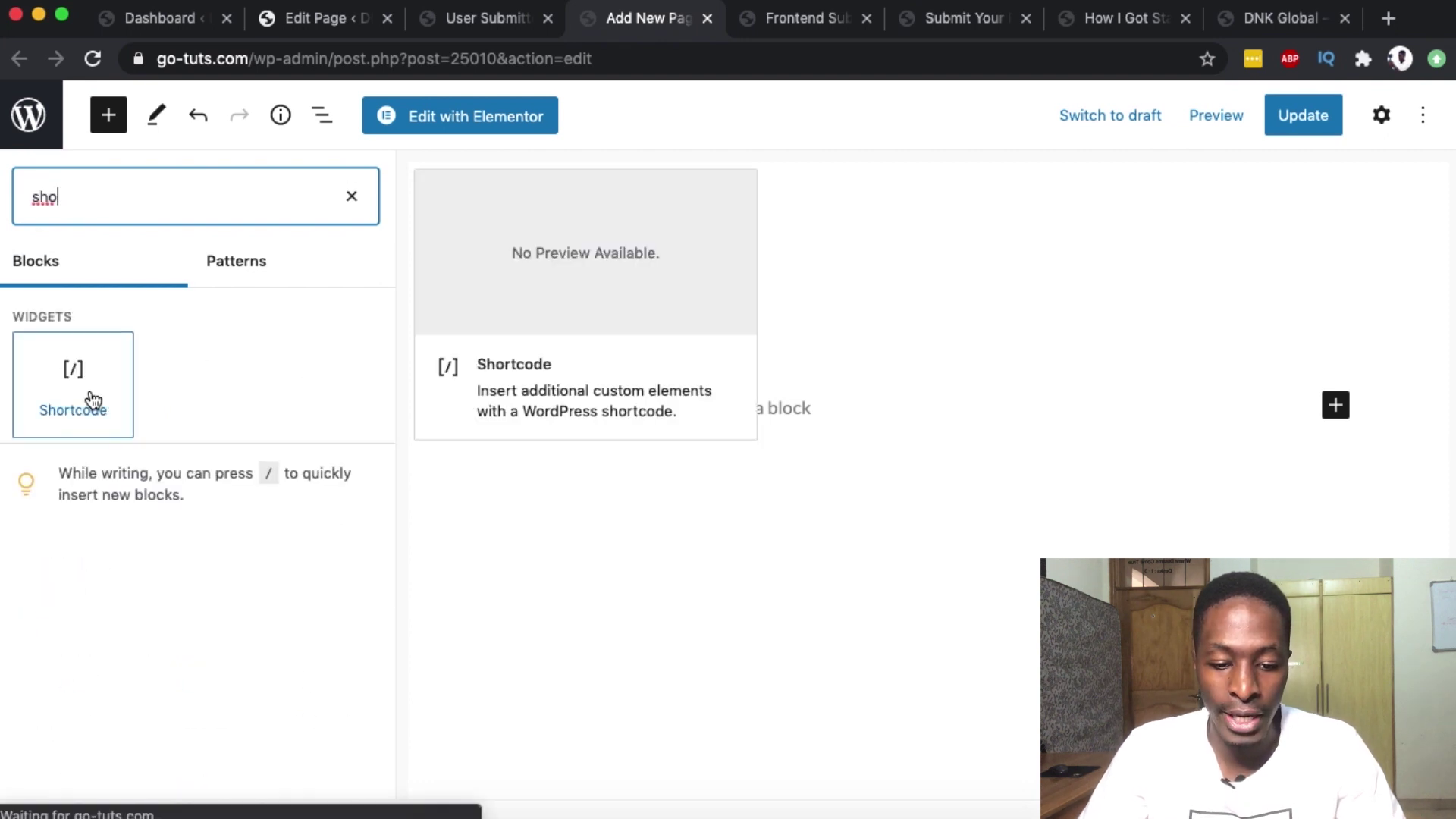
{"action": "left_click", "coordinate": [90, 398]}
{"action": "key", "text": "super+v"}
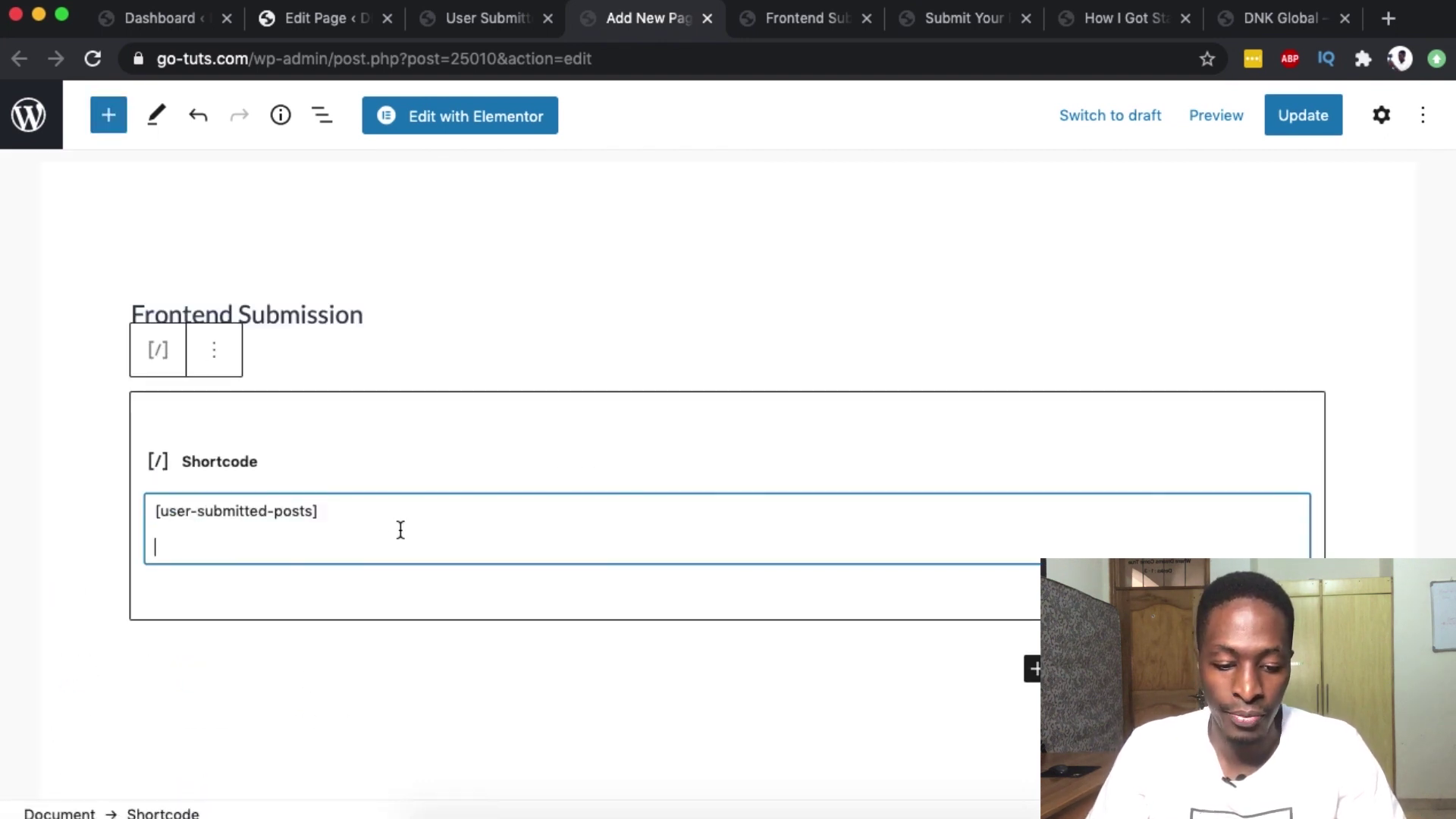
{"action": "key", "text": "BackSpace"}
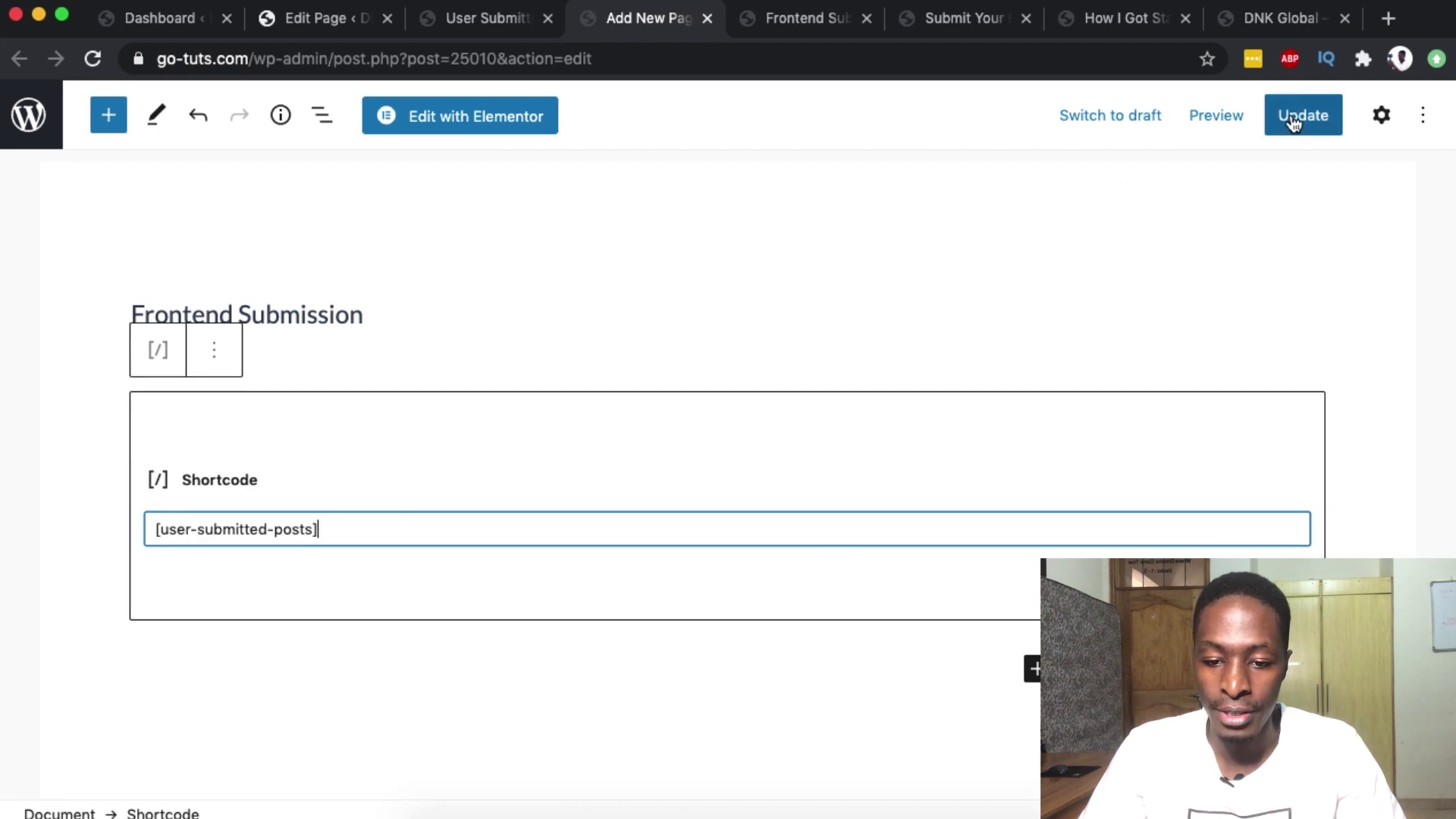
- Update the Frontend Submission page and preview it in a new tab
{"action": "left_click", "coordinate": [1293, 115]}
{"action": "left_click", "coordinate": [1190, 121]}
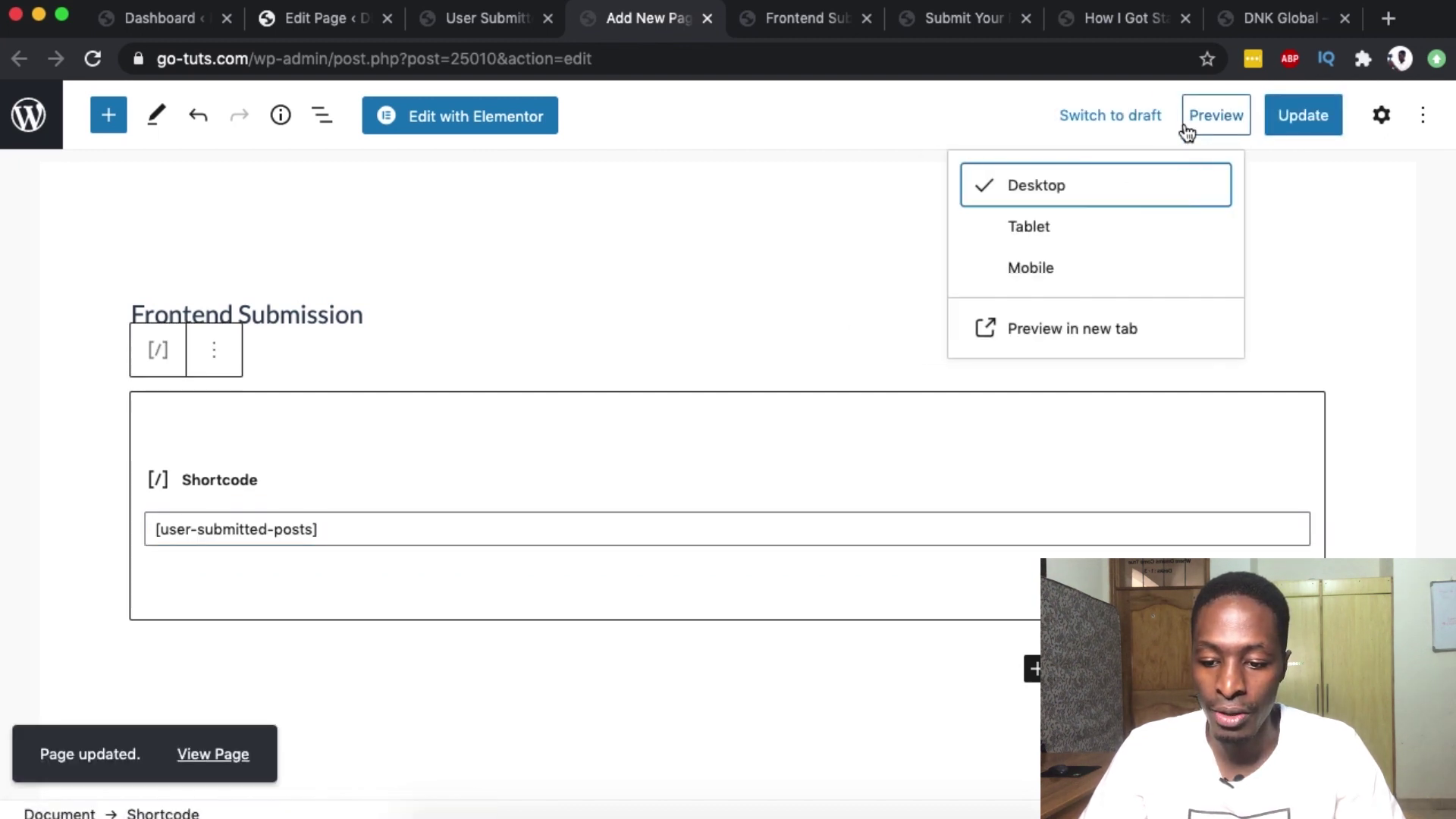
{"action": "left_click", "coordinate": [1065, 329]}
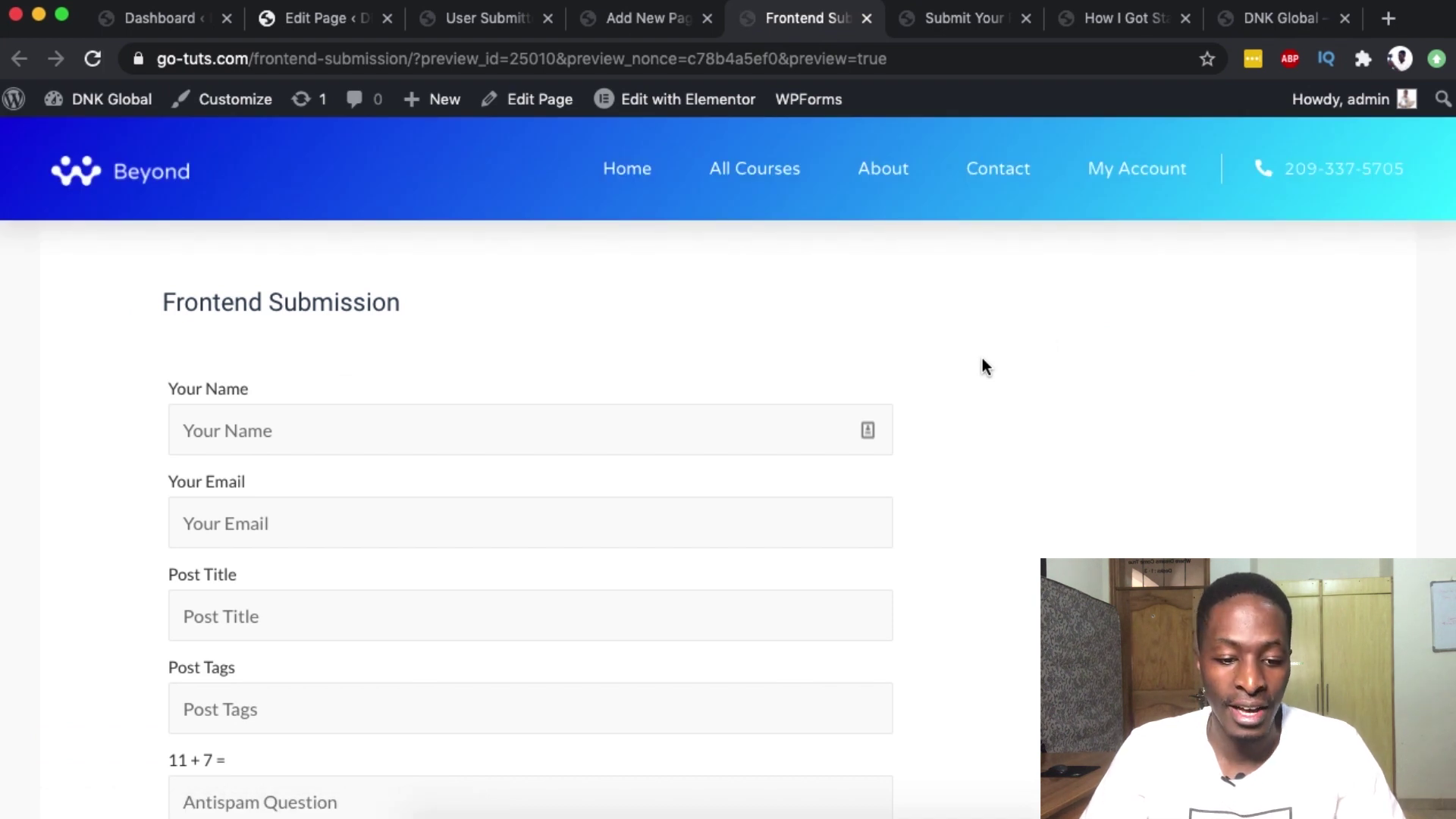
- Inspect the Frontend Submission preview form: categories, content area, 11 + 7 = question and terms checkbox
{"action": "scroll", "coordinate": [981, 361], "scroll_direction": "down", "scroll_amount": 3}
{"action": "scroll", "coordinate": [410, 377], "scroll_direction": "up", "scroll_amount": 1}
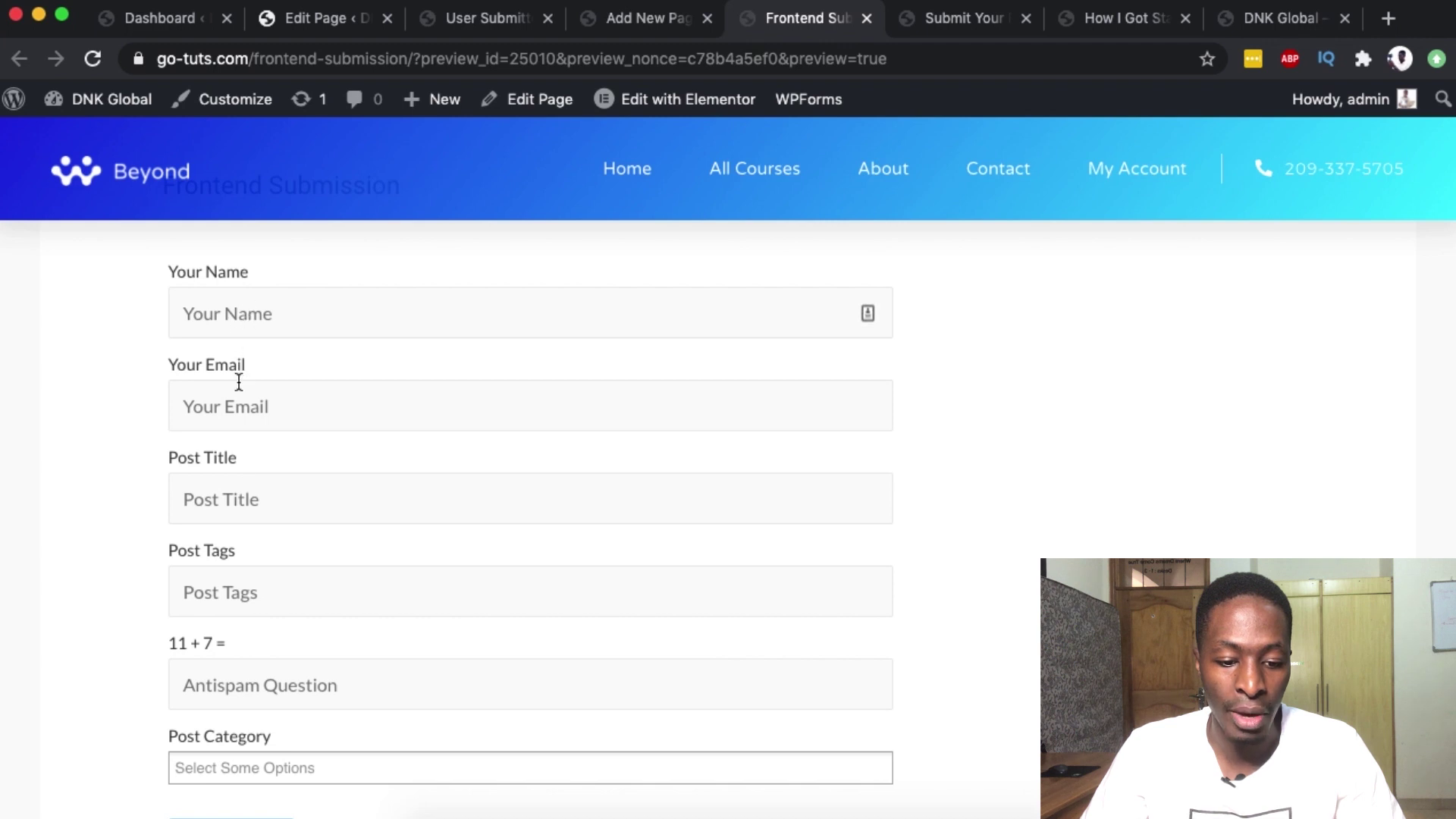
{"action": "scroll", "coordinate": [257, 504], "scroll_direction": "down", "scroll_amount": 5}
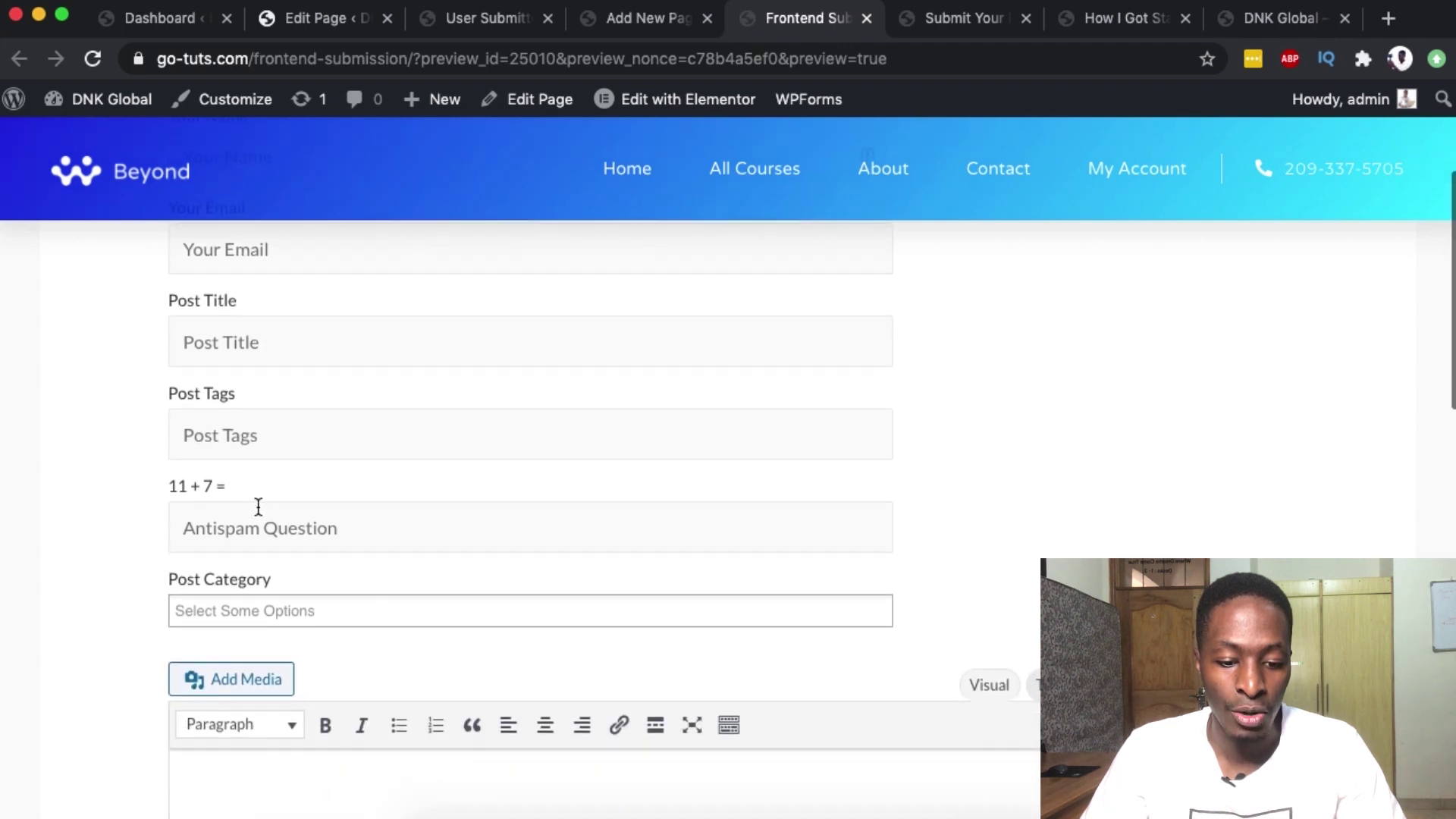
{"action": "left_click", "coordinate": [246, 459]}
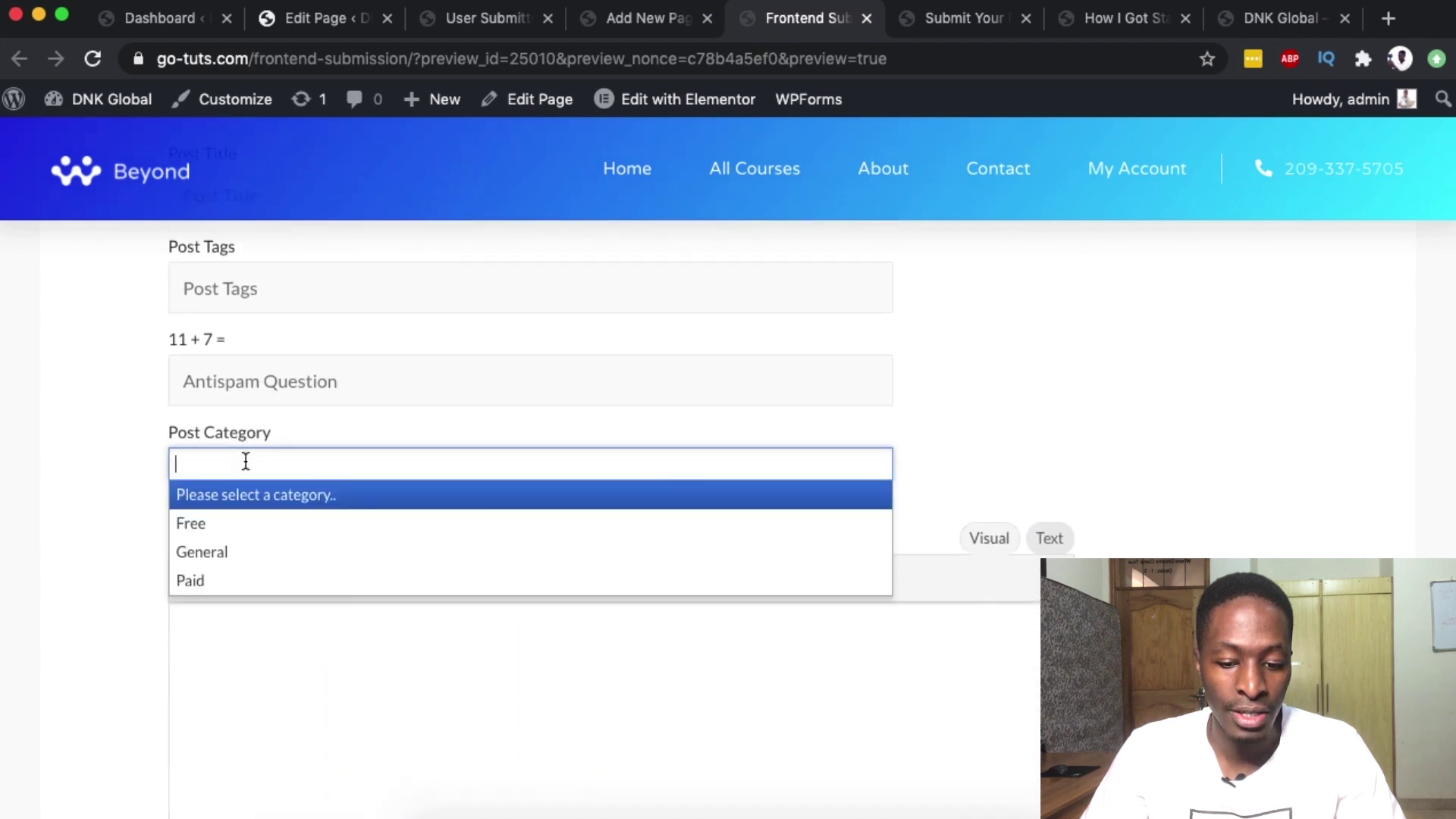
{"action": "scroll", "coordinate": [347, 402], "scroll_direction": "down", "scroll_amount": 1}
{"action": "scroll", "coordinate": [346, 402], "scroll_direction": "down", "scroll_amount": 1}
{"action": "left_click", "coordinate": [212, 557]}
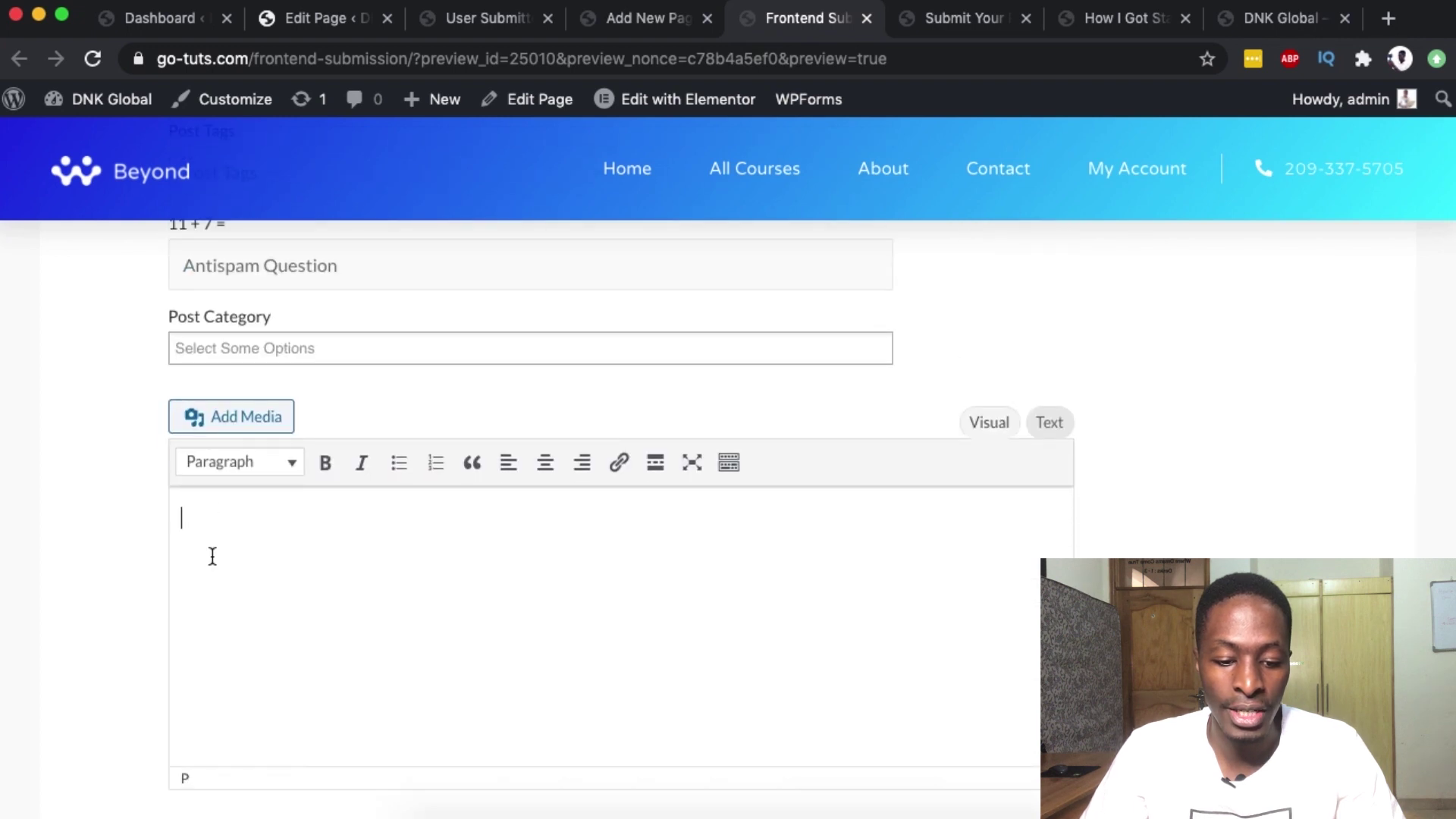
{"action": "scroll", "coordinate": [213, 557], "scroll_direction": "down", "scroll_amount": 7}
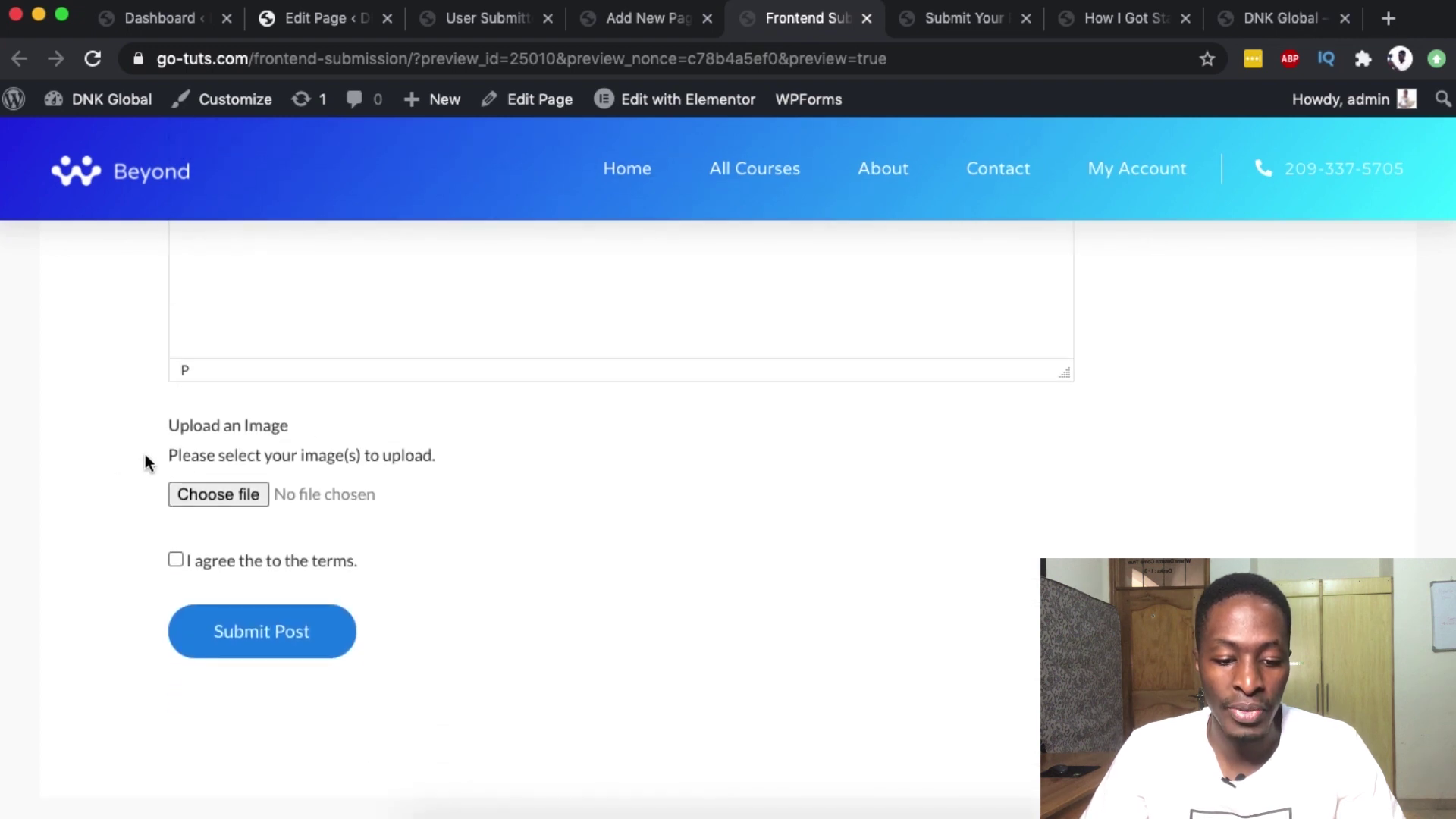
{"action": "scroll", "coordinate": [188, 558], "scroll_direction": "down", "scroll_amount": 1}
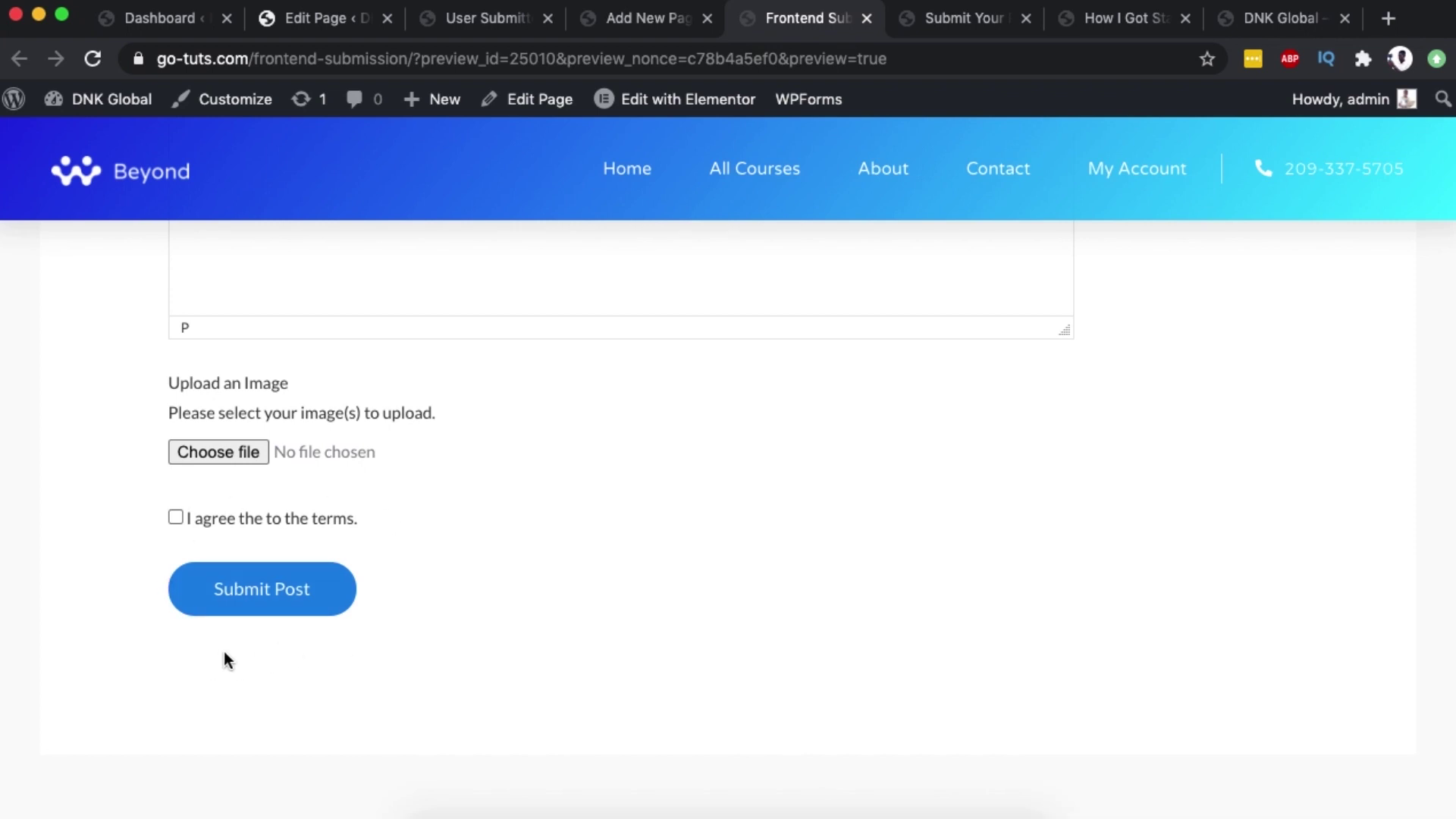
{"action": "scroll", "coordinate": [256, 628], "scroll_direction": "down", "scroll_amount": 3}
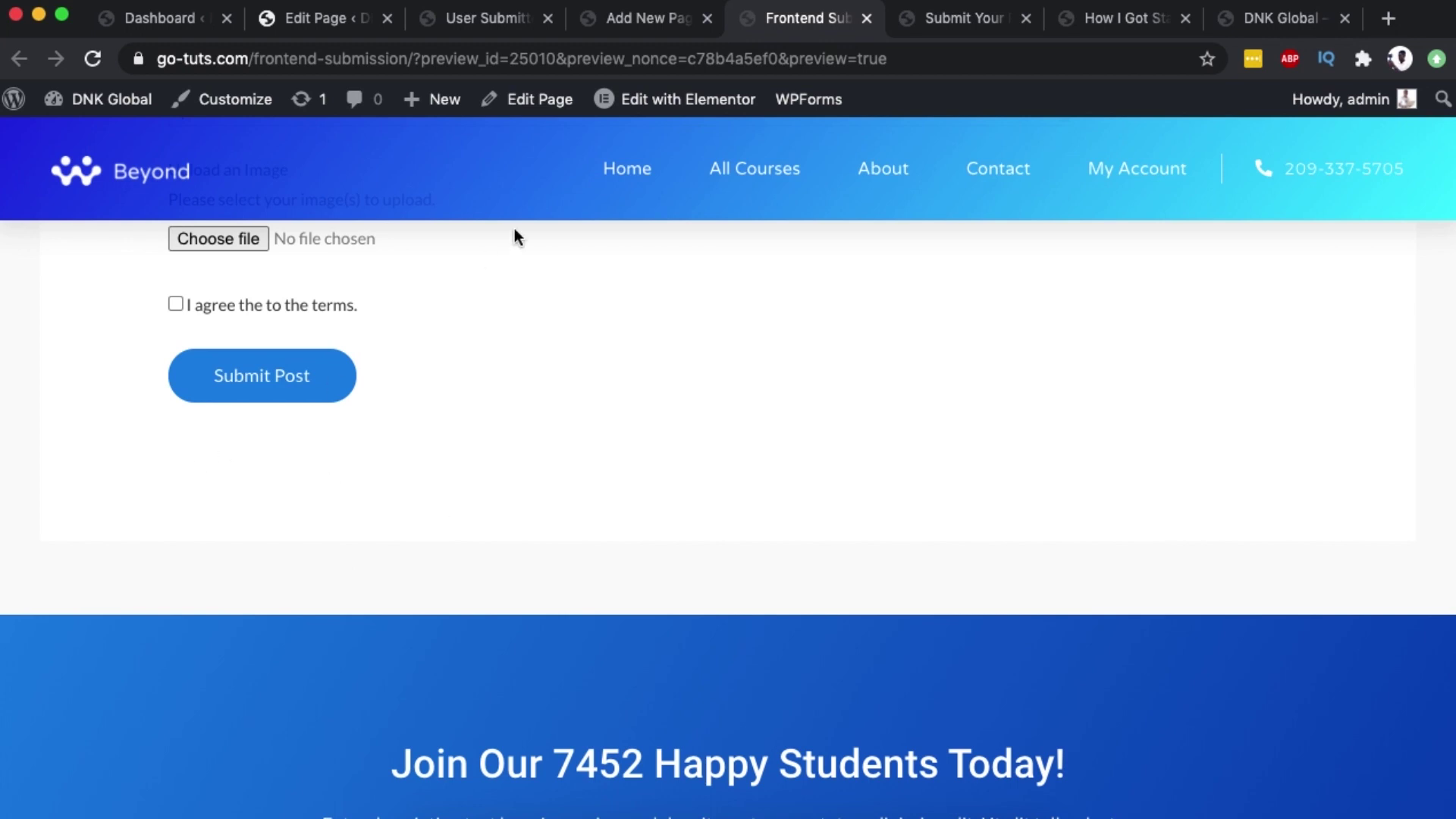
- On the User Submitted Posts settings, scroll to Reset Form Button and select the [usp-reset-button] shortcode
{"action": "left_click", "coordinate": [496, 21]}
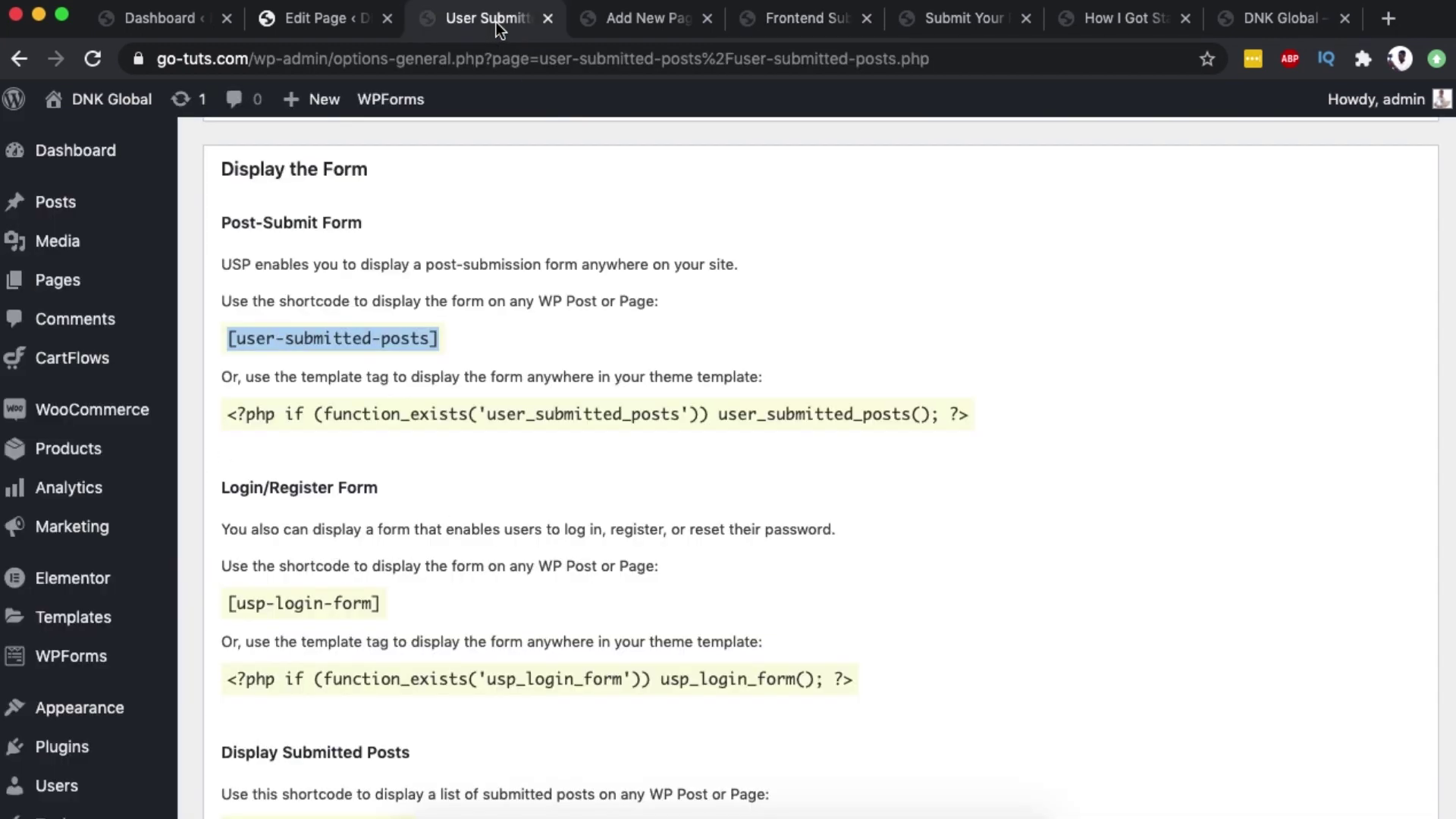
{"action": "scroll", "coordinate": [389, 552], "scroll_direction": "down", "scroll_amount": 5}
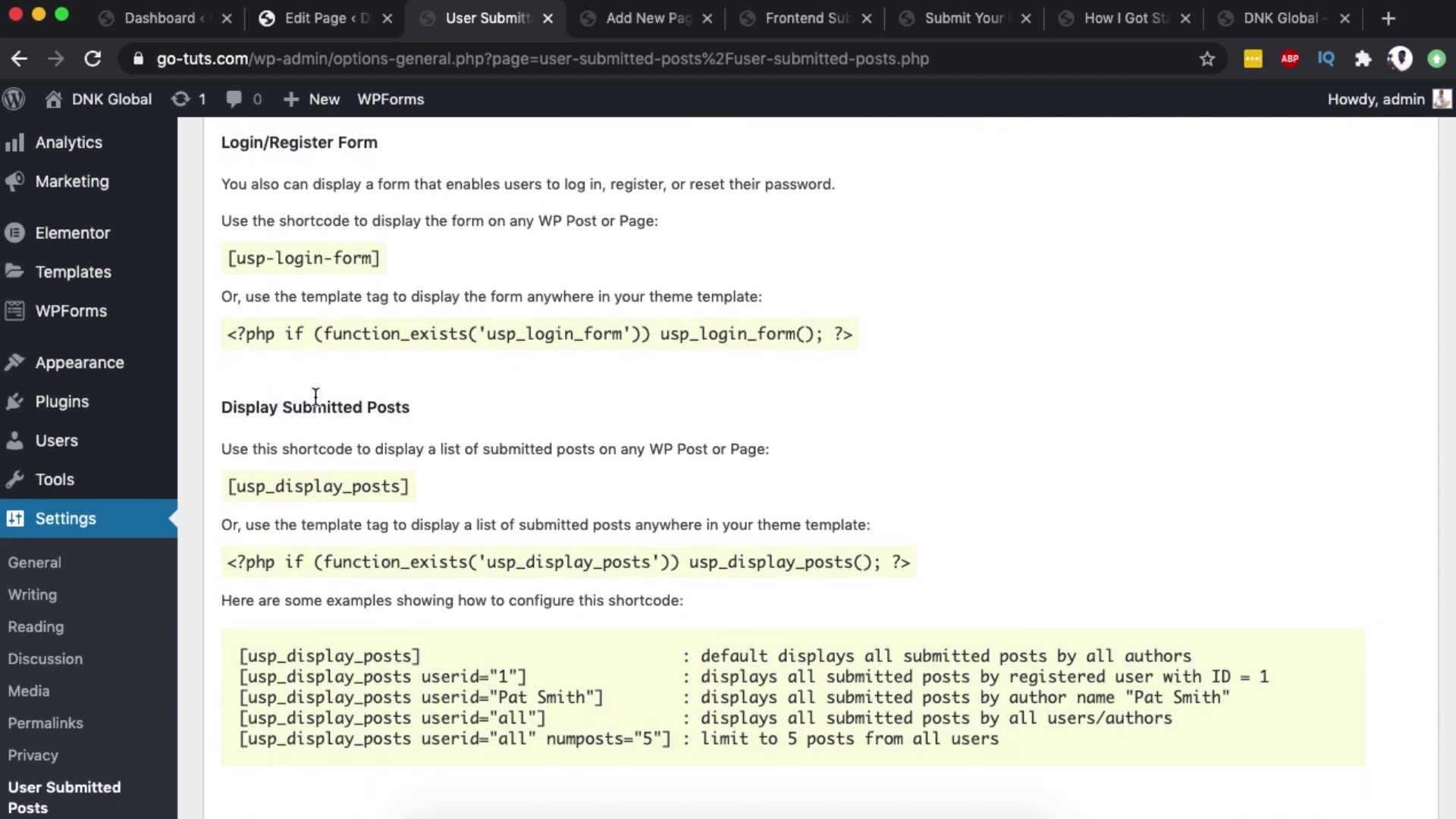
{"action": "double_click", "coordinate": [308, 488]}
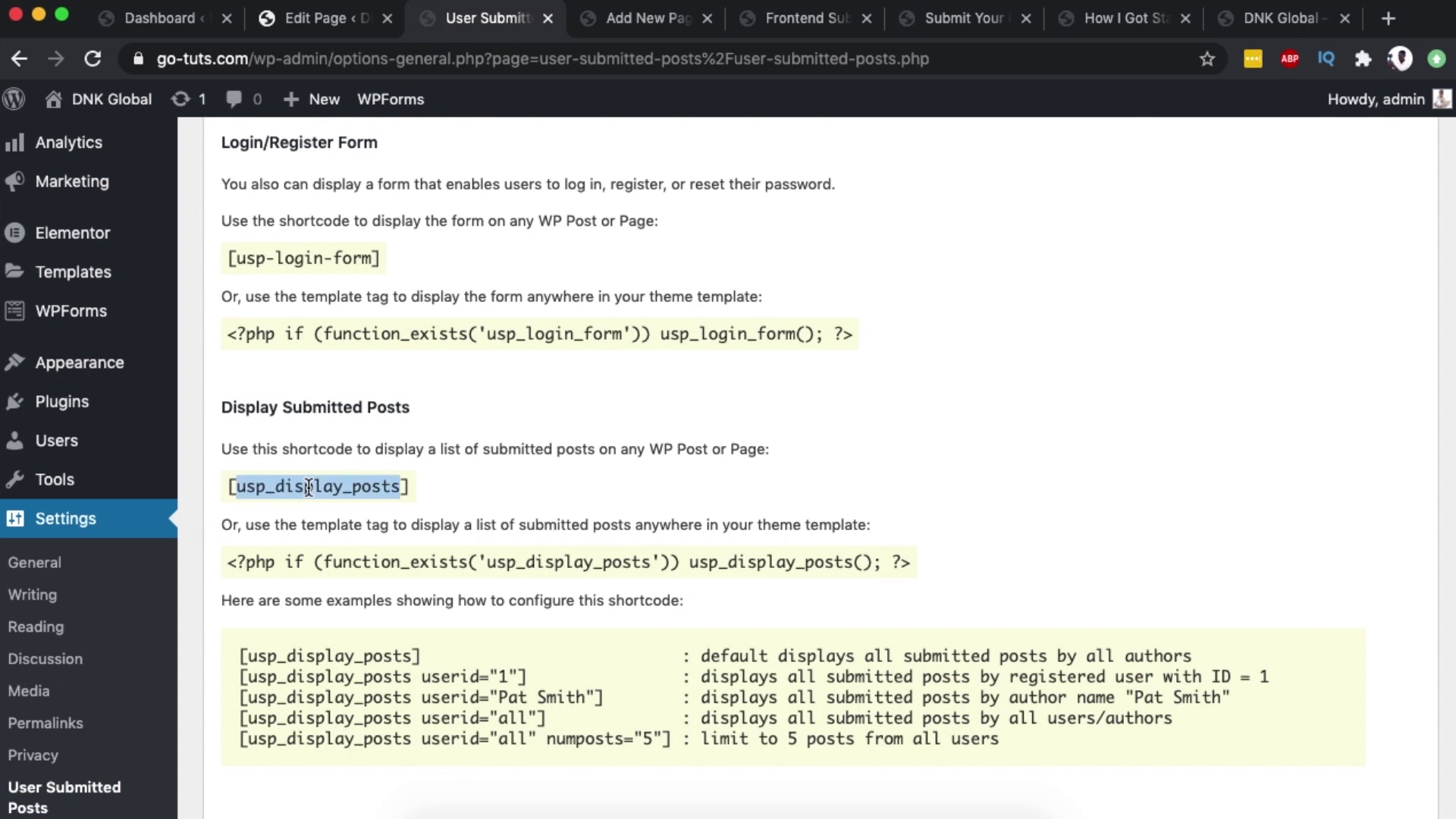
{"action": "scroll", "coordinate": [309, 487], "scroll_direction": "down", "scroll_amount": 7}
{"action": "scroll", "coordinate": [308, 485], "scroll_direction": "down", "scroll_amount": 6}
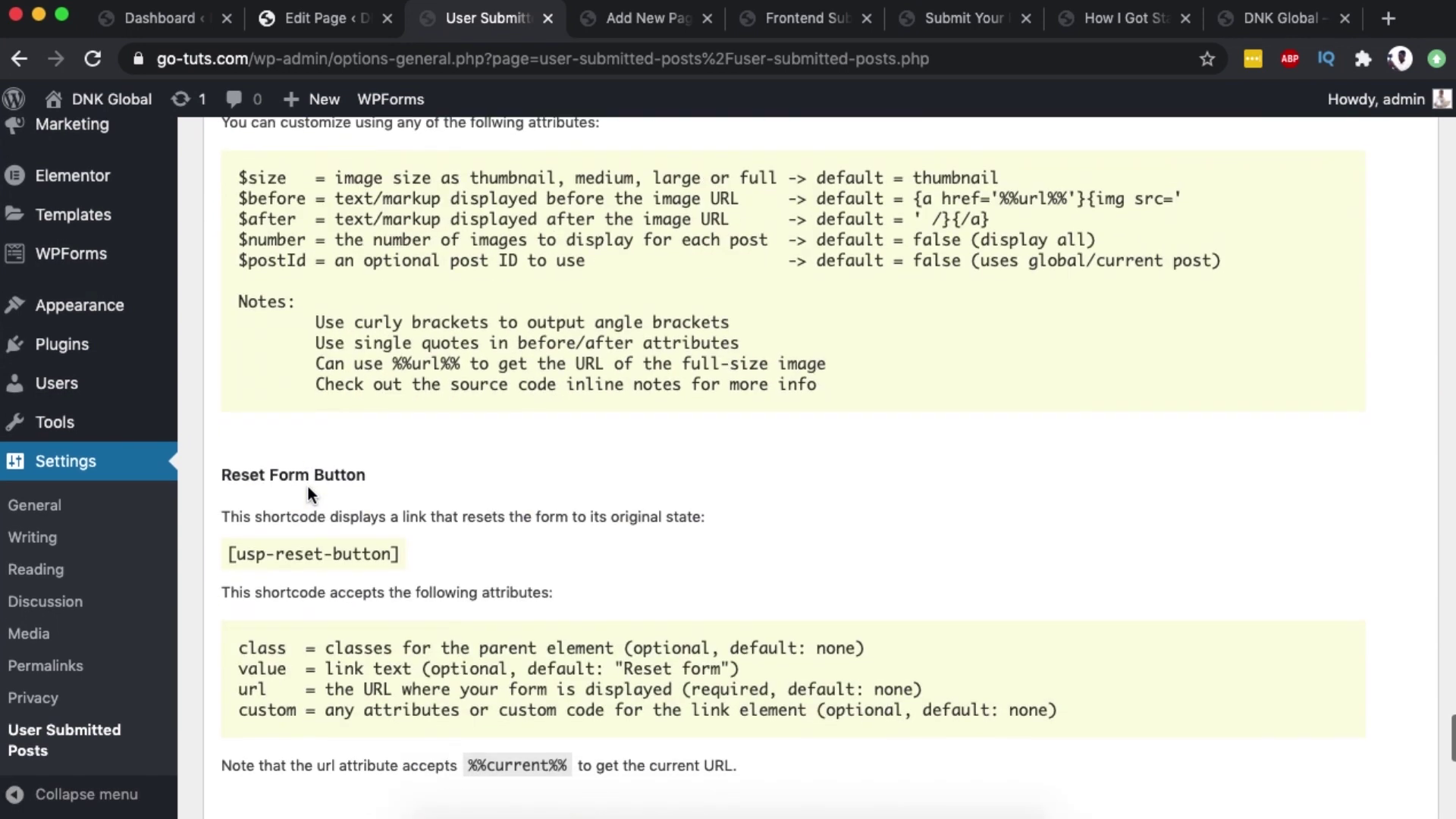
{"action": "triple_click", "coordinate": [256, 471]}
{"action": "key", "text": "super+c"}
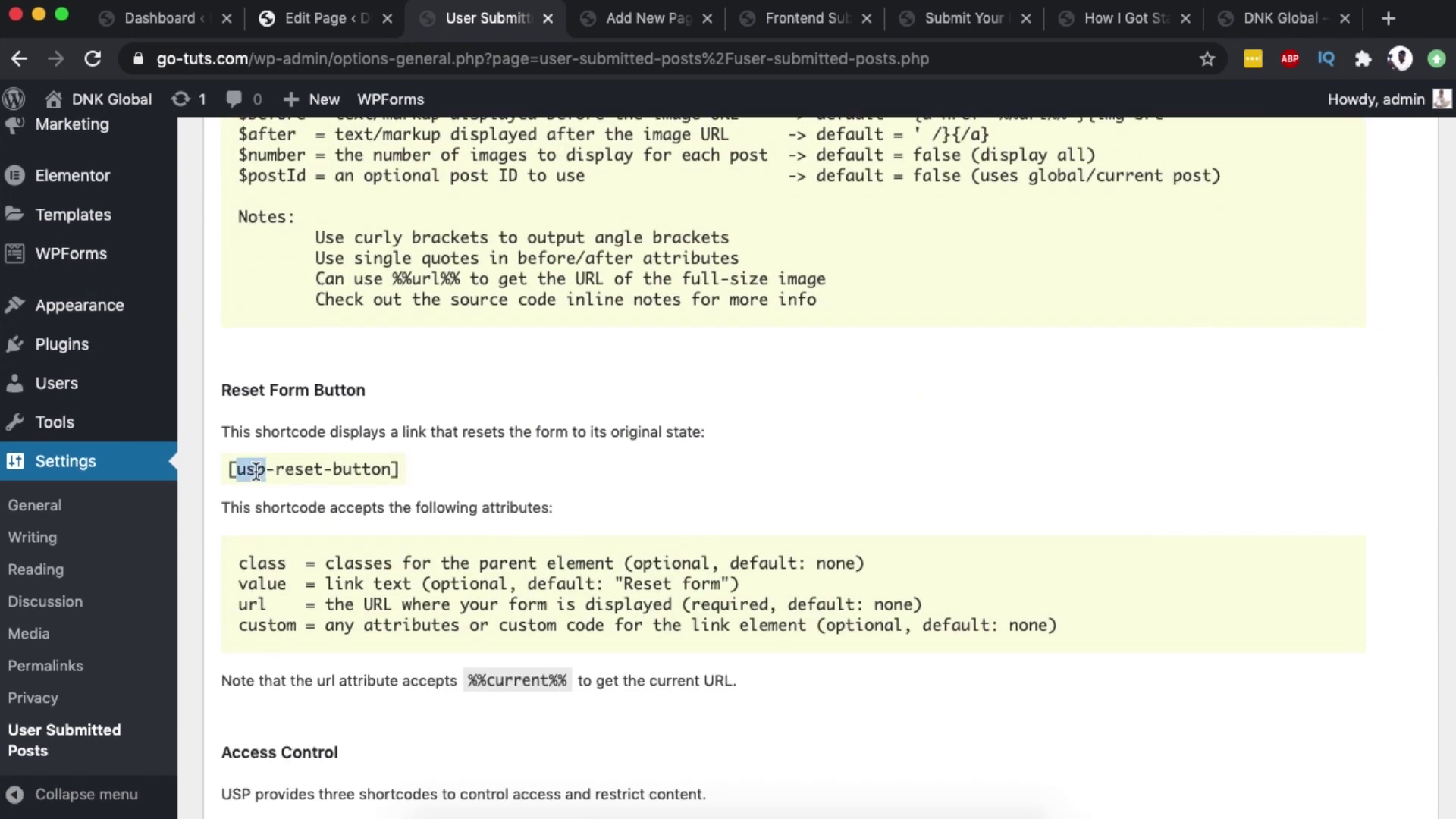
- Add a Shortcode block containing [usp-reset-button] to the Frontend Submission page
{"action": "left_click", "coordinate": [625, 18]}
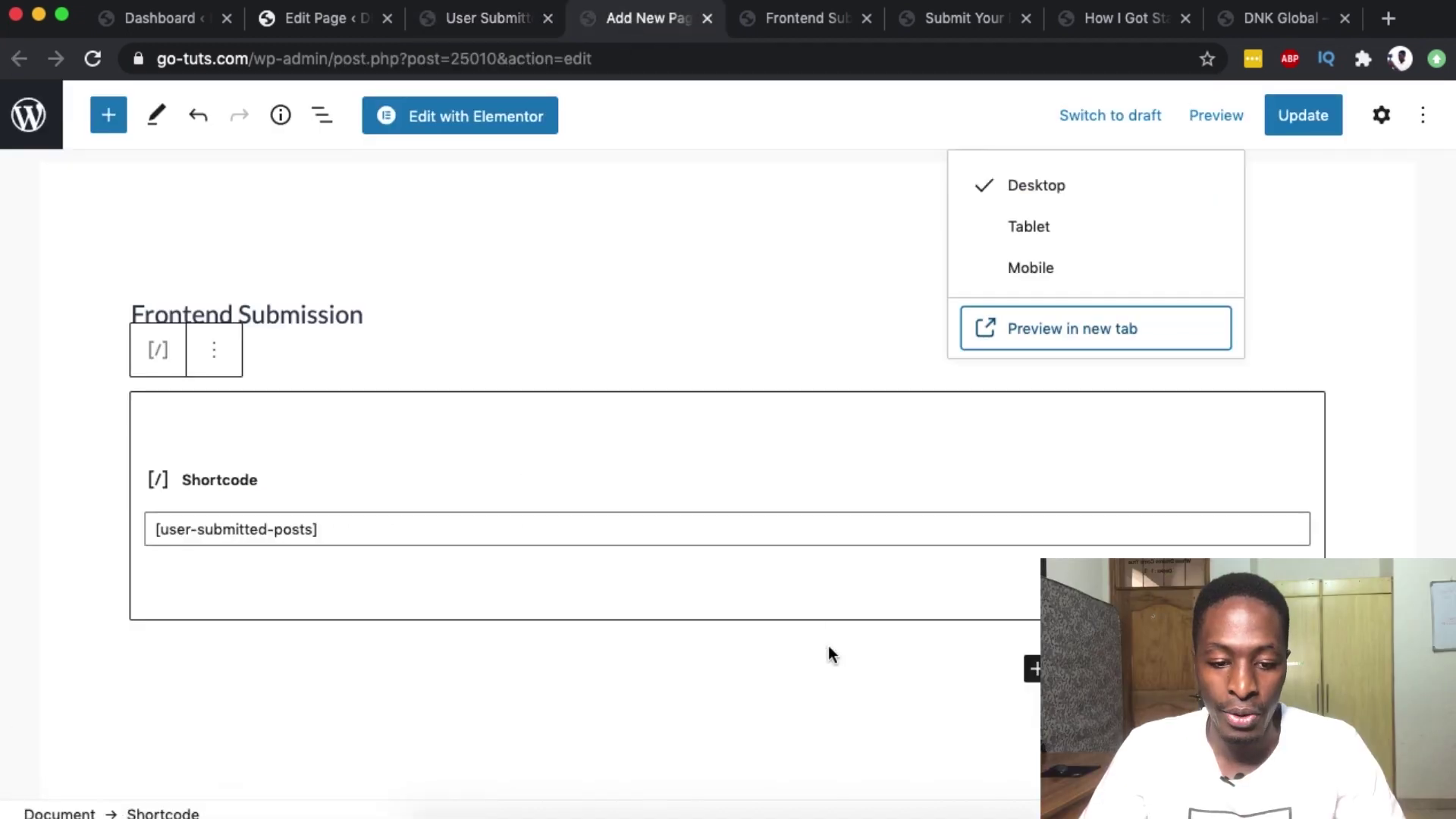
{"action": "left_click", "coordinate": [309, 267]}
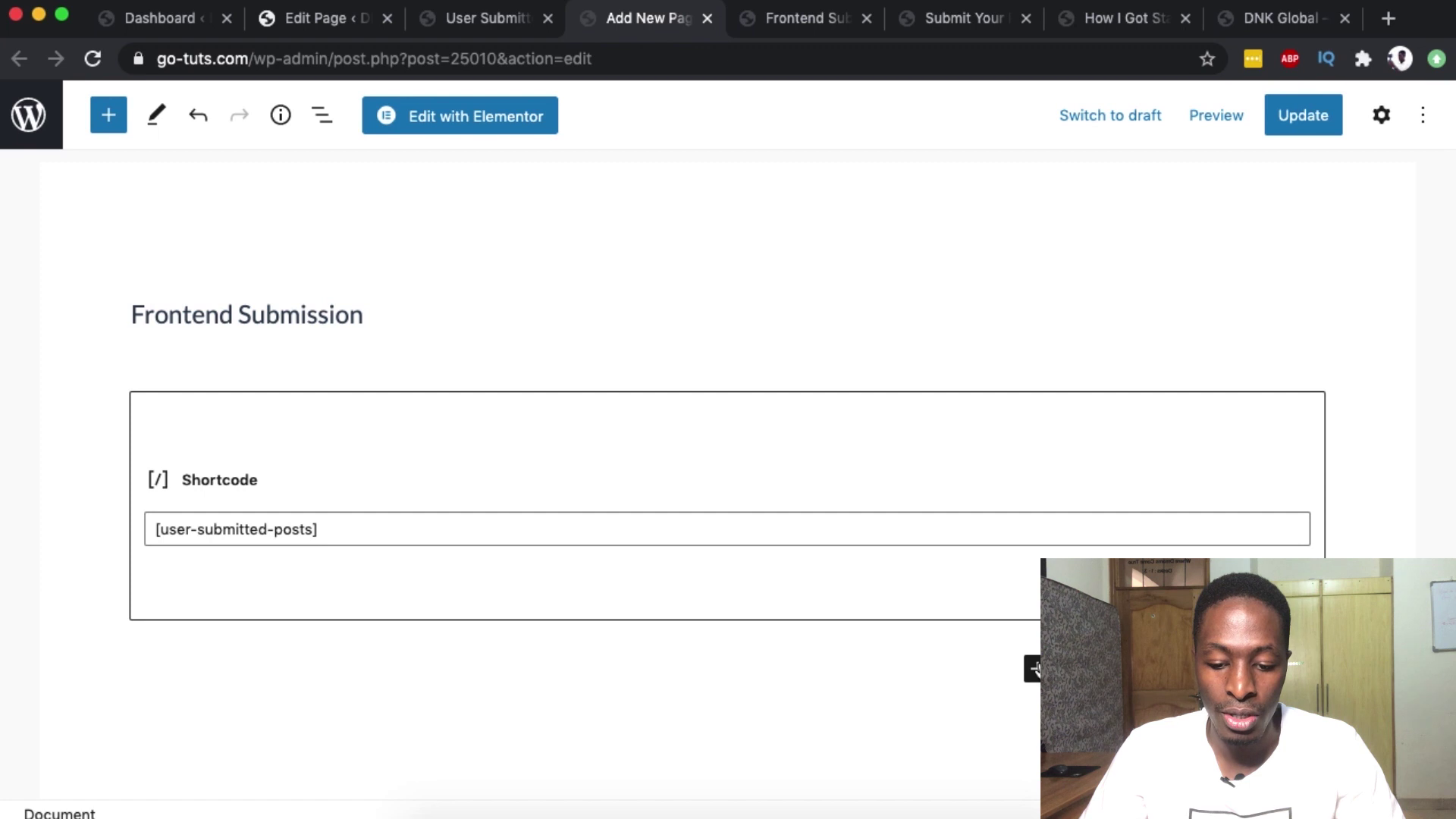
{"action": "left_click", "coordinate": [1033, 669]}
{"action": "left_click", "coordinate": [1083, 410]}
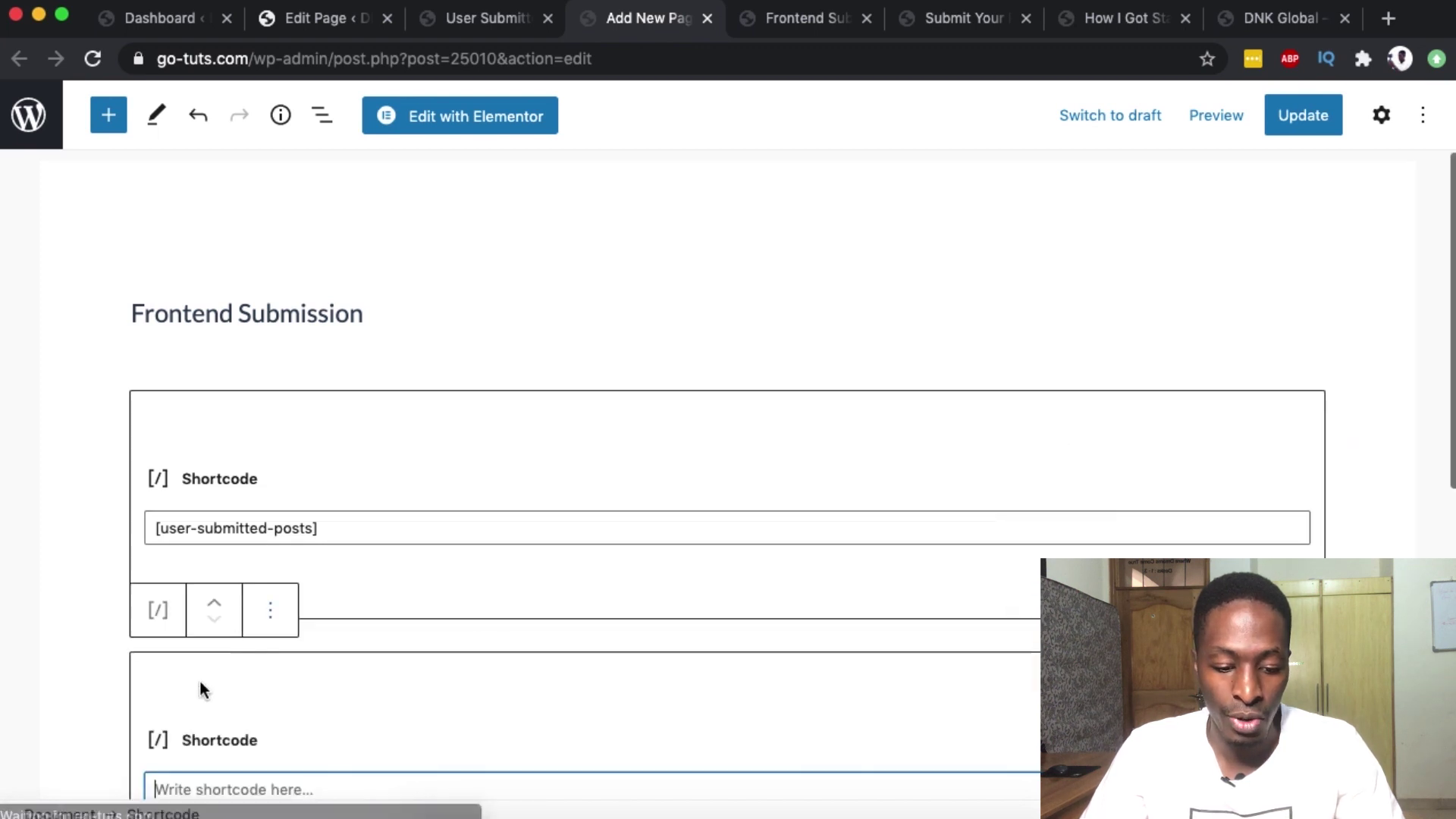
{"action": "scroll", "coordinate": [199, 681], "scroll_direction": "down", "scroll_amount": 2}
{"action": "key", "text": "super+v"}
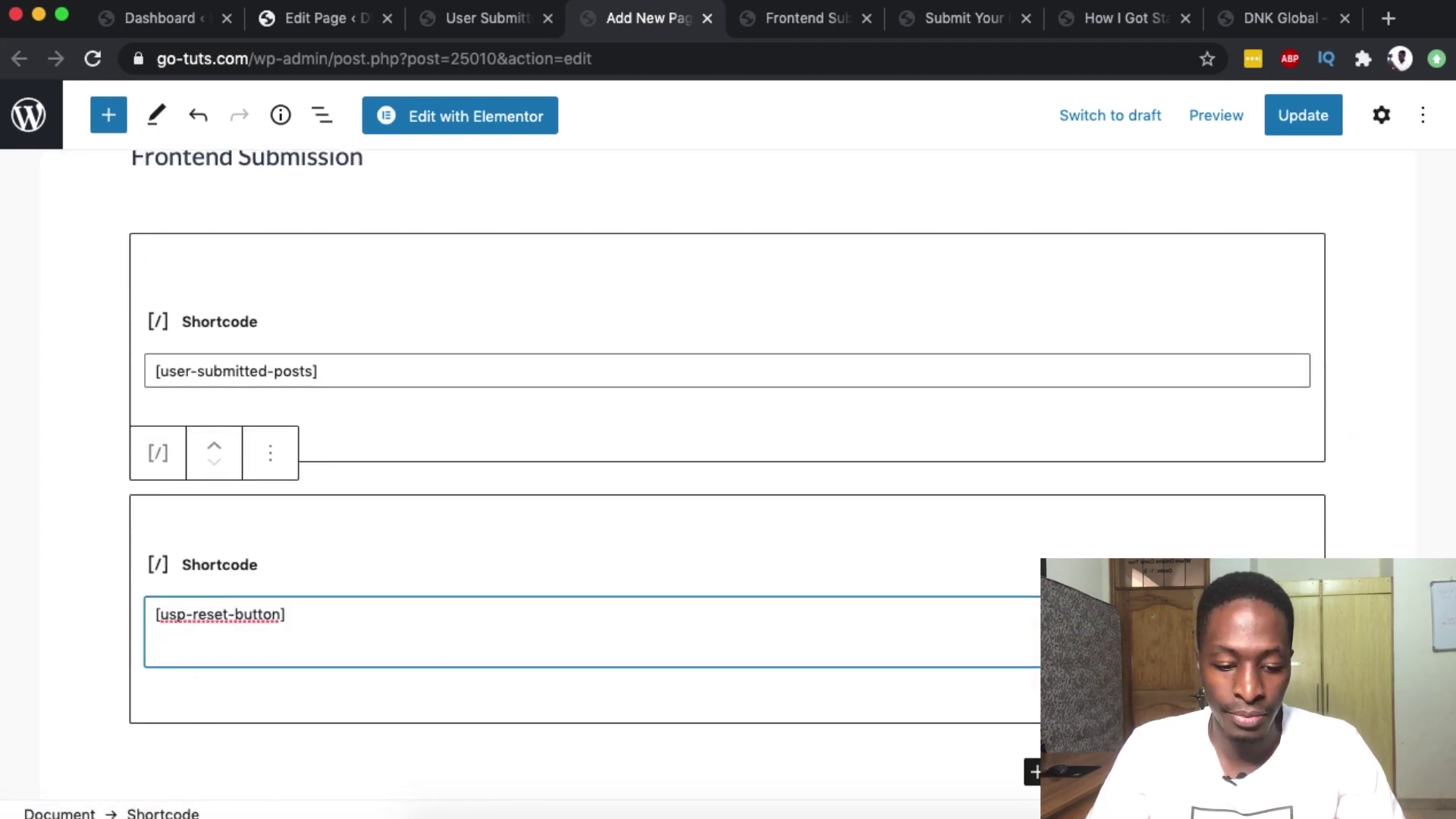
{"action": "key", "text": "BackSpace"}
- Add a second Shortcode block with [usp_display_posts] copied from the settings, then update the page
{"action": "scroll", "coordinate": [627, 593], "scroll_direction": "down", "scroll_amount": 2}
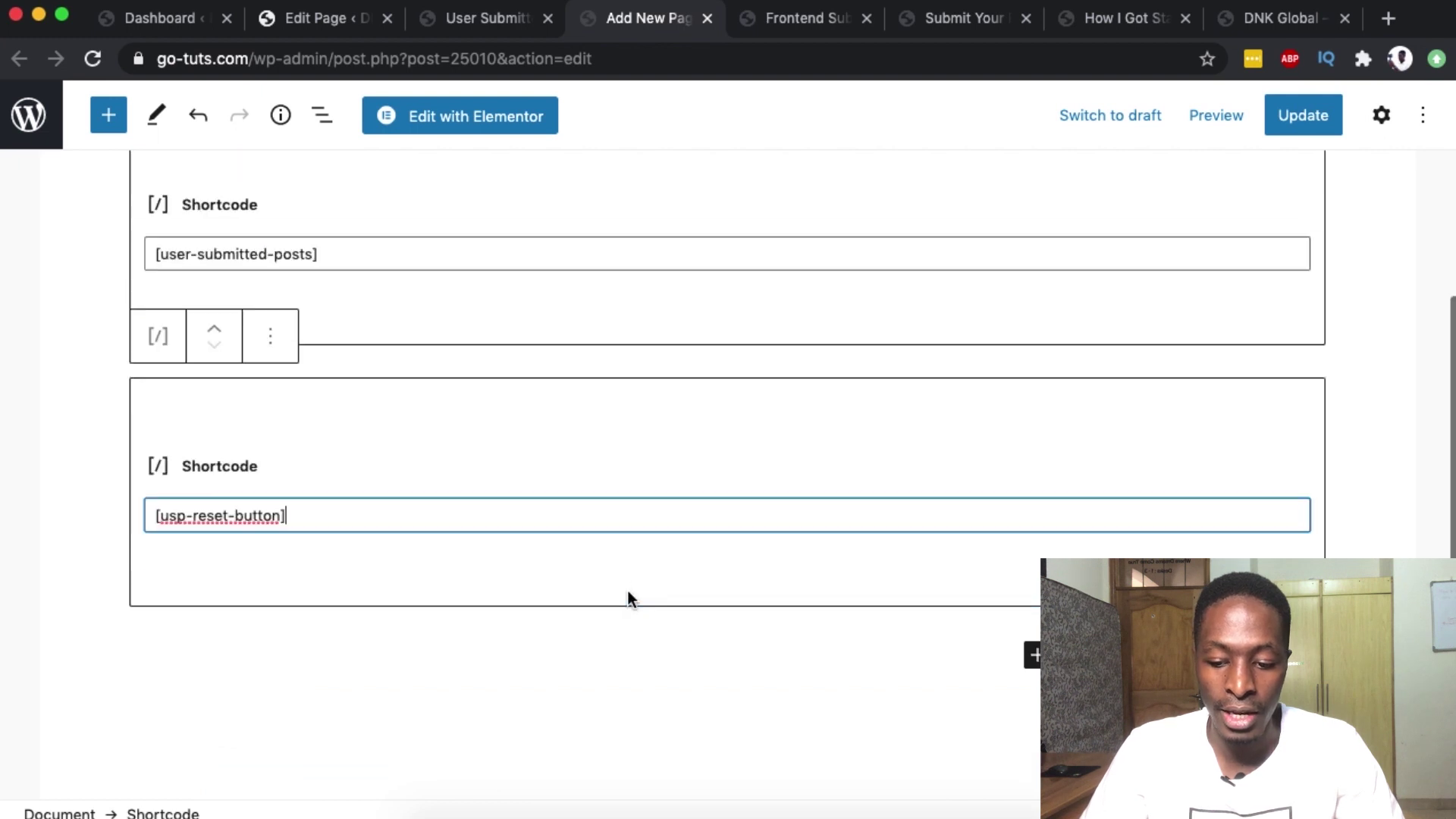
{"action": "scroll", "coordinate": [628, 597], "scroll_direction": "down", "scroll_amount": 2}
{"action": "left_click", "coordinate": [1038, 534]}
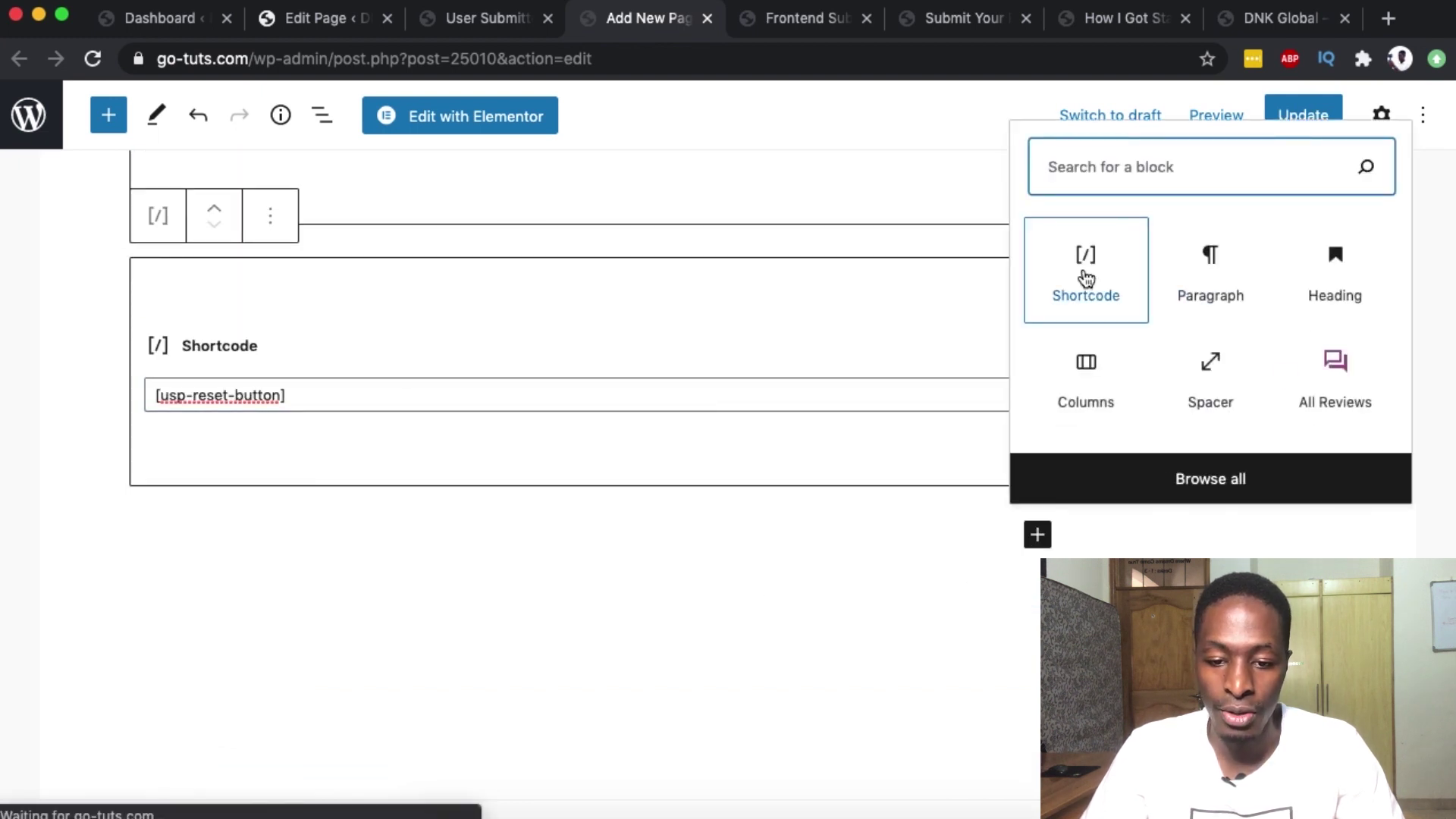
{"action": "left_click", "coordinate": [1087, 279]}
{"action": "left_click", "coordinate": [493, 19]}
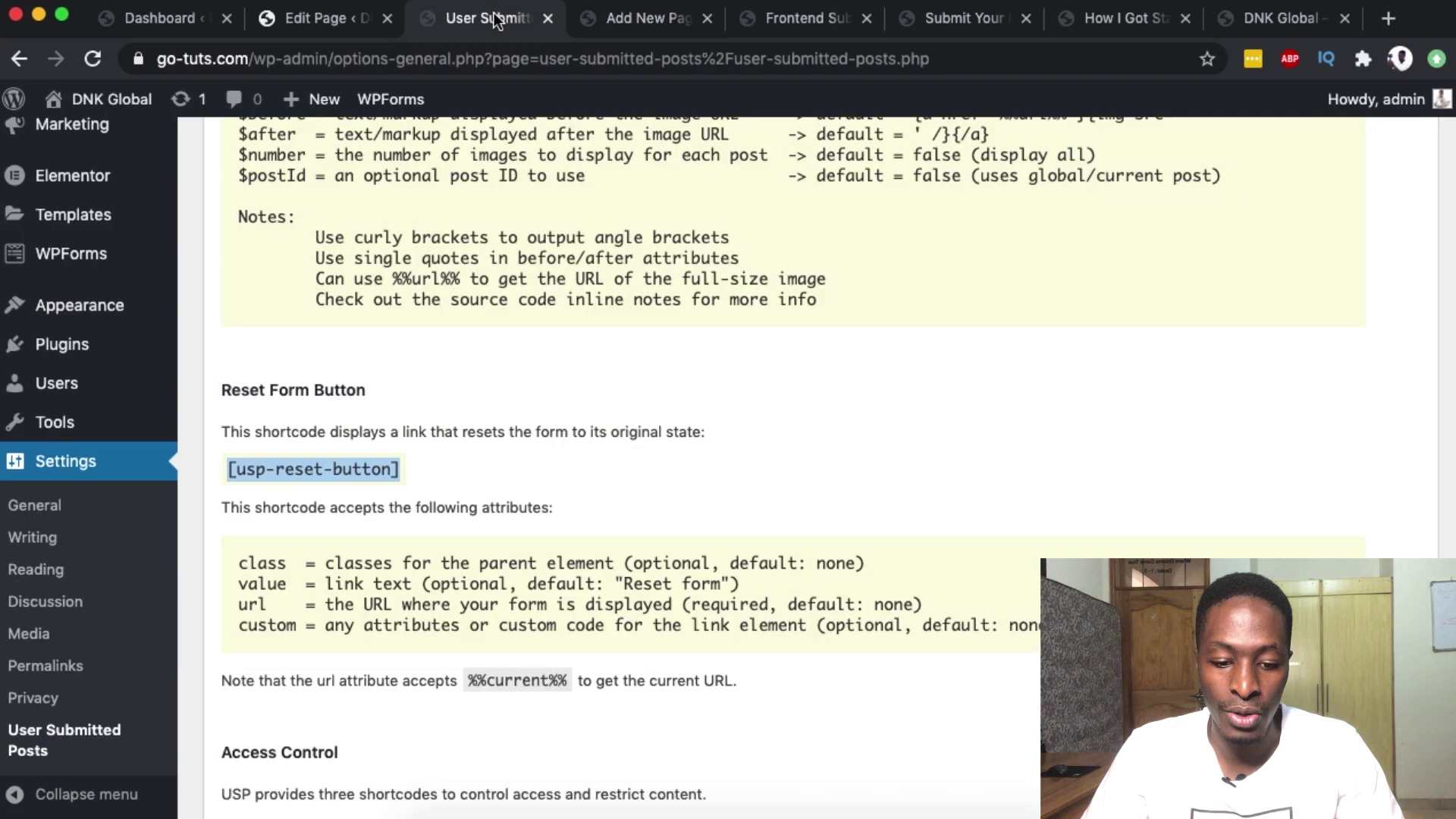
{"action": "scroll", "coordinate": [398, 365], "scroll_direction": "up", "scroll_amount": 15}
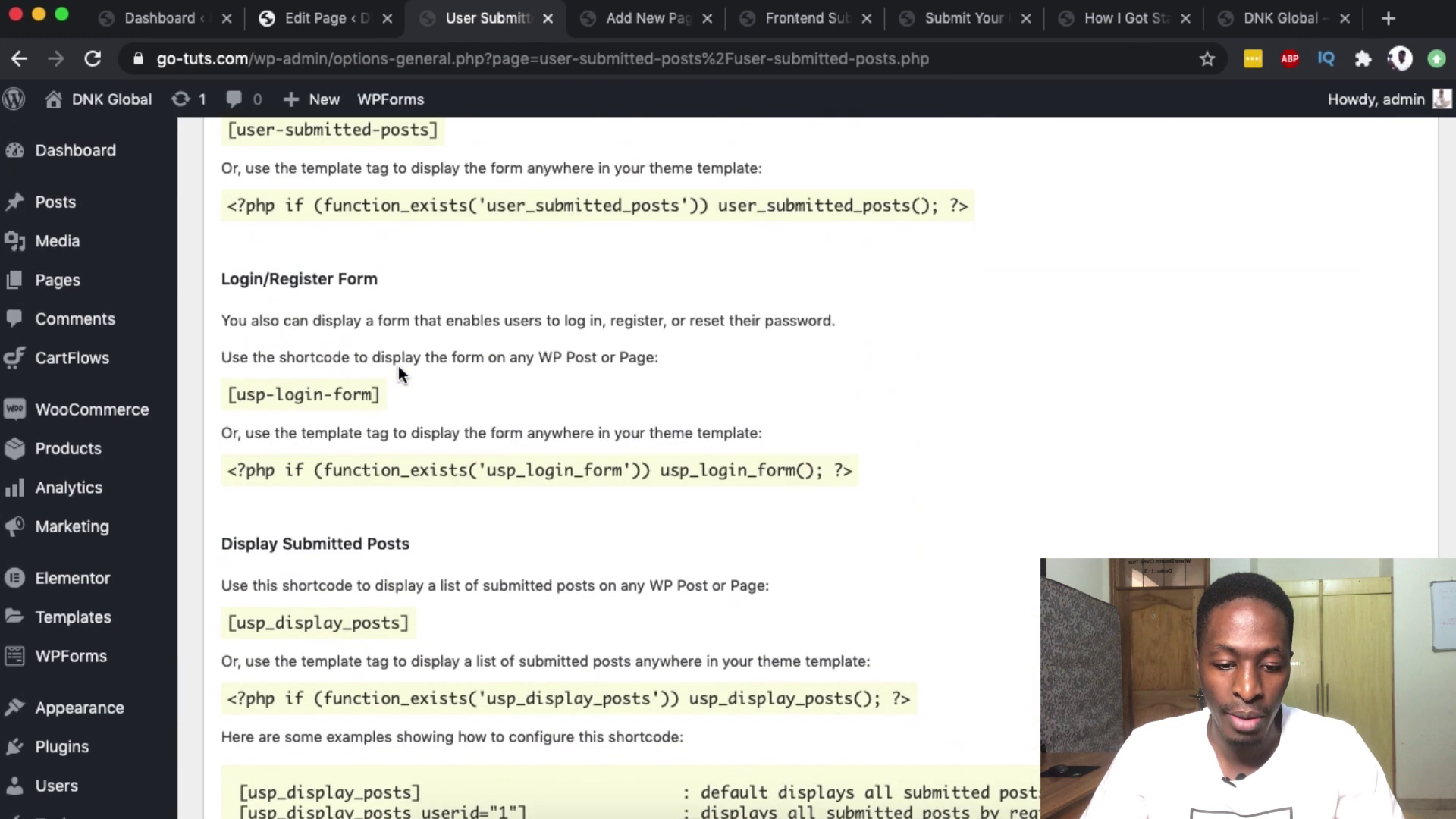
{"action": "triple_click", "coordinate": [298, 622]}
{"action": "key", "text": "super+c"}
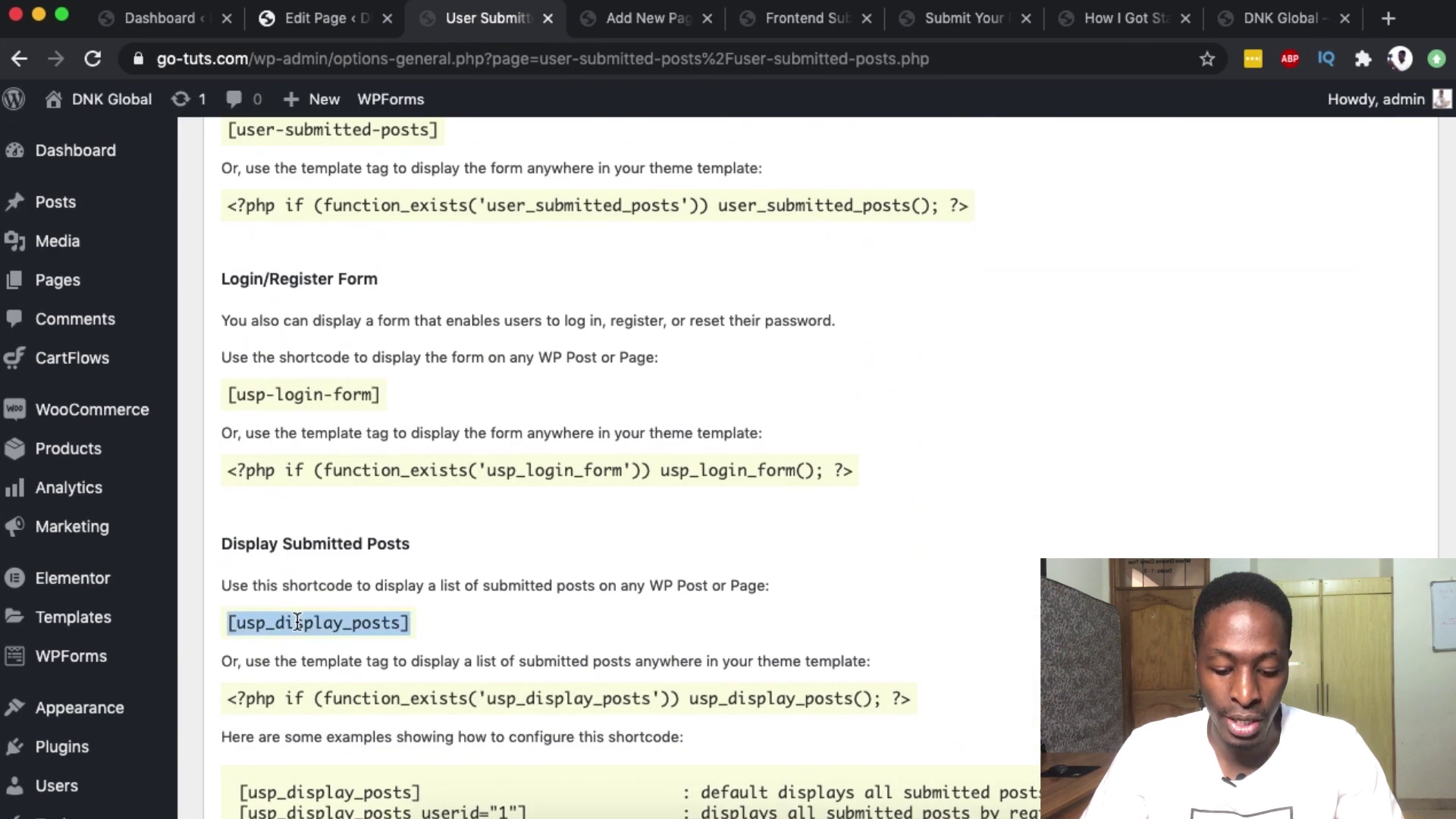
{"action": "left_click", "coordinate": [632, 19]}
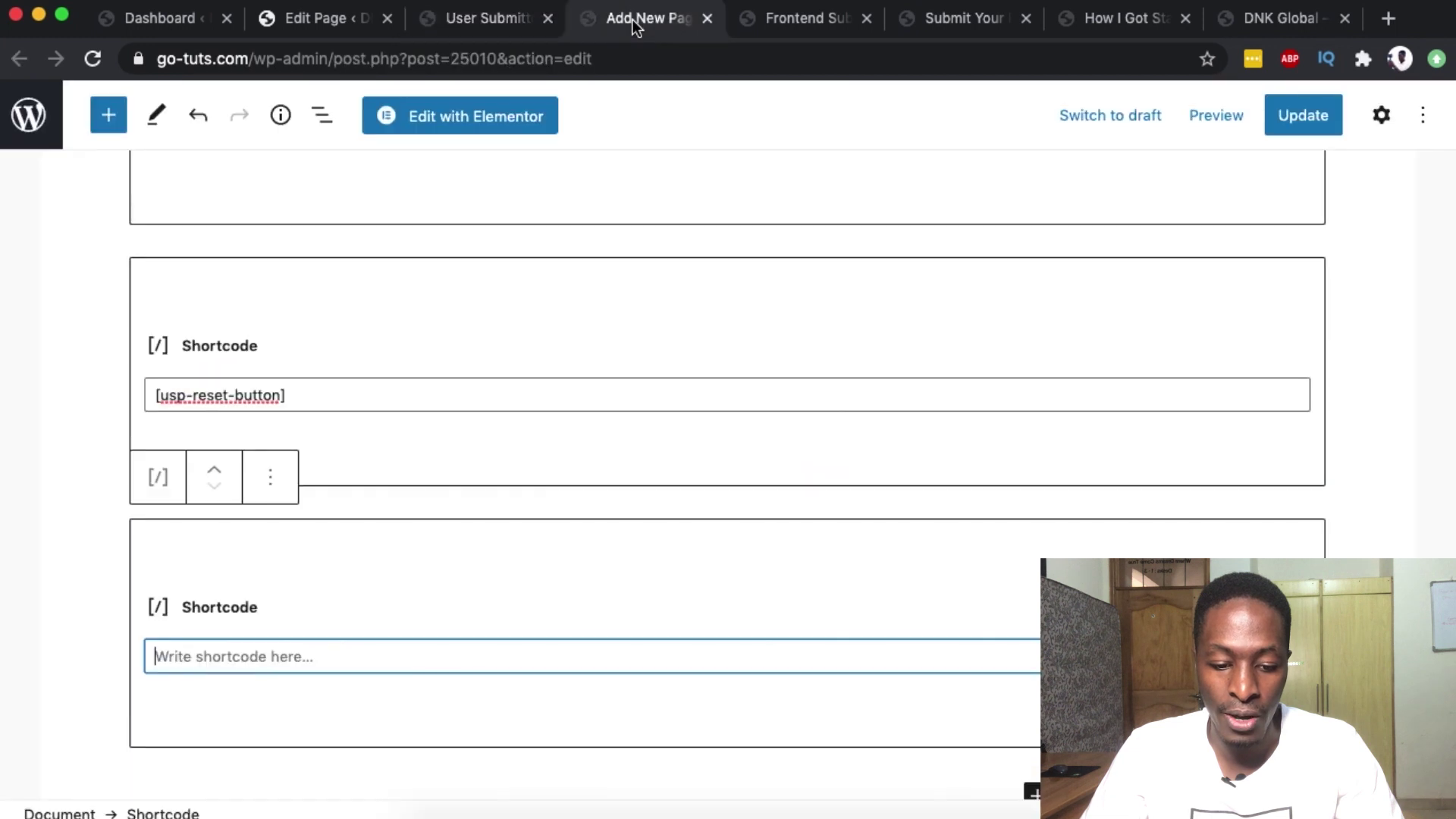
{"action": "key", "text": "super+v"}
{"action": "key", "text": "BackSpace"}
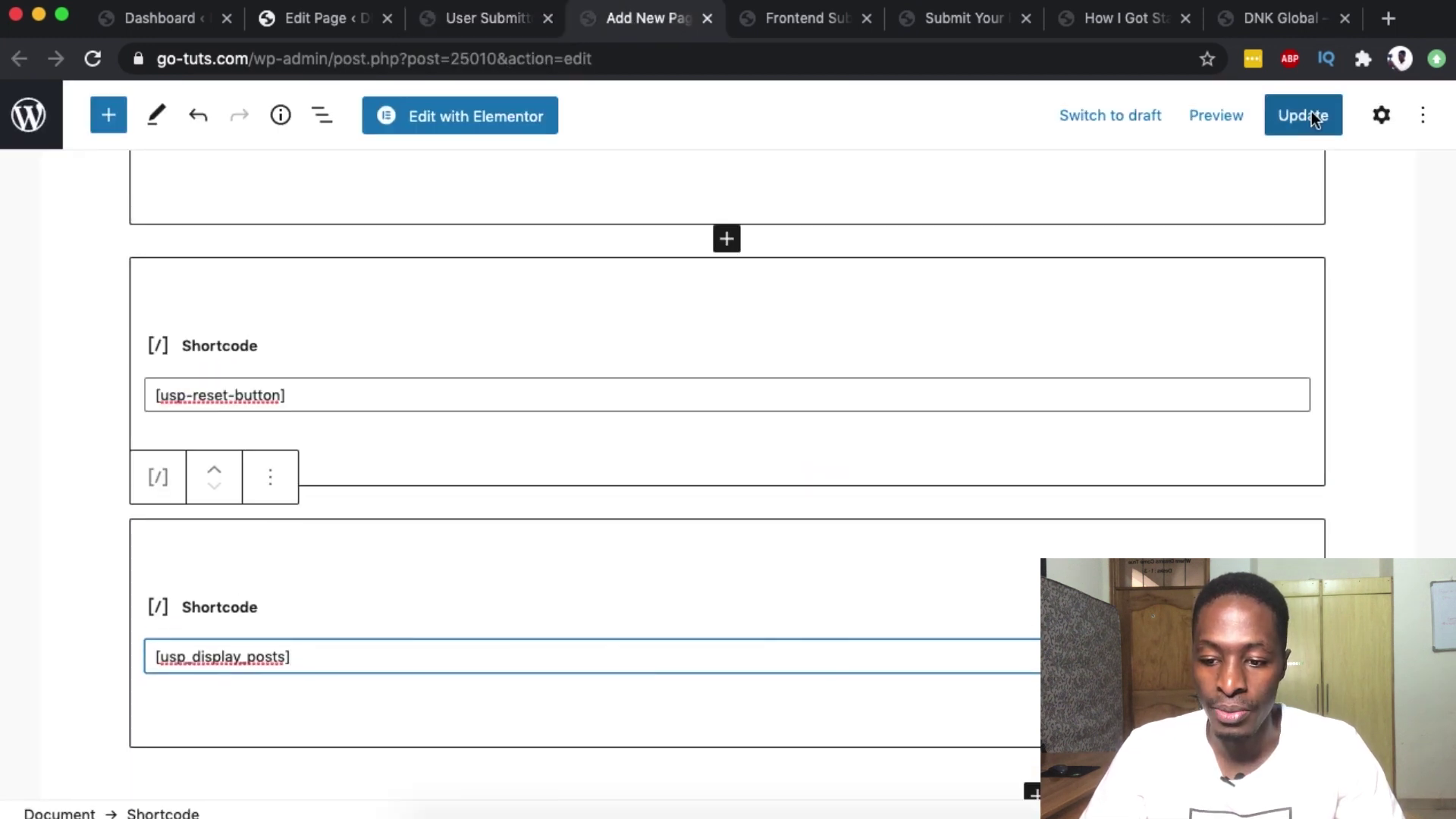
{"action": "left_click", "coordinate": [1318, 119]}
- Preview the page in a new tab to check the Reset form link and post listing, then return to the editor
{"action": "left_click", "coordinate": [1206, 115]}
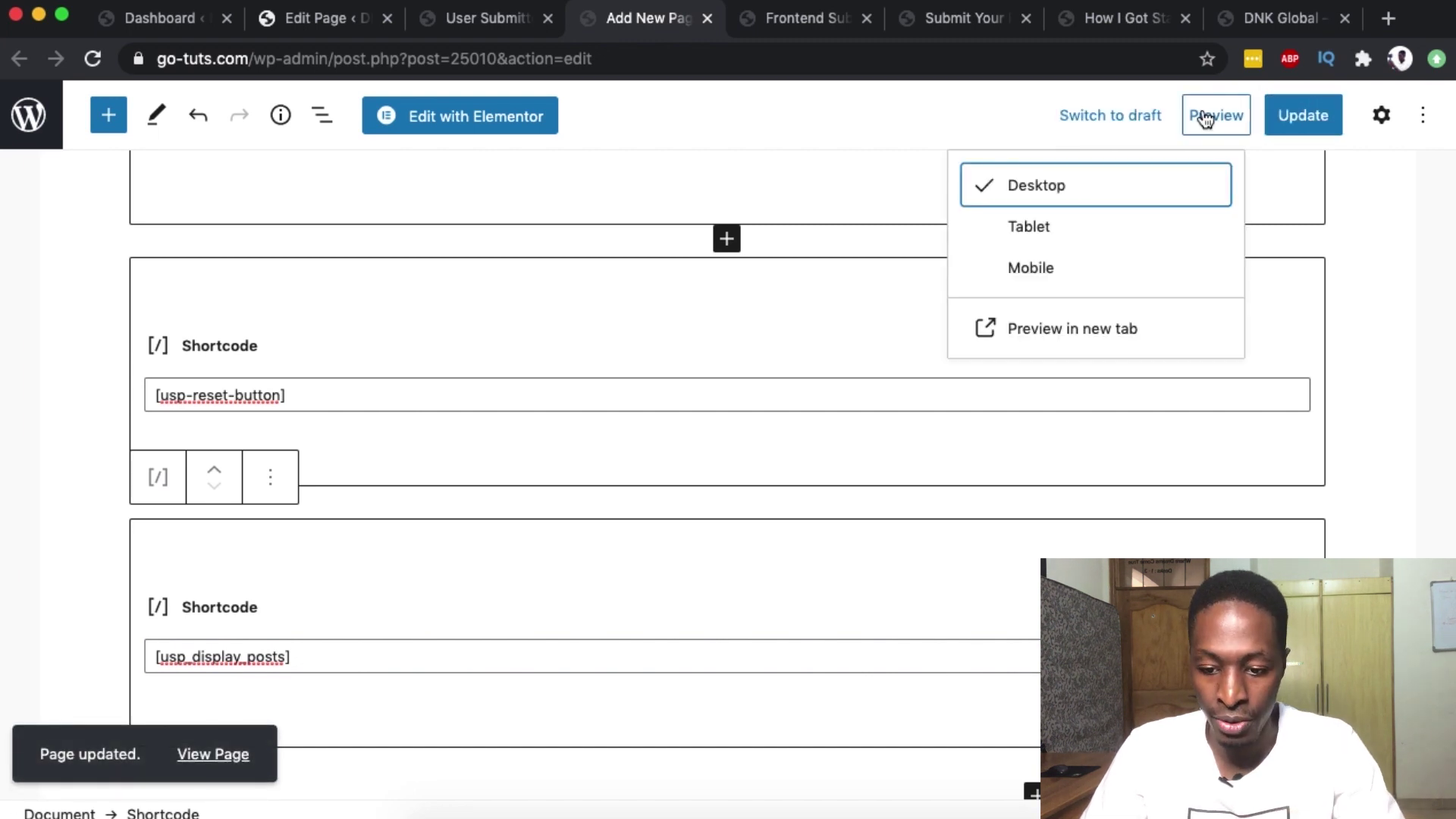
{"action": "left_click", "coordinate": [1035, 340]}
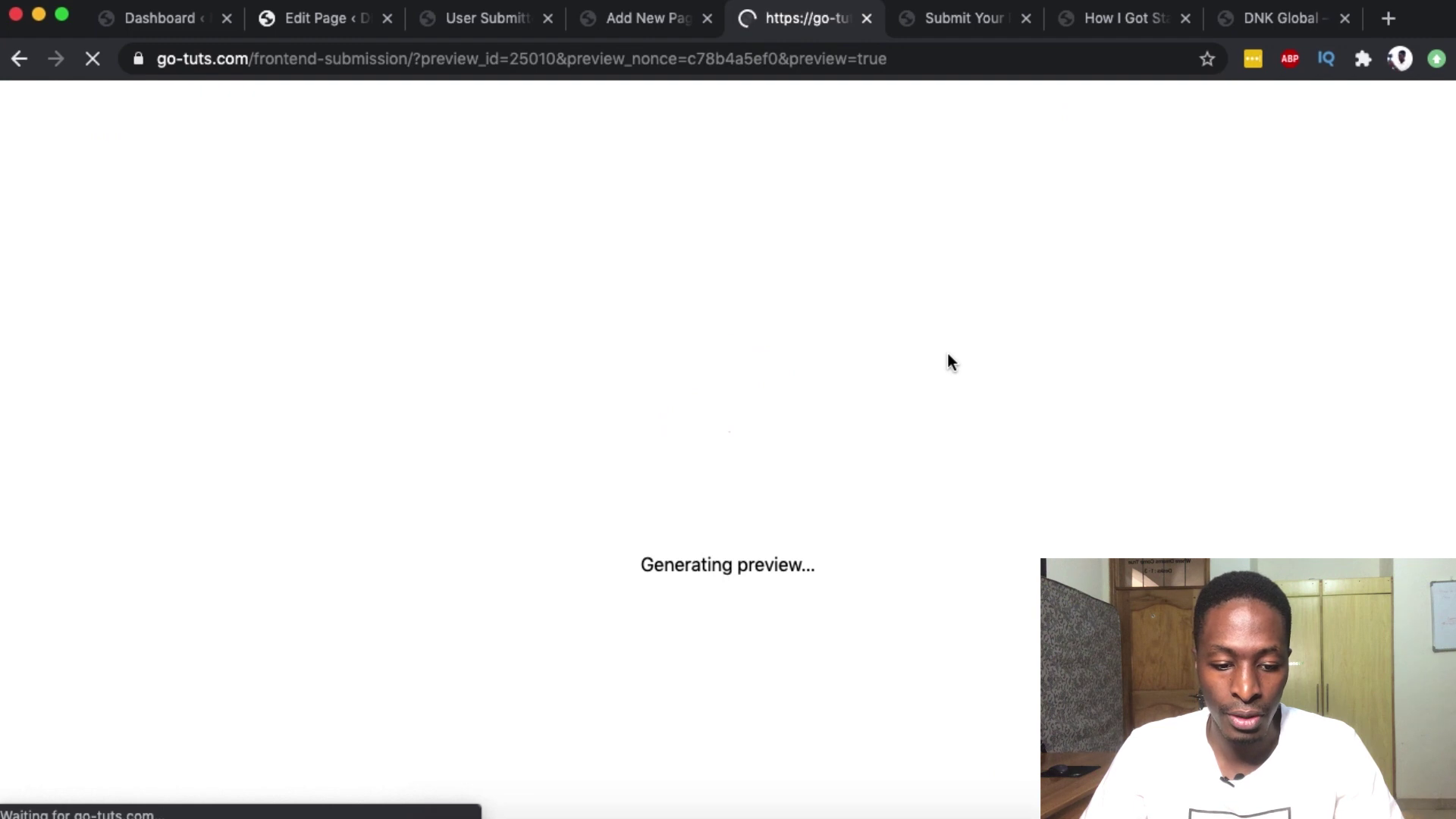
{"action": "scroll", "coordinate": [948, 352], "scroll_direction": "down", "scroll_amount": 8}
{"action": "scroll", "coordinate": [948, 357], "scroll_direction": "down", "scroll_amount": 7}
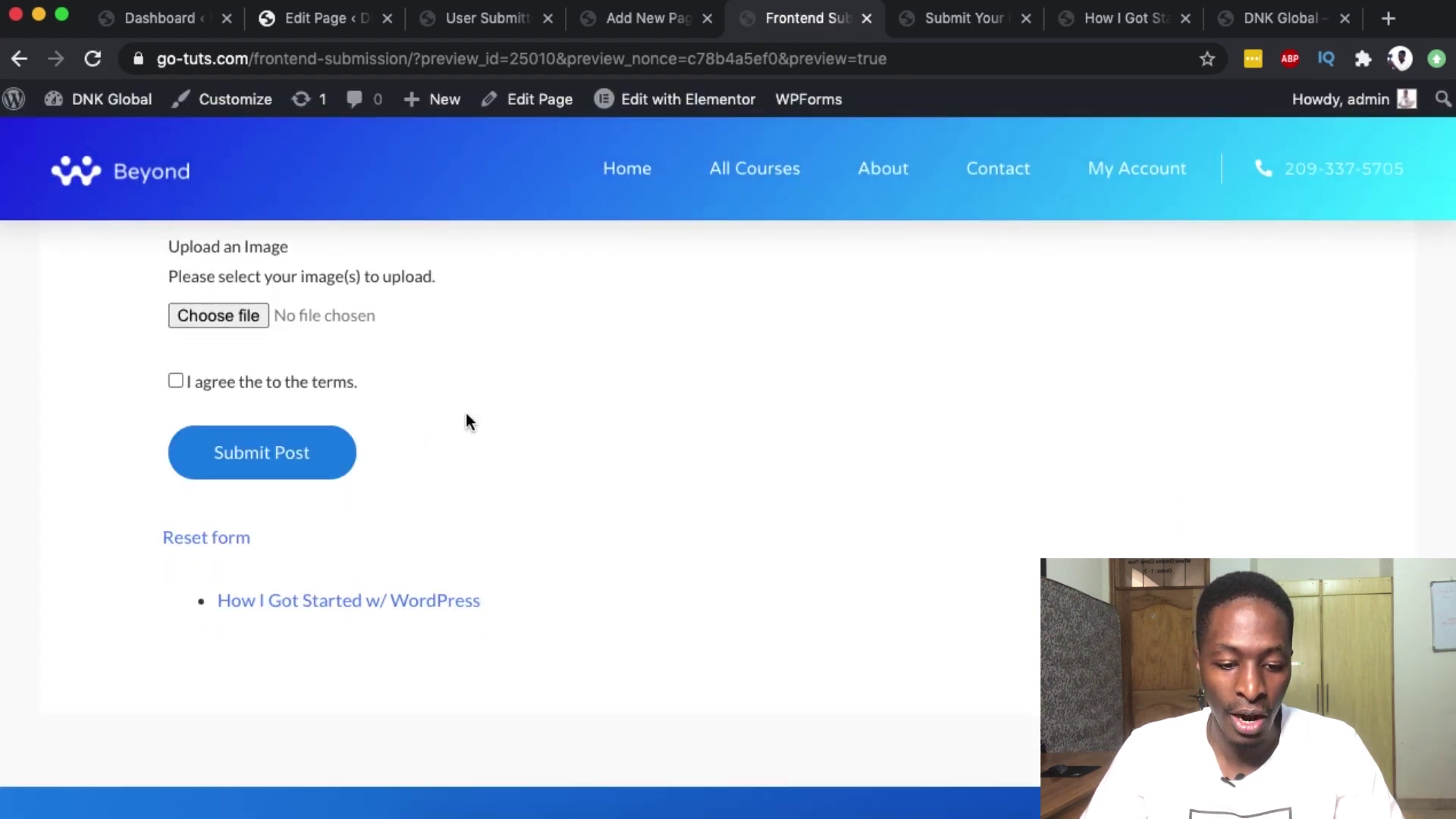
{"action": "scroll", "coordinate": [470, 412], "scroll_direction": "up", "scroll_amount": 1}
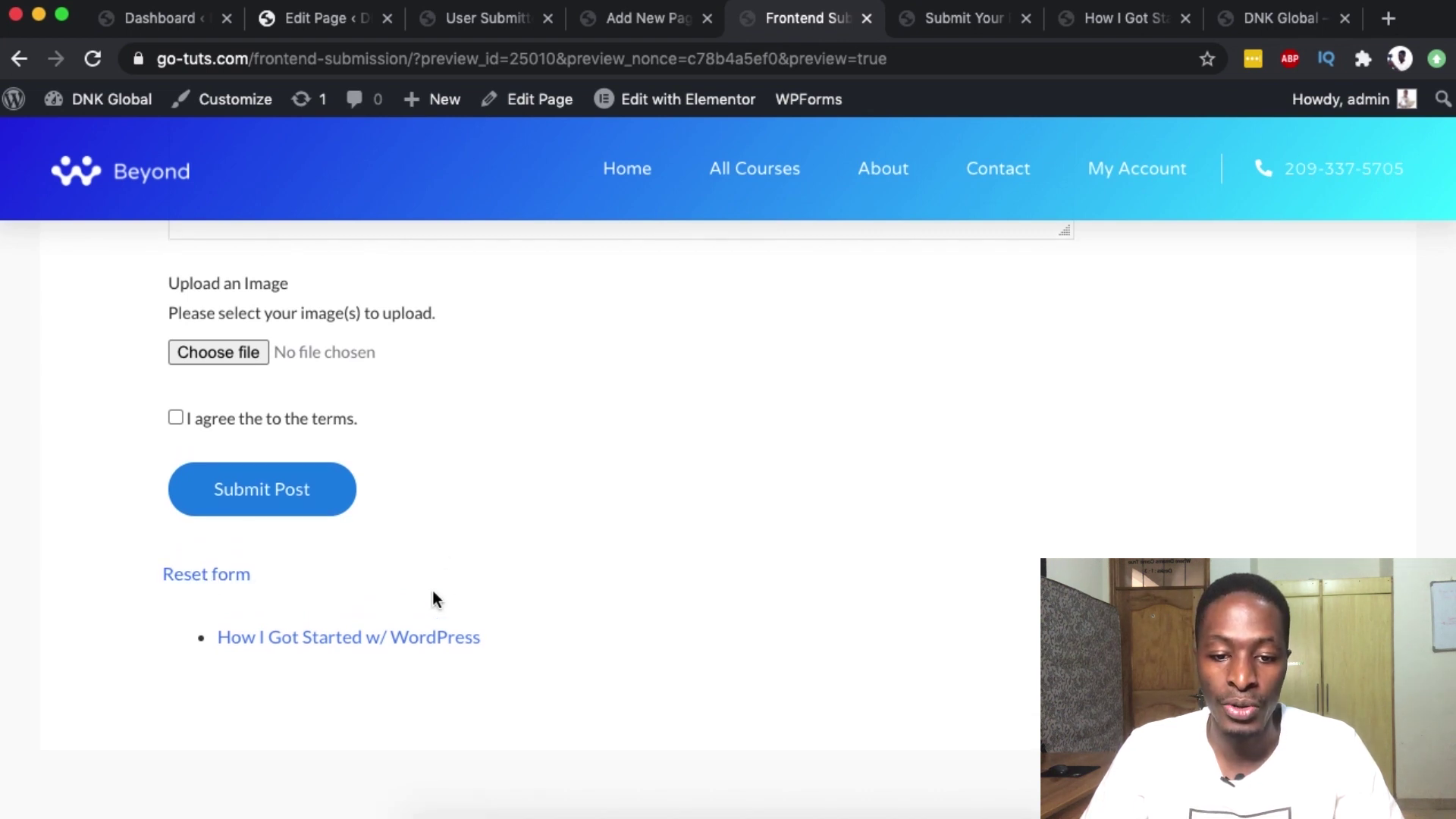
{"action": "left_click", "coordinate": [472, 21]}
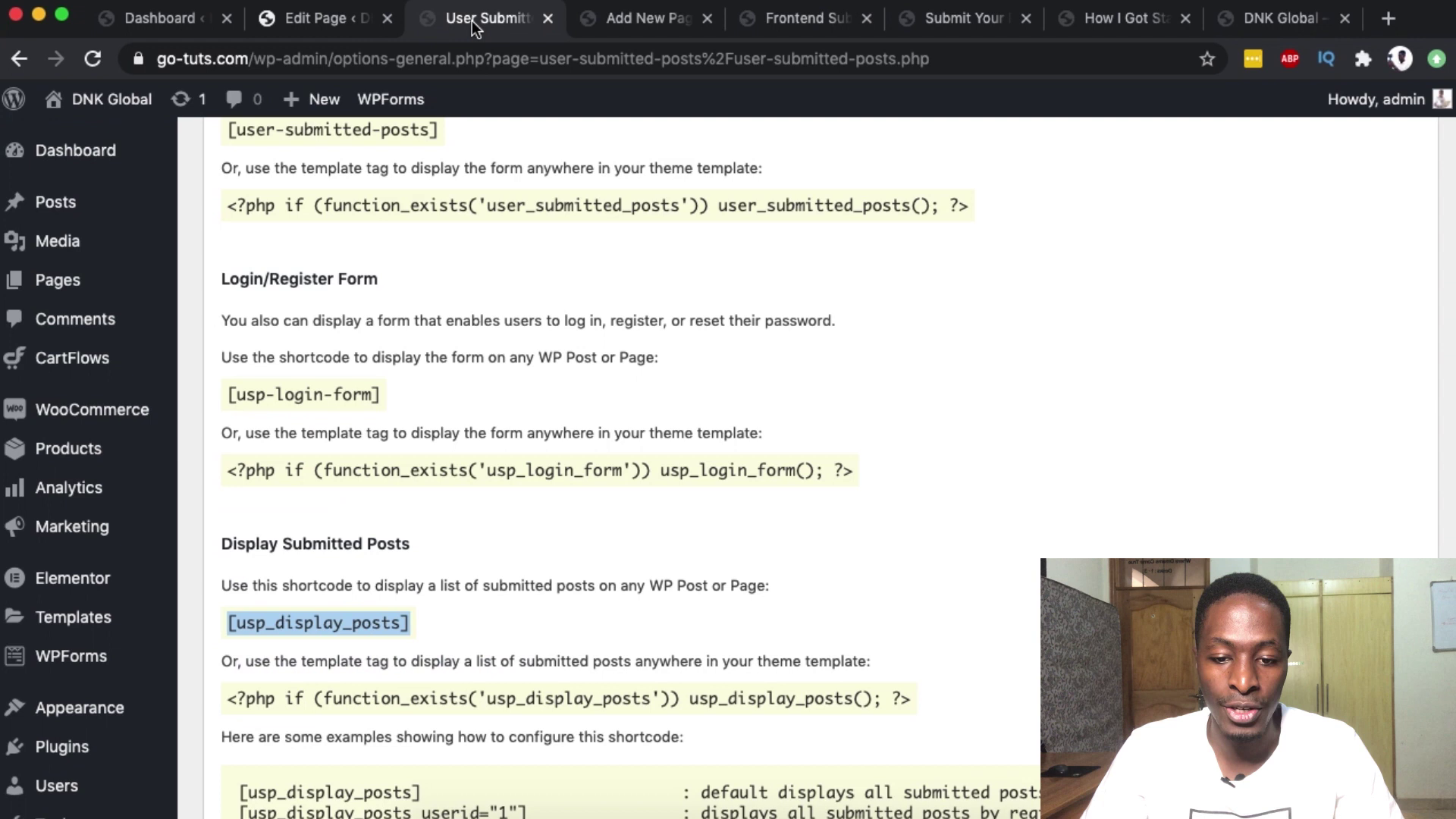
{"action": "left_click", "coordinate": [631, 9]}
{"action": "scroll", "coordinate": [386, 560], "scroll_direction": "down", "scroll_amount": 1}
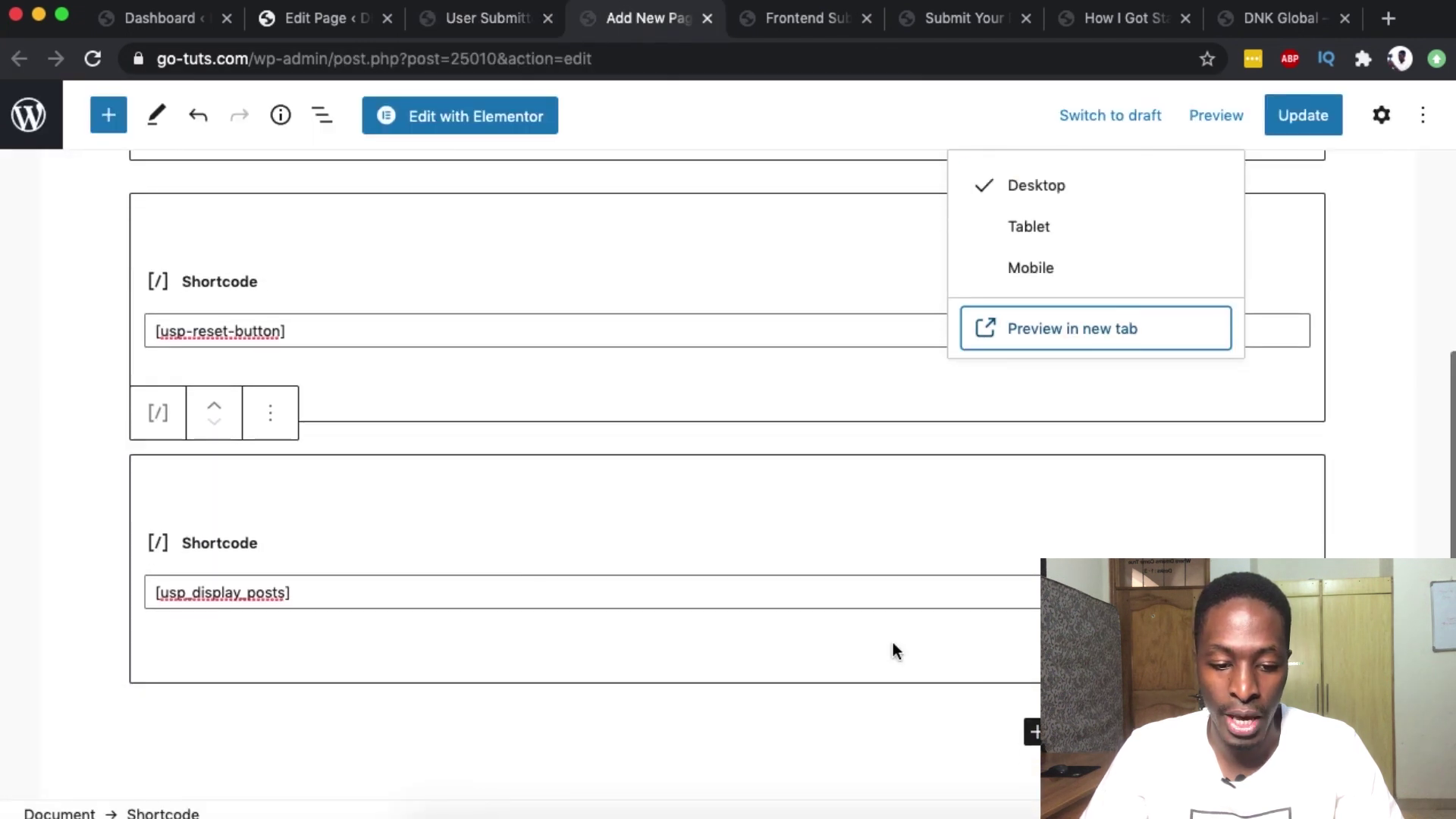
- Add a Heading block reading 'Submitted Posts' after the shortcodes
{"action": "left_click", "coordinate": [1033, 735]}
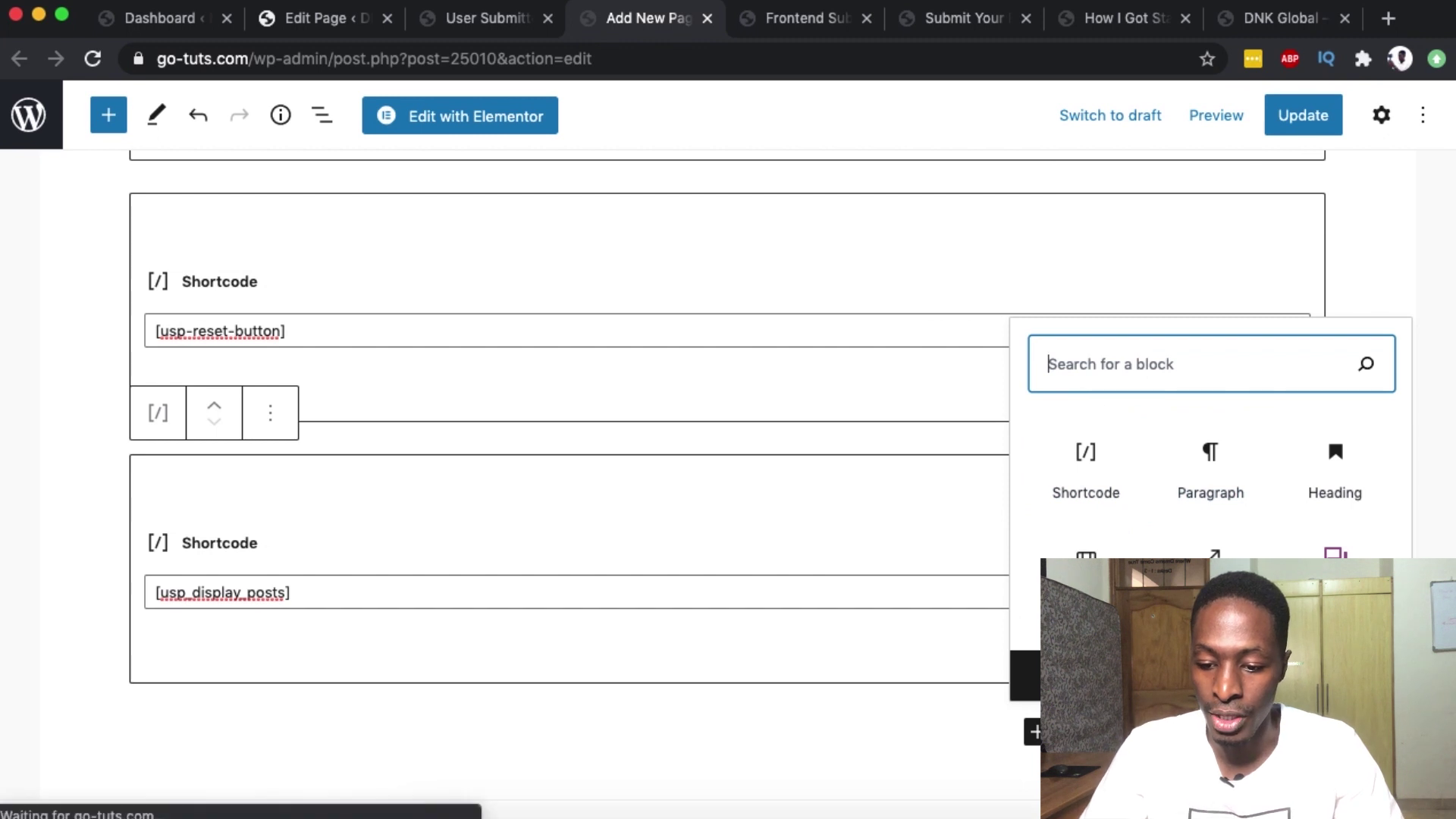
{"action": "type", "text": "hea"}
{"action": "left_click", "coordinate": [1085, 395]}
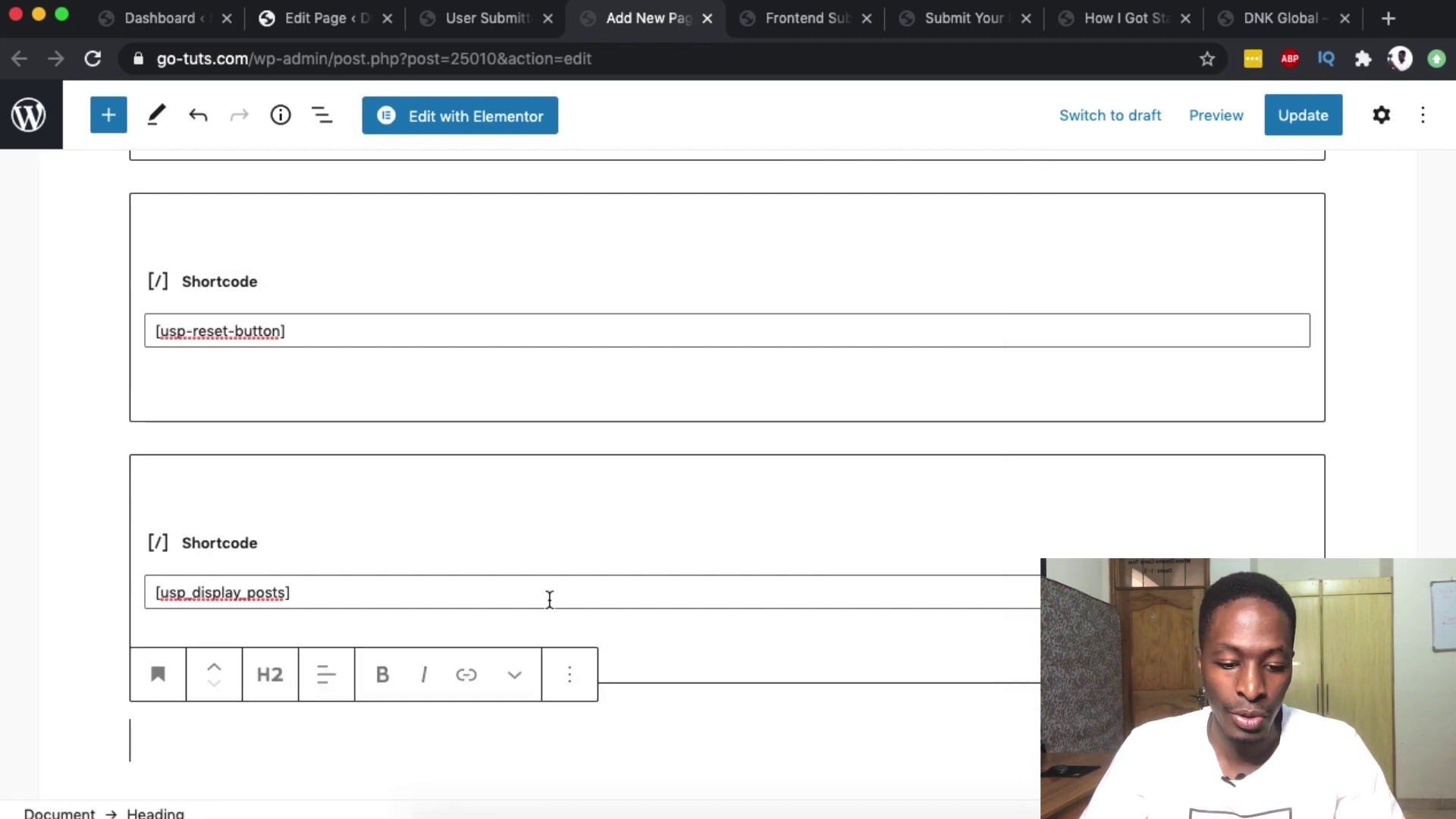
{"action": "scroll", "coordinate": [235, 728], "scroll_direction": "down", "scroll_amount": 3}
{"action": "type", "text": "Submitted Posts"}
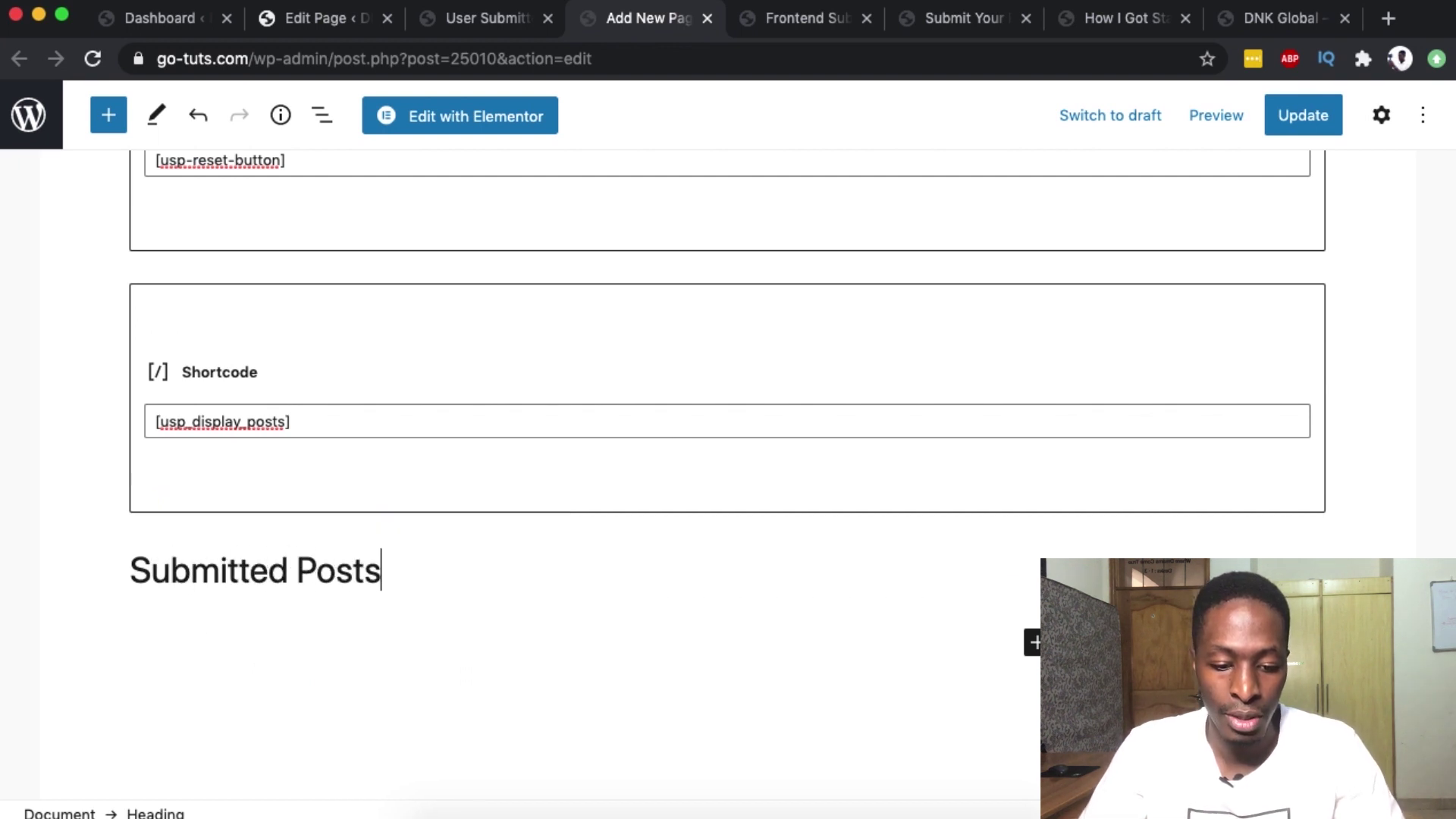
- Make the heading bold level 3, move it above [usp_display_posts], and update the page
{"action": "key", "text": "super+a"}
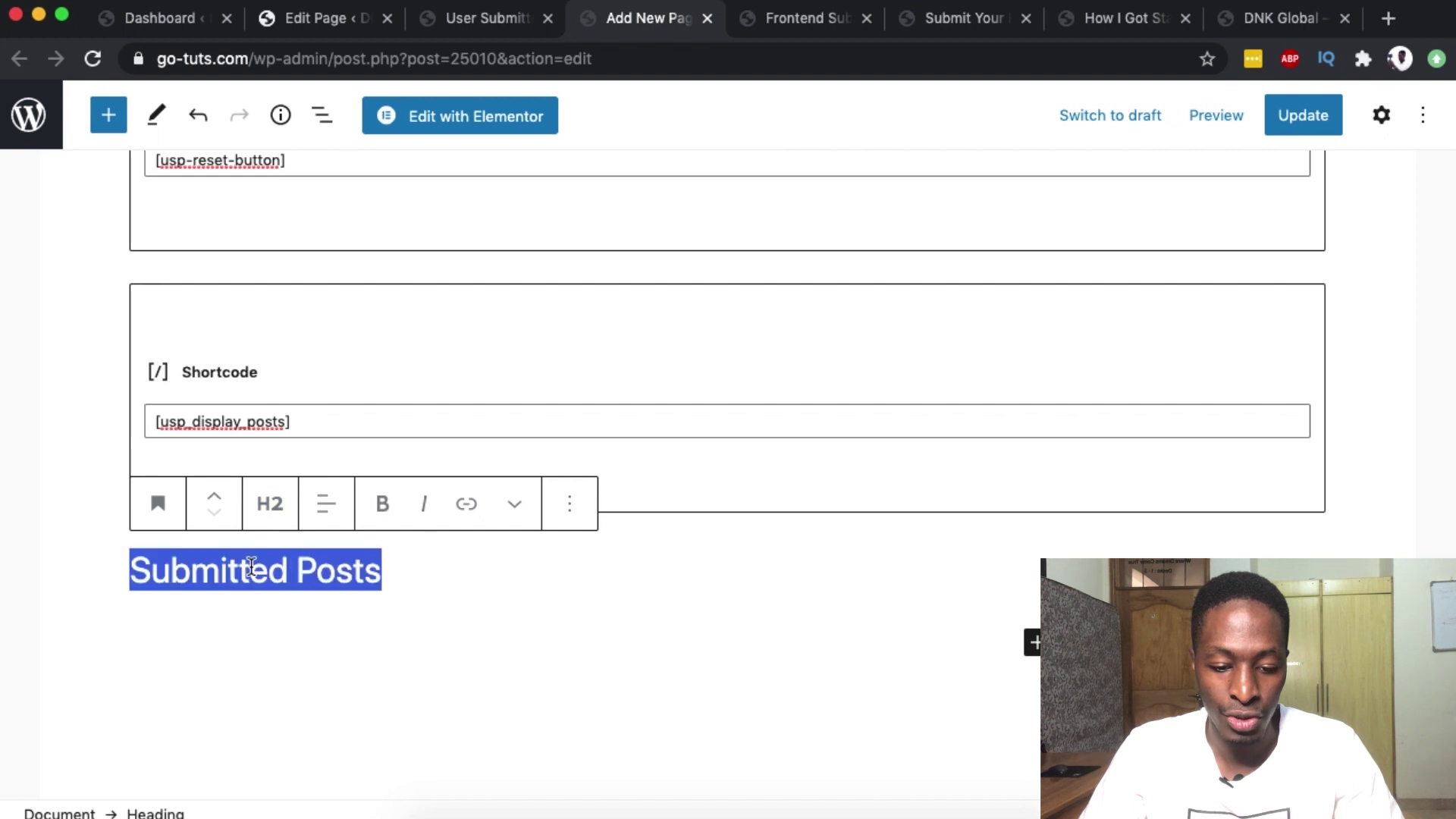
{"action": "left_click", "coordinate": [274, 506]}
{"action": "left_click", "coordinate": [352, 572]}
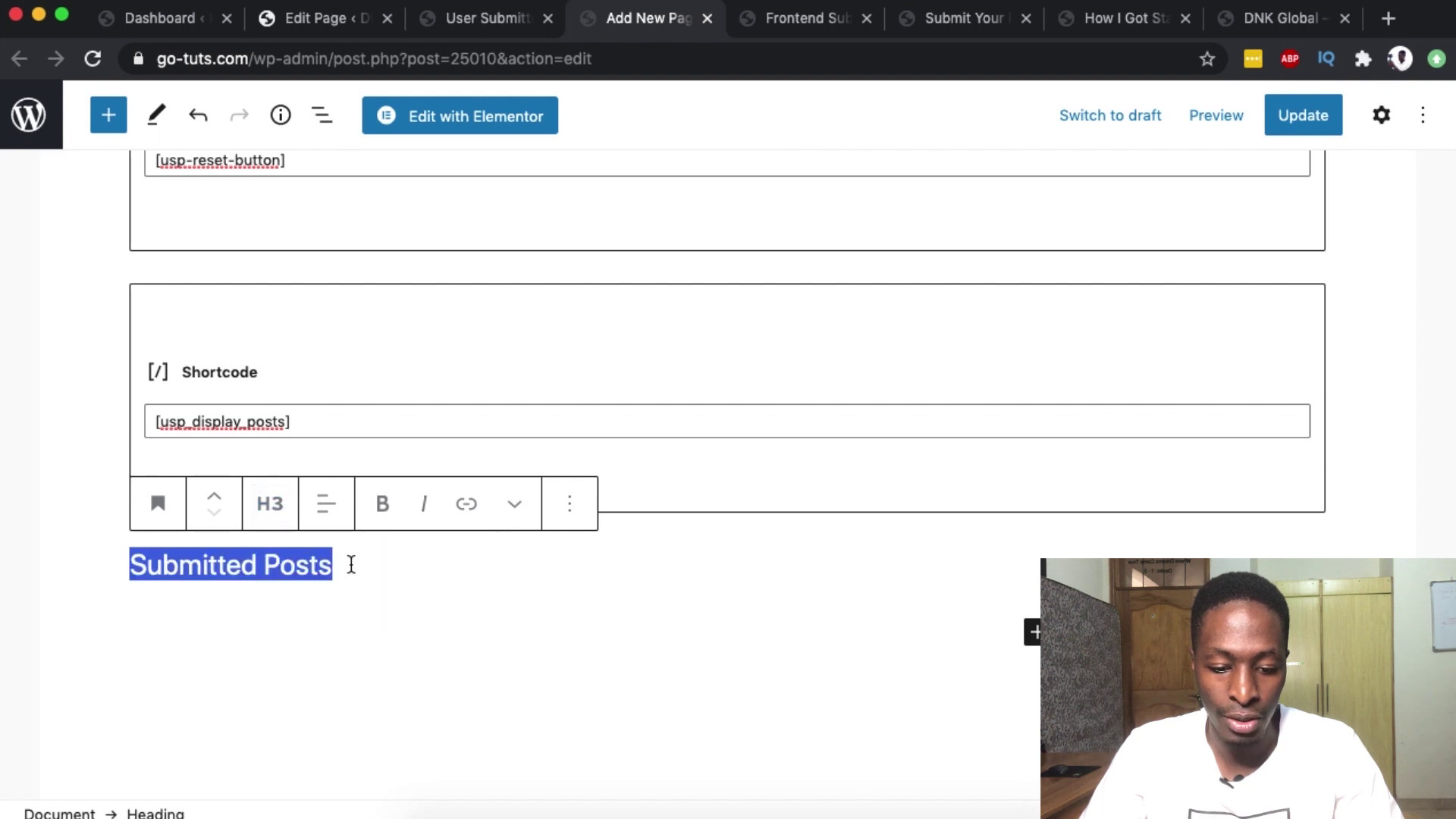
{"action": "left_click", "coordinate": [377, 516]}
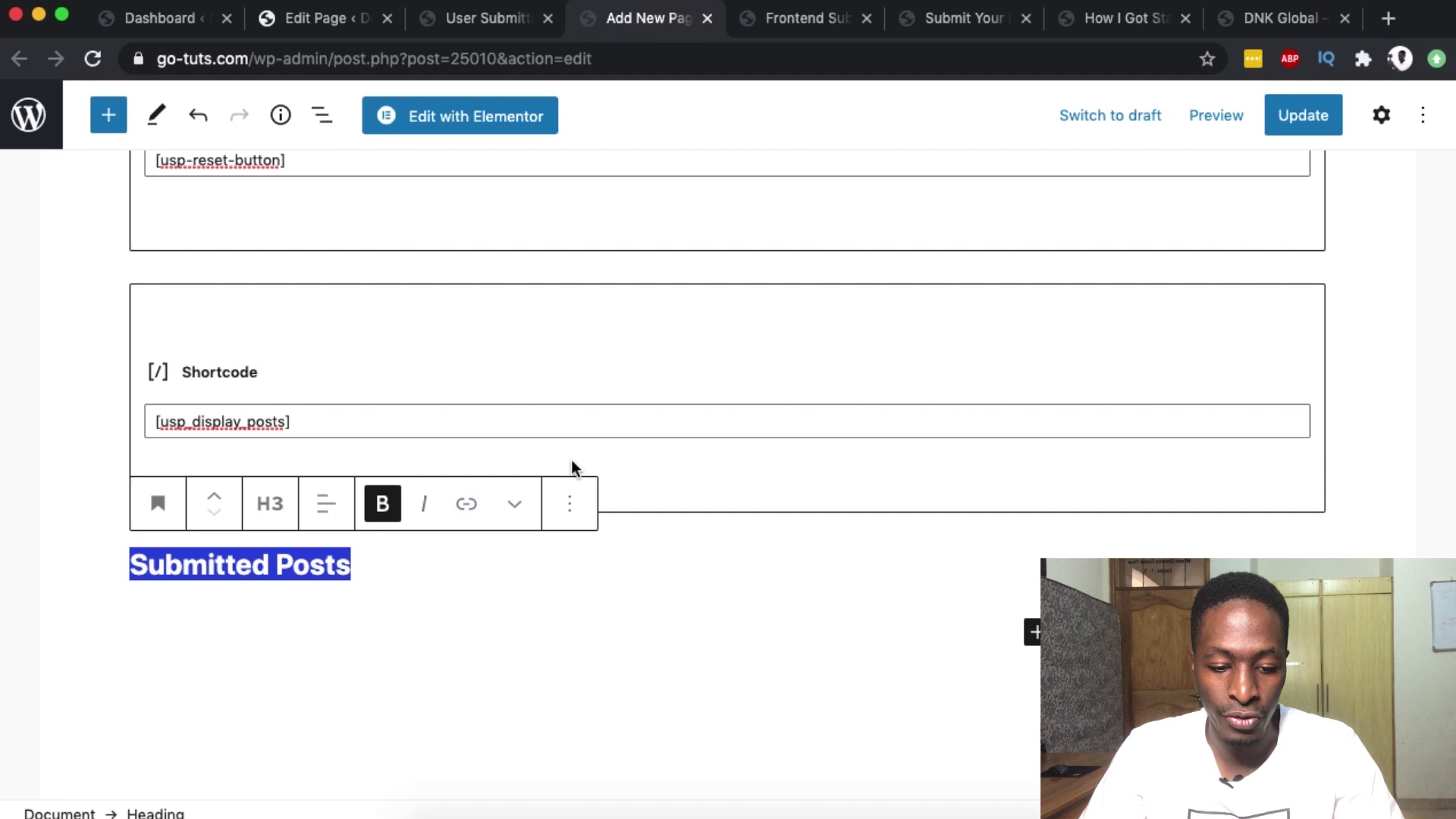
{"action": "left_click", "coordinate": [214, 496]}
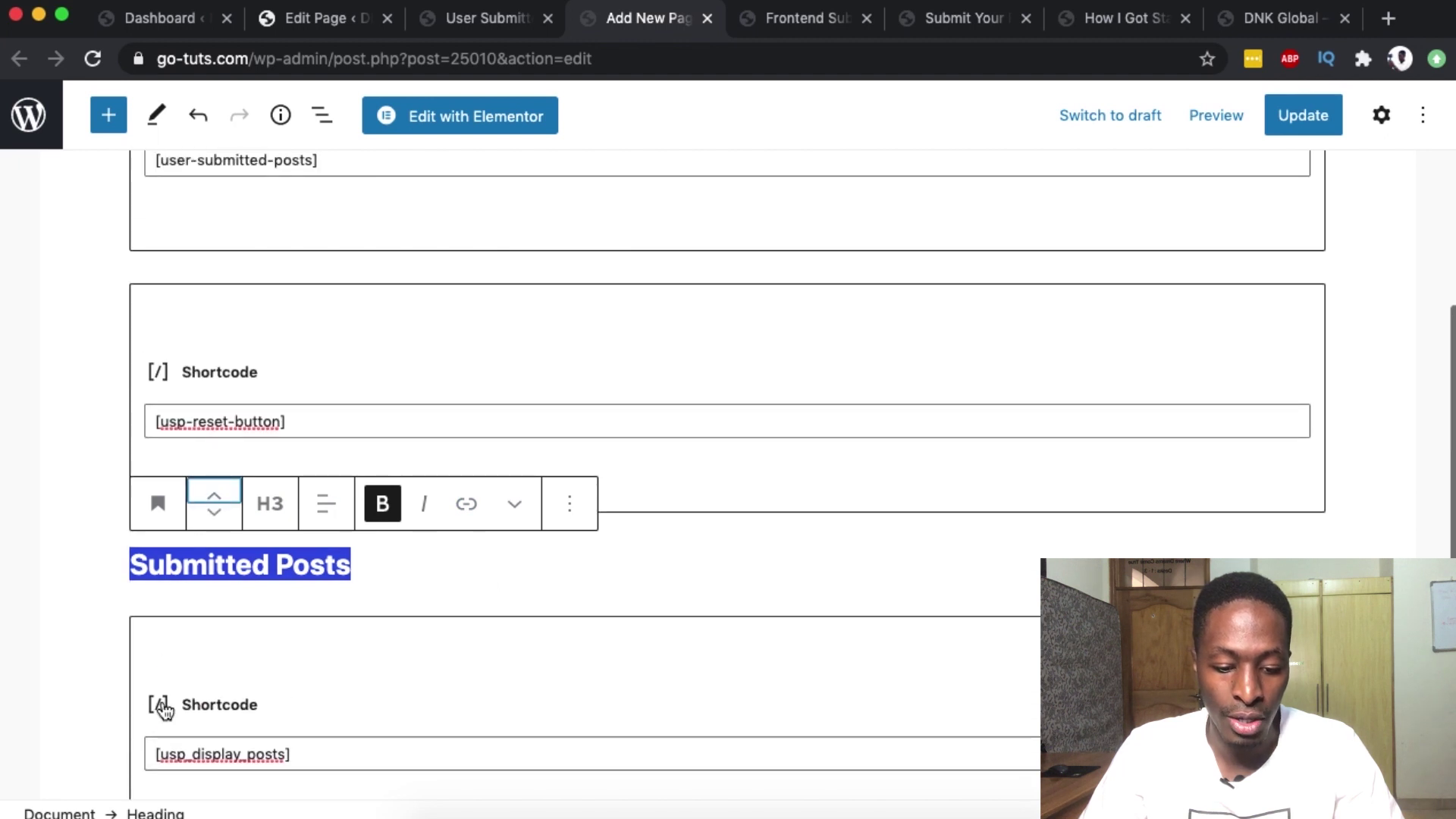
{"action": "scroll", "coordinate": [250, 767], "scroll_direction": "down", "scroll_amount": 5}
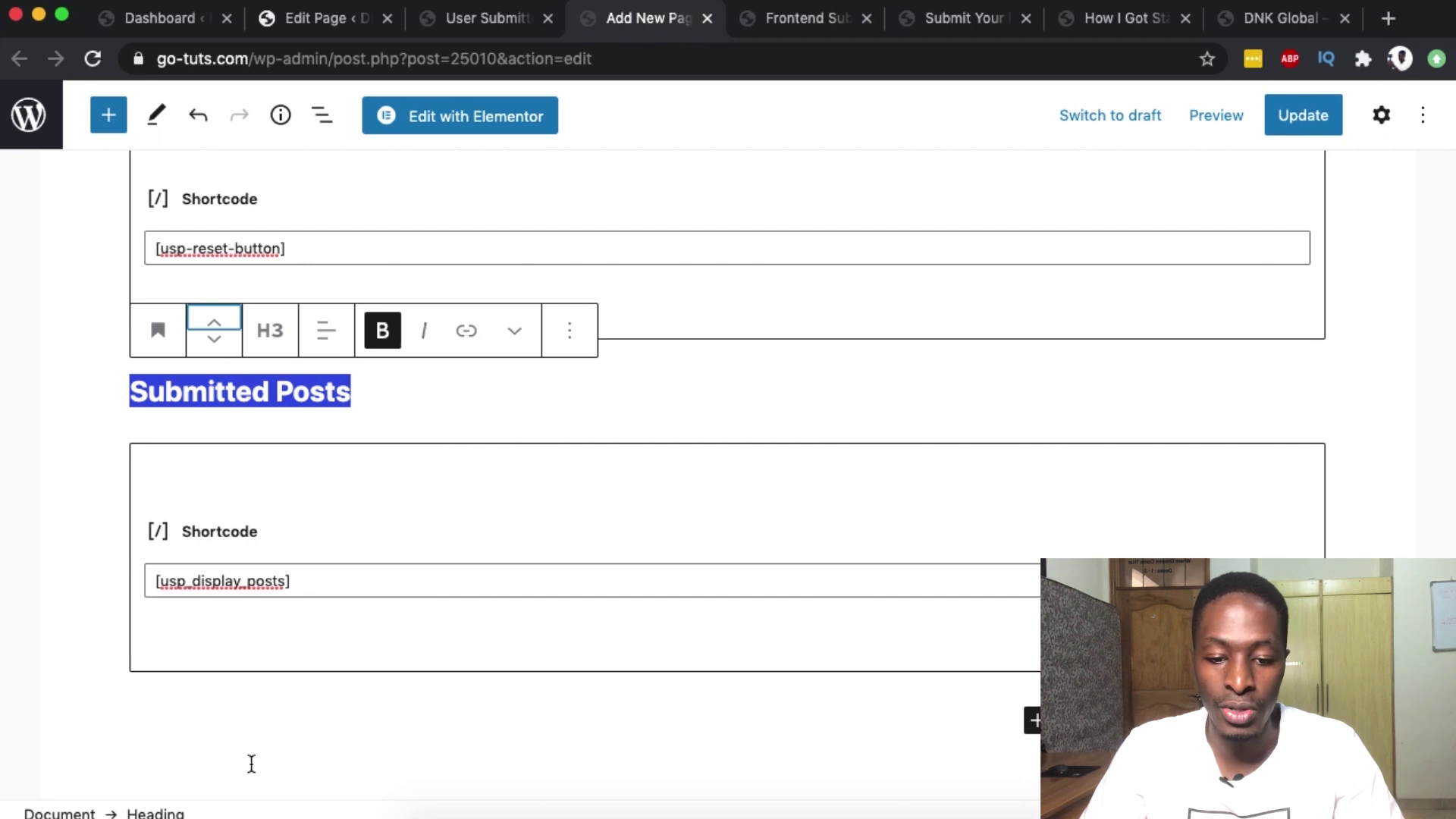
{"action": "left_click", "coordinate": [62, 615]}
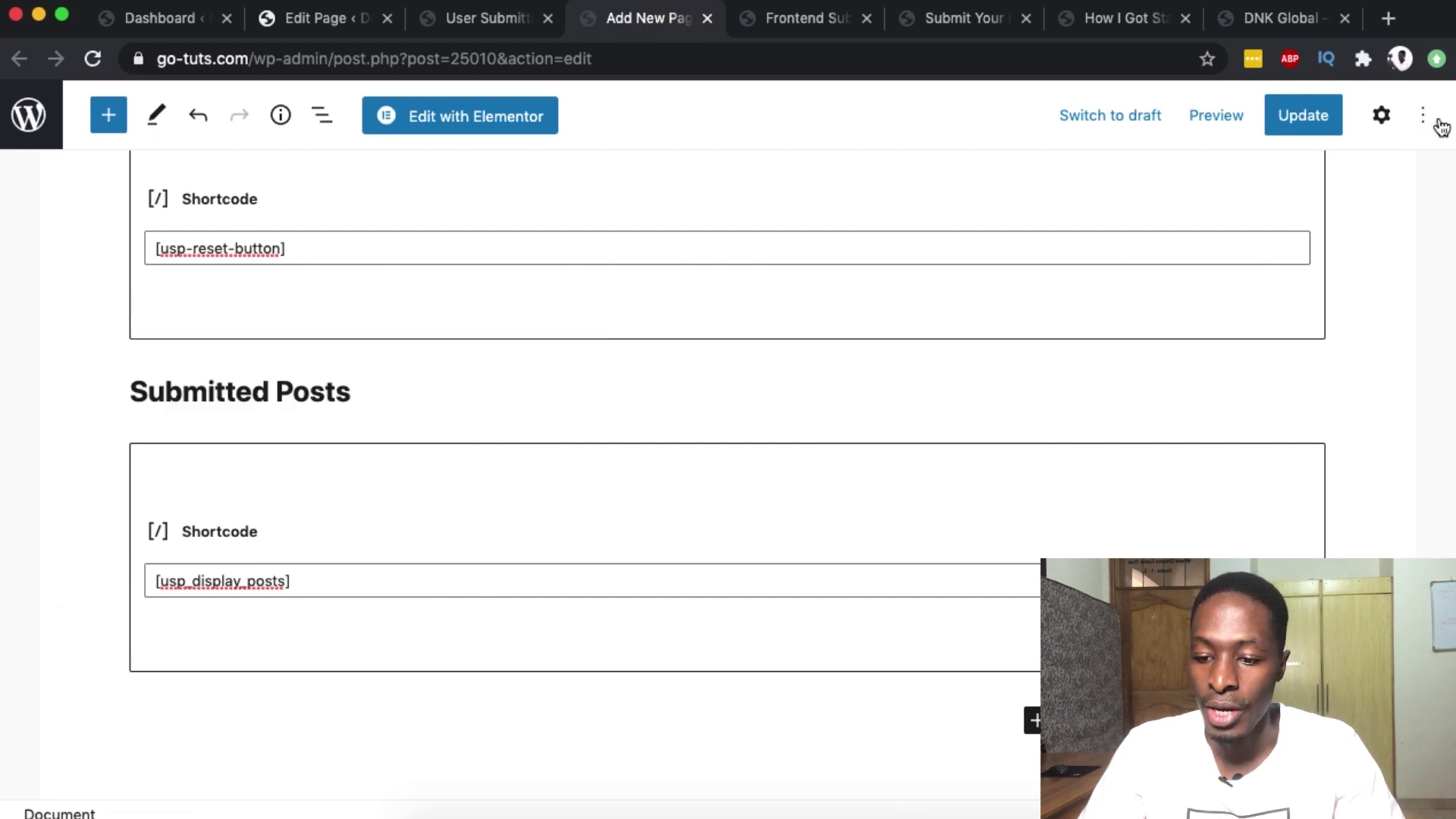
{"action": "left_click", "coordinate": [1299, 117]}
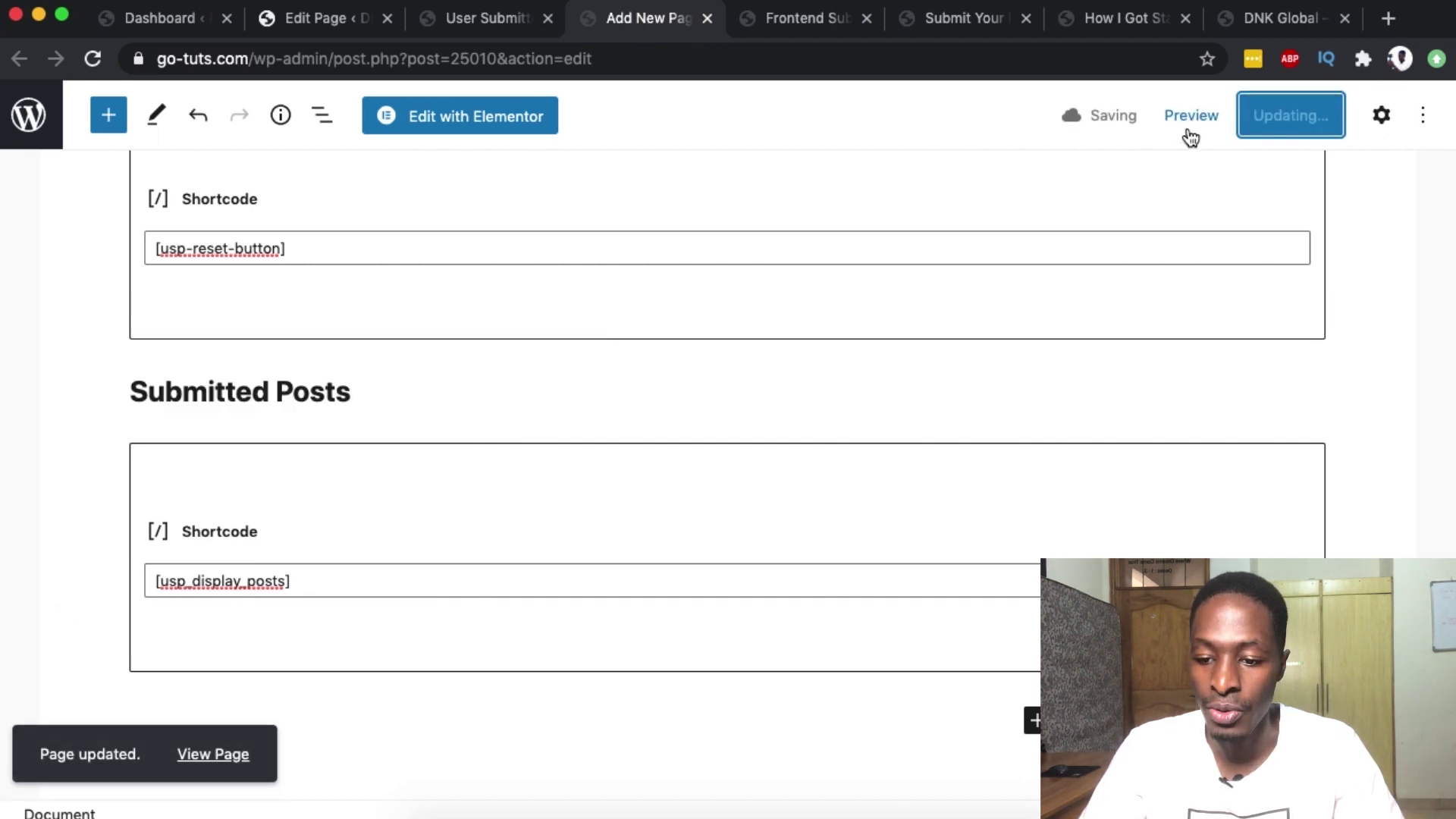
- Preview the Frontend Submission page in a new tab and select its URL in the address bar
{"action": "left_click", "coordinate": [1186, 127]}
{"action": "left_click", "coordinate": [1072, 329]}
{"action": "scroll", "coordinate": [985, 475], "scroll_direction": "down", "scroll_amount": 5}
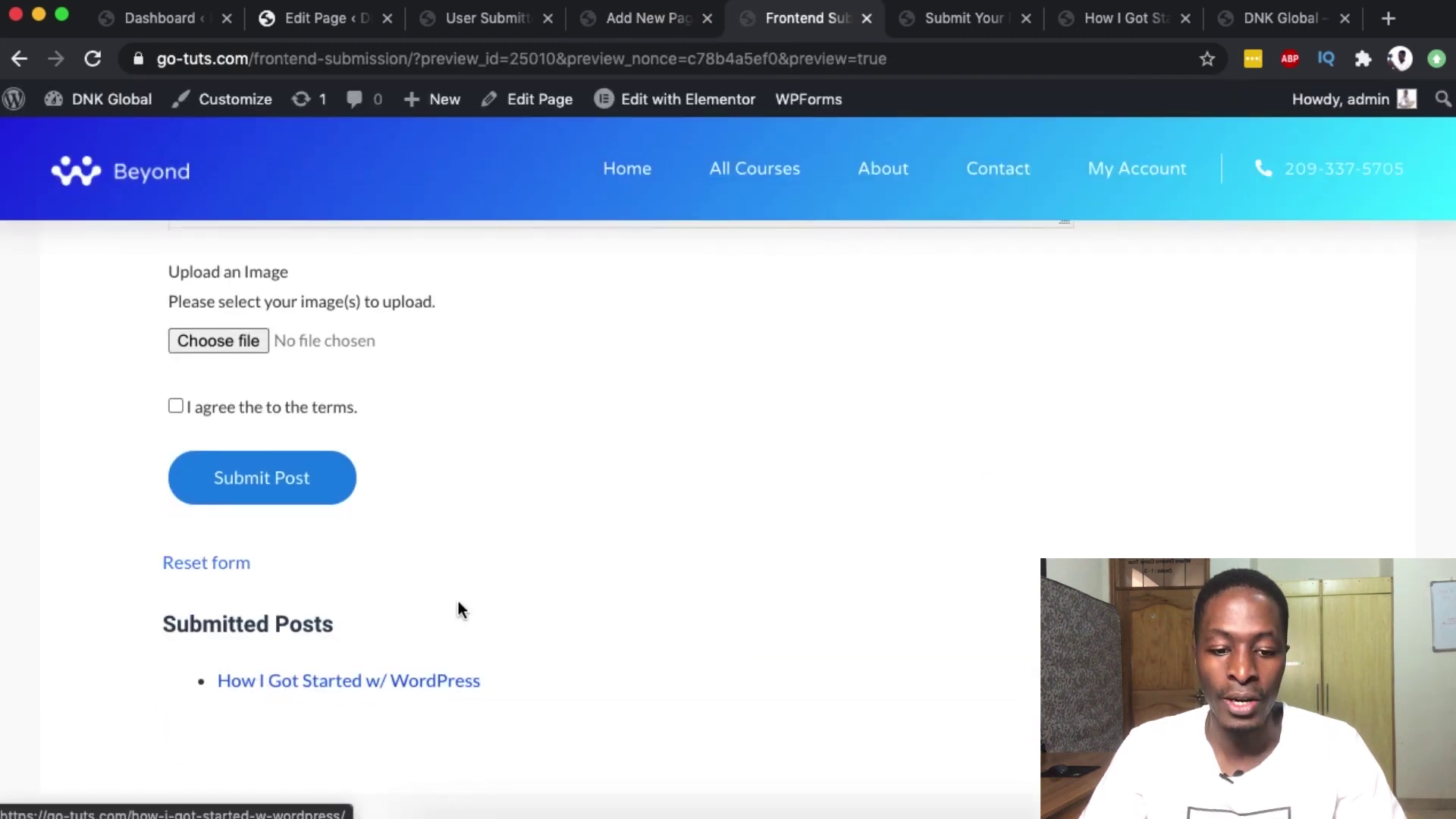
{"action": "scroll", "coordinate": [458, 601], "scroll_direction": "up", "scroll_amount": 10}
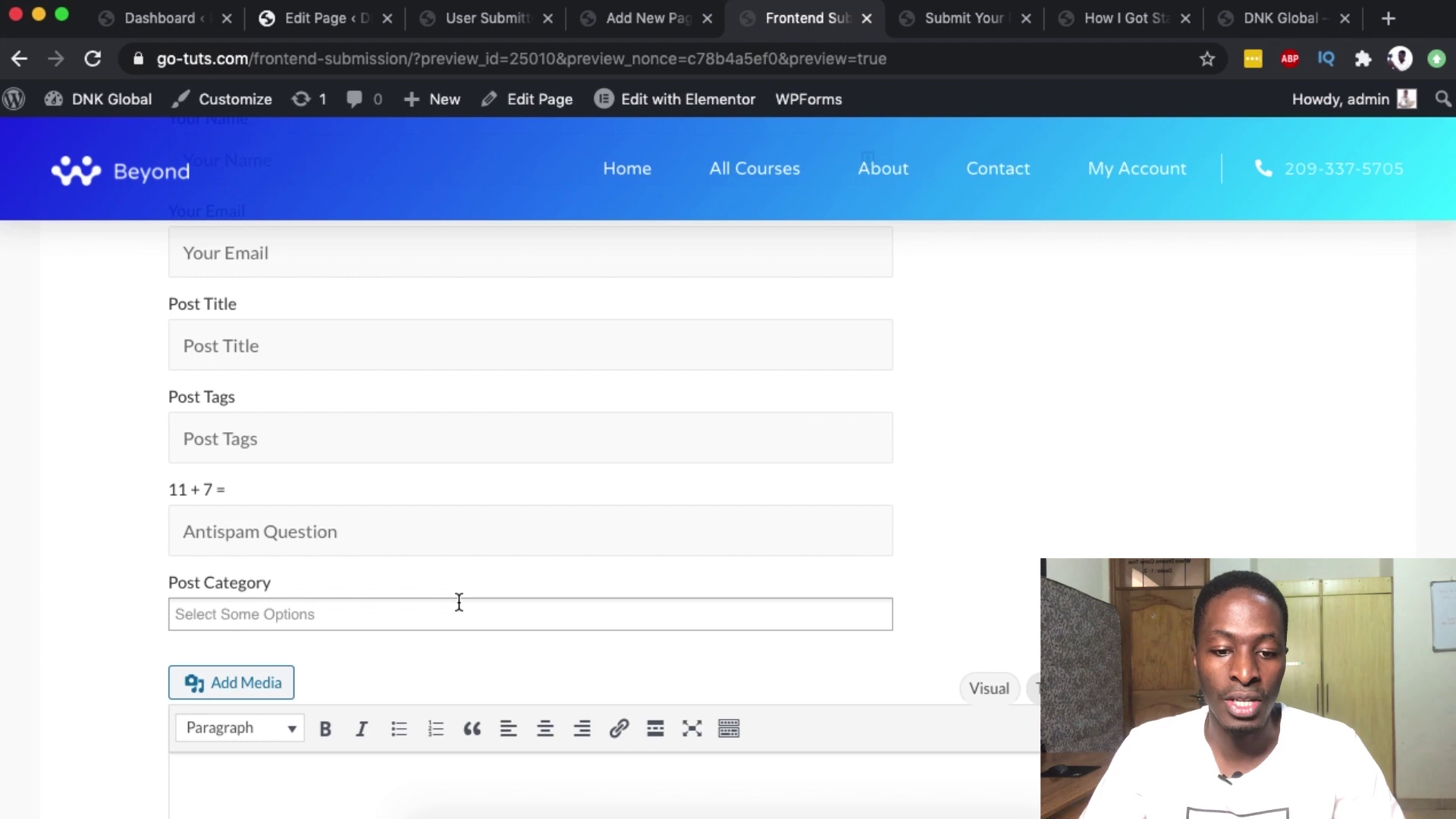
{"action": "left_click", "coordinate": [403, 60]}
{"action": "left_click_drag", "start_coordinate": [403, 60], "coordinate": [132, 57]}
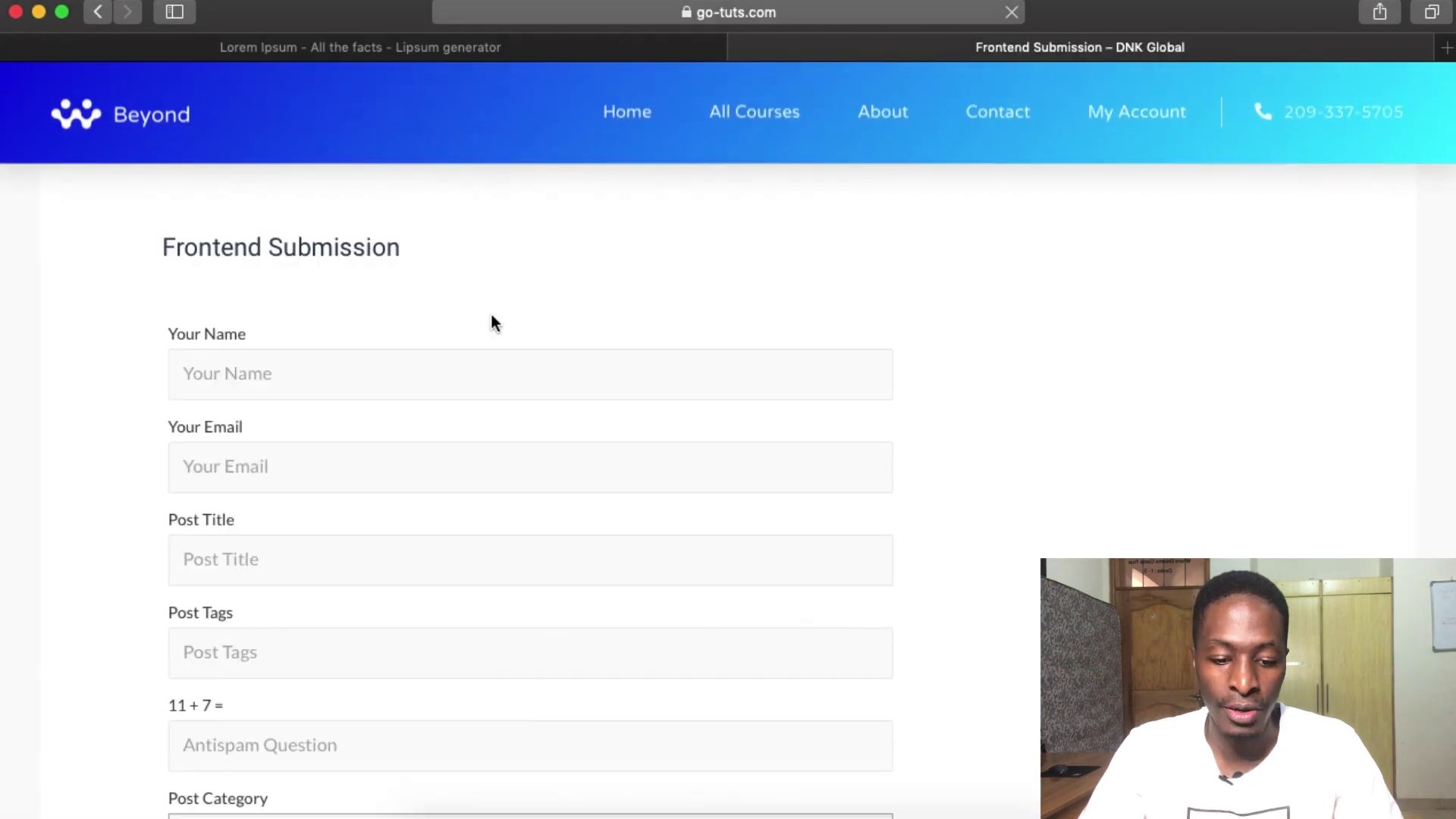
- Enter the submitter's name and e-mail address in the form
{"action": "scroll", "coordinate": [492, 314], "scroll_direction": "down", "scroll_amount": 10}
{"action": "scroll", "coordinate": [491, 323], "scroll_direction": "up", "scroll_amount": 10}
{"action": "left_click", "coordinate": [387, 370]}
{"action": "type", "text": "Joseph M"}
{"action": "left_click", "coordinate": [335, 467]}
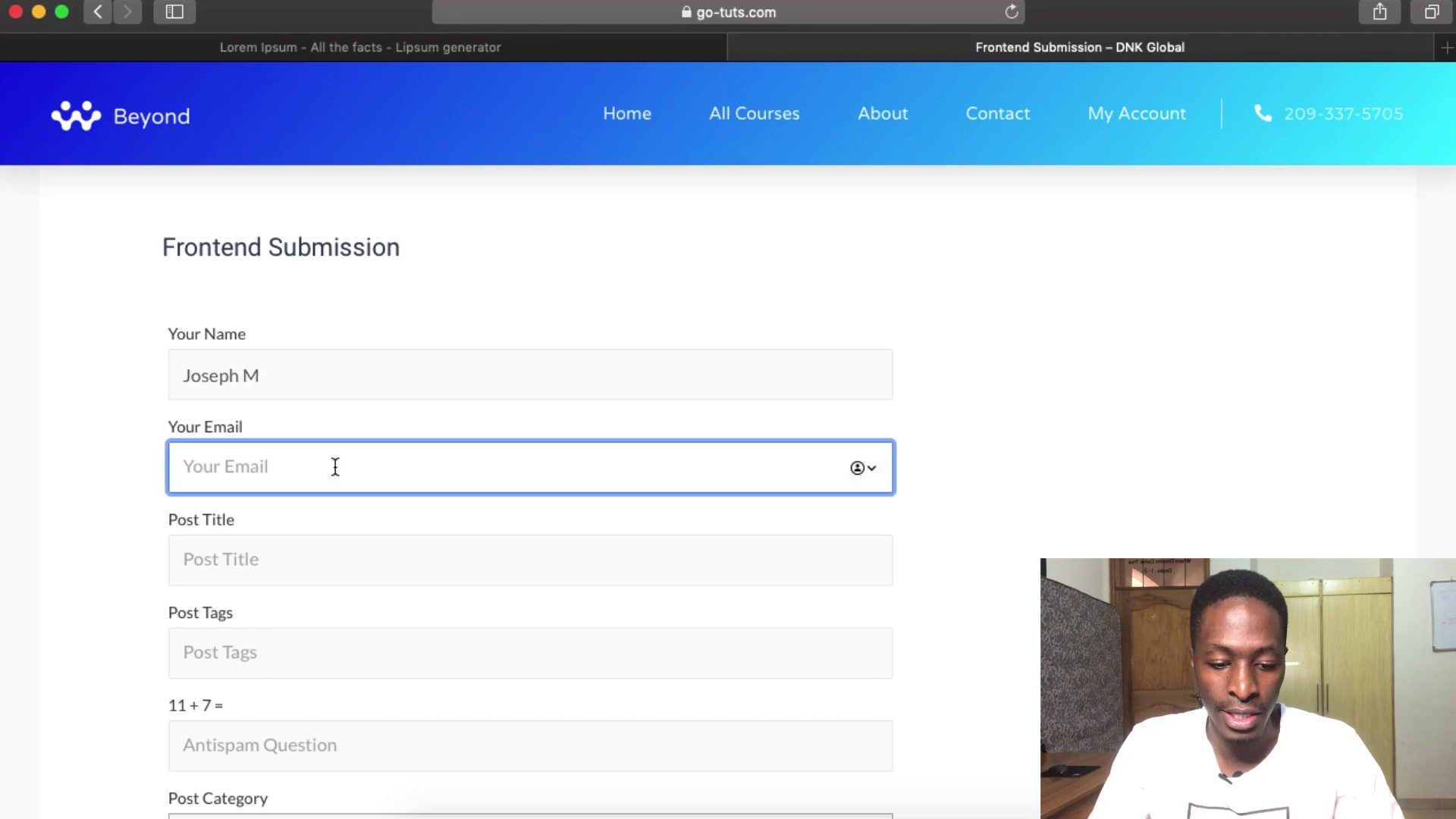
{"action": "scroll", "coordinate": [336, 466], "scroll_direction": "down", "scroll_amount": 3}
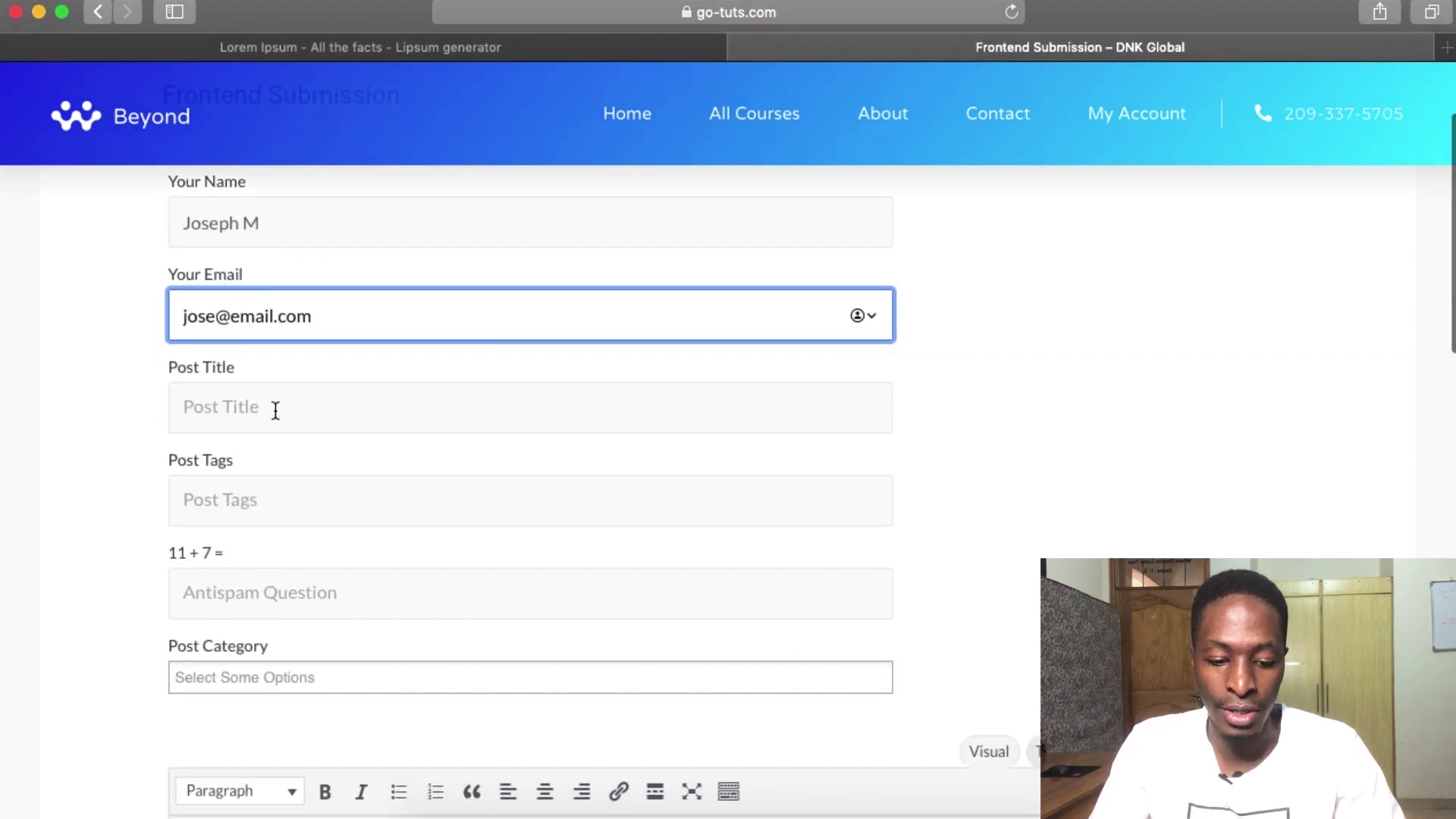
- Title the post 'How To Submit from Frontend' and tag it Blogging, WordPress, Tips and Tricks
{"action": "left_click", "coordinate": [275, 411]}
{"action": "type", "text": "How To Submit from"}
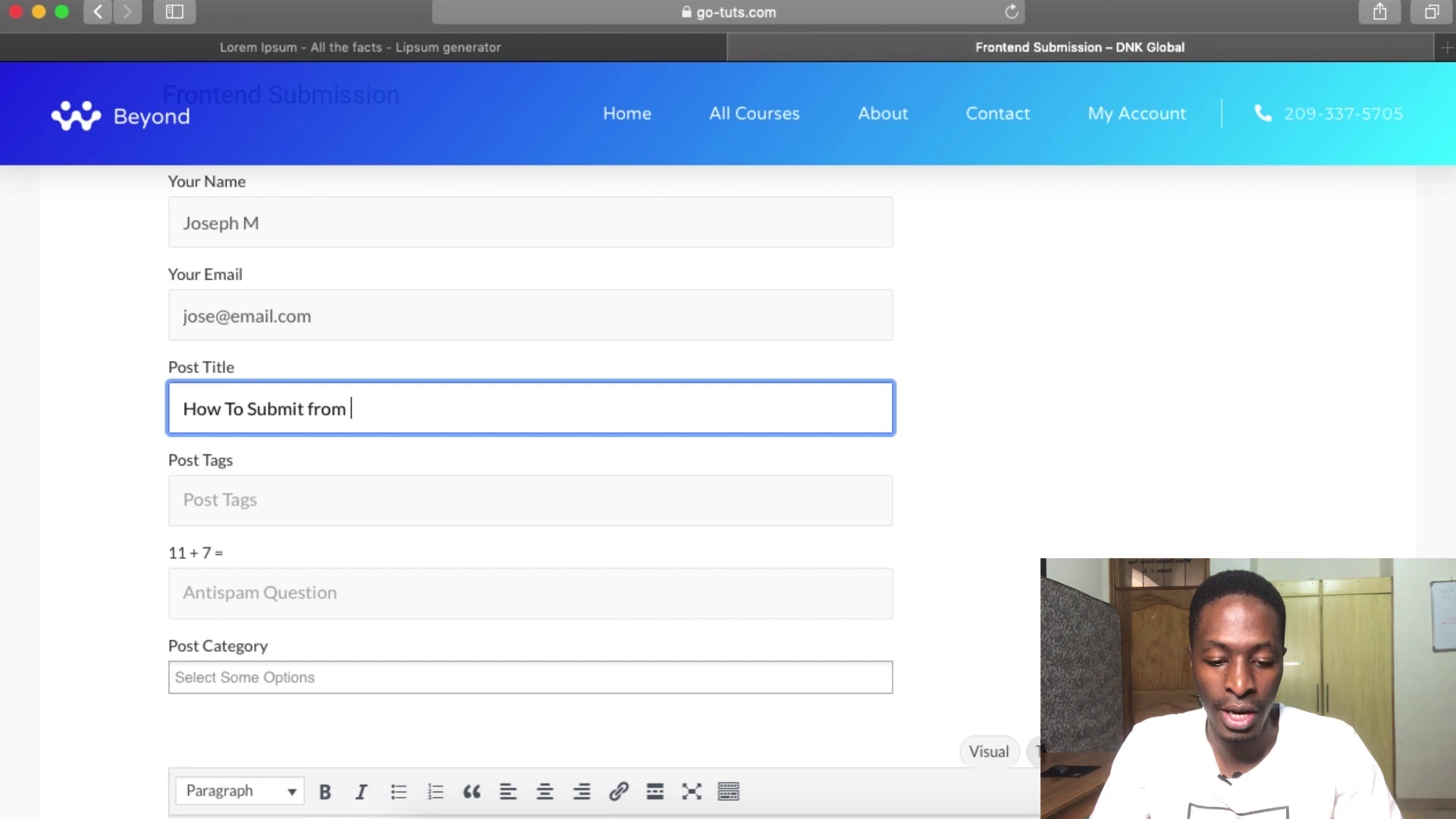
{"action": "type", "text": "Frontend"}
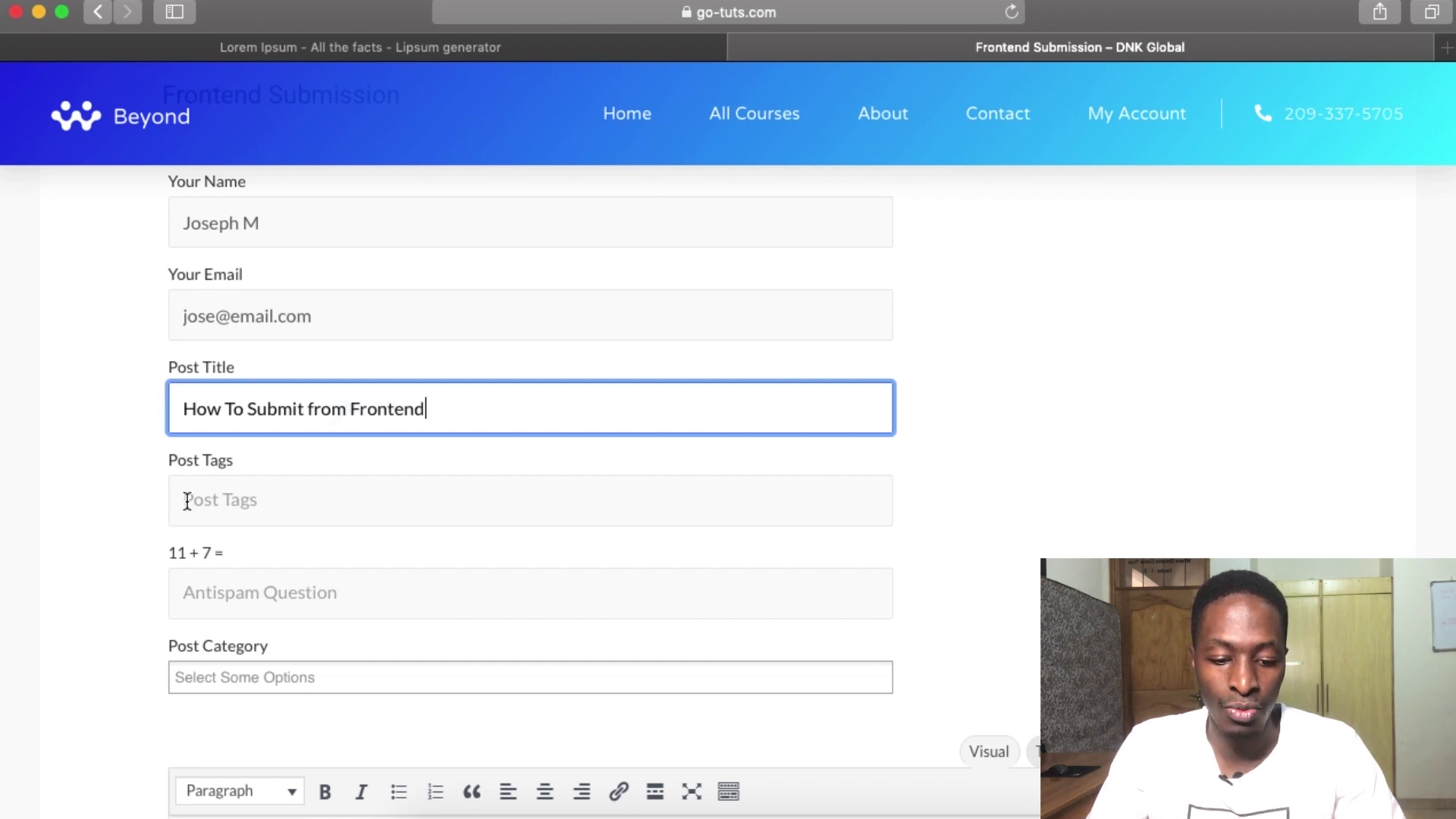
{"action": "left_click", "coordinate": [188, 501]}
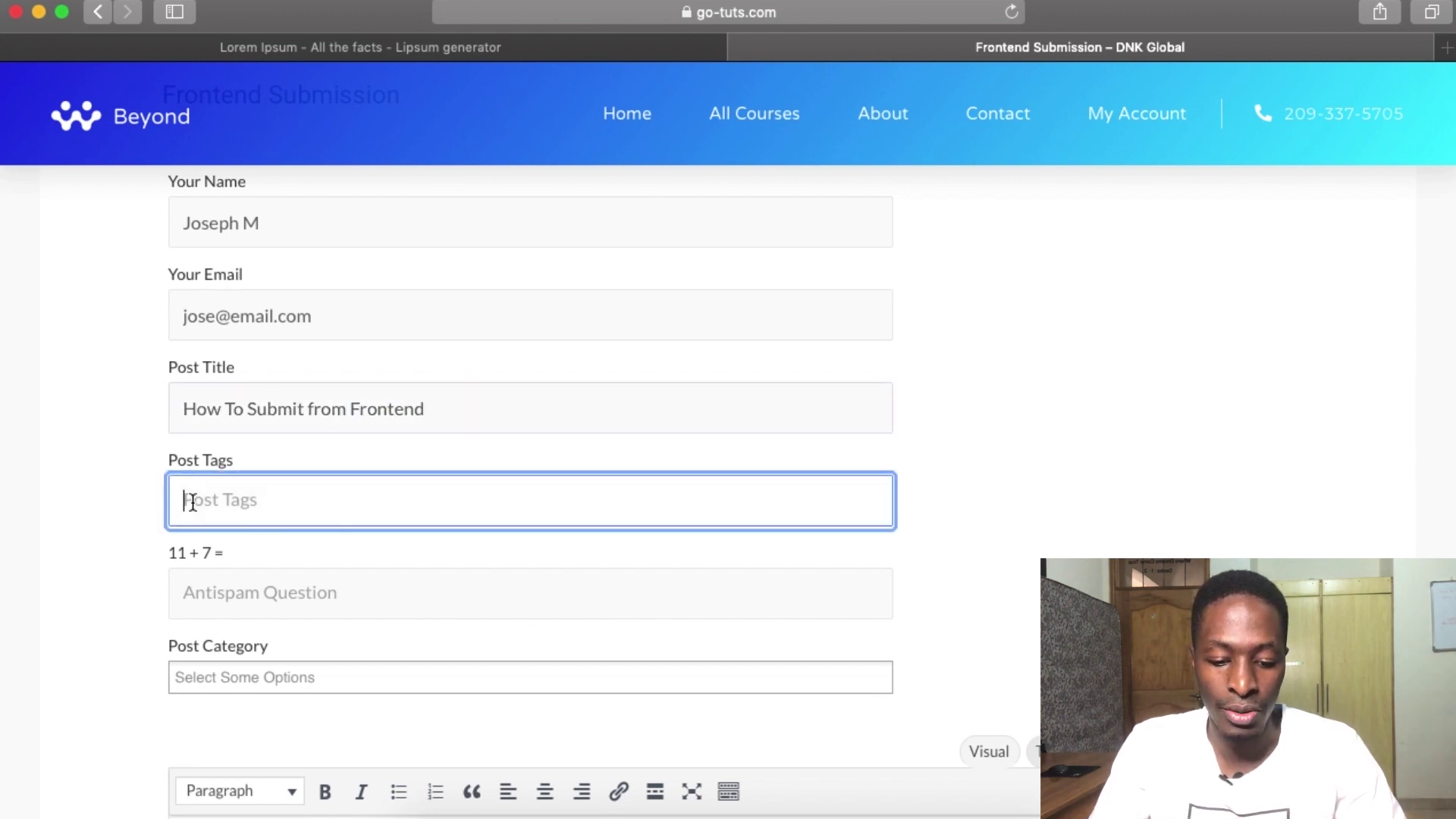
{"action": "type", "text": "Blogging, WordPress, T"}
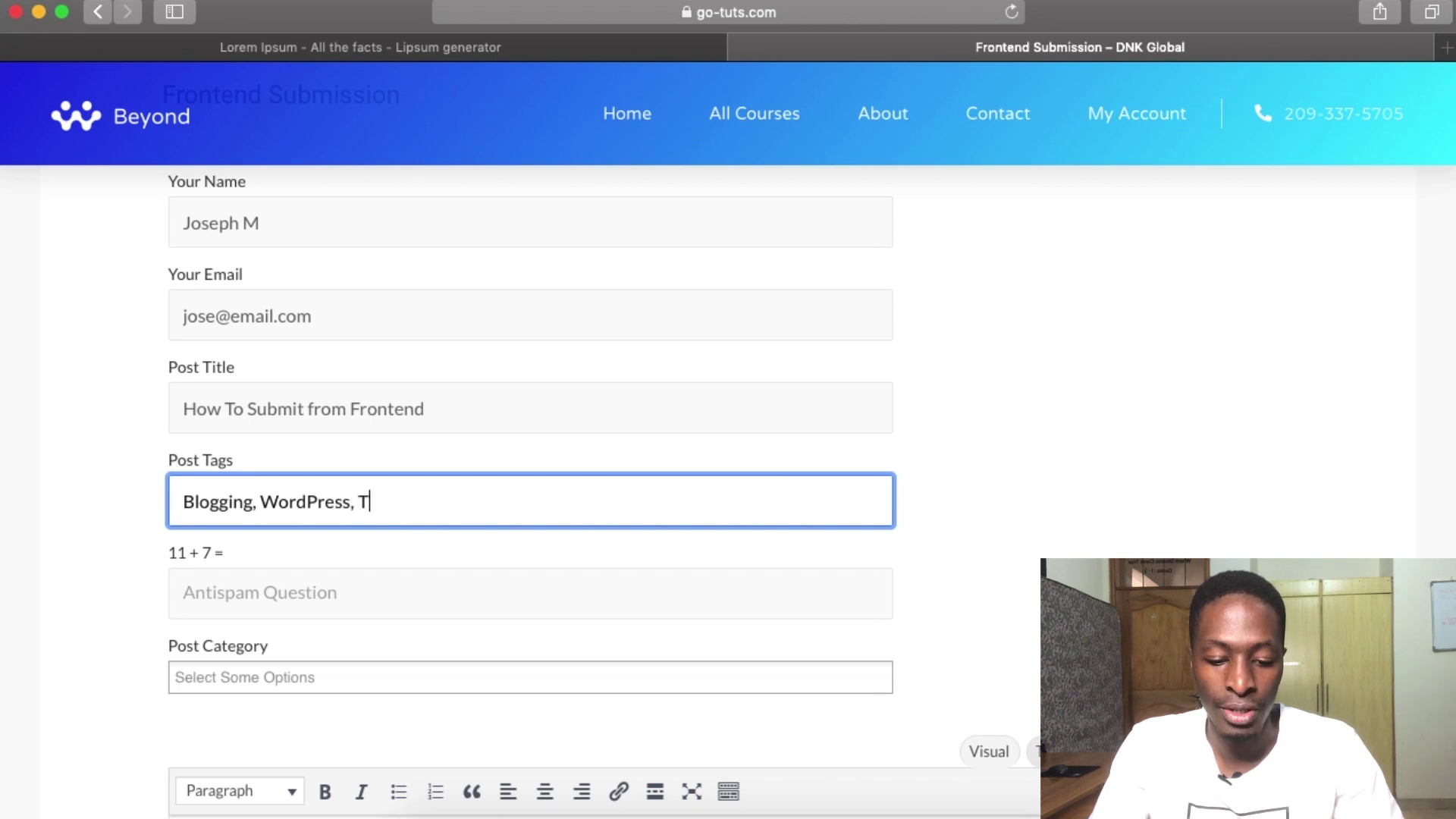
{"action": "type", "text": "ips a"}
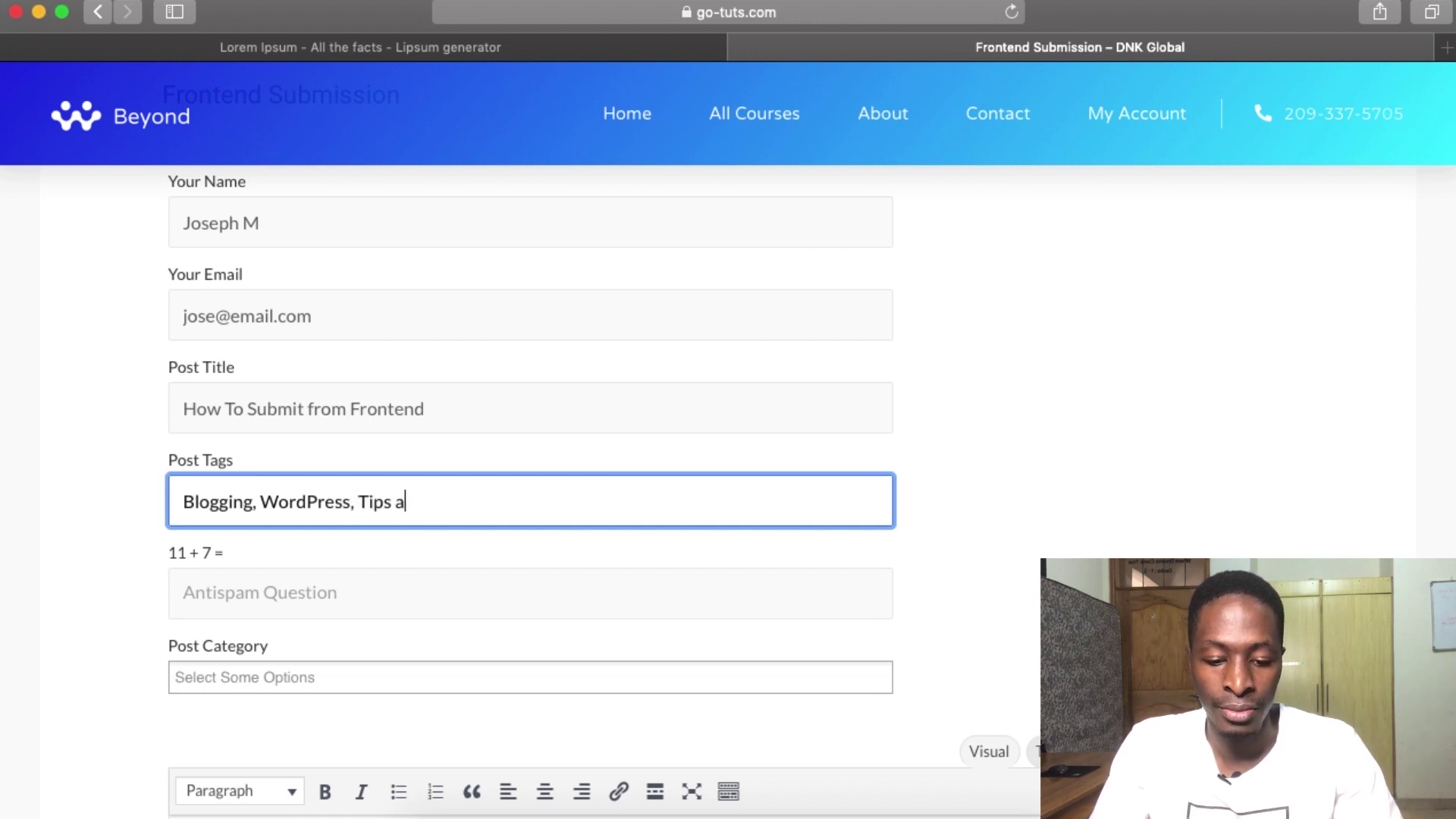
{"action": "type", "text": "nd Trick"}
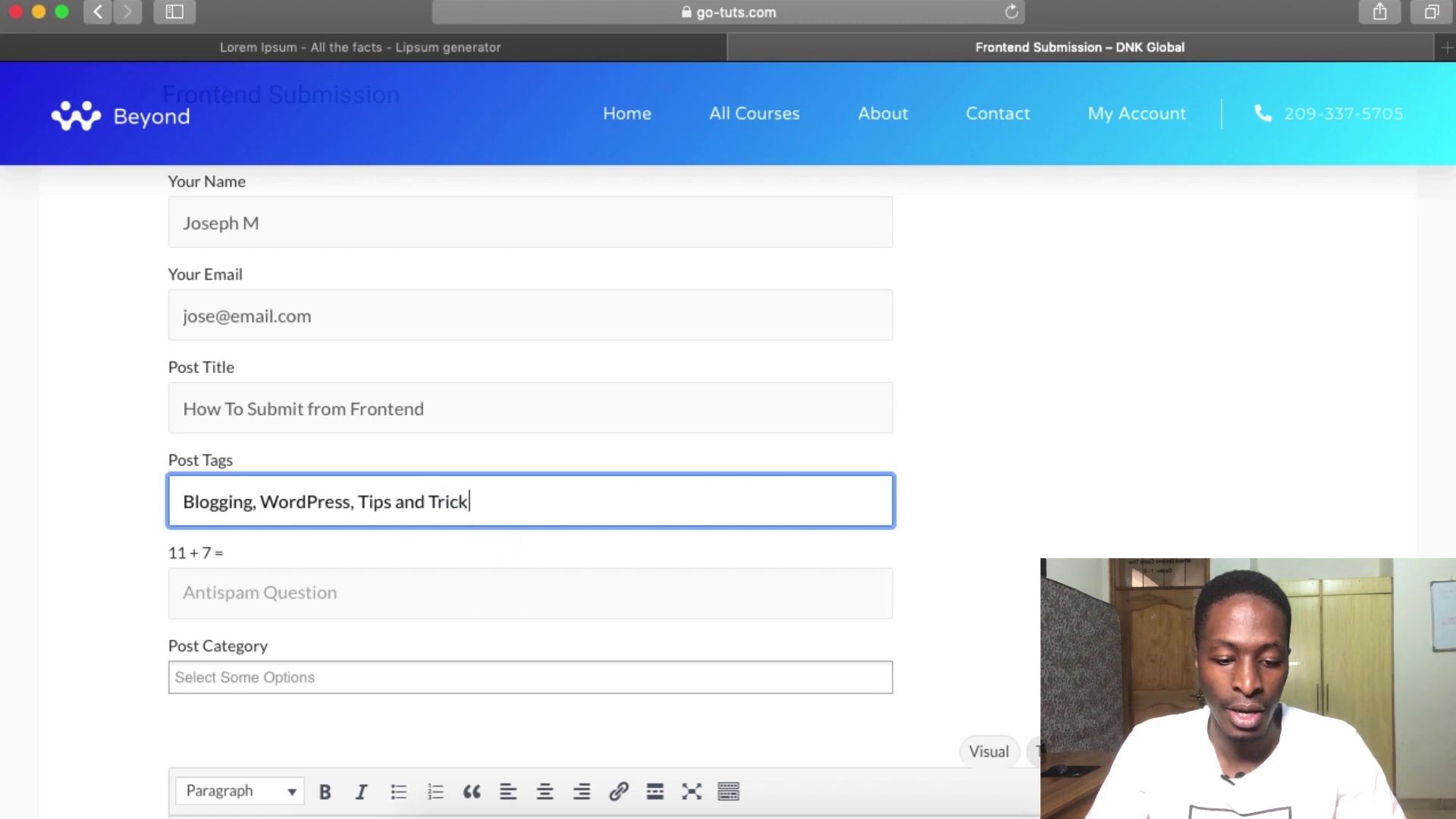
{"action": "type", "text": "s"}
- Answer the antispam question with 18 and choose the Free and General categories
{"action": "scroll", "coordinate": [181, 502], "scroll_direction": "down", "scroll_amount": 3}
{"action": "left_click", "coordinate": [213, 458]}
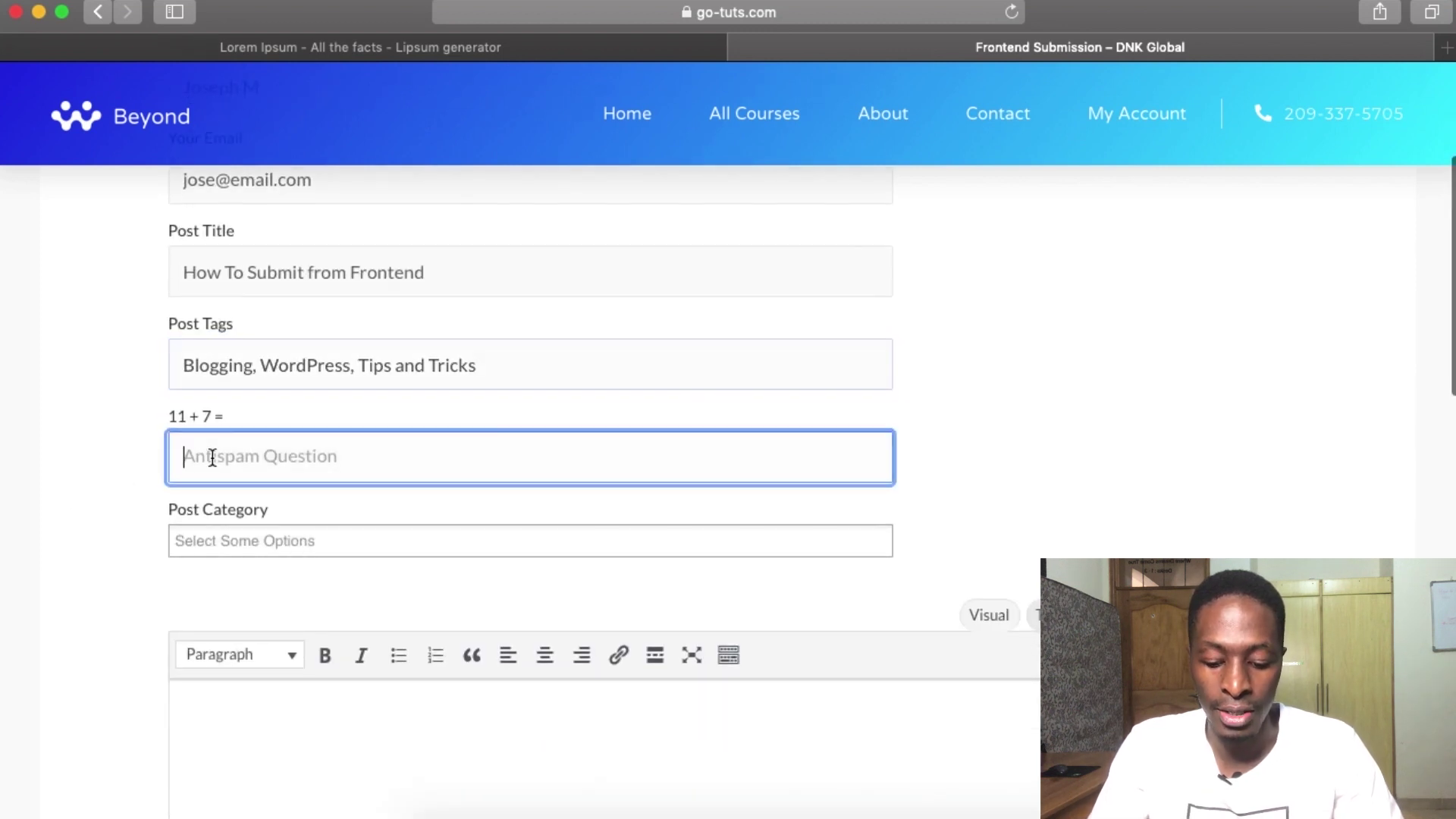
{"action": "type", "text": "18"}
{"action": "scroll", "coordinate": [254, 398], "scroll_direction": "down", "scroll_amount": 3}
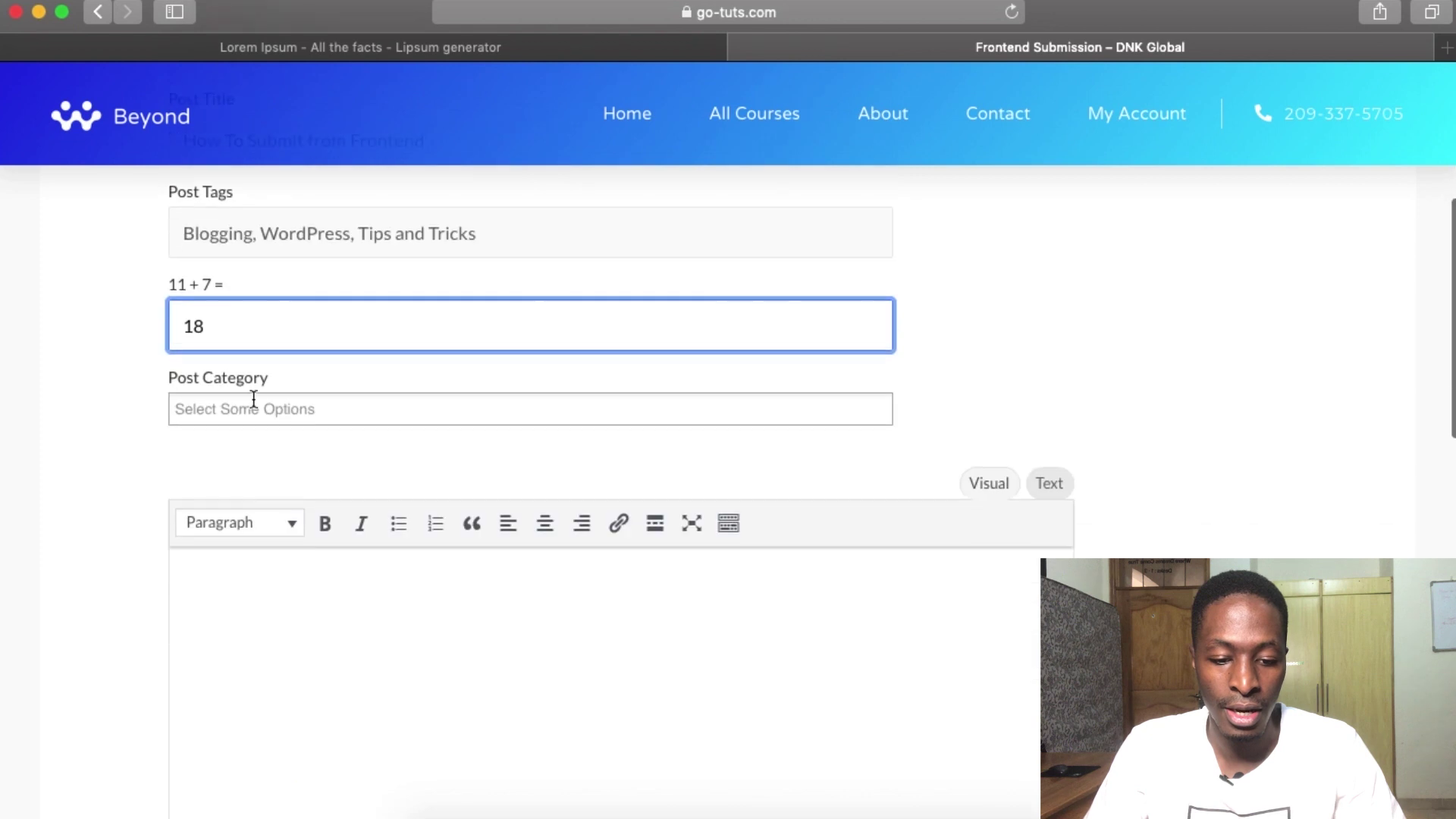
{"action": "left_click", "coordinate": [252, 393]}
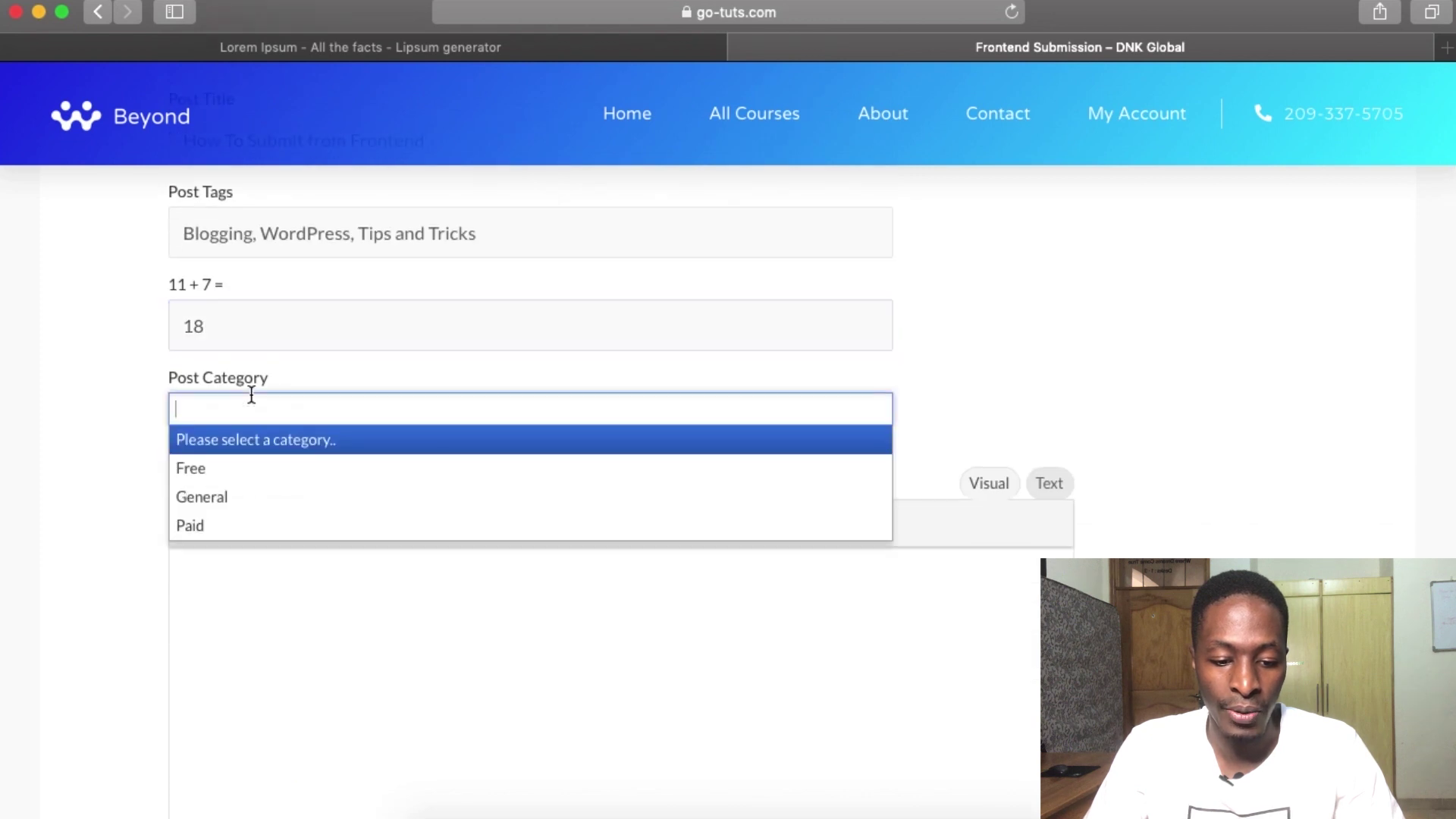
{"action": "left_click", "coordinate": [225, 470]}
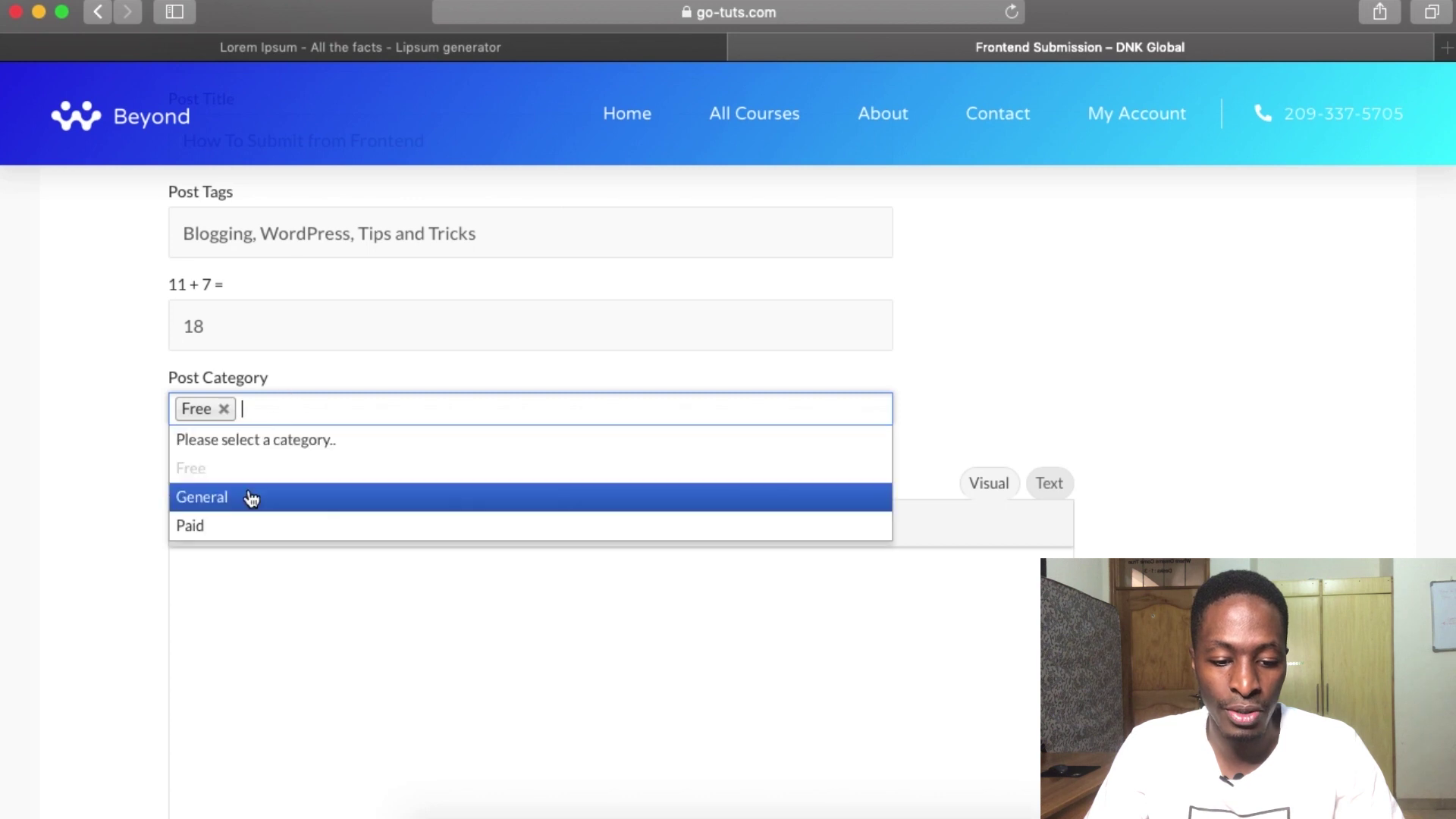
{"action": "left_click", "coordinate": [246, 498]}
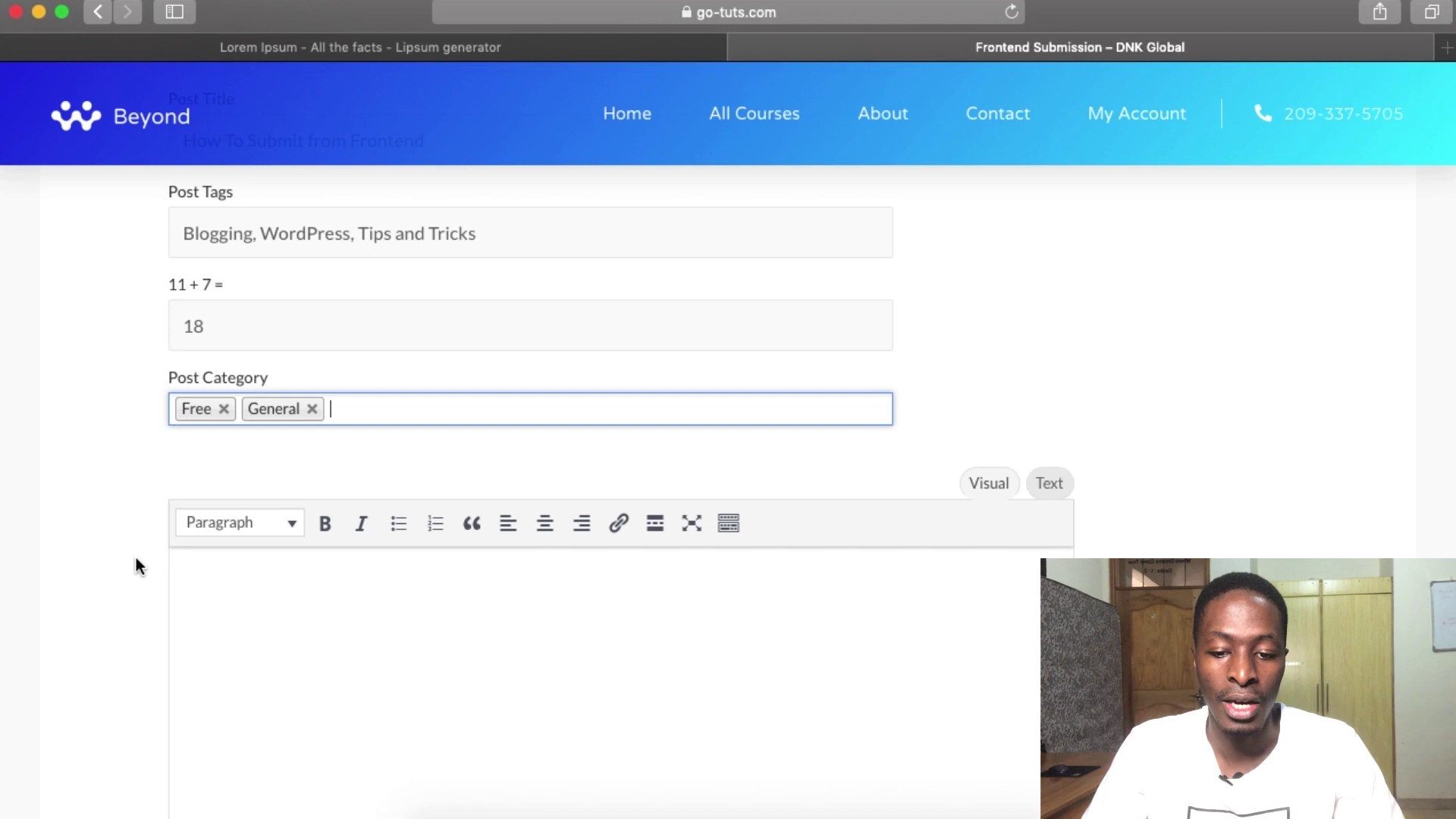
{"action": "scroll", "coordinate": [135, 559], "scroll_direction": "down", "scroll_amount": 3}
{"action": "left_click", "coordinate": [287, 485]}
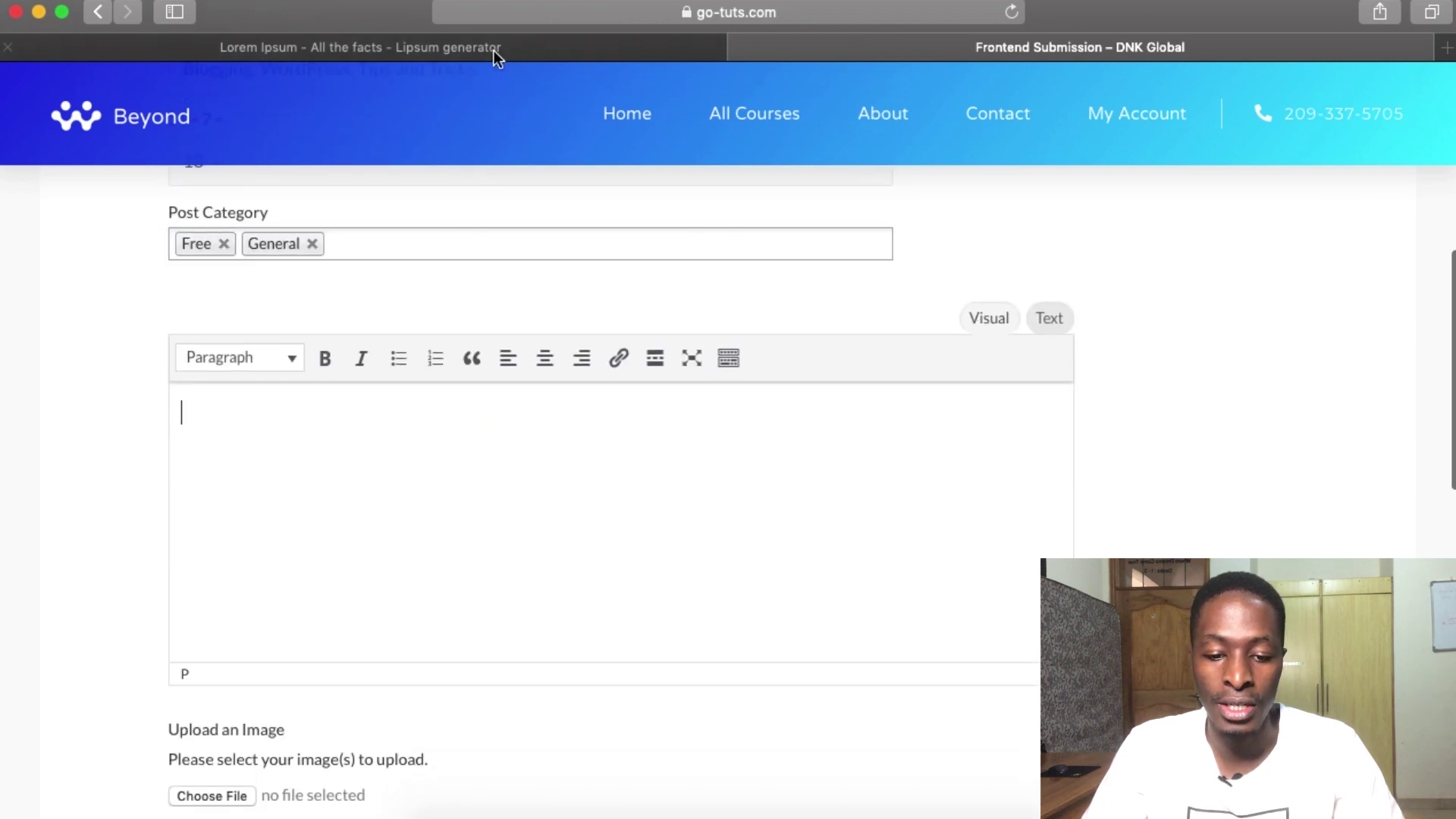
- Copy the Lorem Ipsum article text from lipsum.com and paste it into the post body
{"action": "left_click", "coordinate": [494, 48]}
{"action": "left_click", "coordinate": [196, 154]}
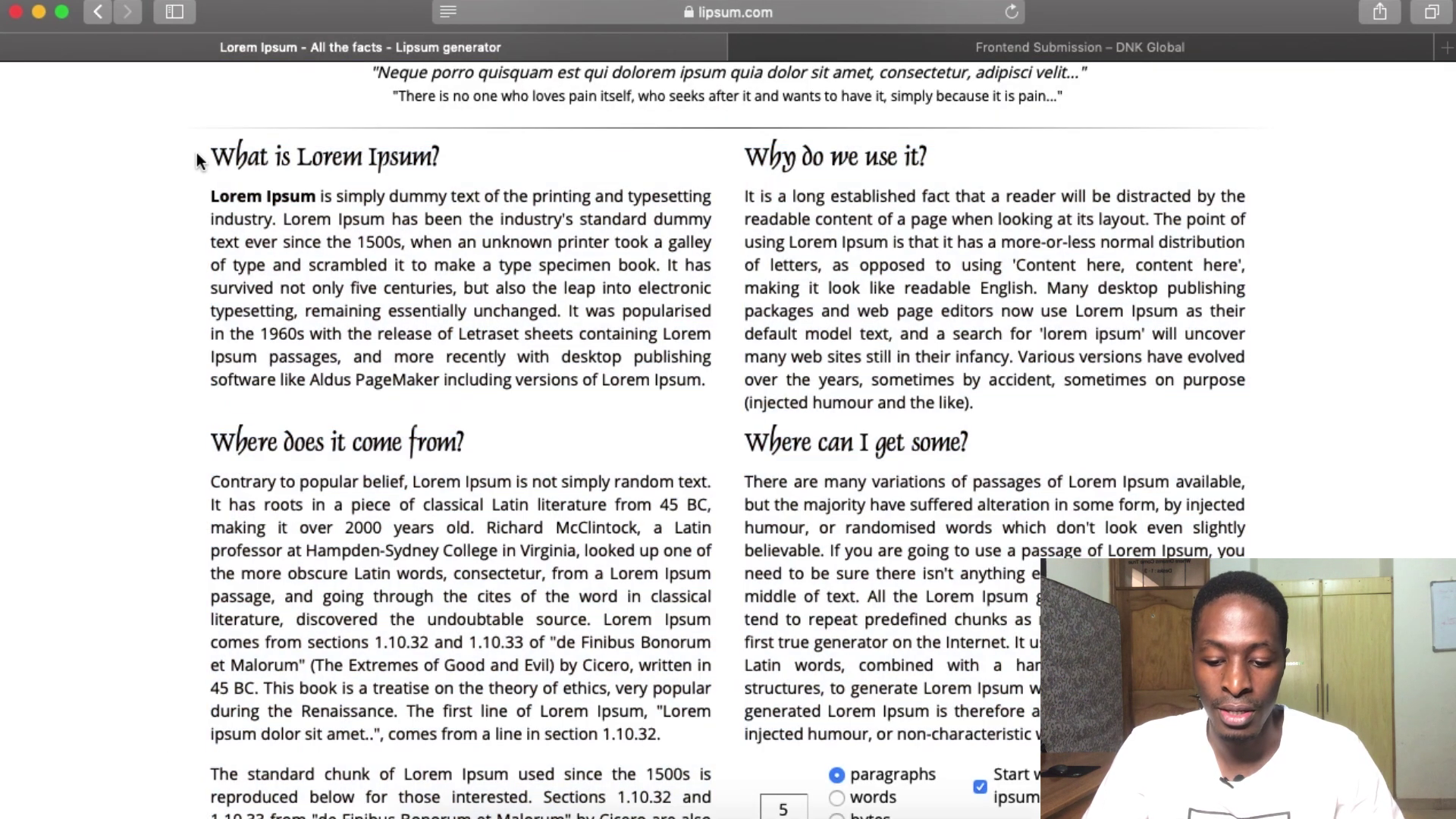
{"action": "left_click_drag", "start_coordinate": [200, 150], "coordinate": [1054, 758]}
{"action": "key", "text": "super+c"}
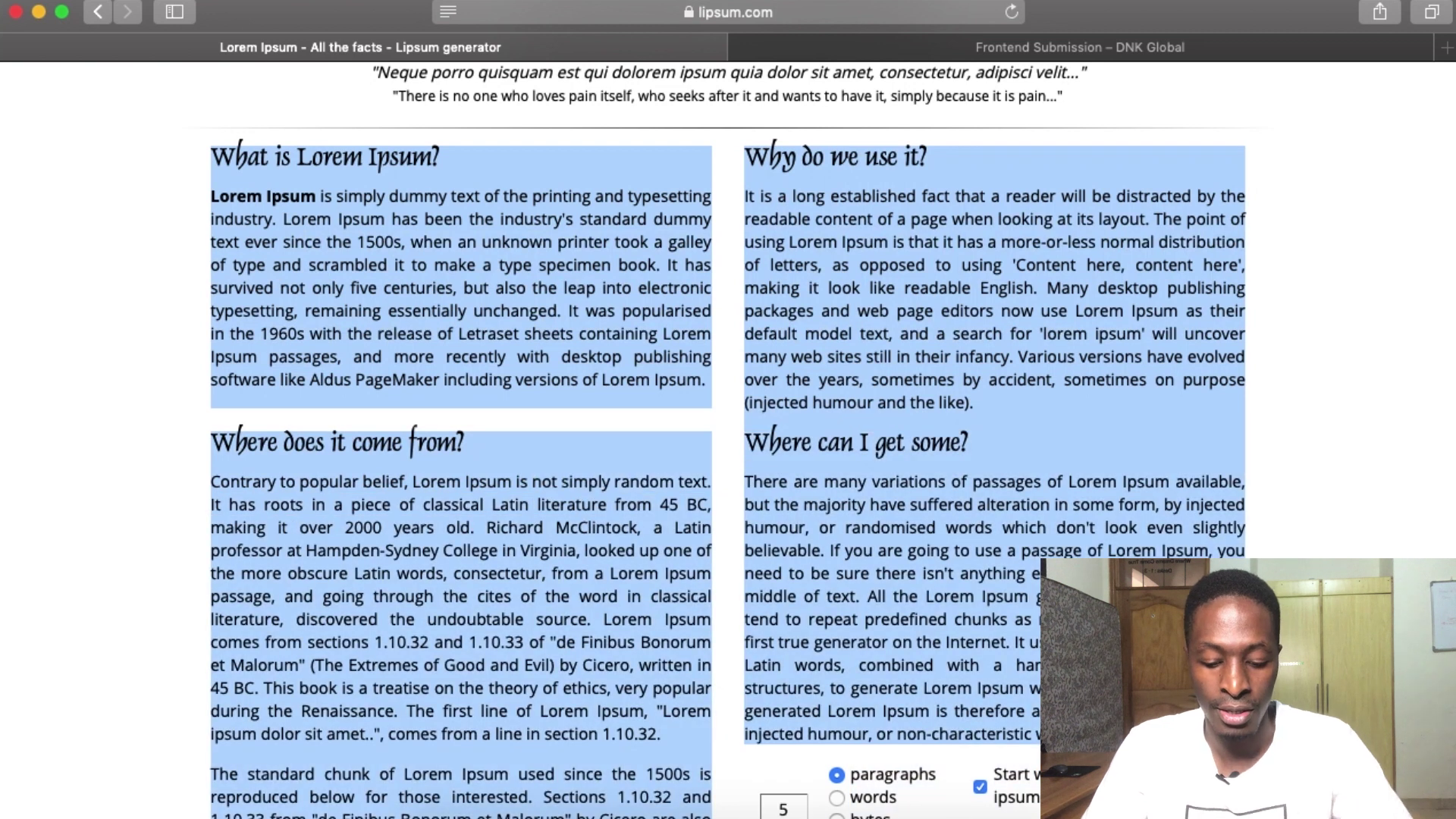
{"action": "left_click", "coordinate": [967, 46]}
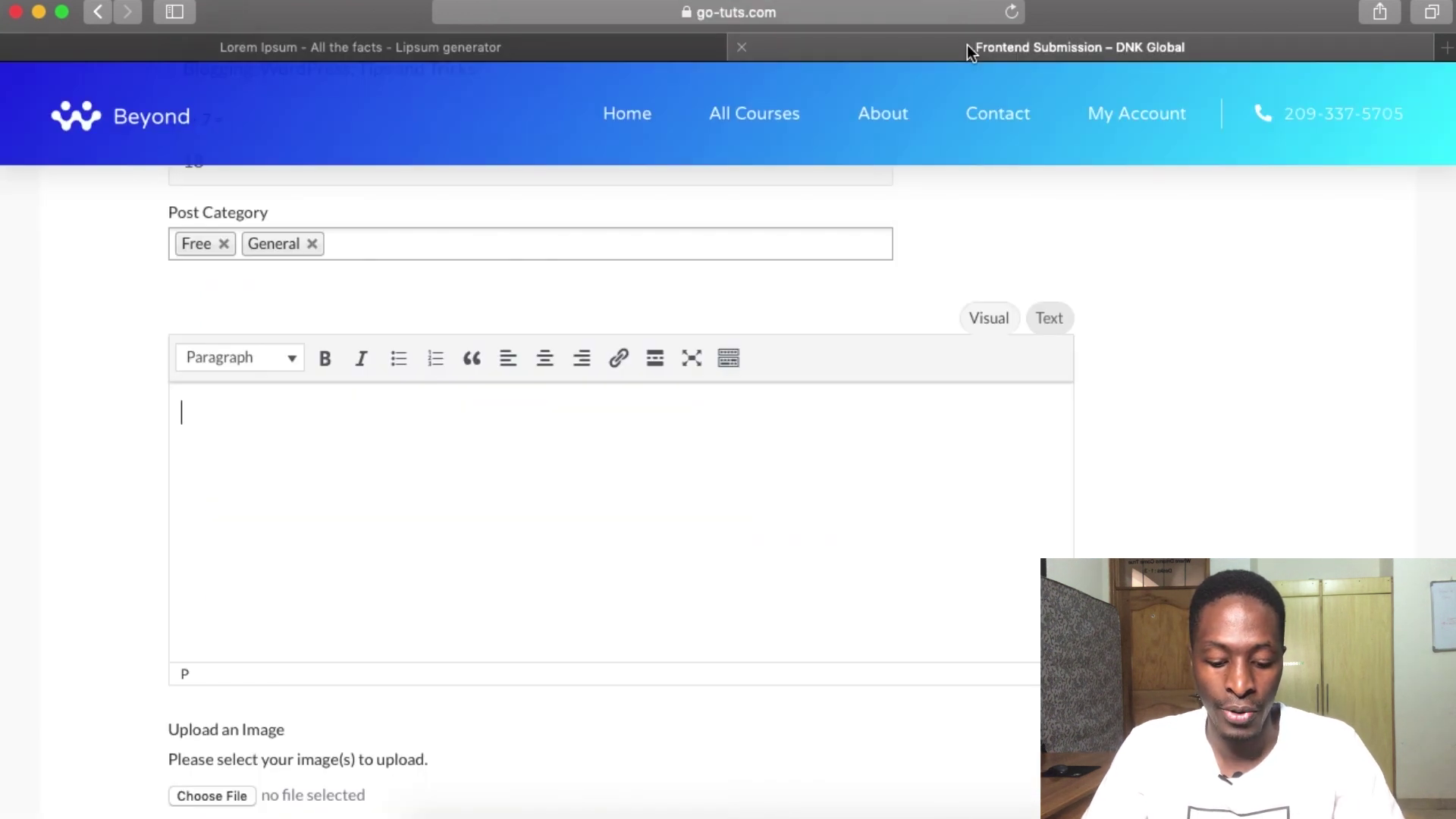
{"action": "key", "text": "super+v"}
{"action": "scroll", "coordinate": [338, 478], "scroll_direction": "up", "scroll_amount": 10}
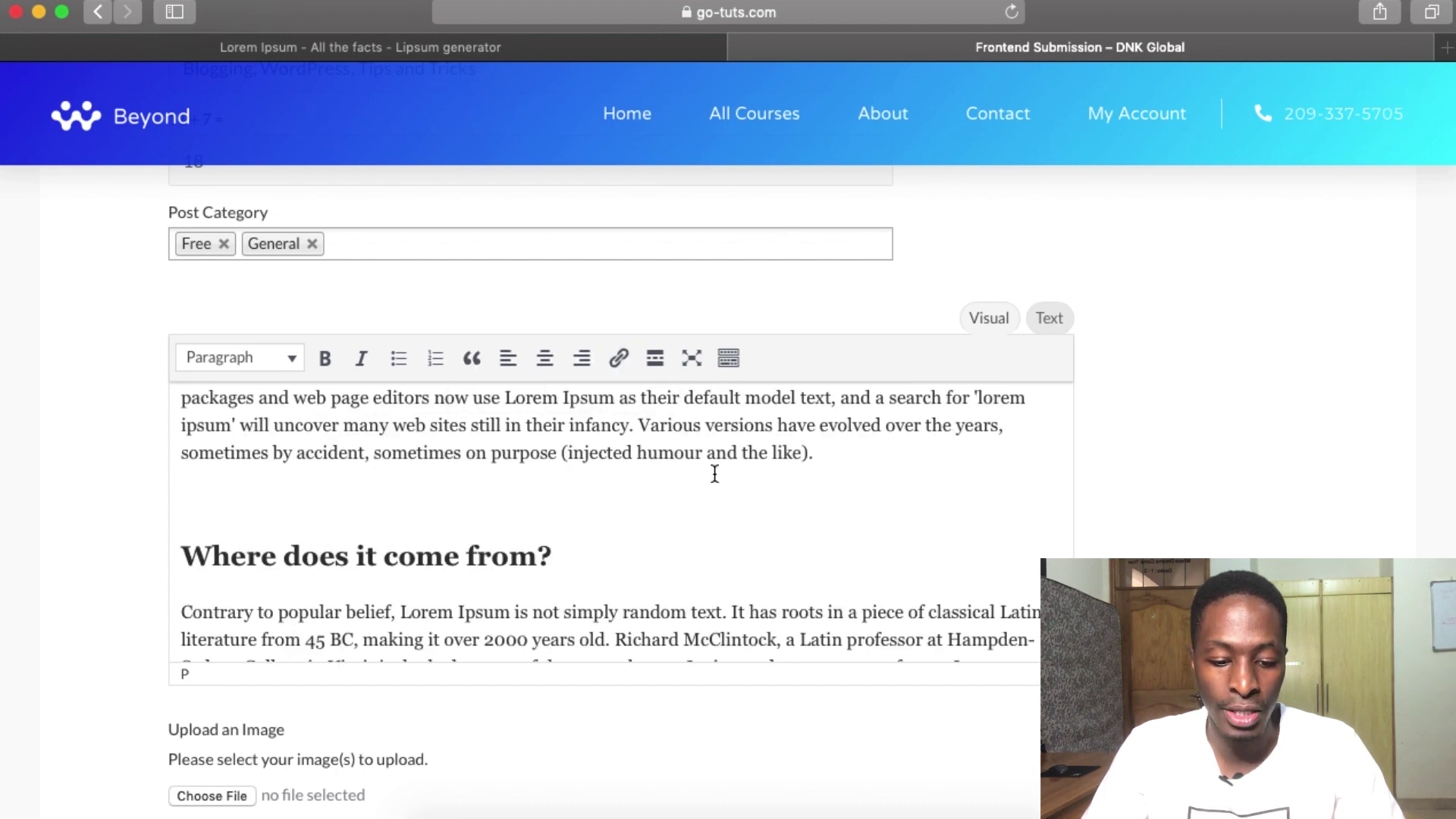
{"action": "scroll", "coordinate": [674, 572], "scroll_direction": "down", "scroll_amount": 5}
{"action": "scroll", "coordinate": [674, 571], "scroll_direction": "down", "scroll_amount": 10}
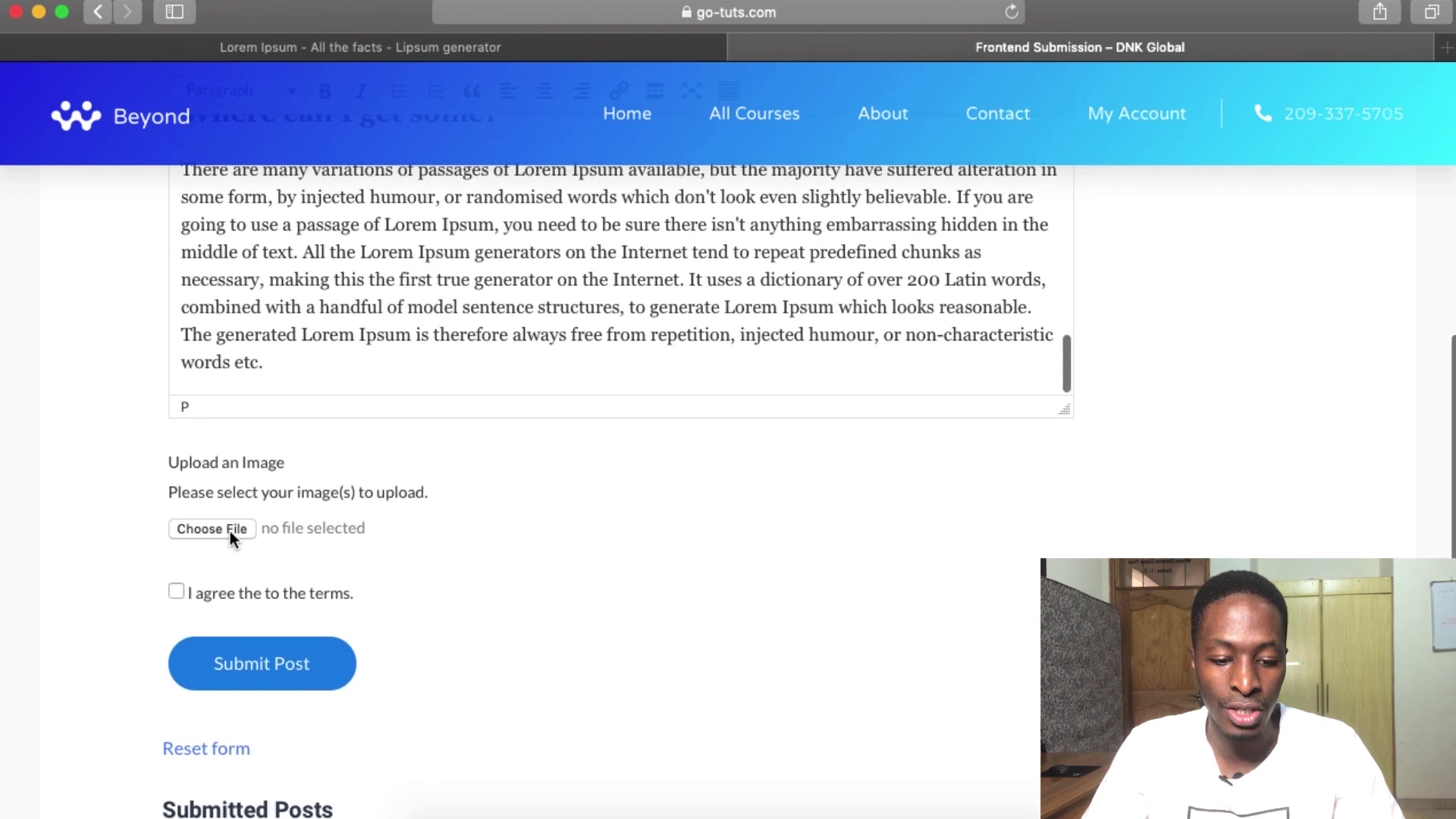
- Attach group-of-people-watching-on-laptop-1595385.jpg as the post image and submit the post
{"action": "left_click", "coordinate": [230, 531]}
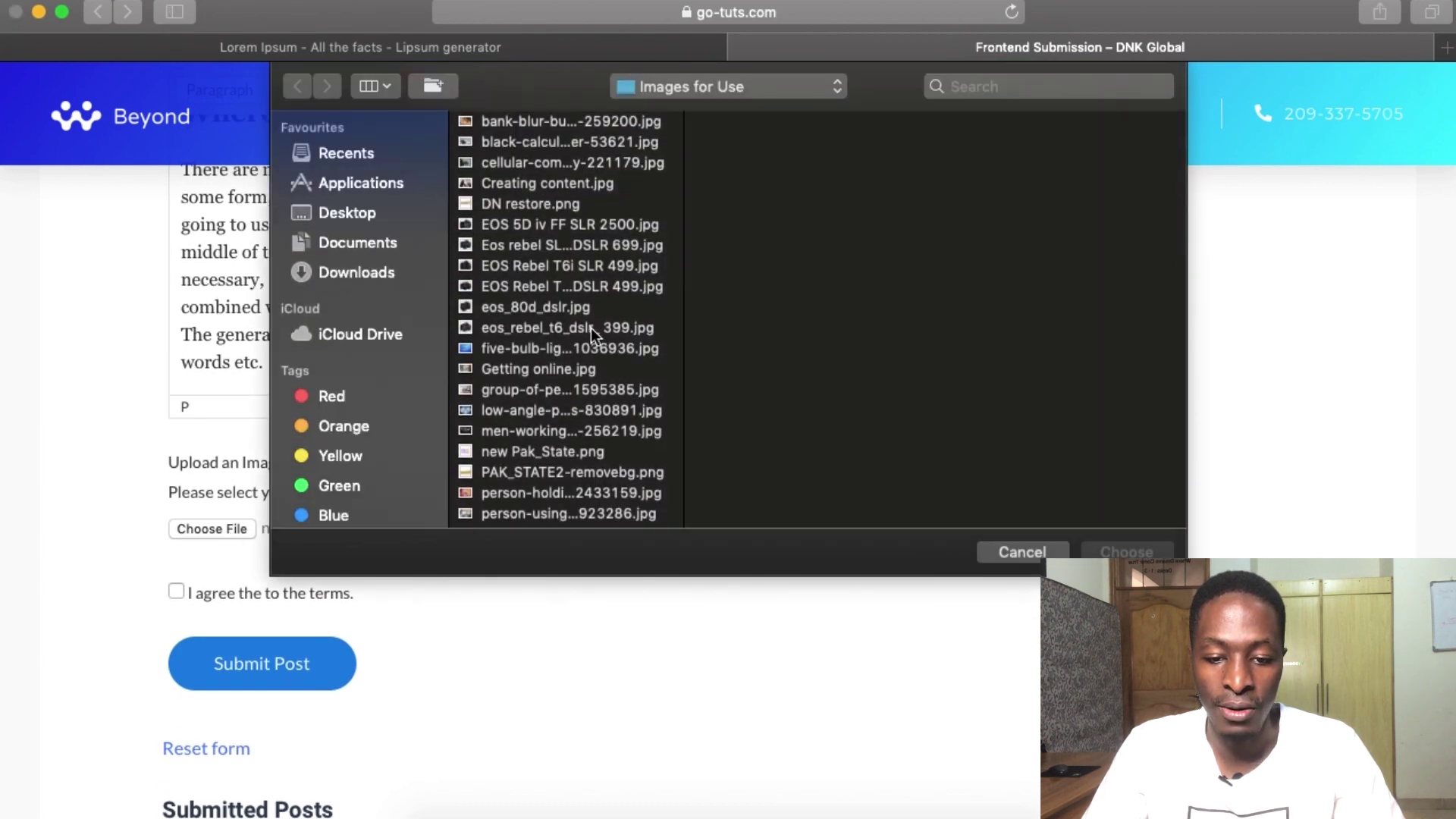
{"action": "scroll", "coordinate": [591, 327], "scroll_direction": "up", "scroll_amount": 2}
{"action": "left_click", "coordinate": [499, 121]}
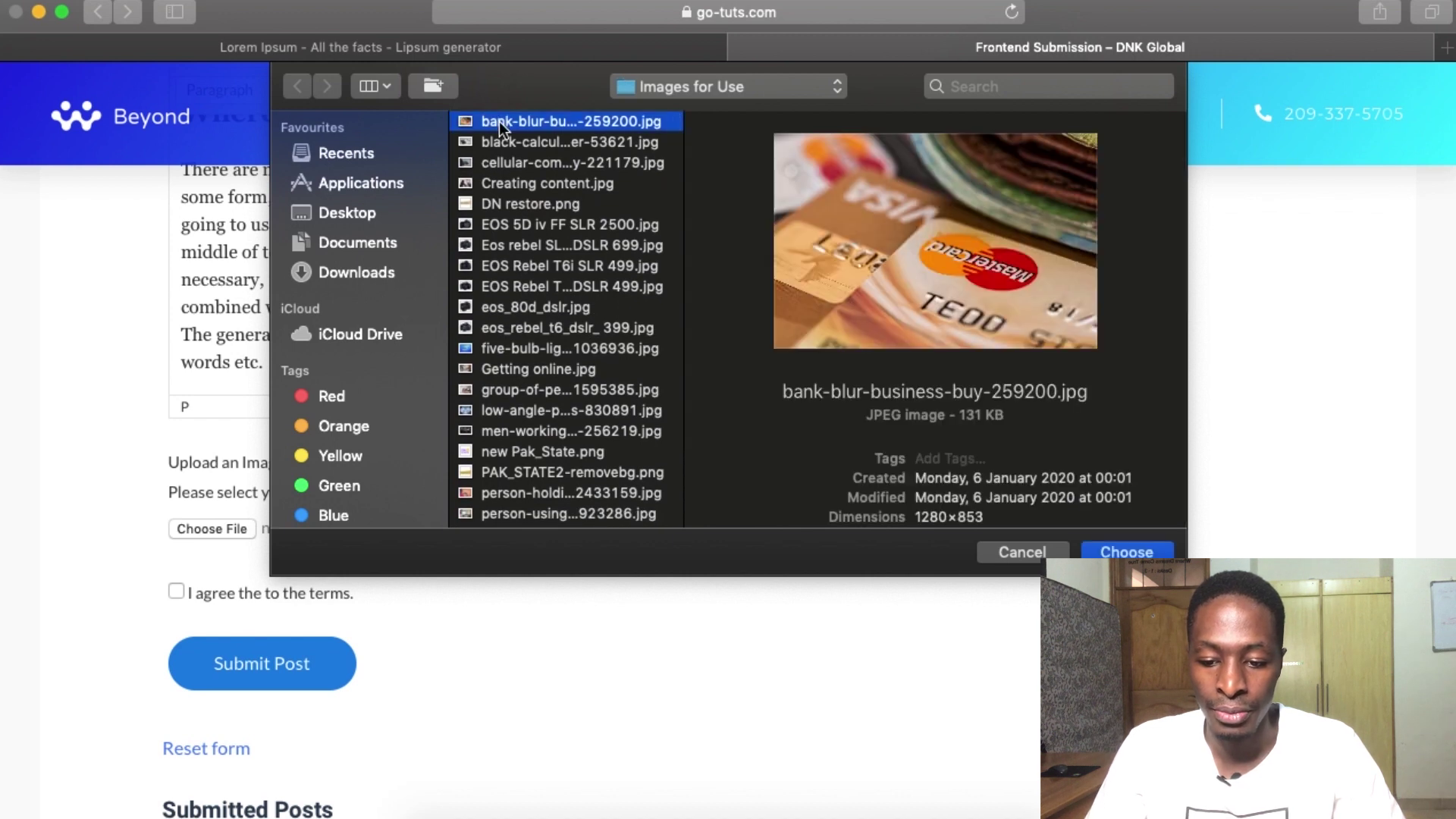
{"action": "key", "text": "Down"}
{"action": "double_click", "coordinate": [561, 390]}
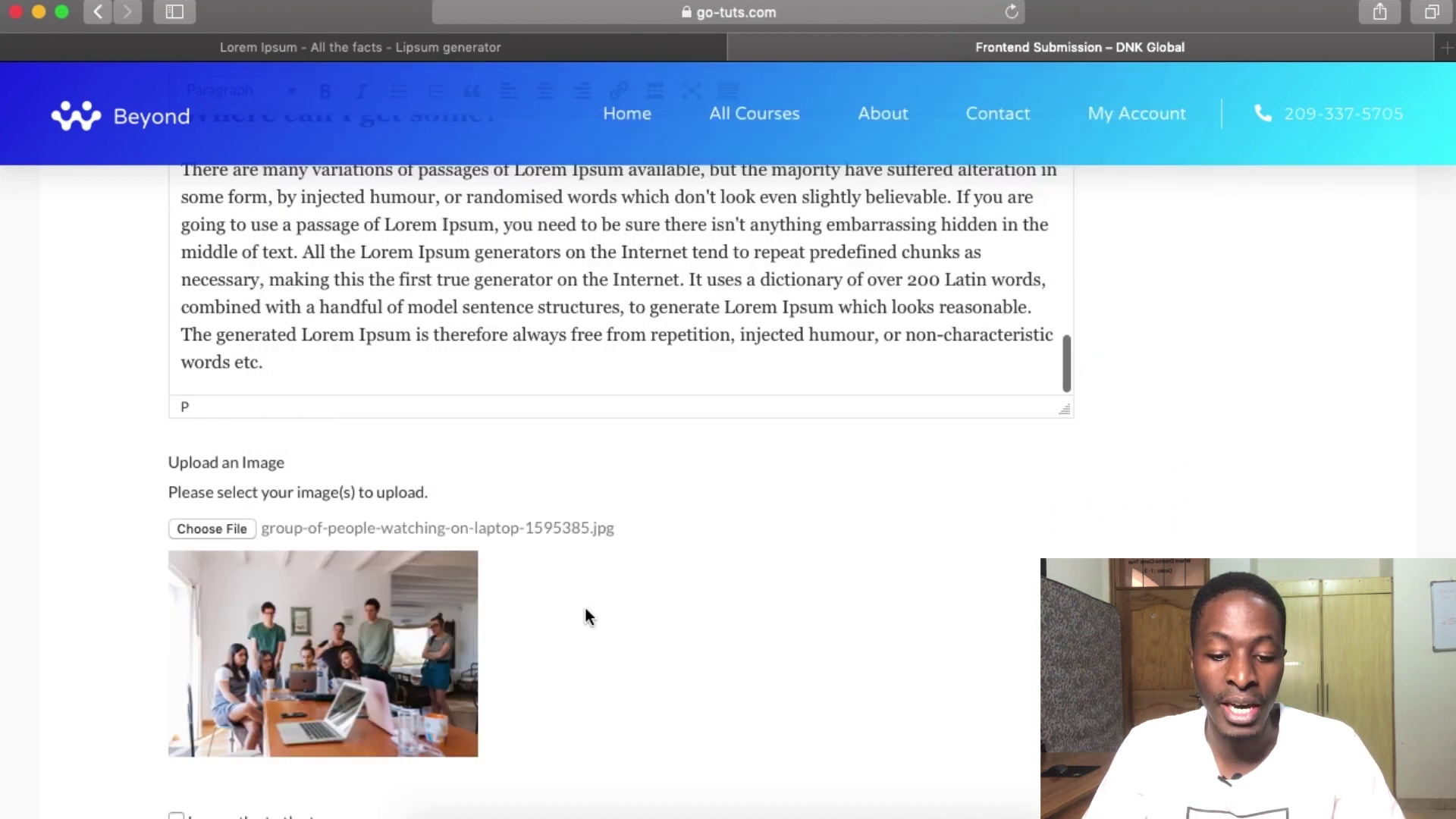
{"action": "scroll", "coordinate": [586, 609], "scroll_direction": "down", "scroll_amount": 5}
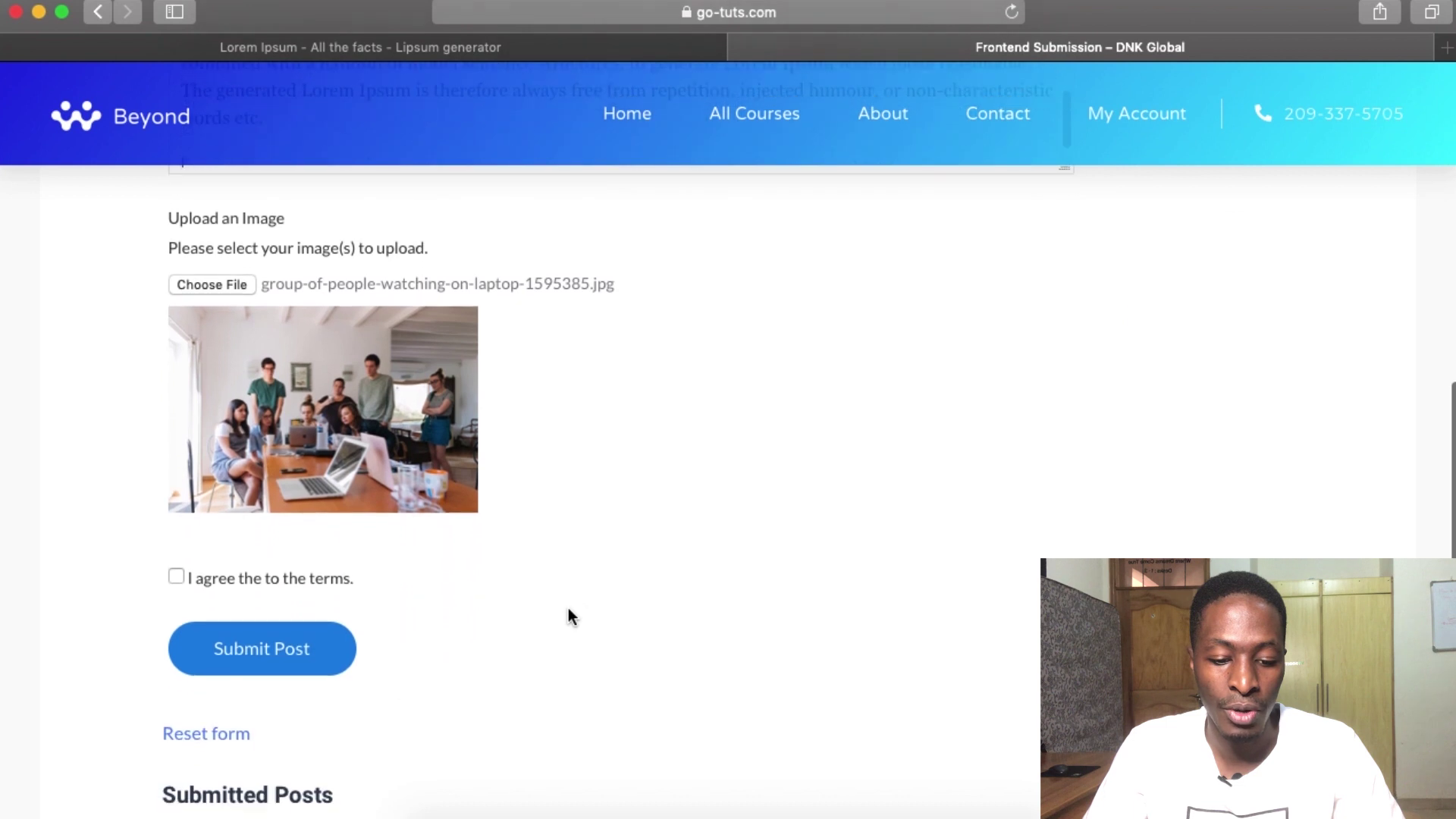
{"action": "left_click", "coordinate": [242, 670]}
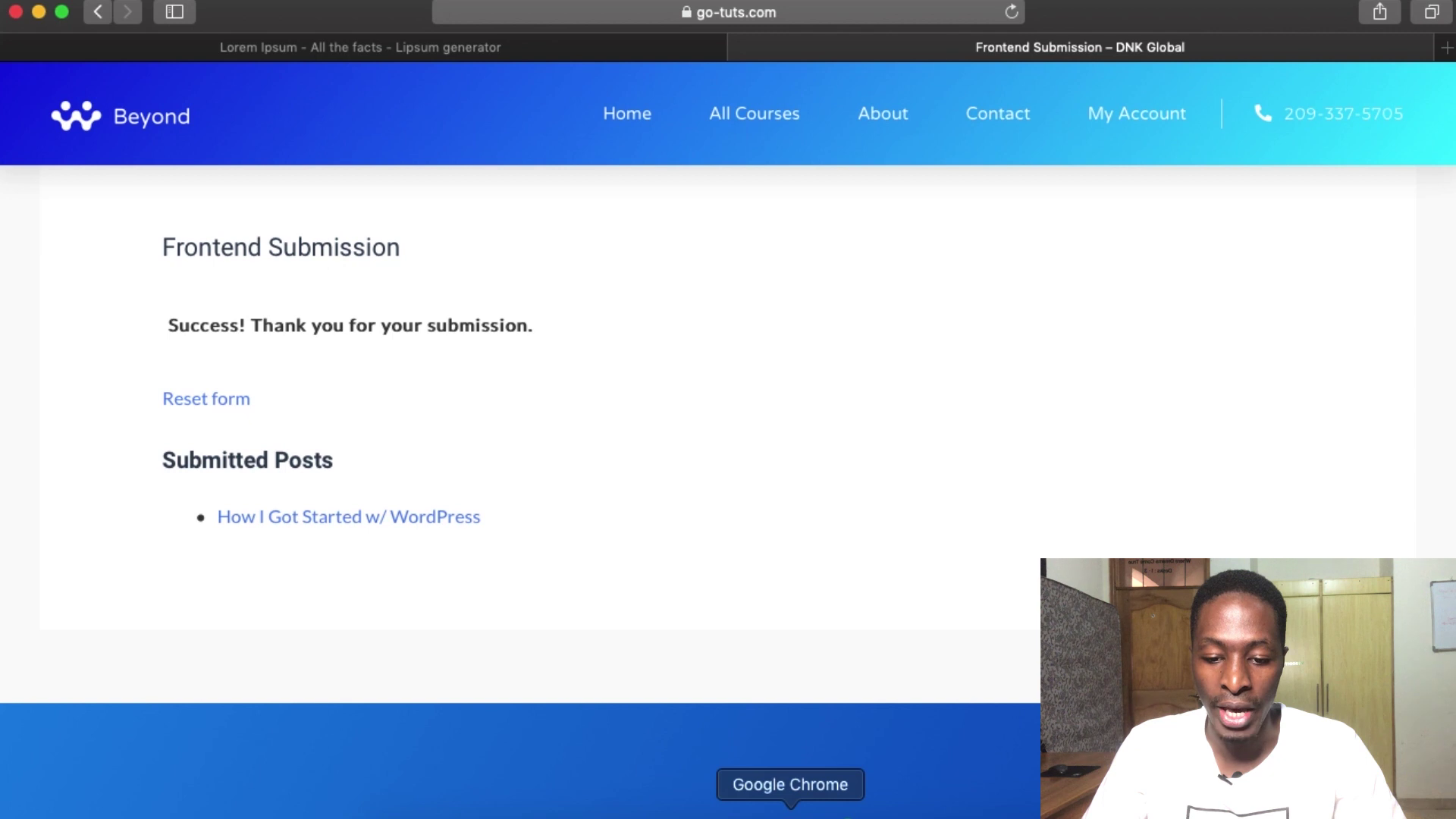
{"action": "left_click", "coordinate": [791, 811]}
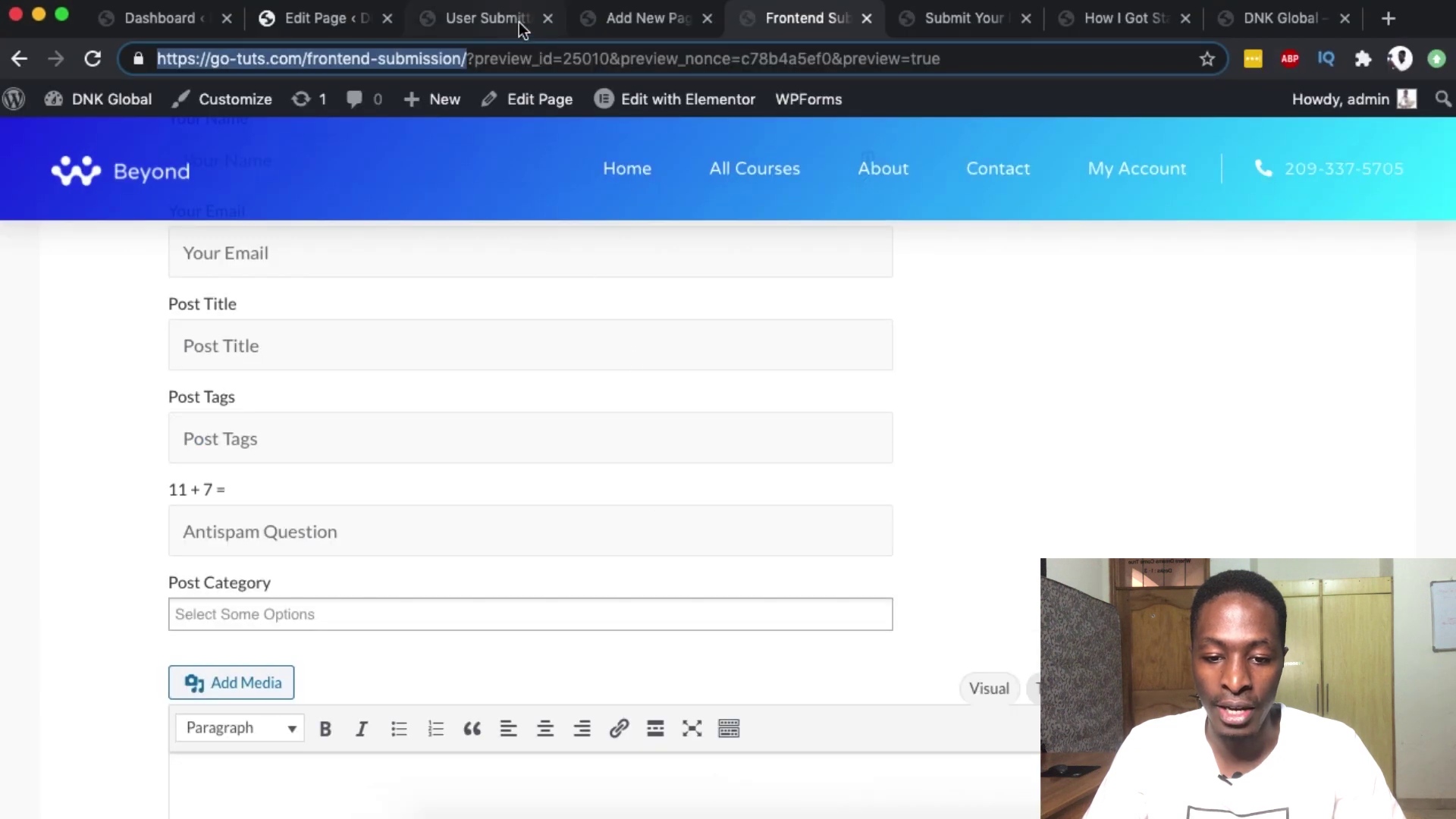
{"action": "left_click", "coordinate": [468, 20]}
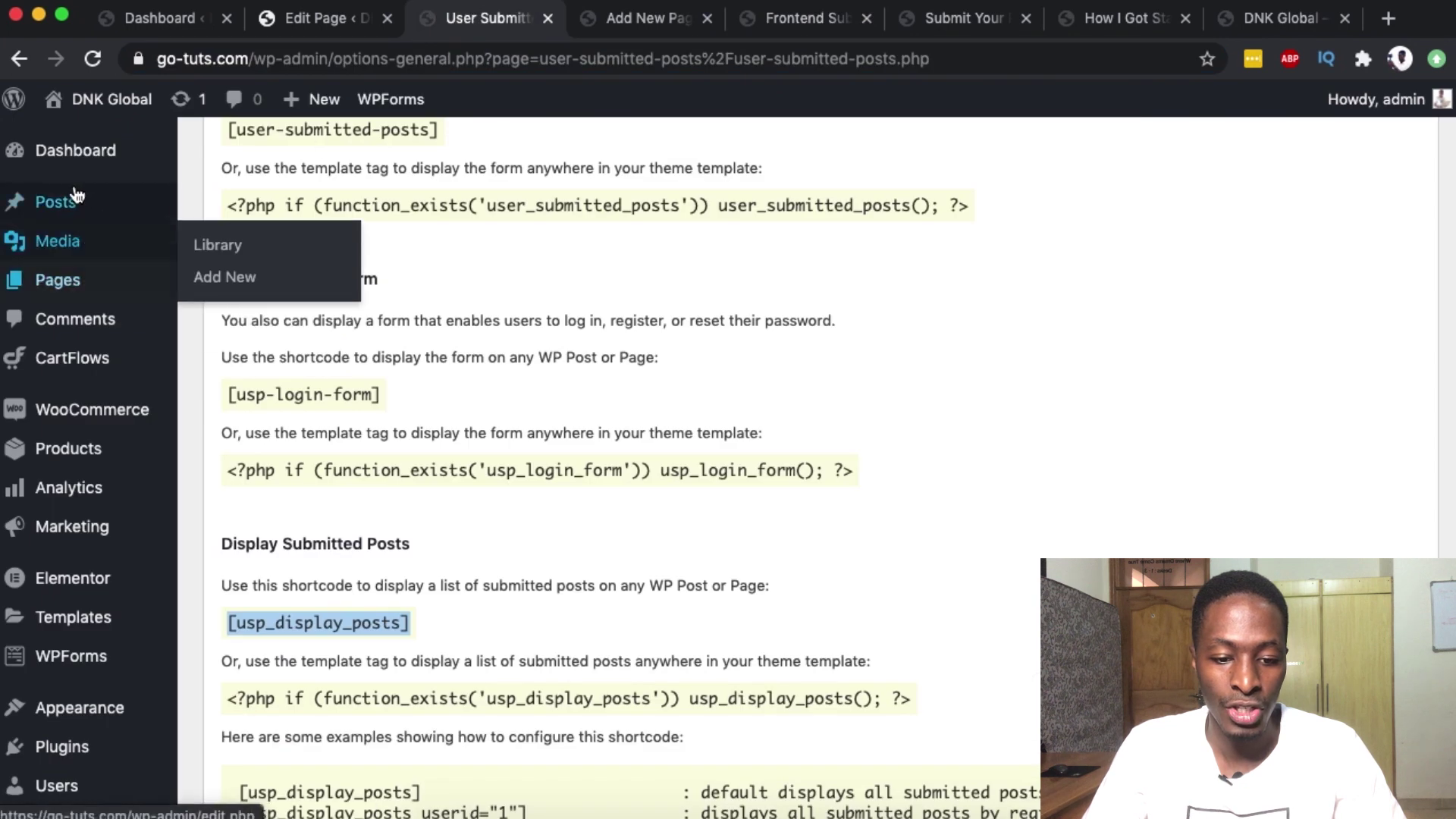
{"action": "mouse_move", "coordinate": [124, 205]}
{"action": "left_click", "coordinate": [226, 209]}
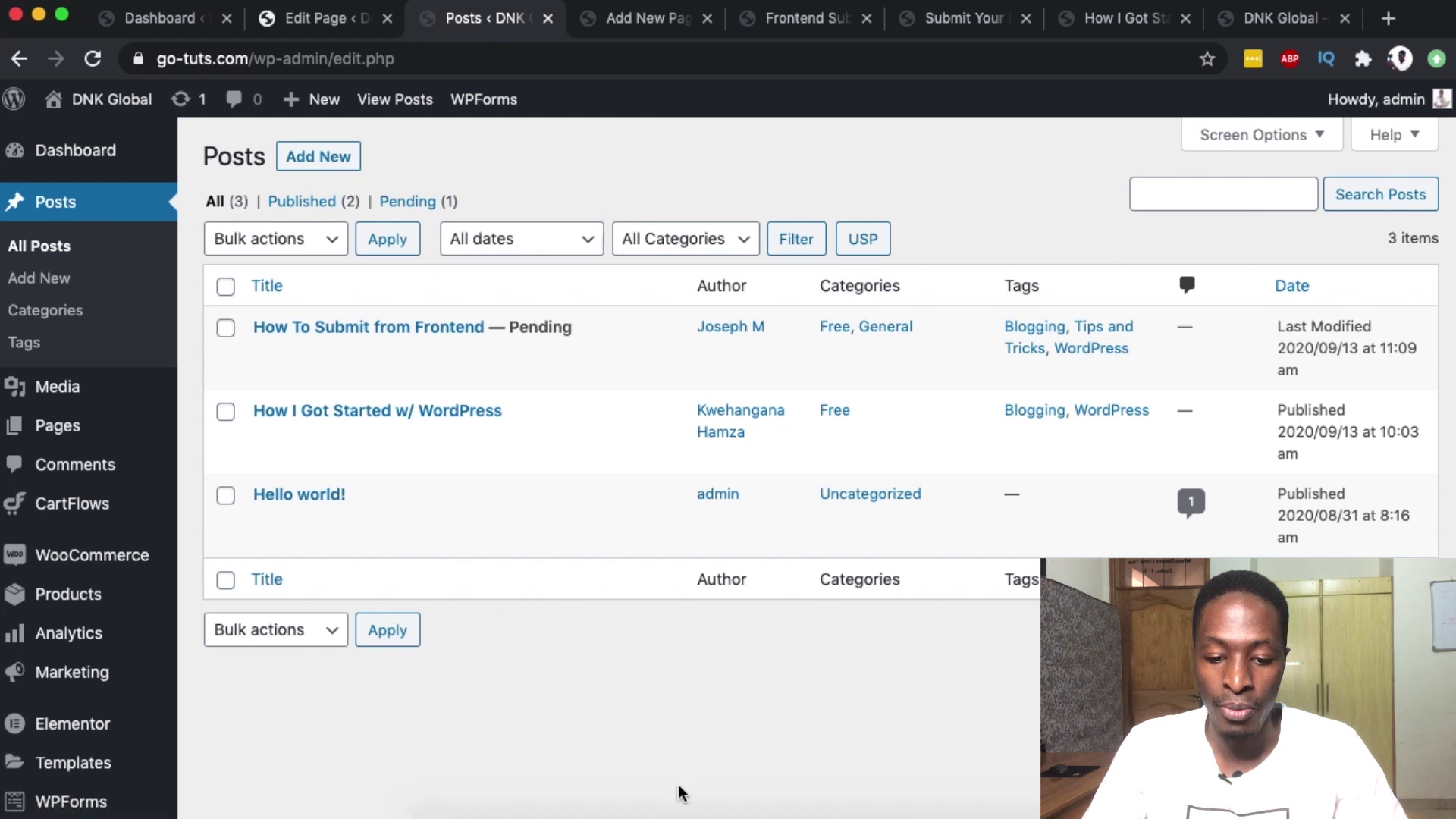
{"action": "left_click", "coordinate": [527, 810]}
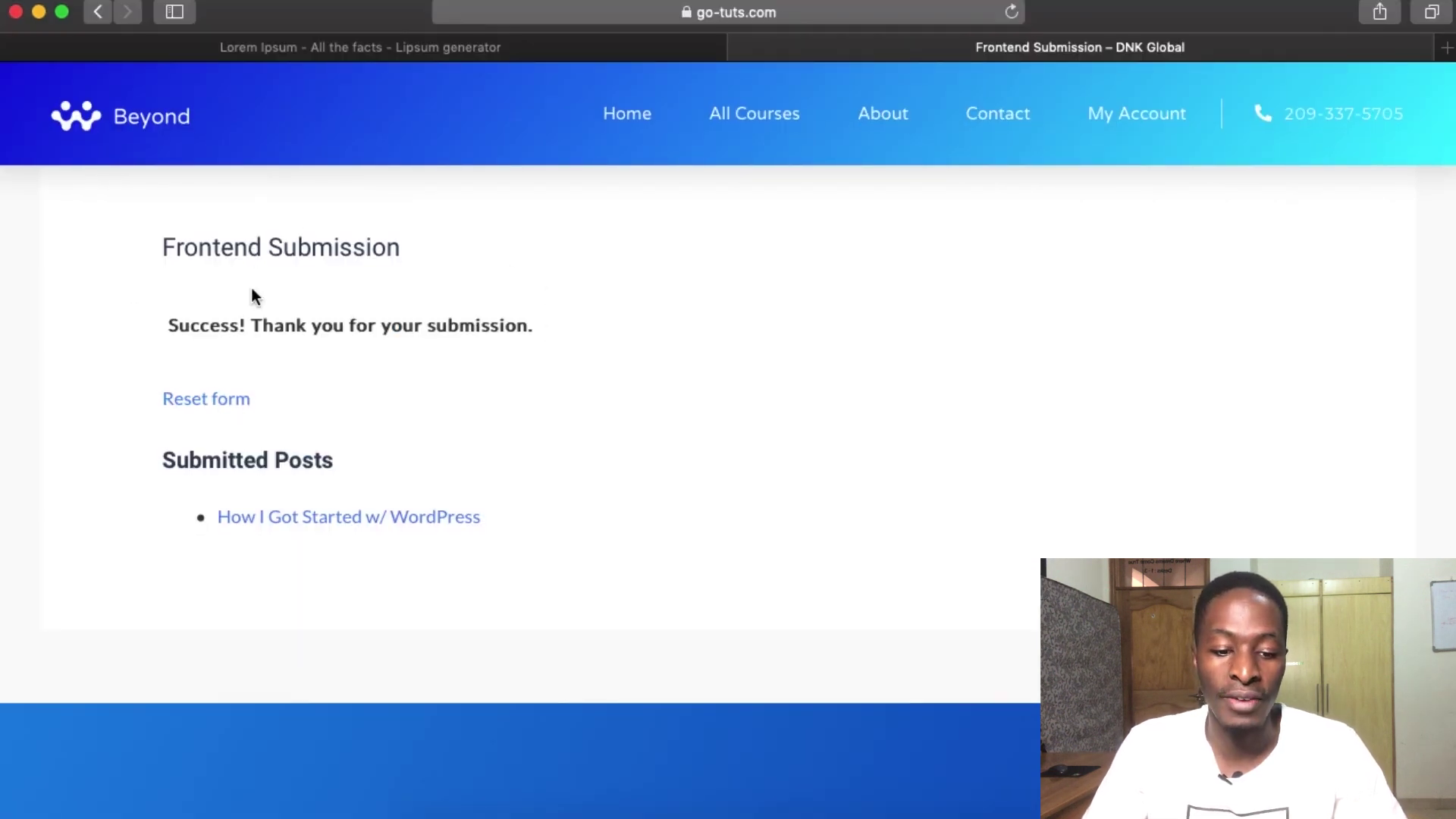
- Reset the submission form to blank fields and scroll down to the Submitted Posts list
{"action": "left_click", "coordinate": [204, 402]}
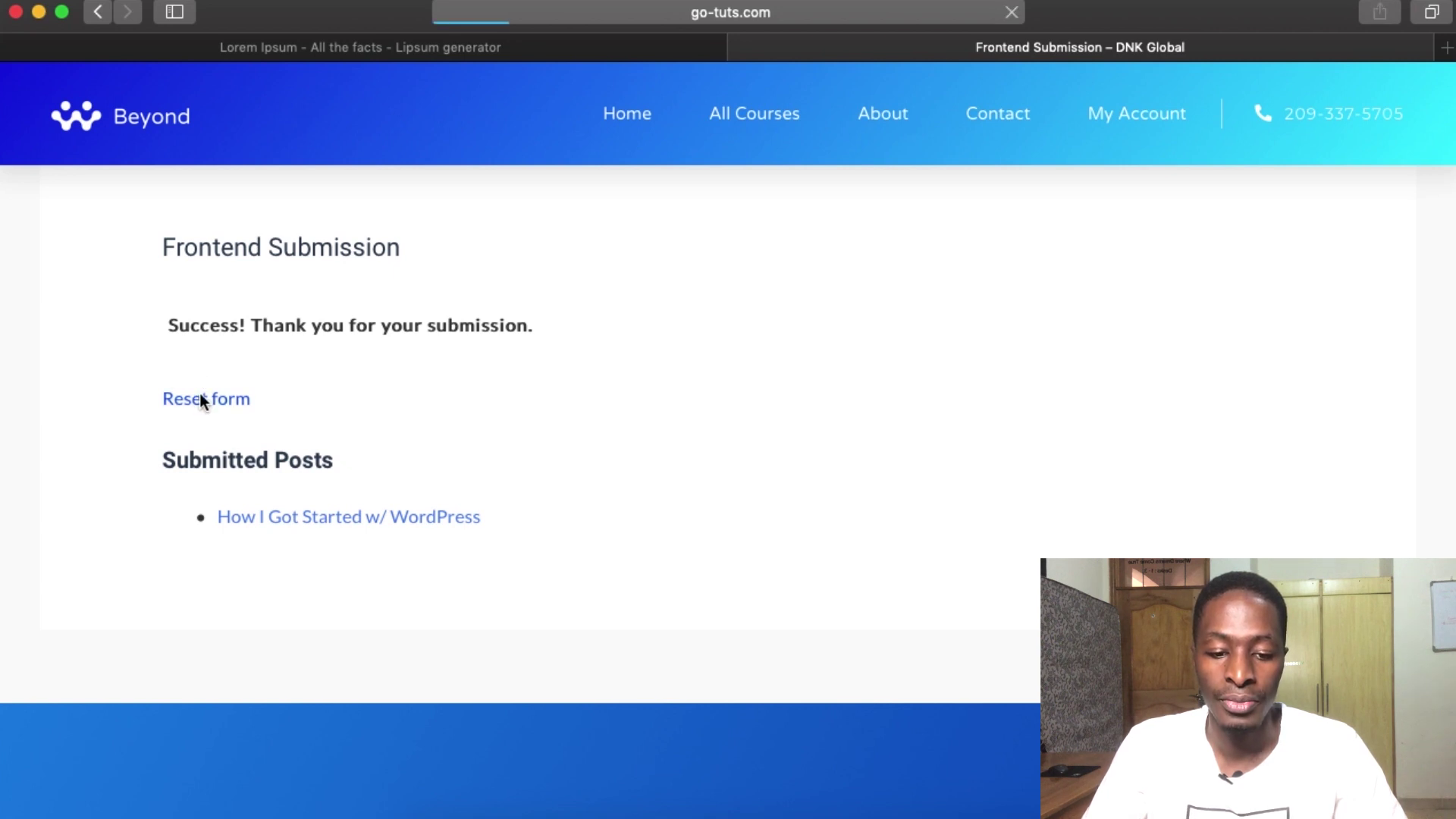
{"action": "scroll", "coordinate": [287, 513], "scroll_direction": "down", "scroll_amount": 3}
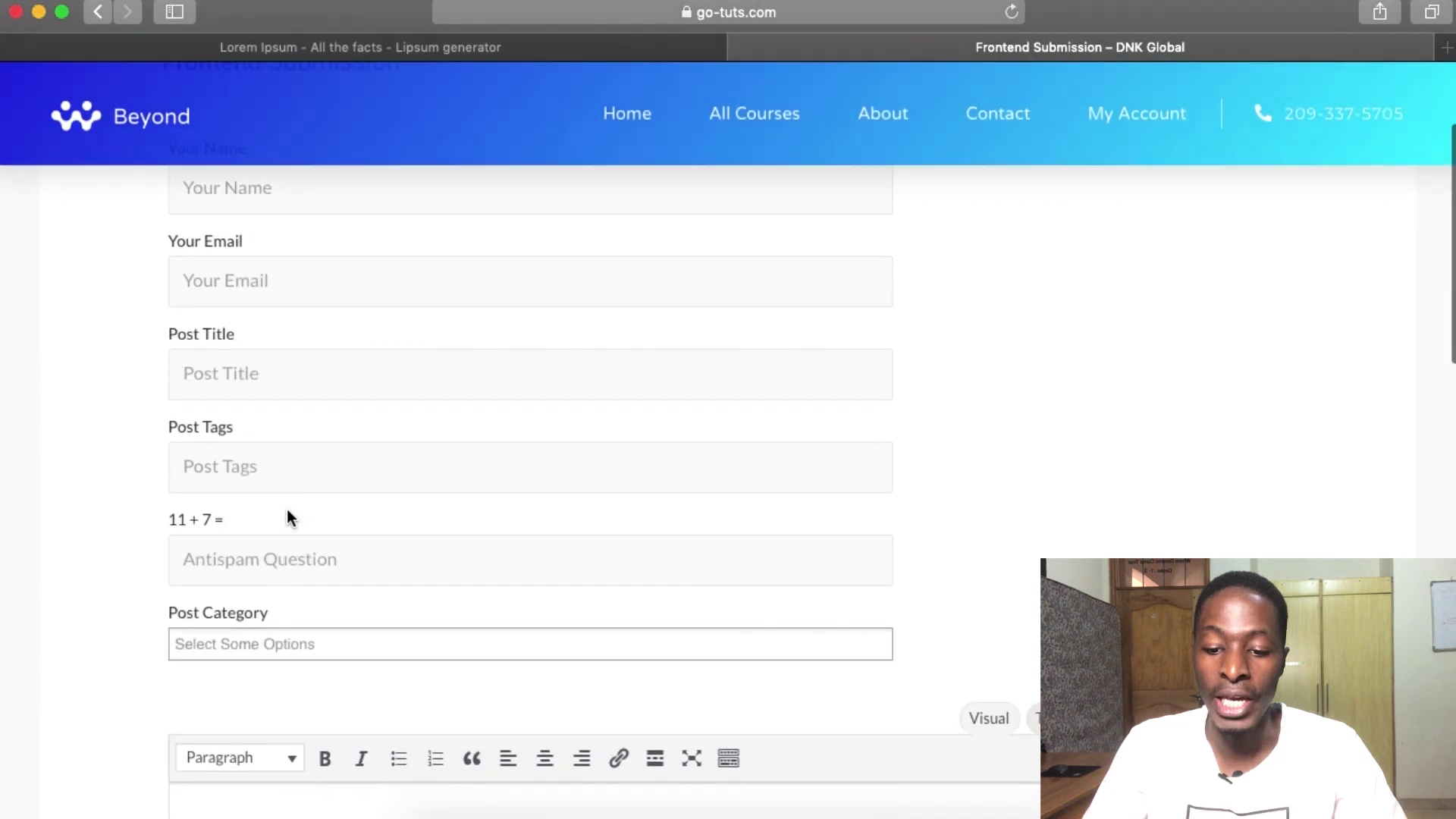
{"action": "scroll", "coordinate": [287, 518], "scroll_direction": "down", "scroll_amount": 15}
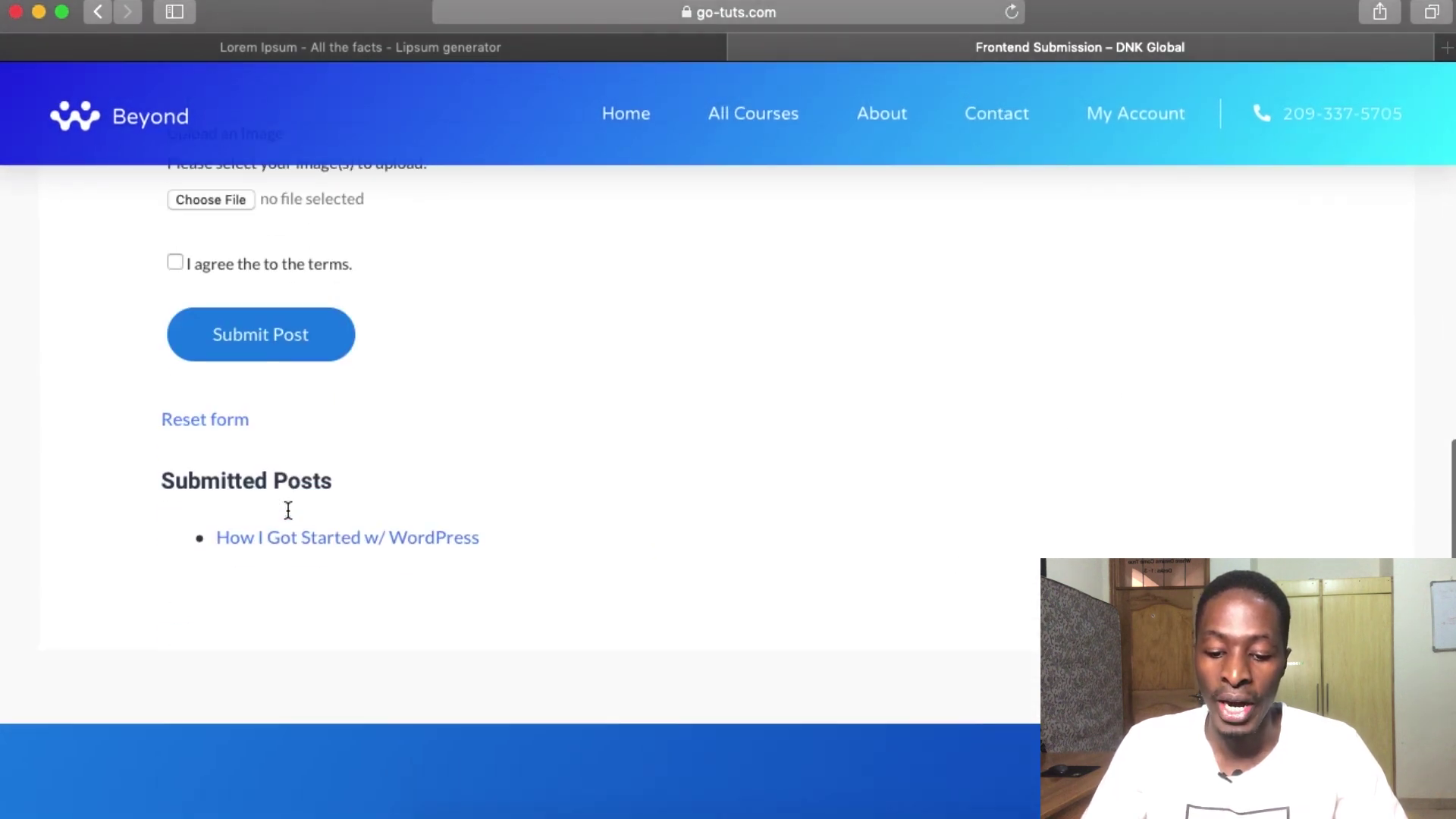
{"action": "scroll", "coordinate": [289, 510], "scroll_direction": "down", "scroll_amount": 1}
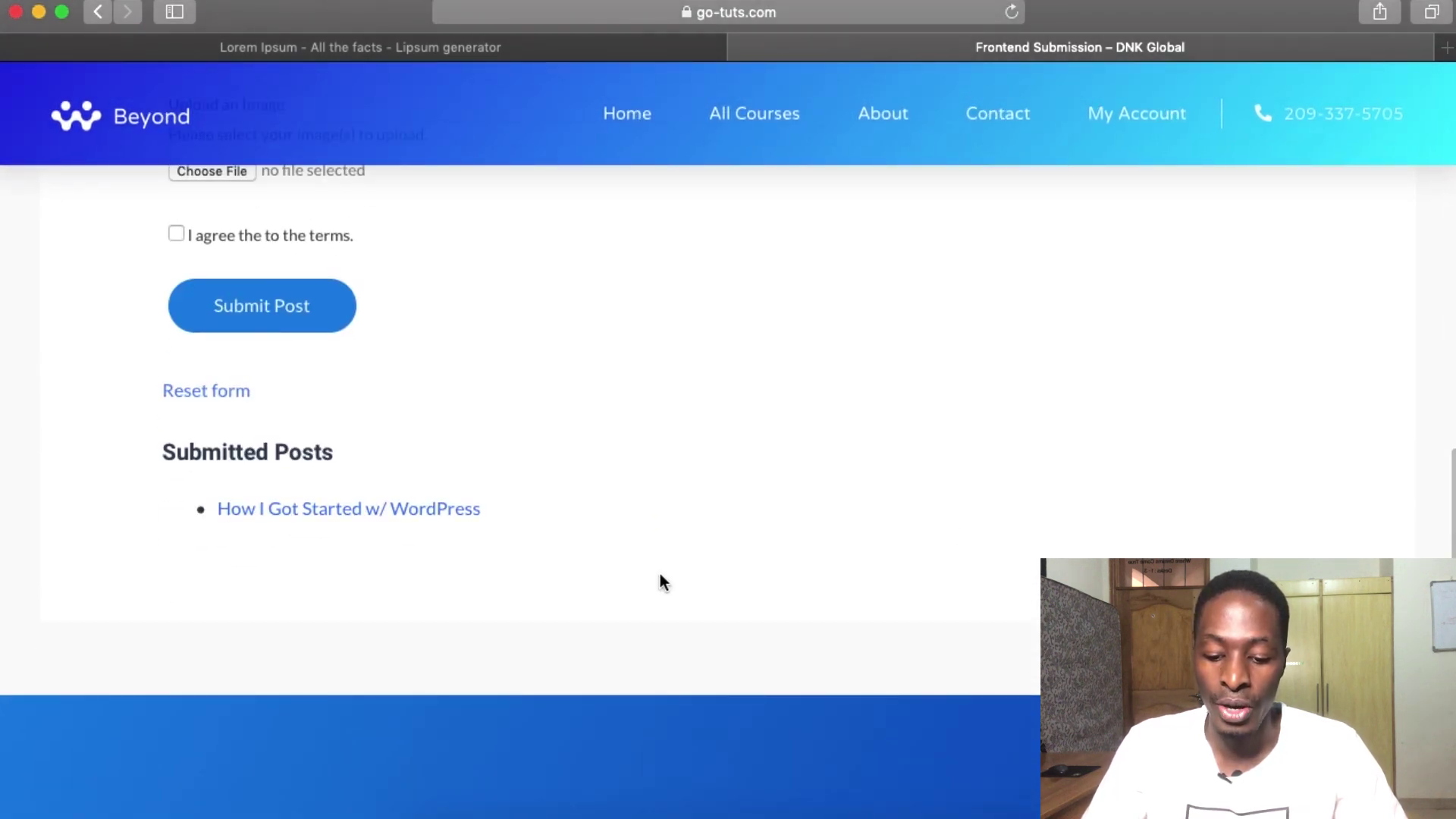
- In Chrome's admin Posts list, preview the pending 'How To Submit from Frontend' post
{"action": "left_click", "coordinate": [789, 813]}
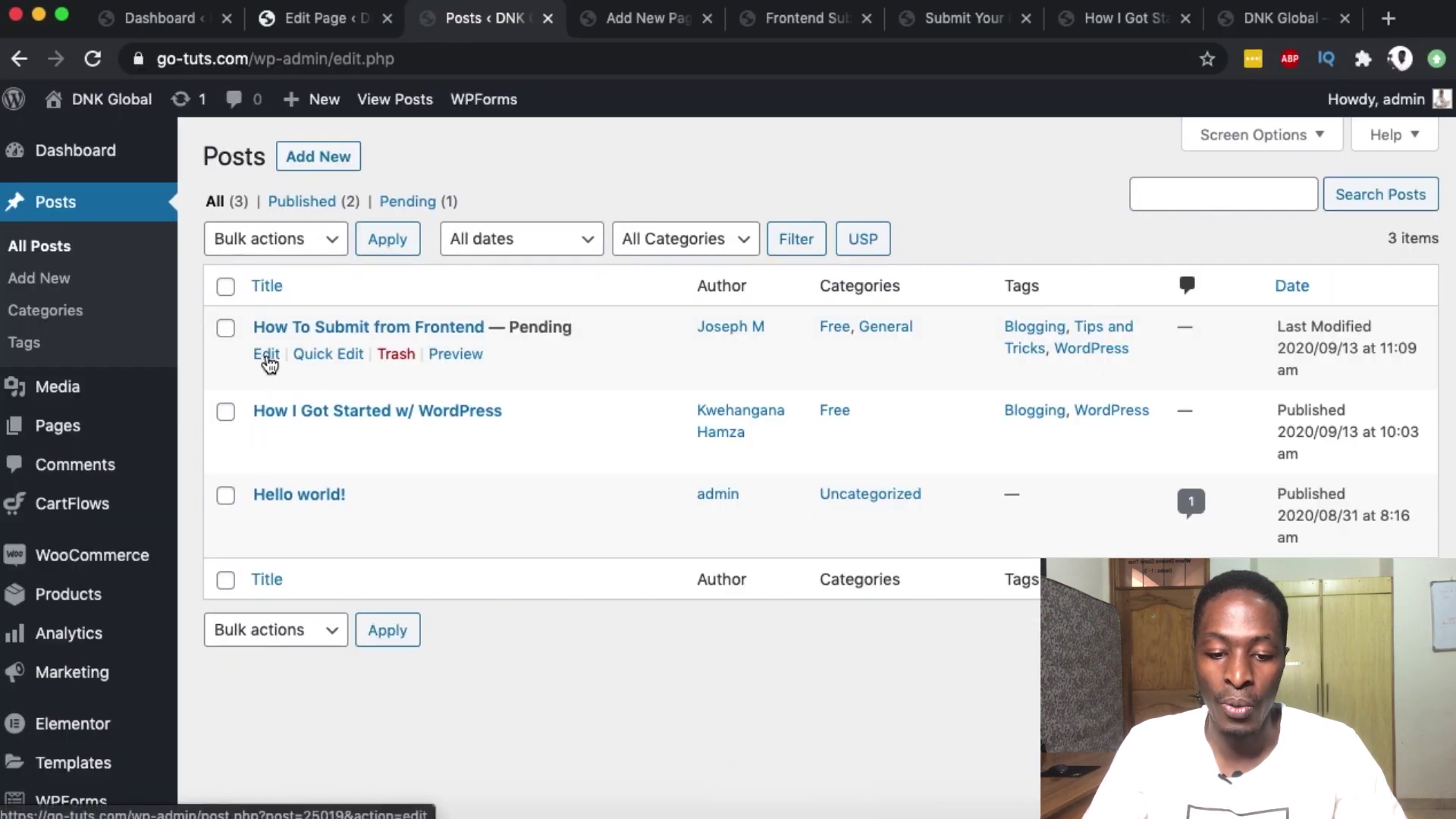
{"action": "left_click", "coordinate": [455, 354]}
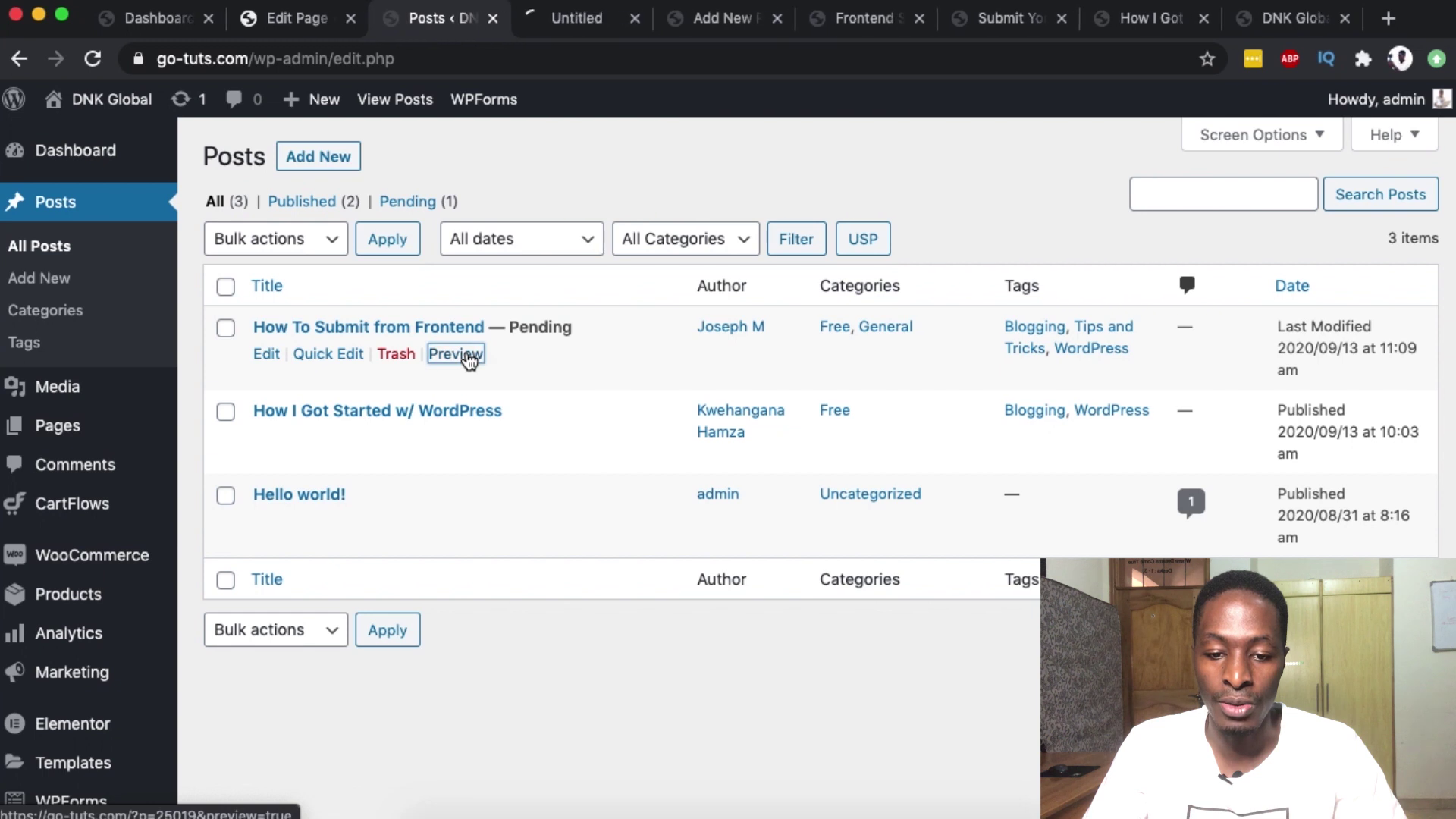
{"action": "left_click", "coordinate": [549, 25]}
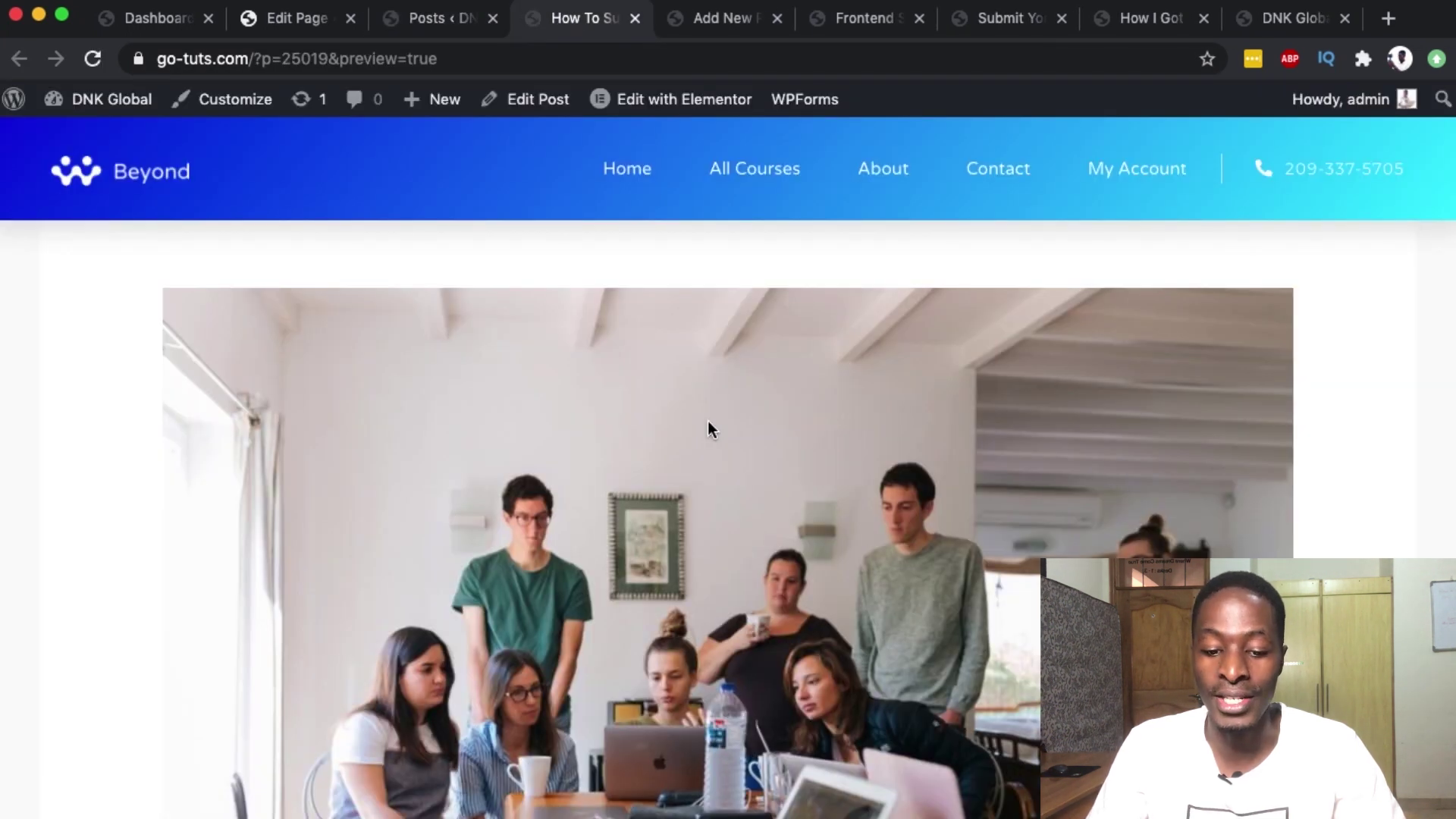
{"action": "scroll", "coordinate": [708, 421], "scroll_direction": "down", "scroll_amount": 10}
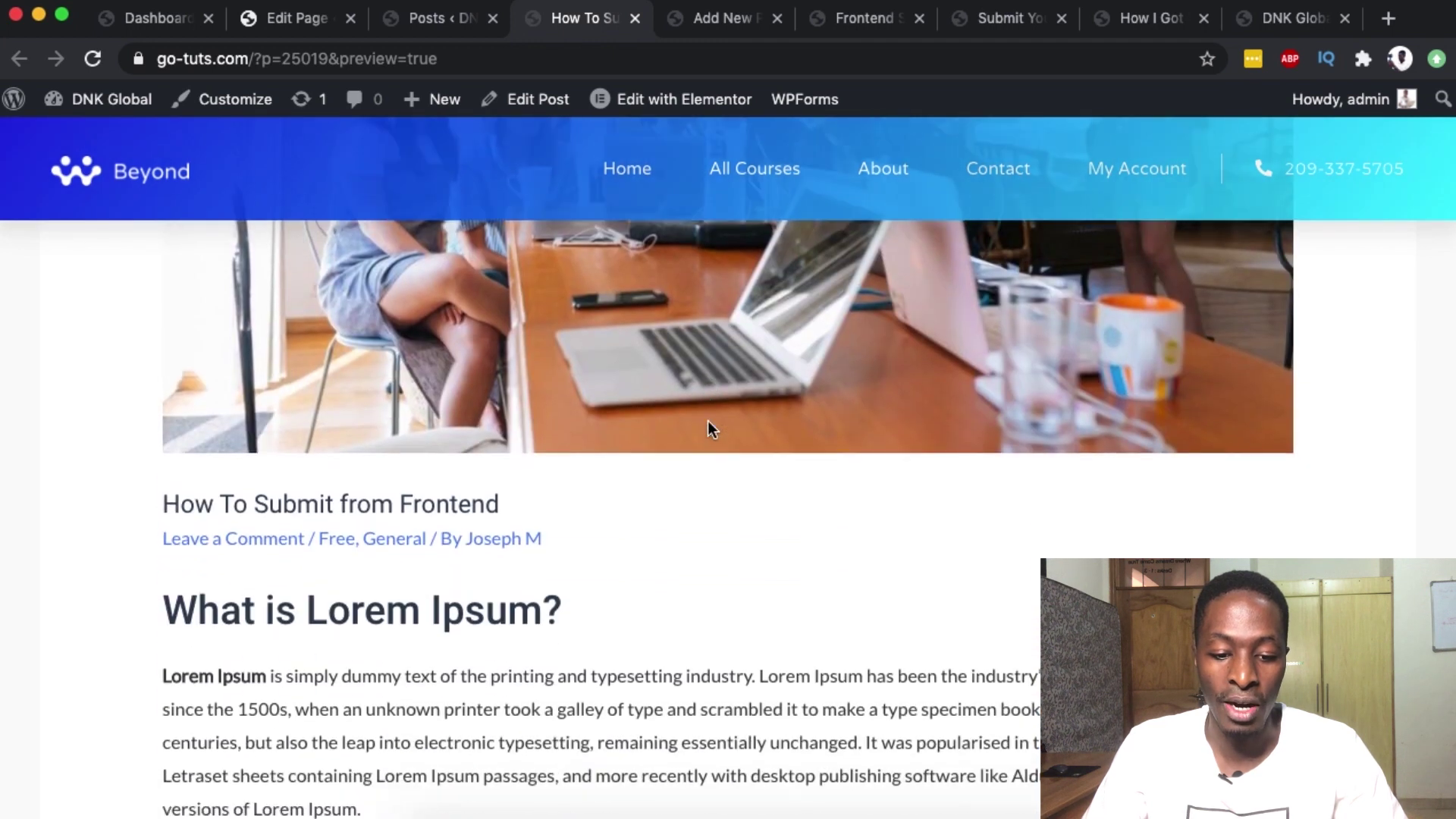
{"action": "scroll", "coordinate": [429, 381], "scroll_direction": "down", "scroll_amount": 3}
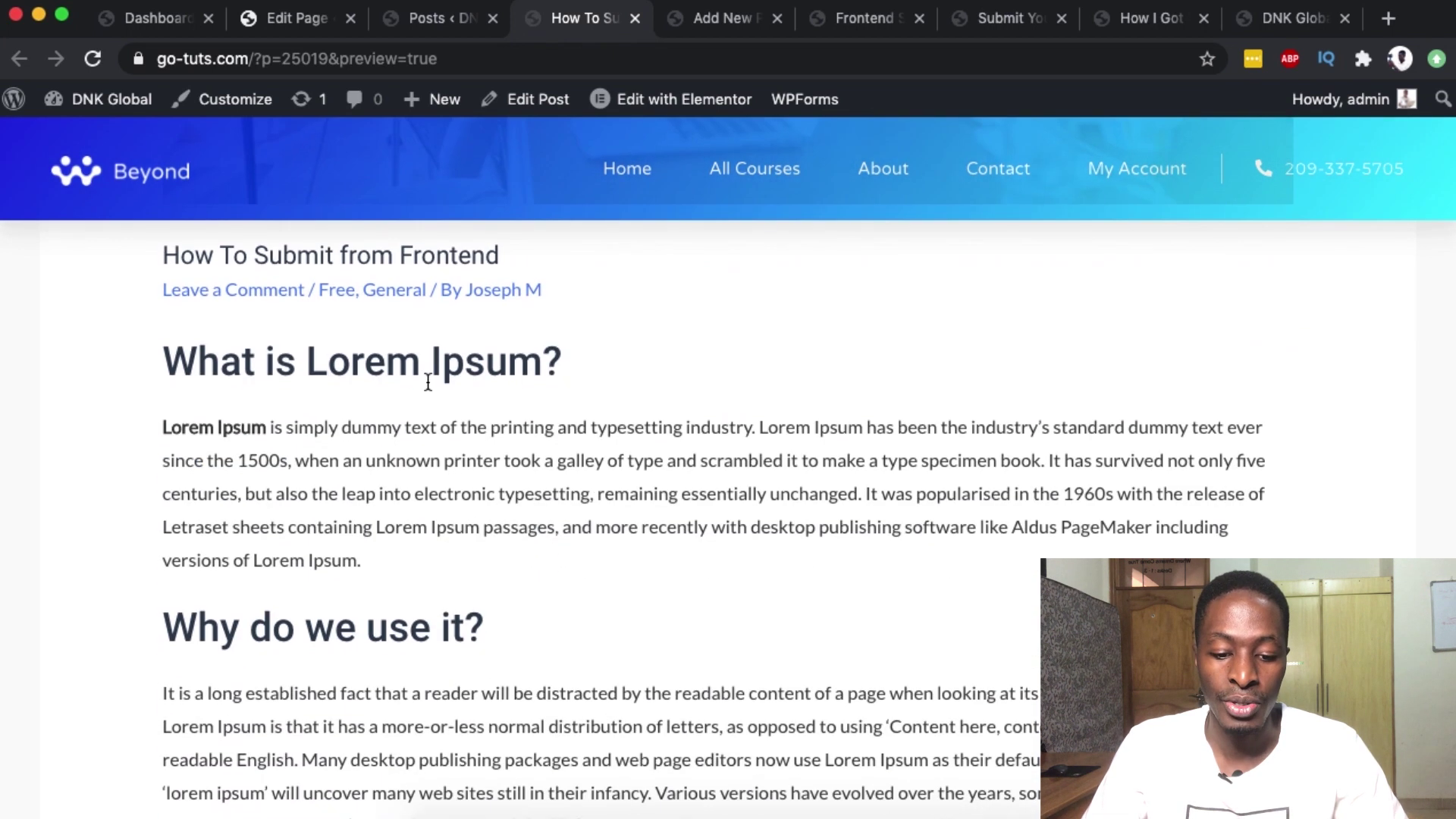
{"action": "scroll", "coordinate": [400, 666], "scroll_direction": "down", "scroll_amount": 18}
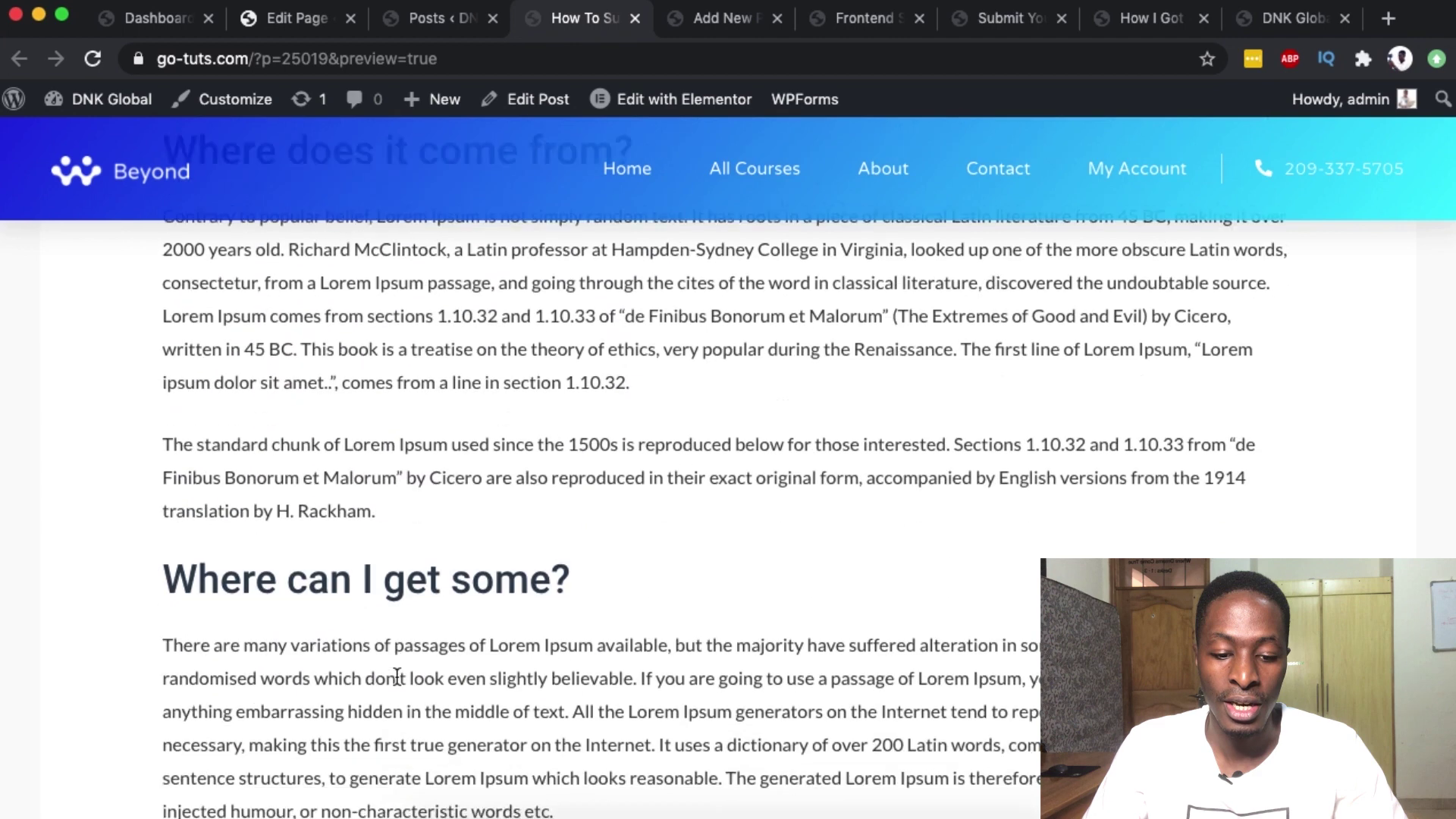
{"action": "scroll", "coordinate": [397, 676], "scroll_direction": "down", "scroll_amount": 5}
{"action": "scroll", "coordinate": [396, 675], "scroll_direction": "up", "scroll_amount": 20}
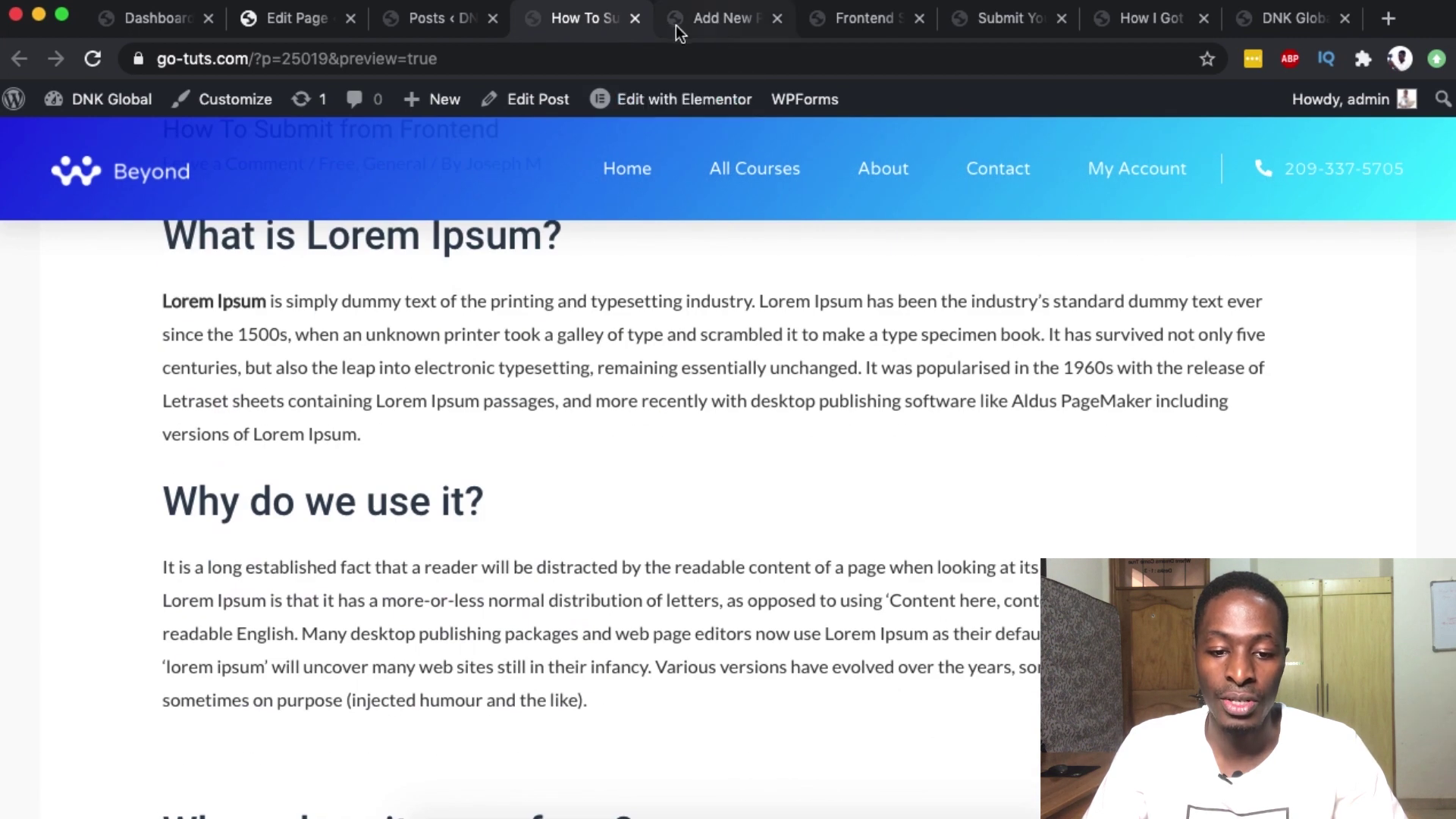
{"action": "left_click", "coordinate": [432, 18]}
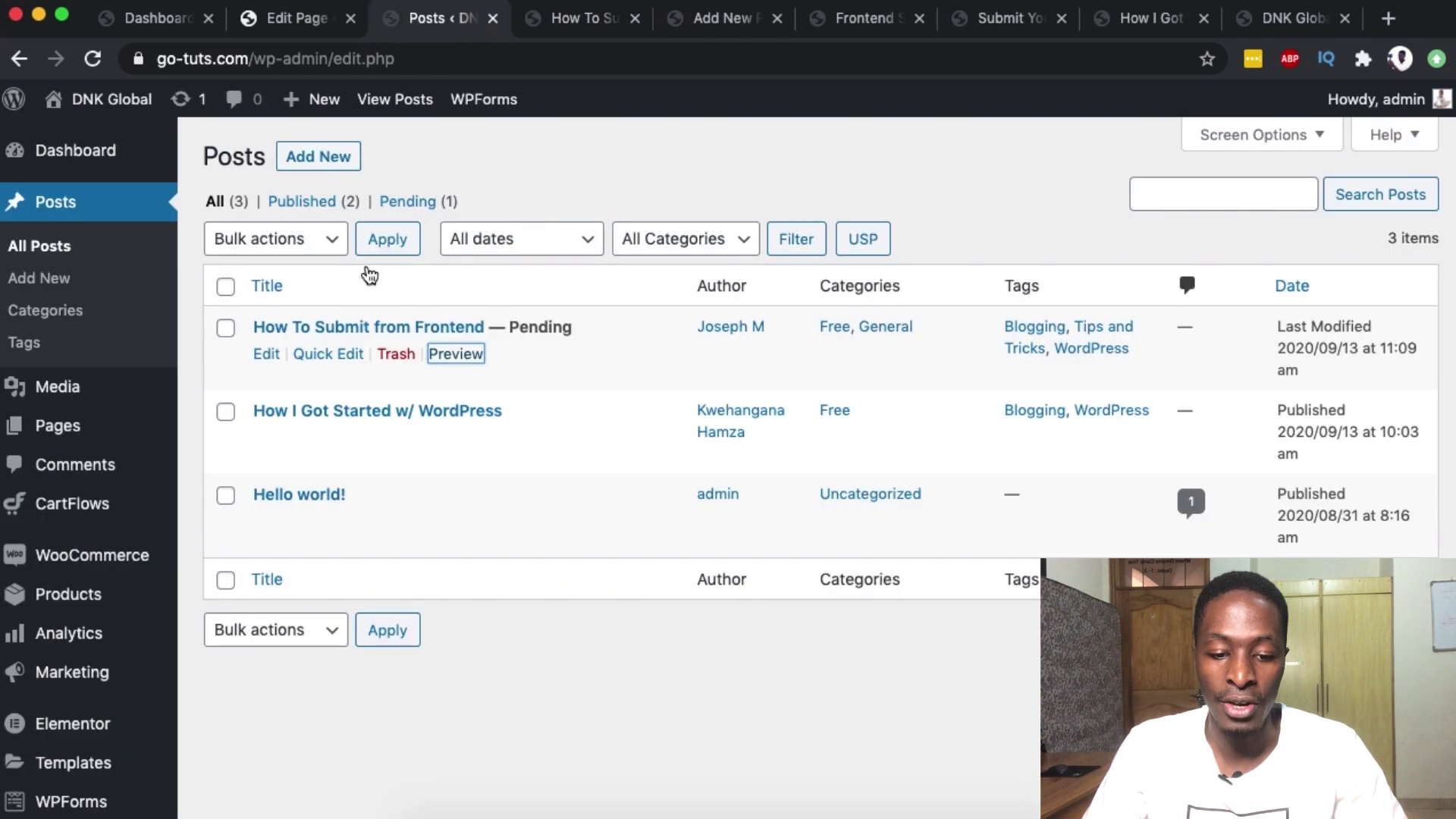
- Quick Edit the post to set its status to Published and update it
{"action": "left_click", "coordinate": [328, 354]}
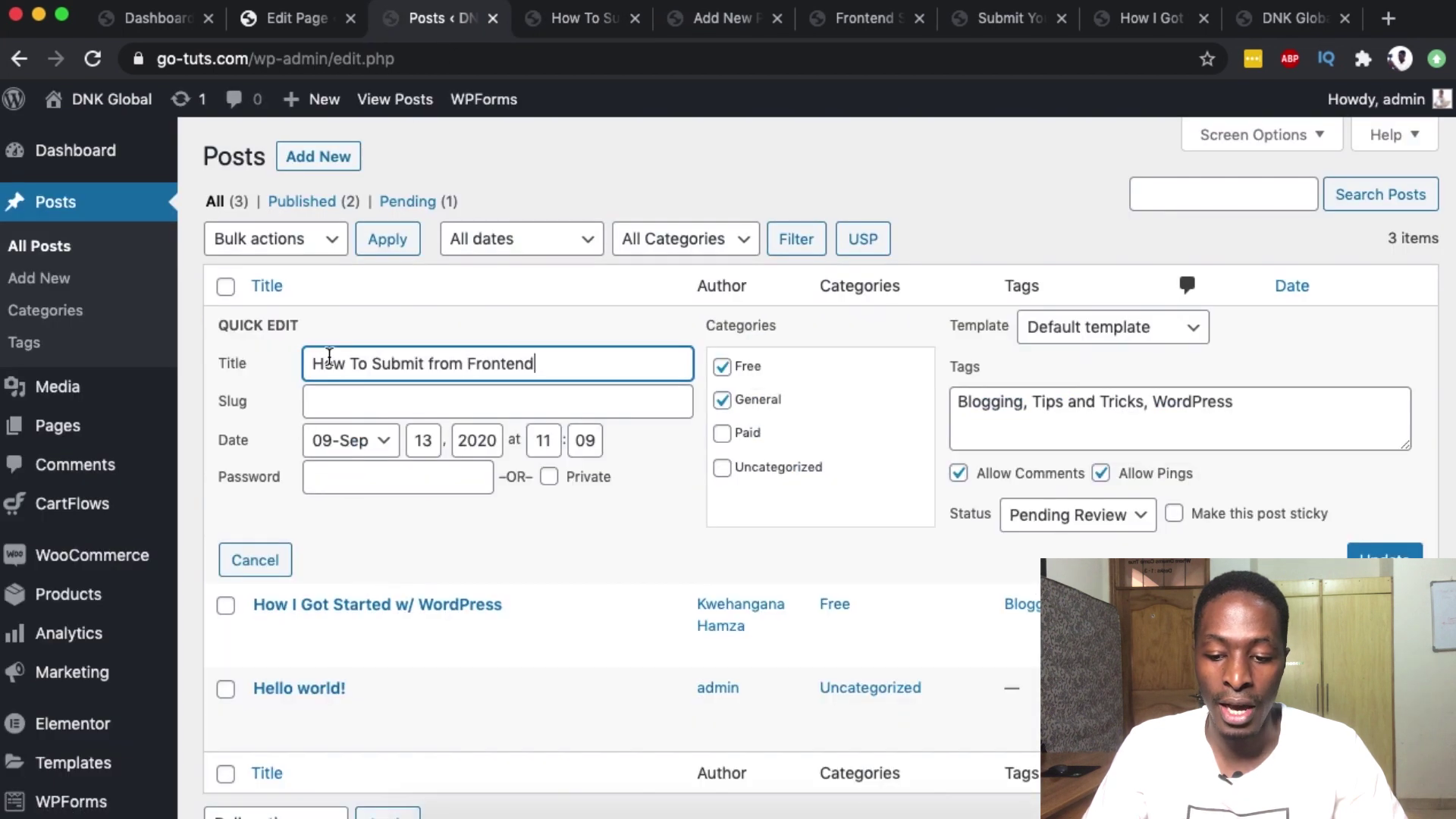
{"action": "left_click", "coordinate": [1074, 515]}
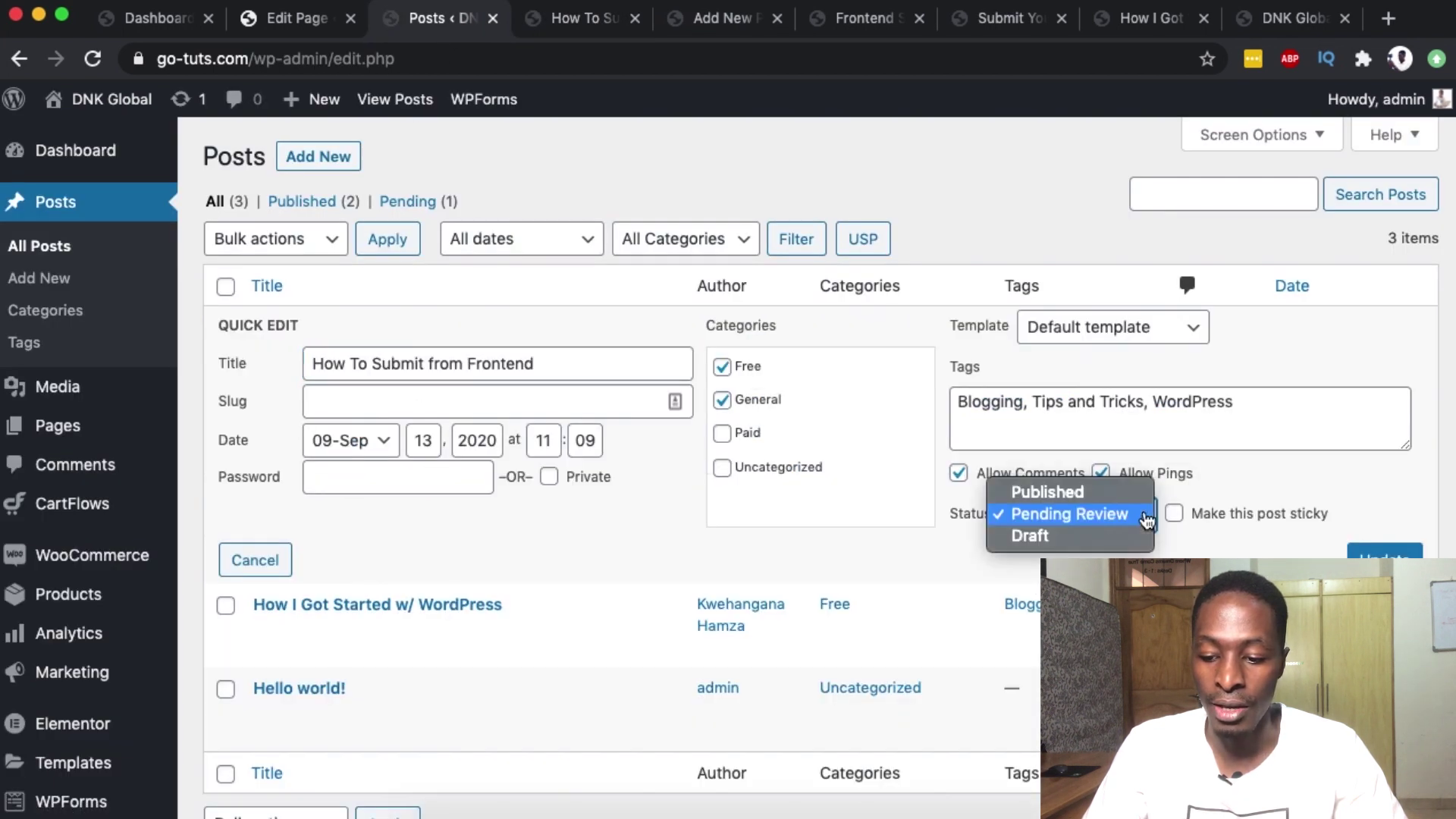
{"action": "left_click", "coordinate": [1076, 491]}
{"action": "left_click", "coordinate": [1391, 566]}
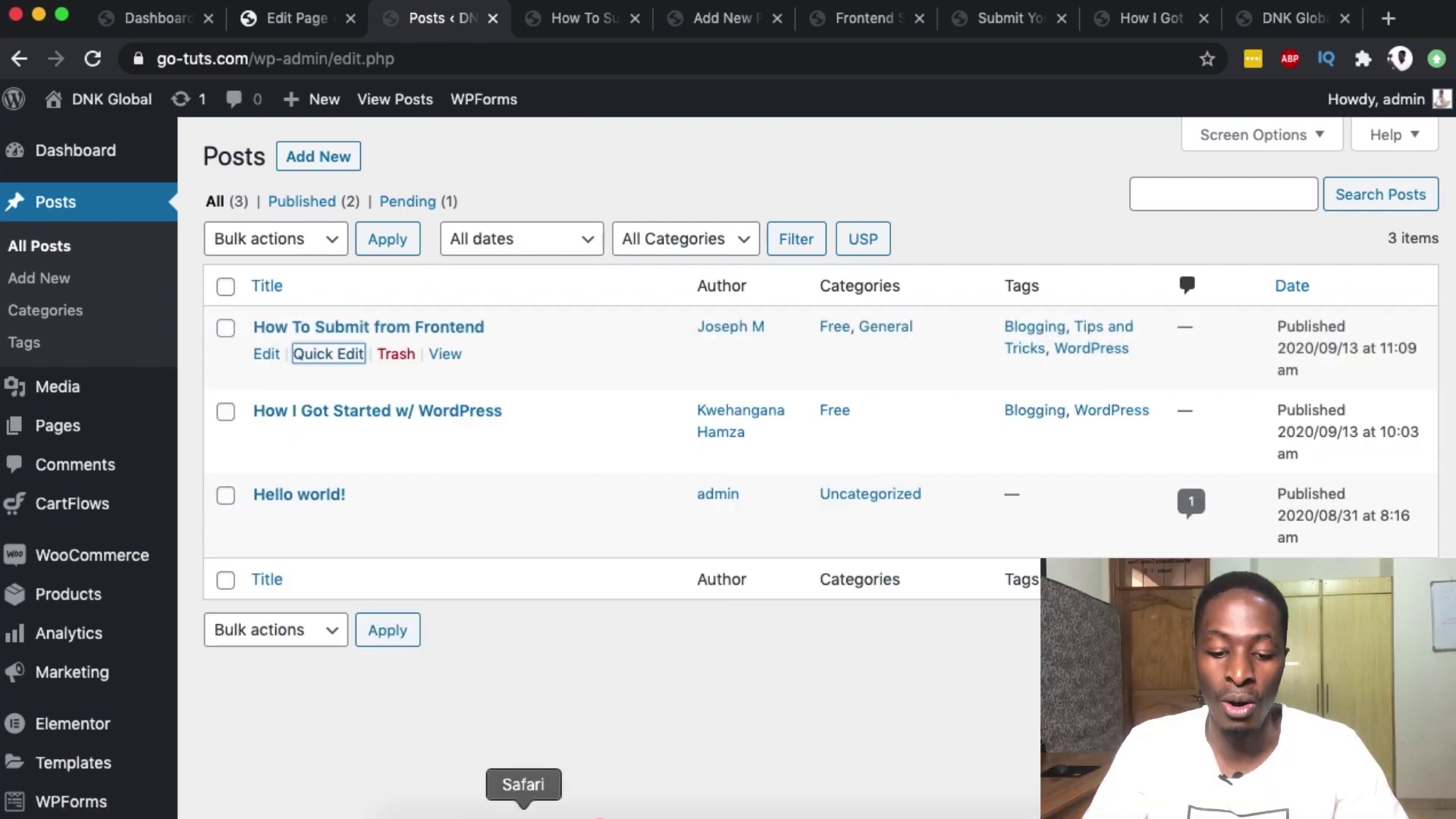
{"action": "left_click", "coordinate": [523, 816]}
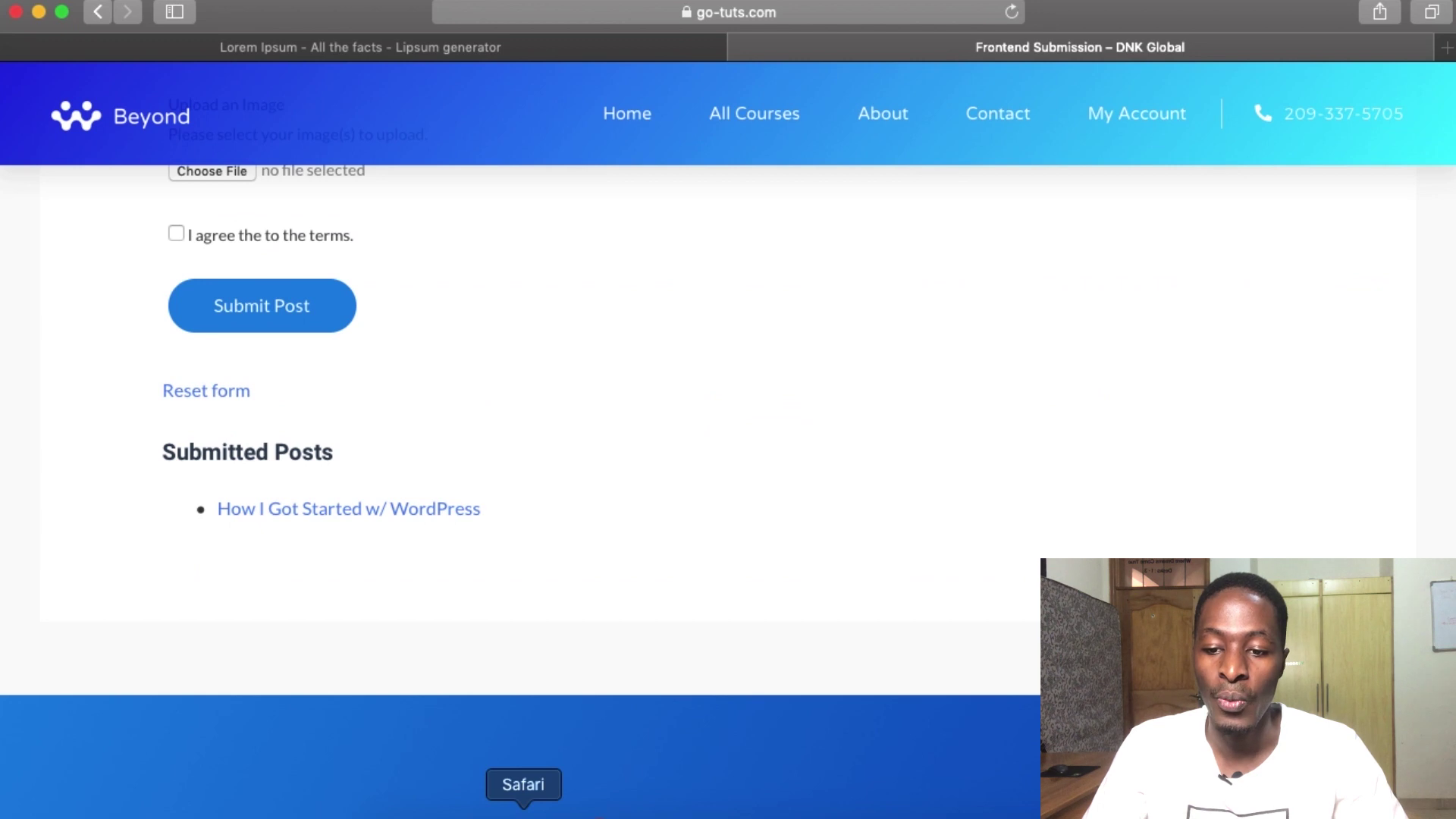
- Reload the Safari frontend page, then open and scroll through the 'How To Submit from Frontend' post
{"action": "left_click", "coordinate": [1012, 13]}
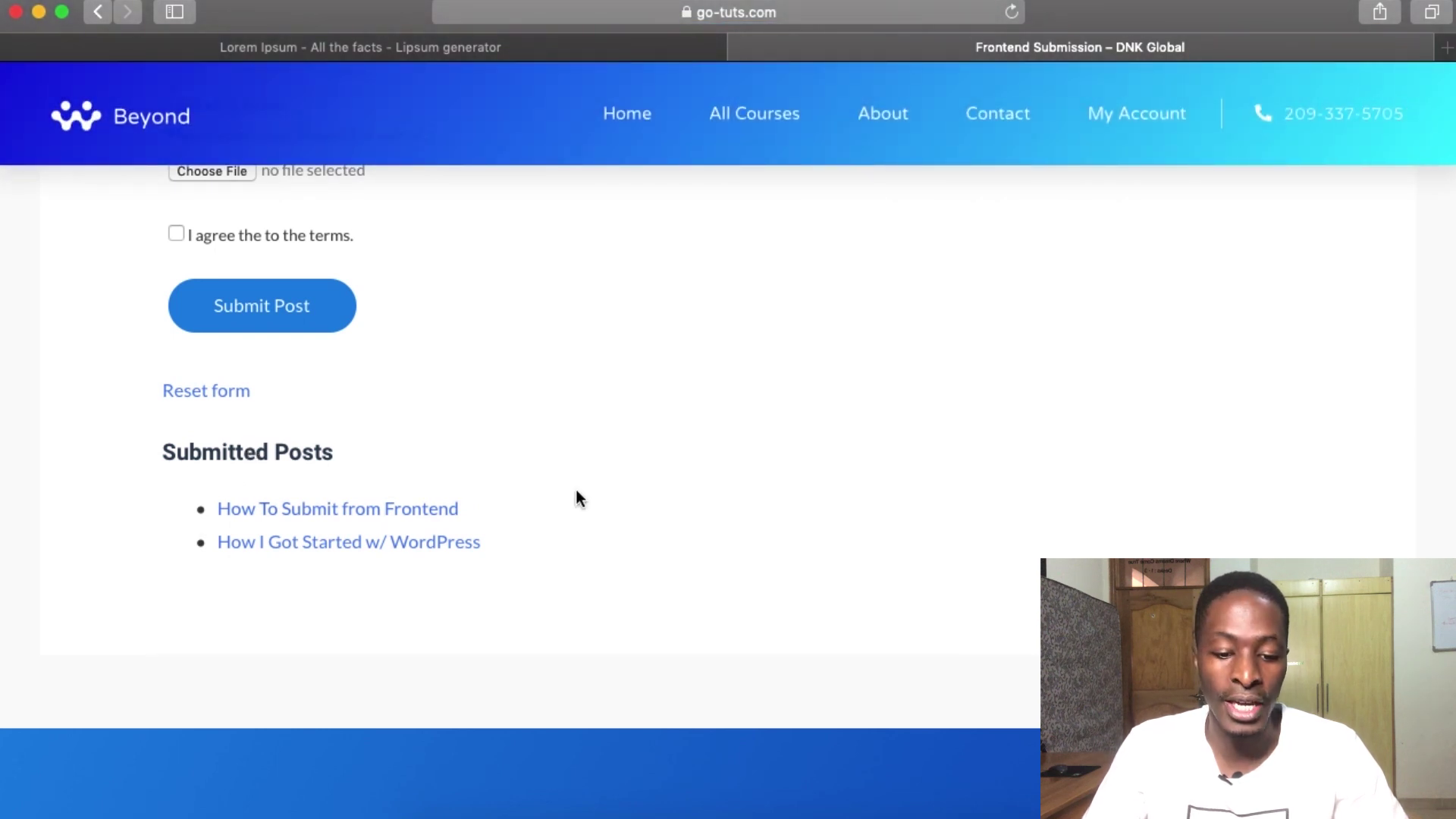
{"action": "left_click", "coordinate": [324, 517]}
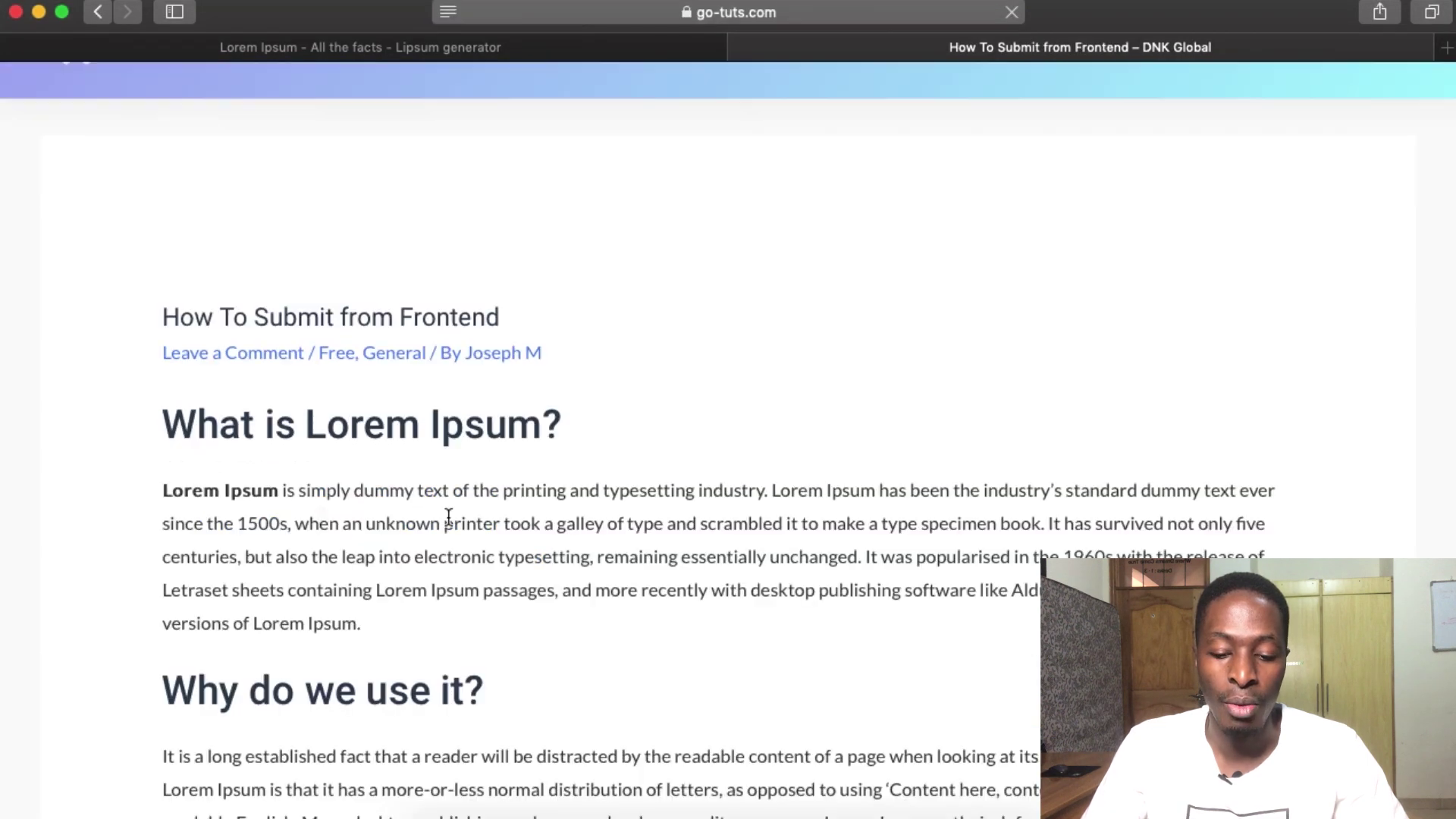
{"action": "scroll", "coordinate": [459, 518], "scroll_direction": "down", "scroll_amount": 20}
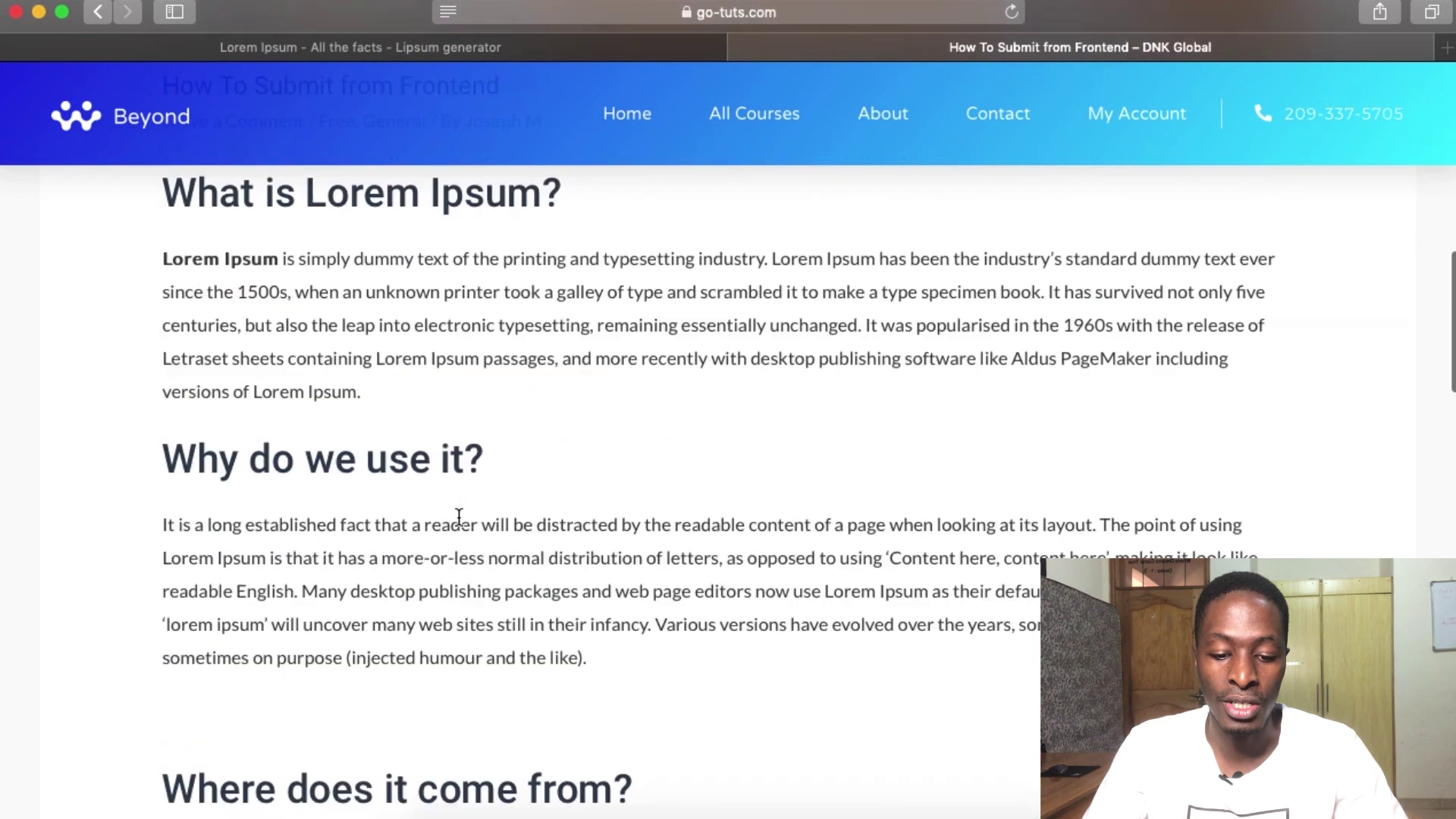
{"action": "scroll", "coordinate": [458, 513], "scroll_direction": "down", "scroll_amount": 8}
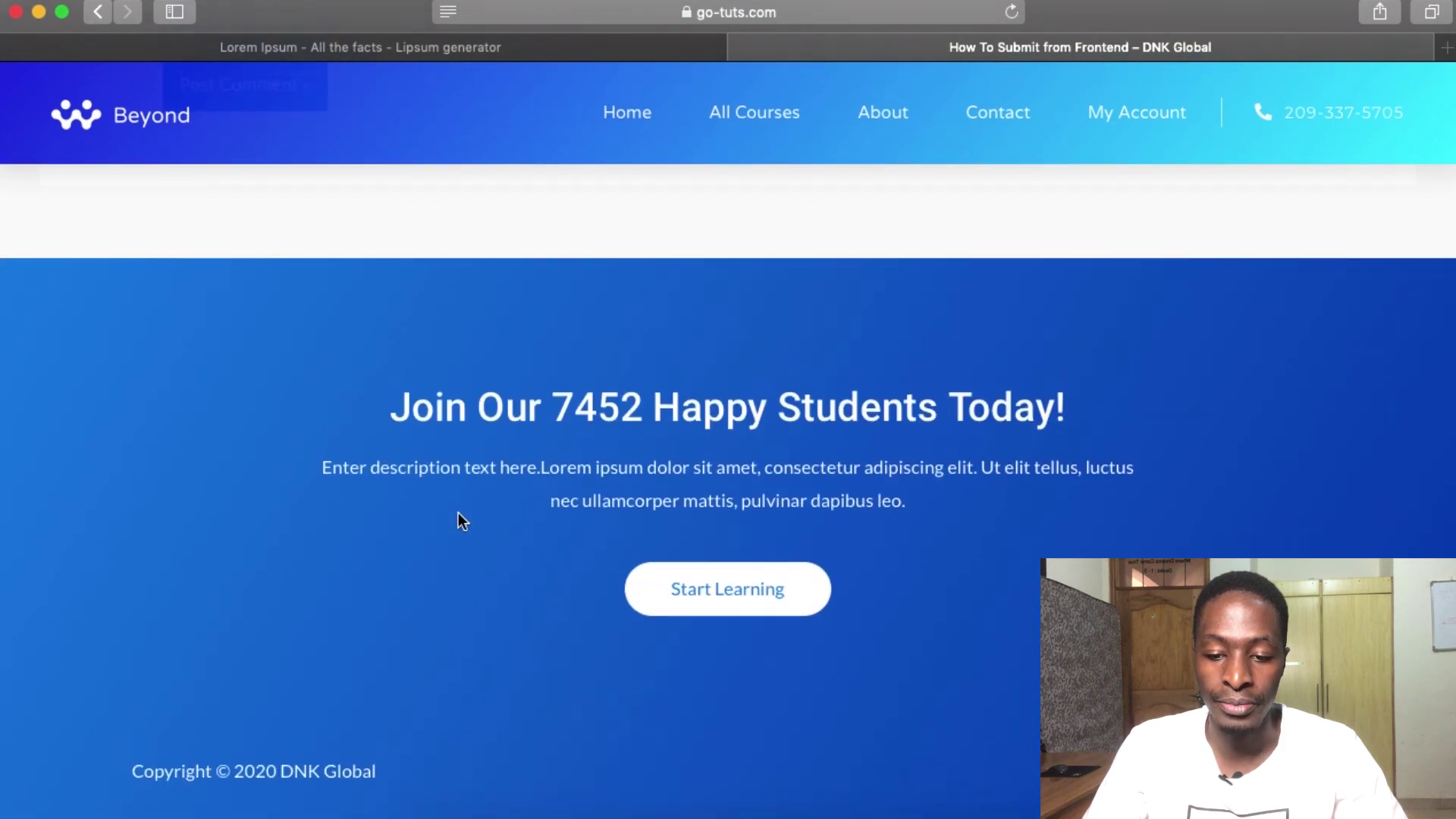
{"action": "scroll", "coordinate": [458, 513], "scroll_direction": "up", "scroll_amount": 12}
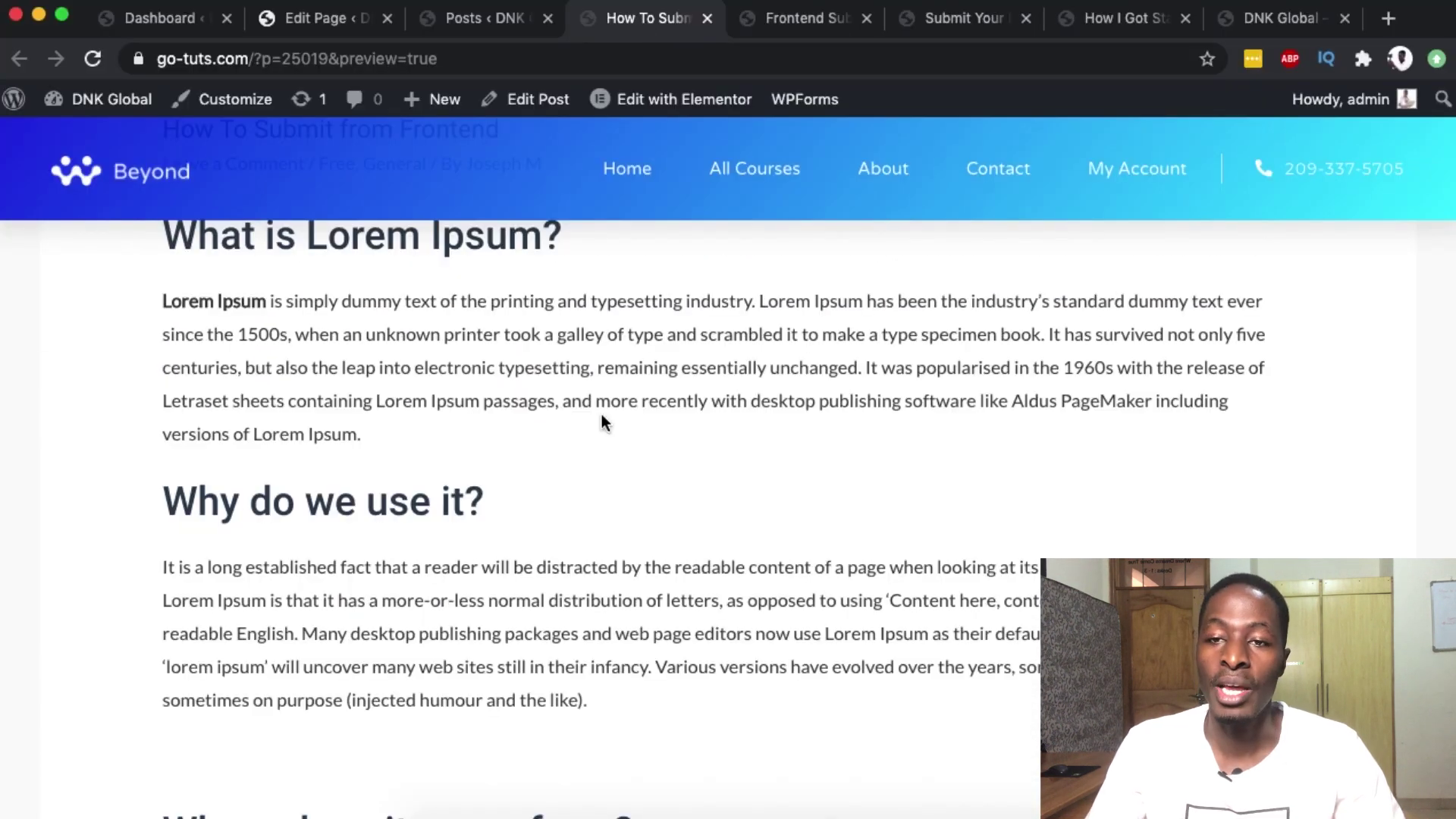
{"action": "scroll", "coordinate": [602, 416], "scroll_direction": "up", "scroll_amount": 8}
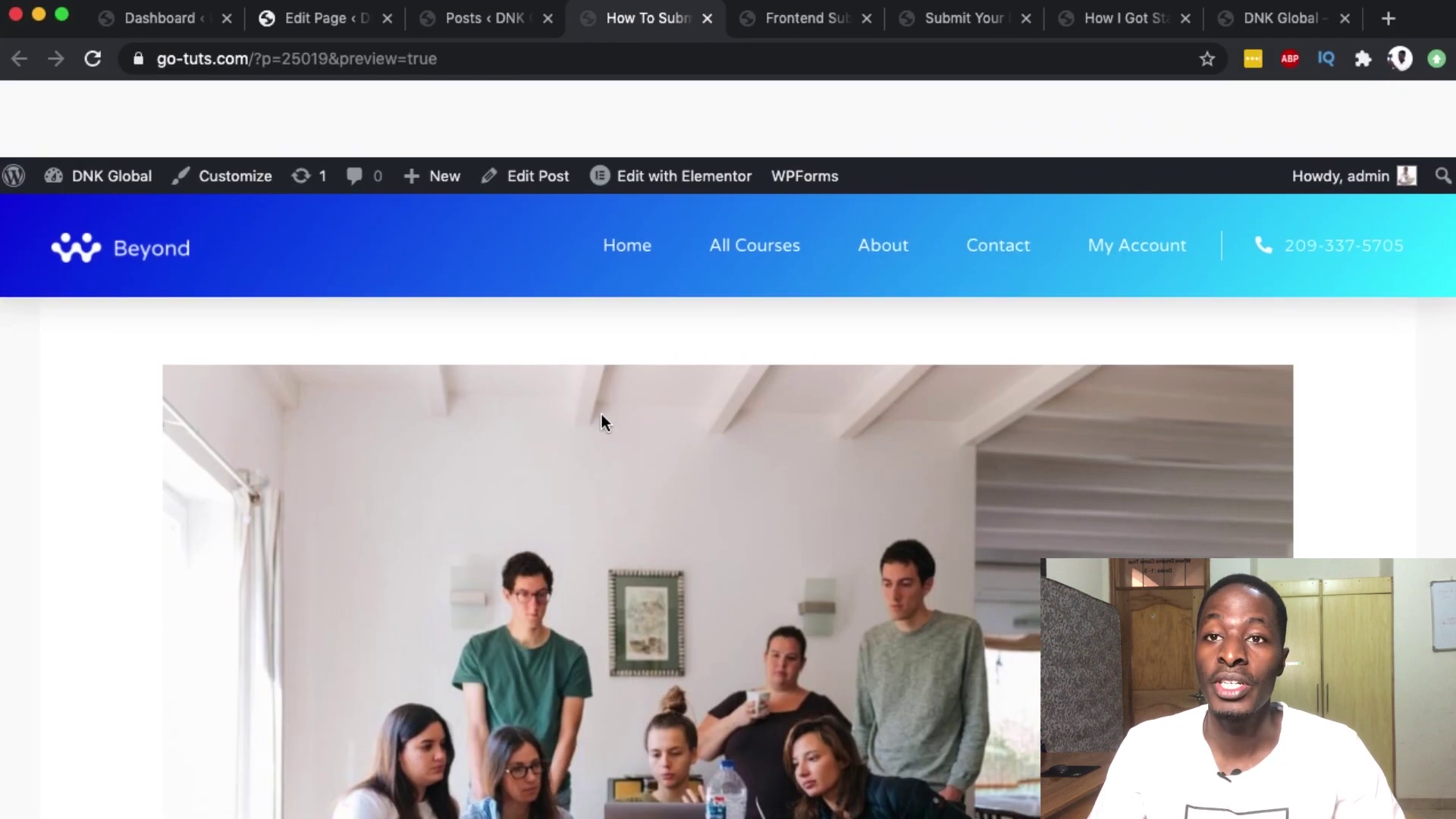